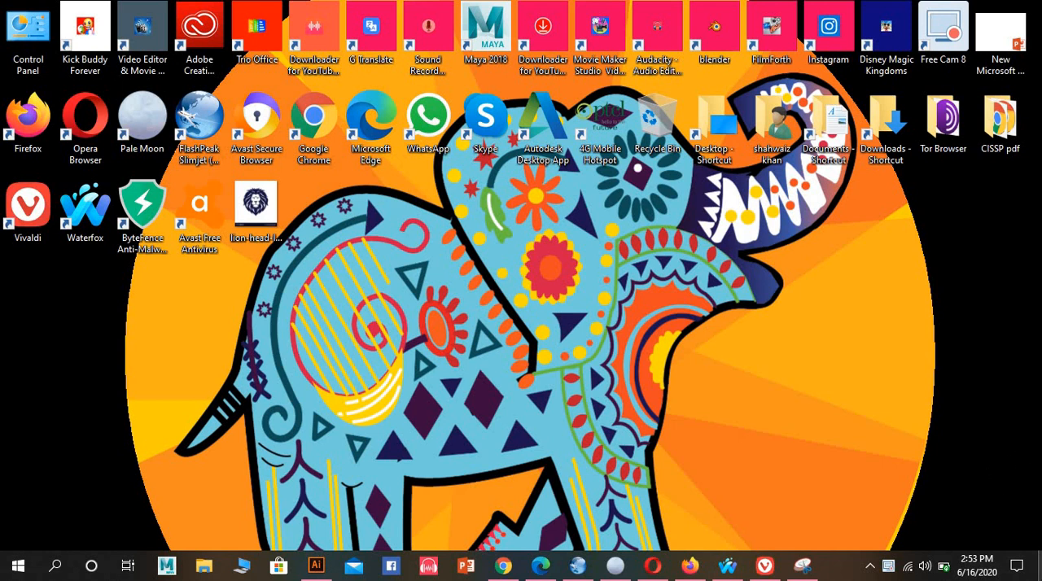
# Switch to Illustrator and bring the lion-head logo image from the desktop onto the blank Untitled-2 artboard
pyautogui.click(320, 572)
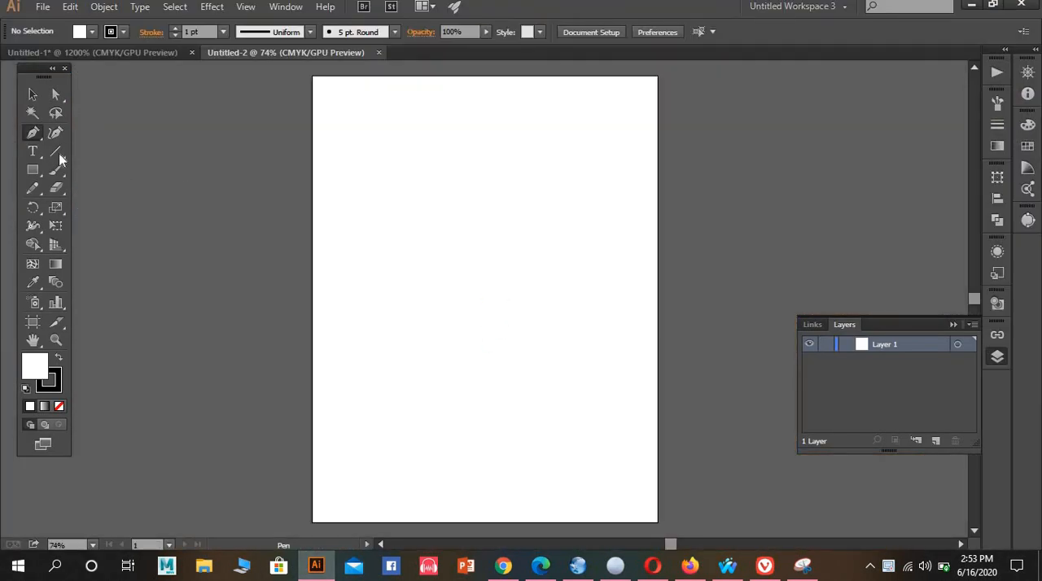
pyautogui.click(33, 94)
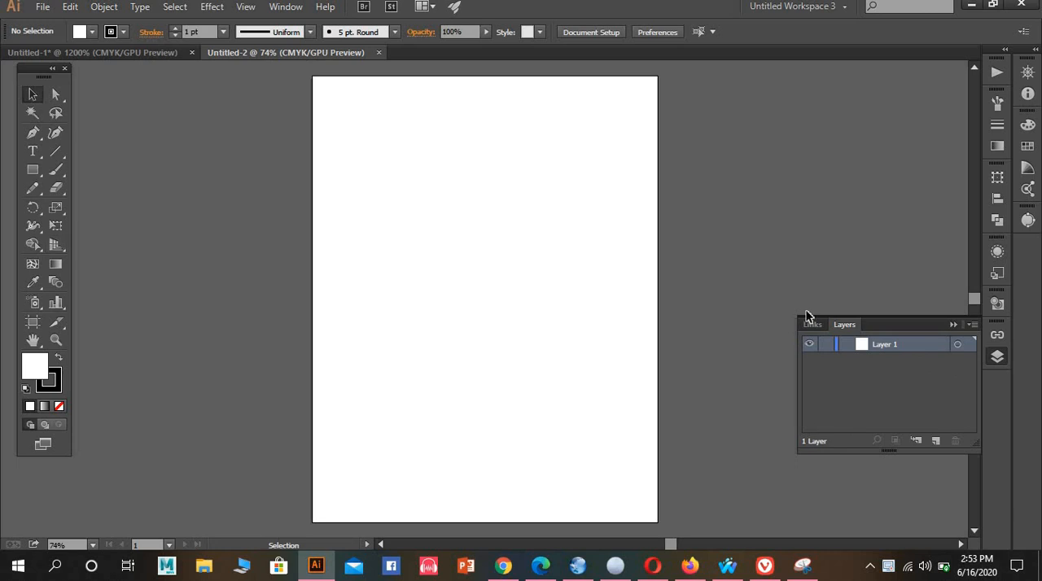
pyautogui.click(954, 324)
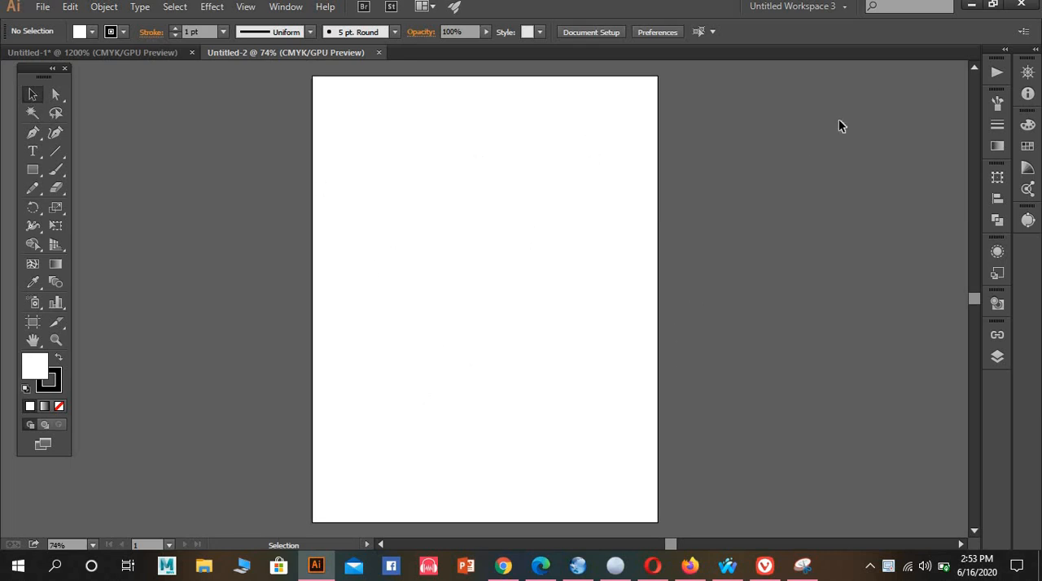
pyautogui.click(971, 6)
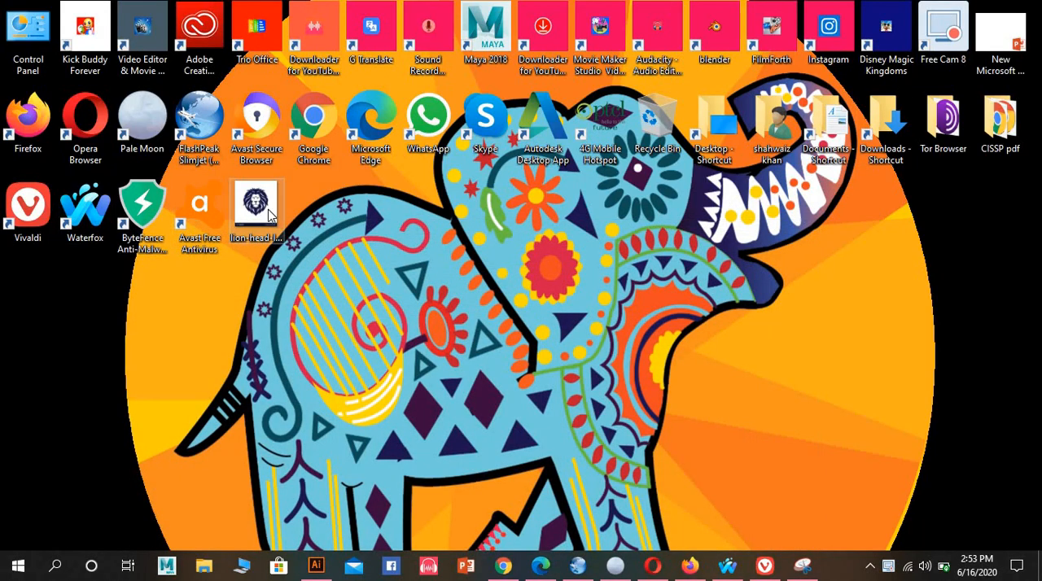
pyautogui.moveTo(271, 215); pyautogui.dragTo(493, 281)
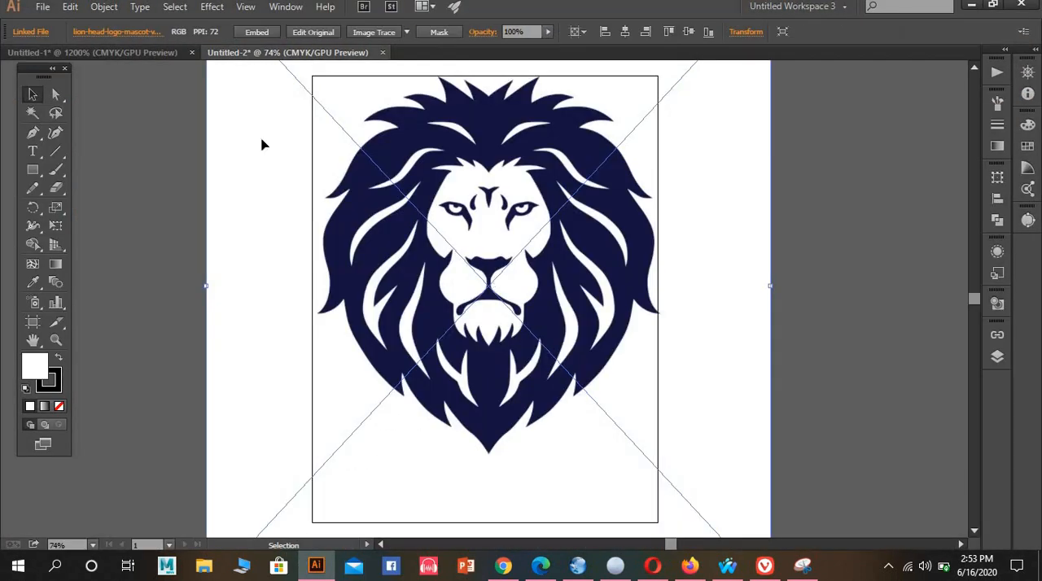
pyautogui.click(43, 6)
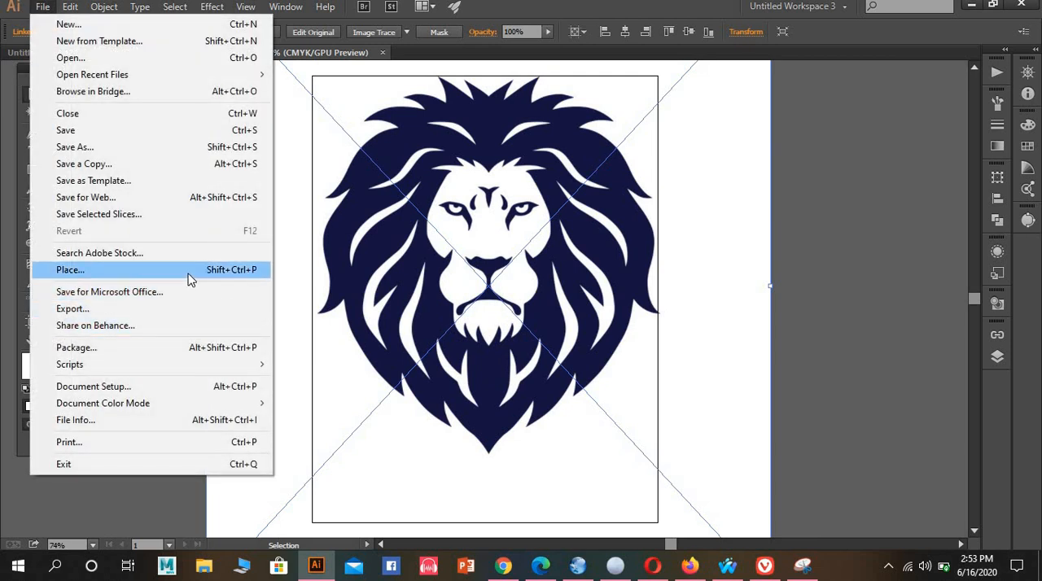
pyautogui.click(189, 278)
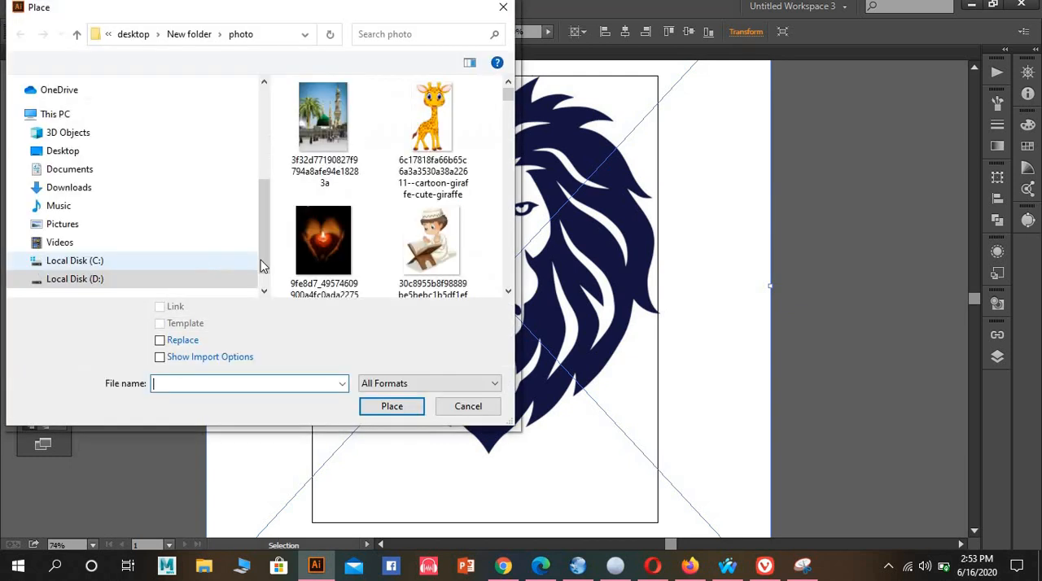
pyautogui.click(503, 7)
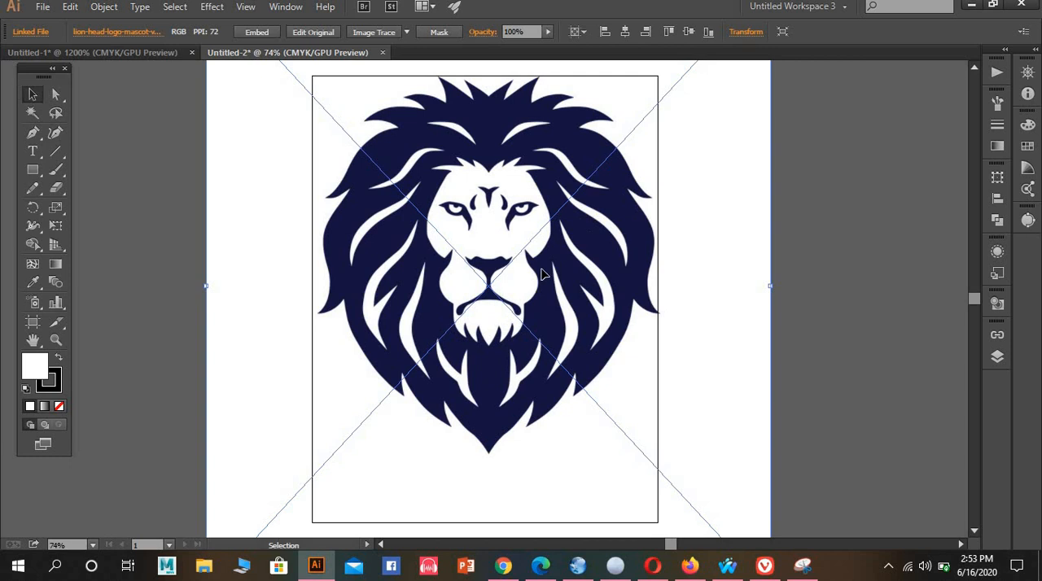
# Scale the lion image down to fit inside the artboard and centre it on the page
pyautogui.scroll(-1, 536, 273)
pyautogui.scroll(-2, 536, 273)
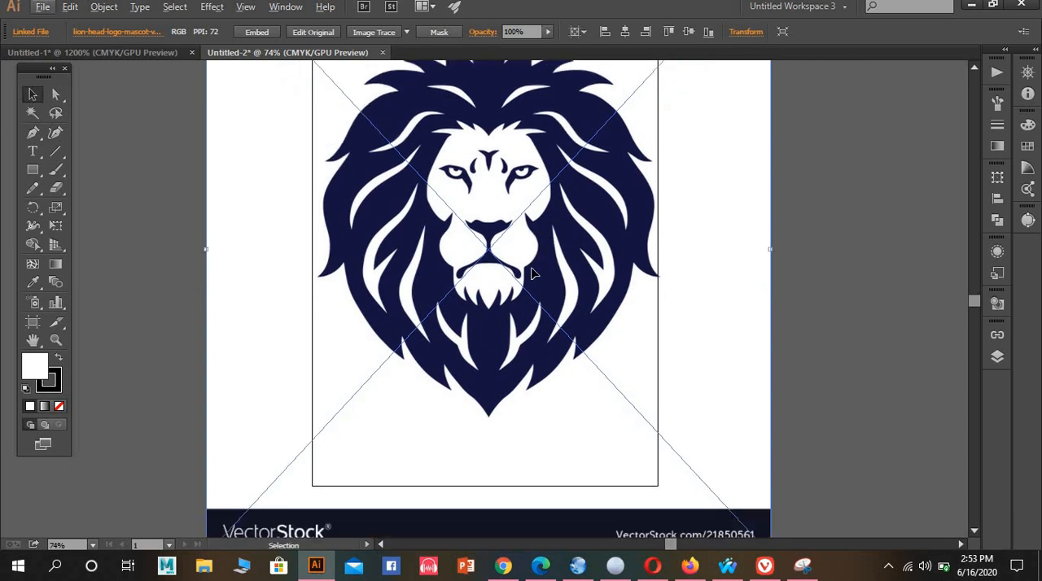
pyautogui.scroll(-2, 536, 273)
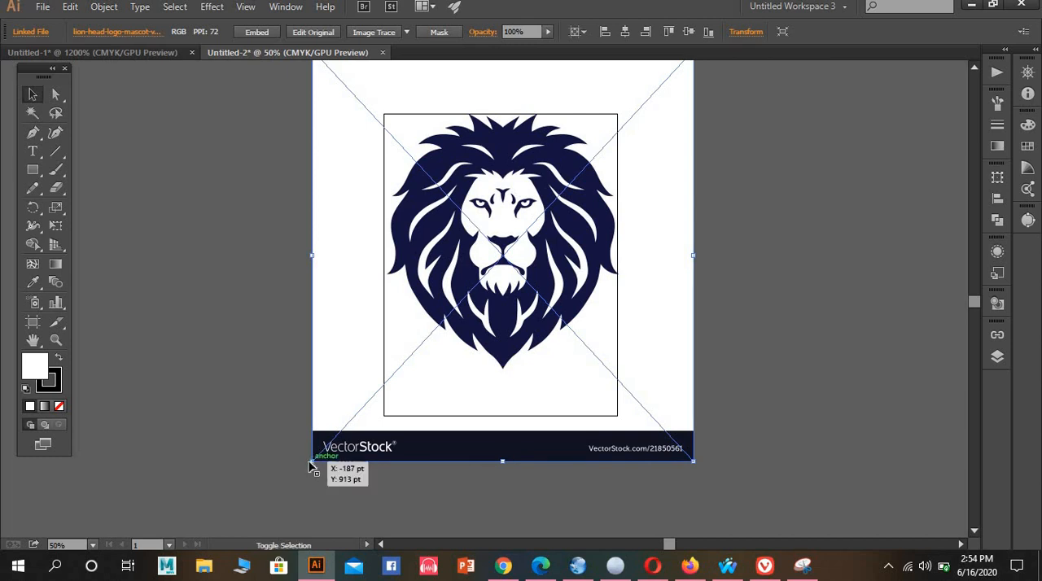
pyautogui.moveTo(310, 458); pyautogui.dragTo(501, 262)
pyautogui.moveTo(603, 191); pyautogui.dragTo(528, 284)
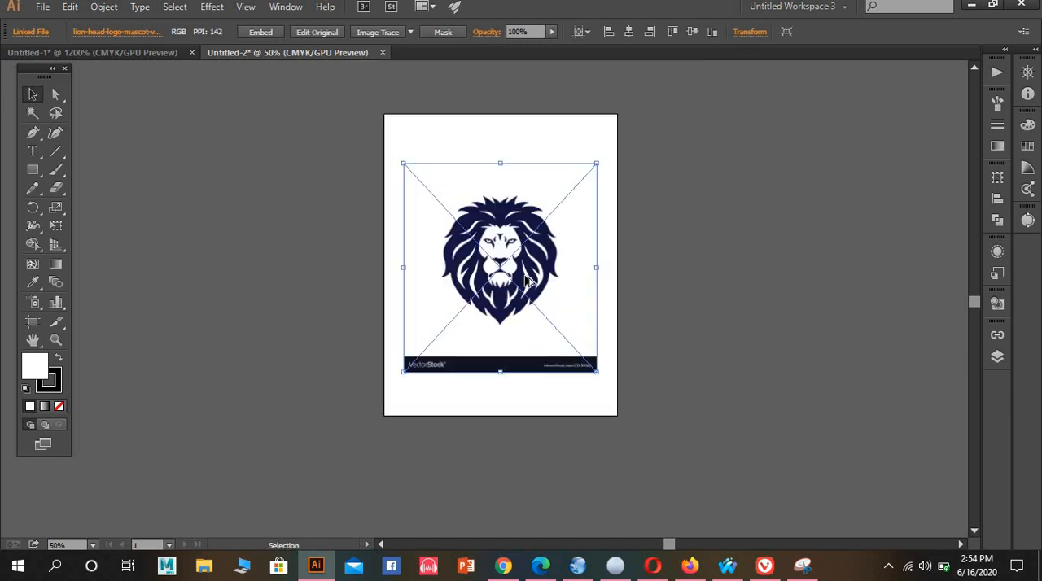
# Embed the linked lion image in the document
pyautogui.scroll(3, 529, 283)
pyautogui.scroll(4, 531, 285)
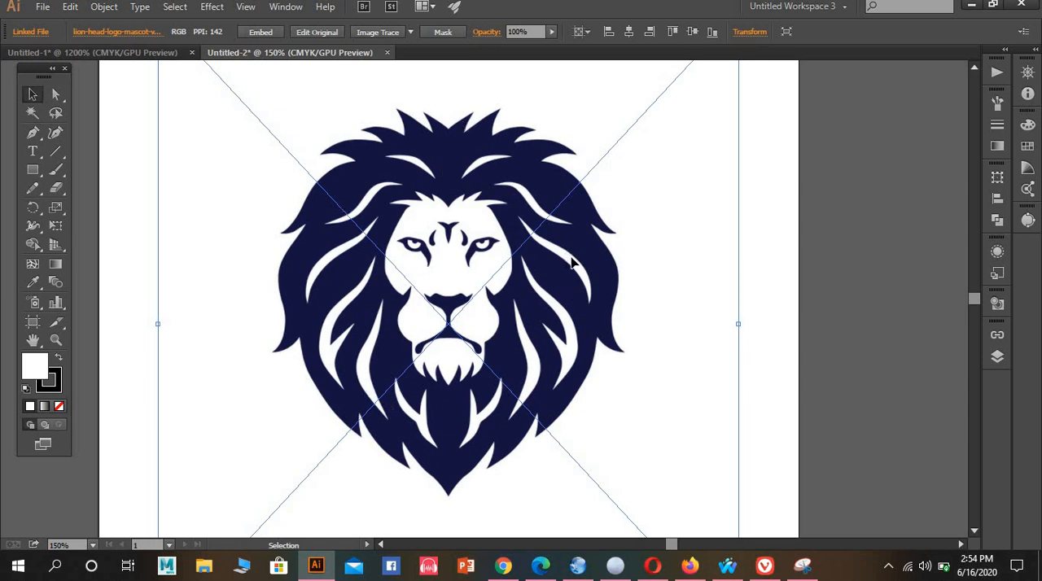
pyautogui.click(261, 33)
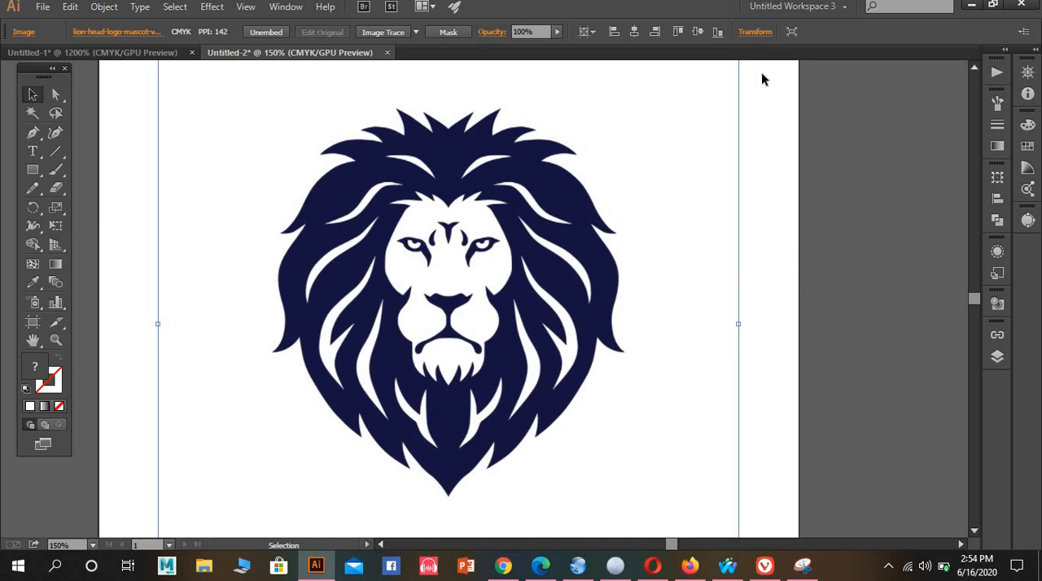
# Test Layer 1's visibility and lock, leave it visible and unlocked, and shift the lion image slightly right and down
pyautogui.click(1002, 360)
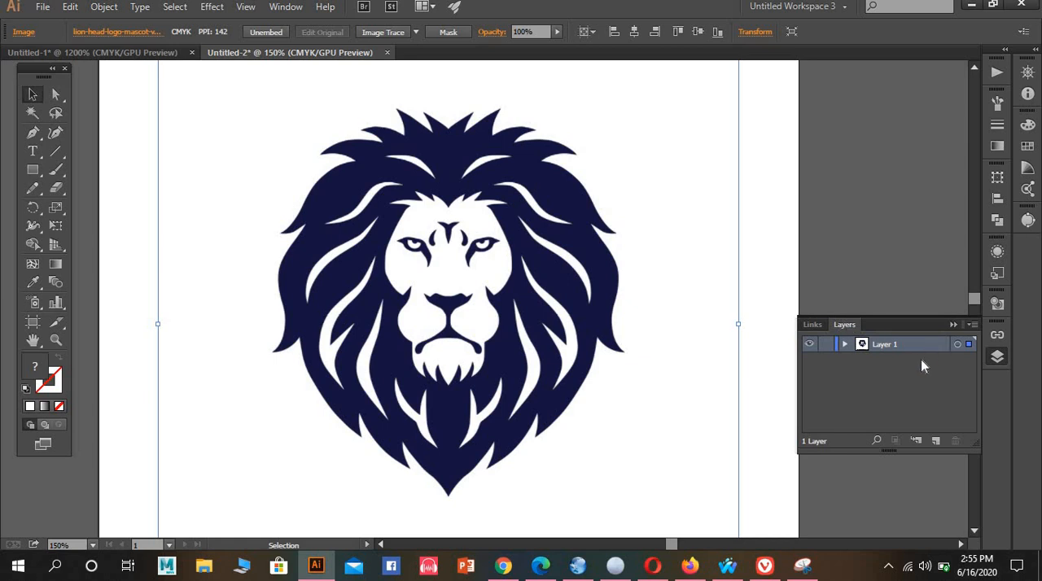
pyautogui.click(810, 345)
pyautogui.click(810, 346)
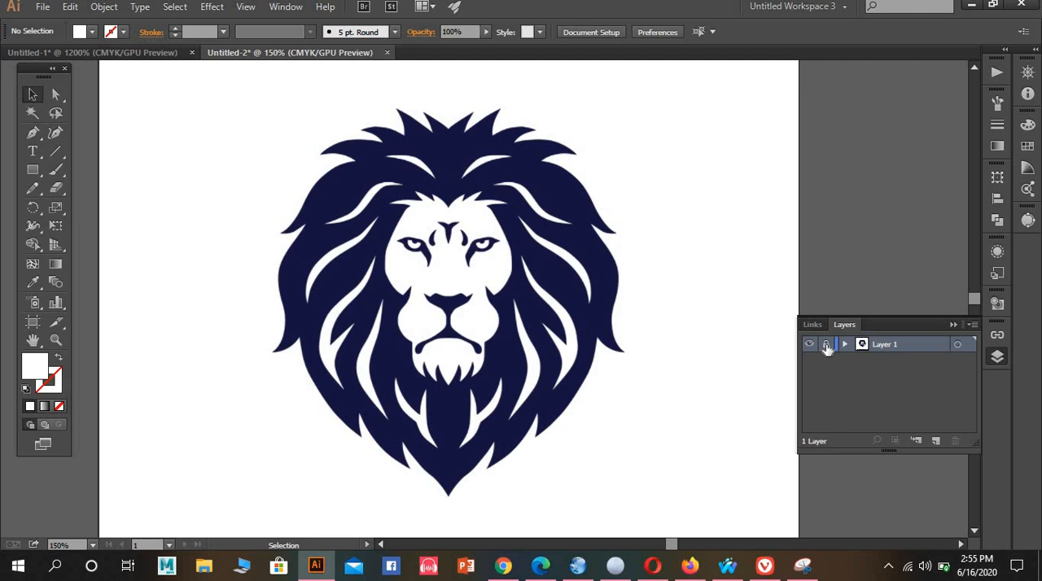
pyautogui.click(826, 345)
pyautogui.click(826, 345)
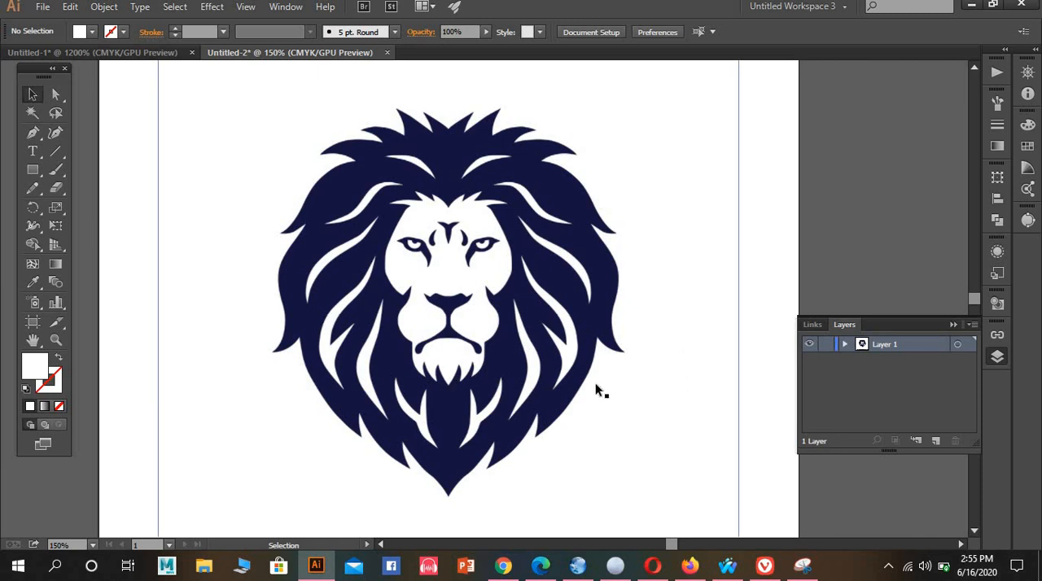
pyautogui.moveTo(595, 383)
pyautogui.mouseDown()
pyautogui.moveTo(628, 379)
pyautogui.moveTo(582, 383)
pyautogui.moveTo(625, 379)
pyautogui.moveTo(593, 396)
pyautogui.moveTo(586, 379)
pyautogui.moveTo(614, 377)
pyautogui.mouseUp()
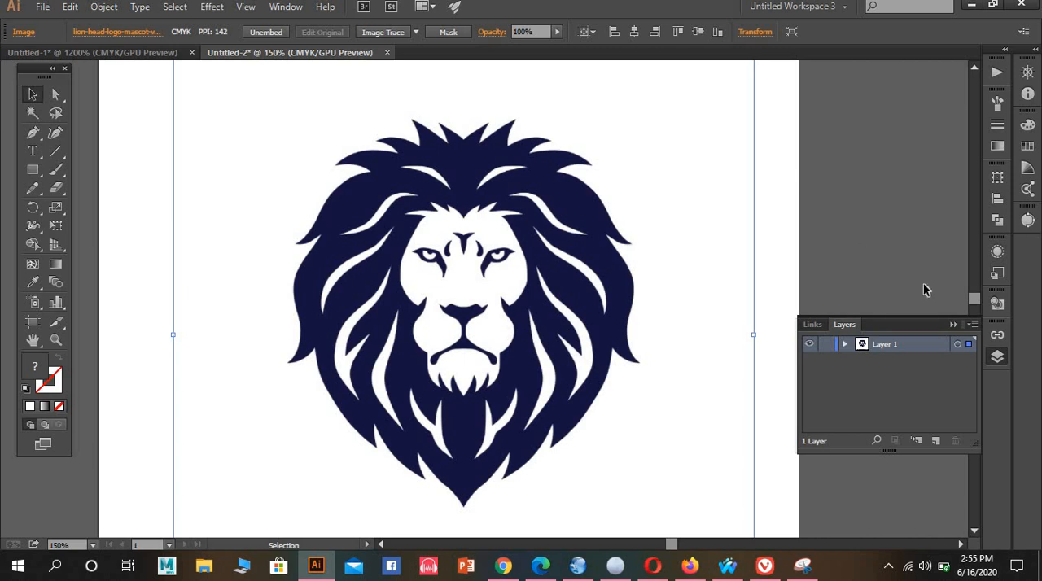
# Convert Layer 1 into a template layer and add a new layer above it
pyautogui.click(973, 325)
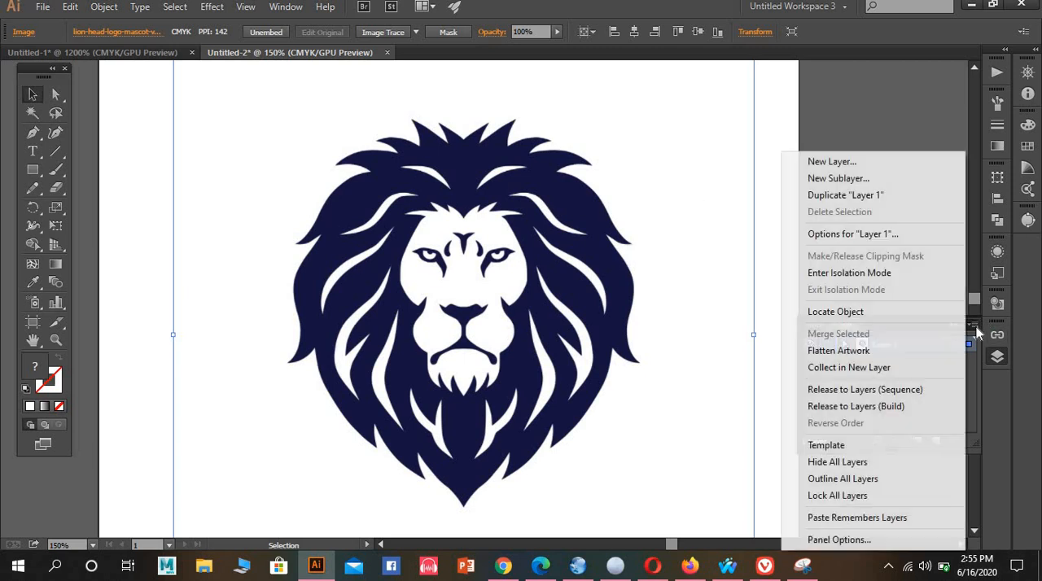
pyautogui.click(847, 448)
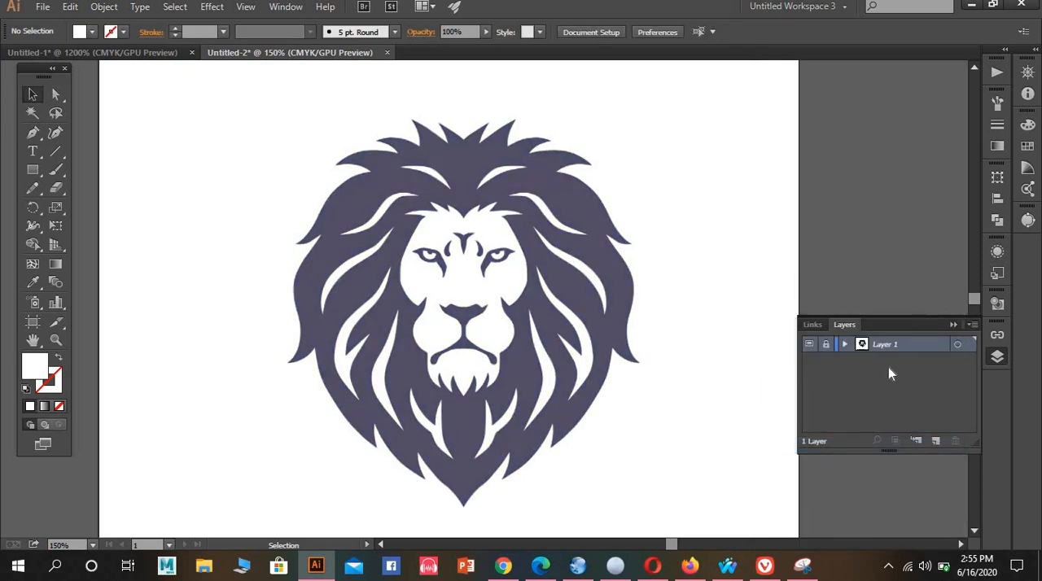
pyautogui.click(934, 441)
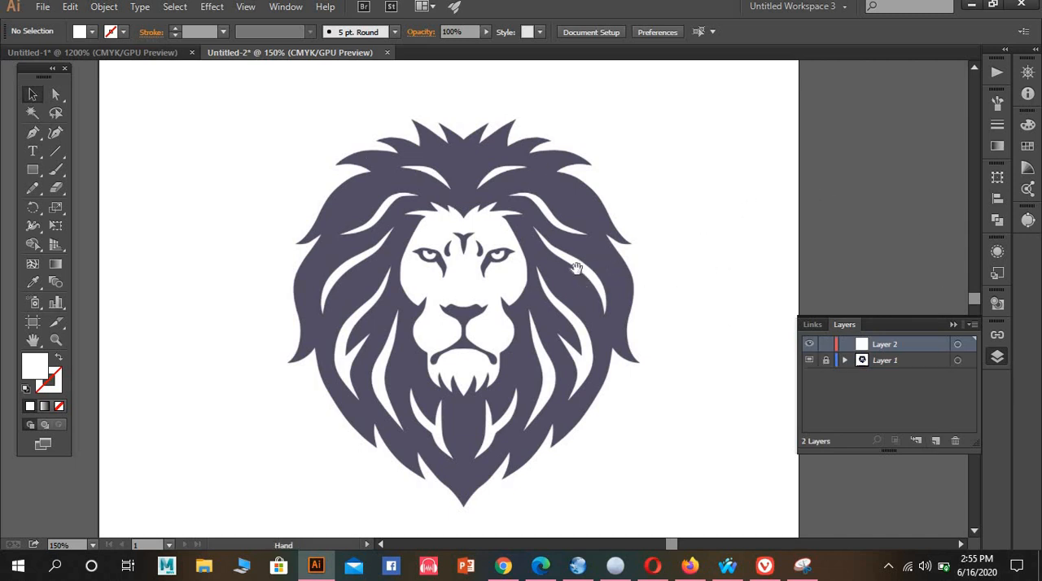
# Show the rulers and place a vertical guide down the centre of the lion's face
pyautogui.scroll(1, 570, 293)
pyautogui.keyDown('alt'); pyautogui.scroll(1, 554, 317); pyautogui.keyUp('alt')
pyautogui.scroll(-5, 555, 279)
pyautogui.scroll(3, 555, 280)
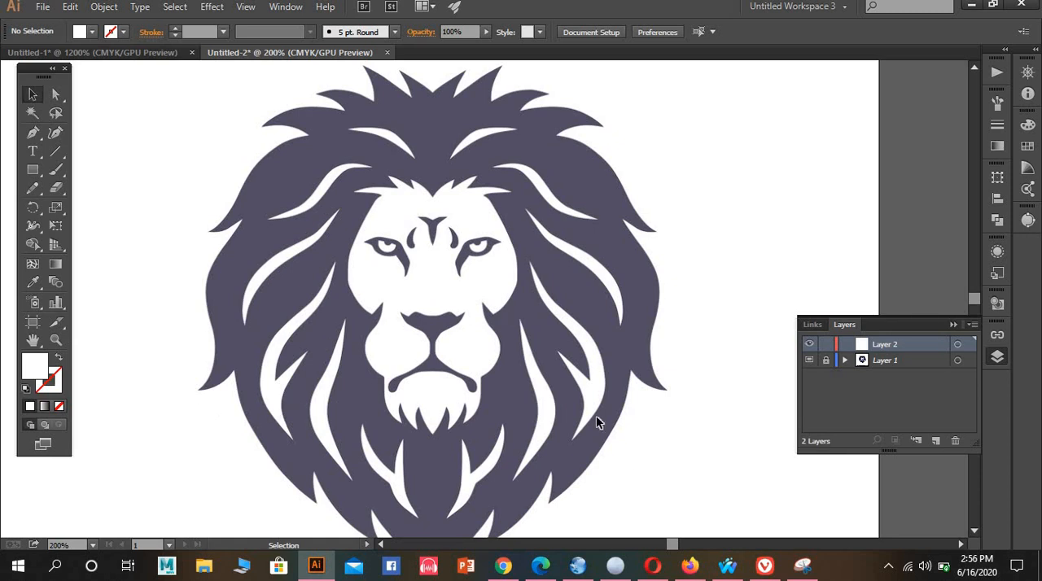
pyautogui.scroll(-1, 596, 415)
pyautogui.scroll(2, 591, 444)
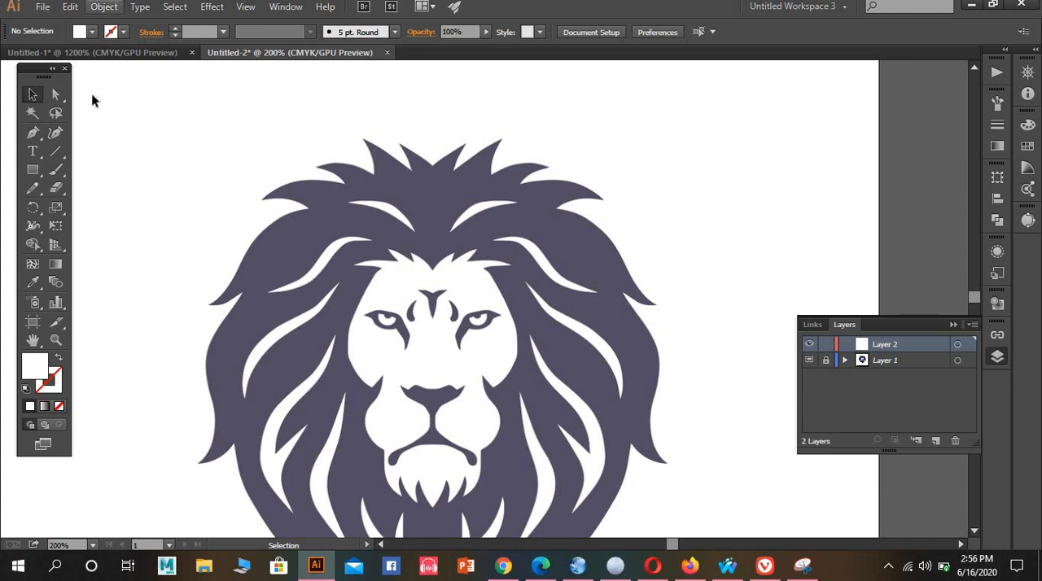
pyautogui.scroll(-2, 407, 221)
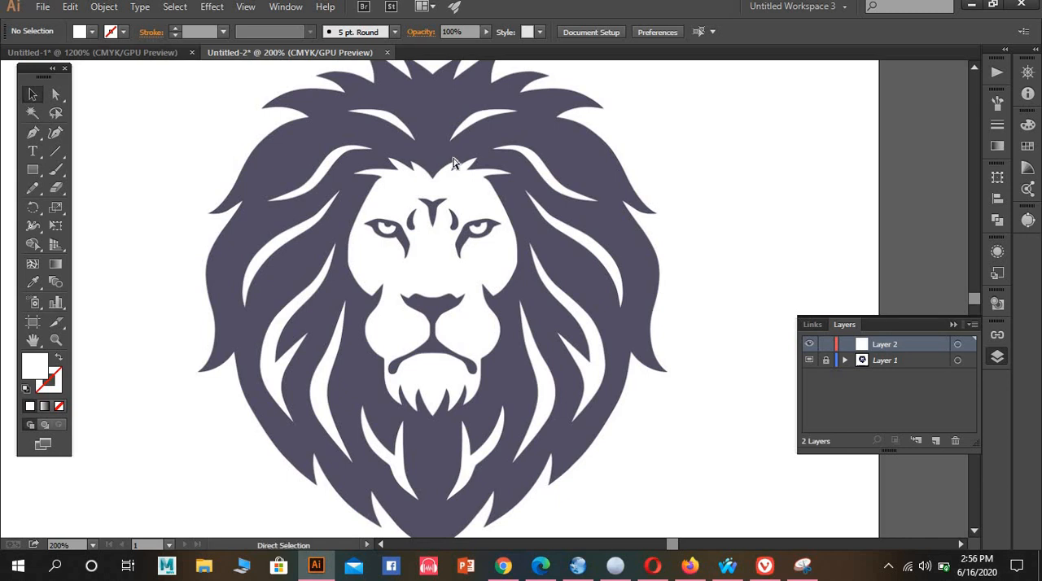
pyautogui.hotkey('ctrl', 'r')
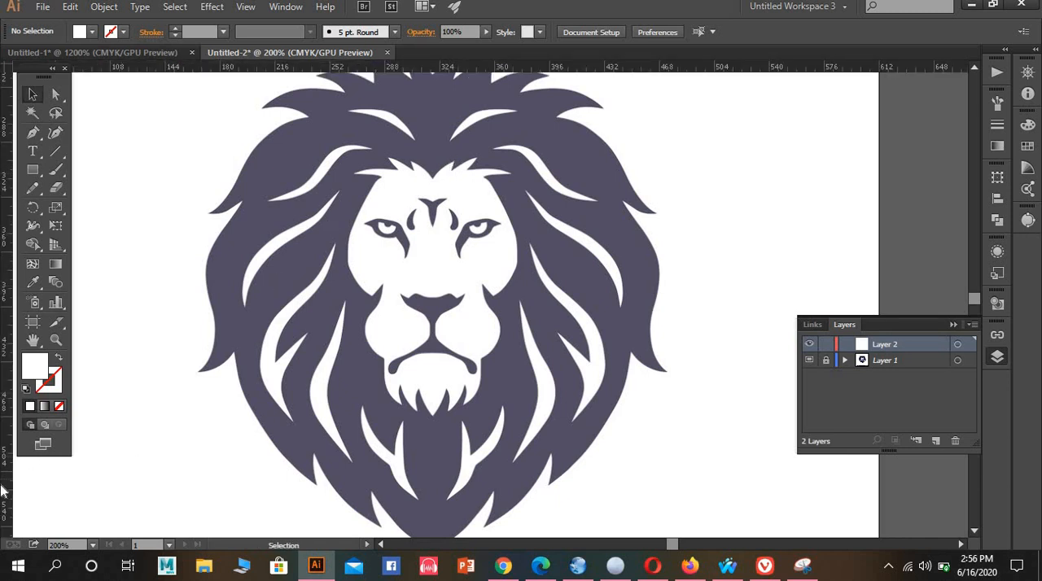
pyautogui.moveTo(48, 475); pyautogui.dragTo(438, 462)
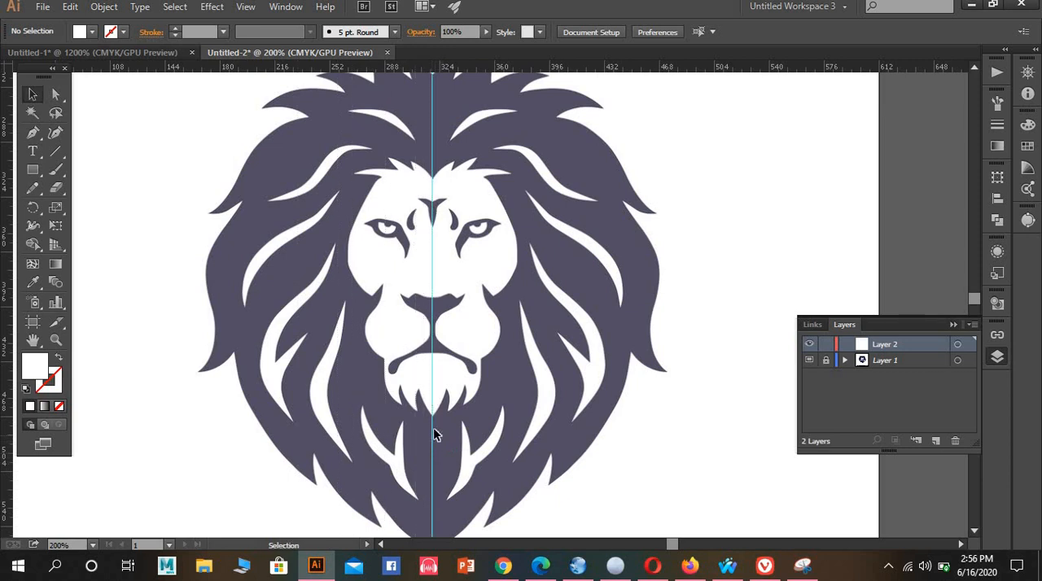
# Unlock the guides and align the vertical guide with the pointed tip of the lion's beard
pyautogui.scroll(-3, 433, 433)
pyautogui.scroll(5, 434, 443)
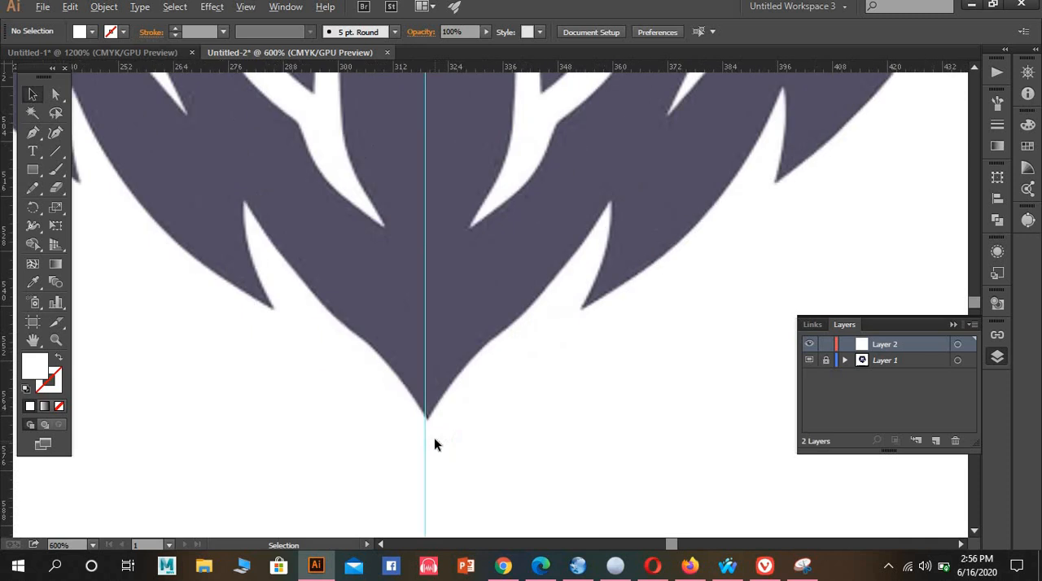
pyautogui.rightClick(428, 392)
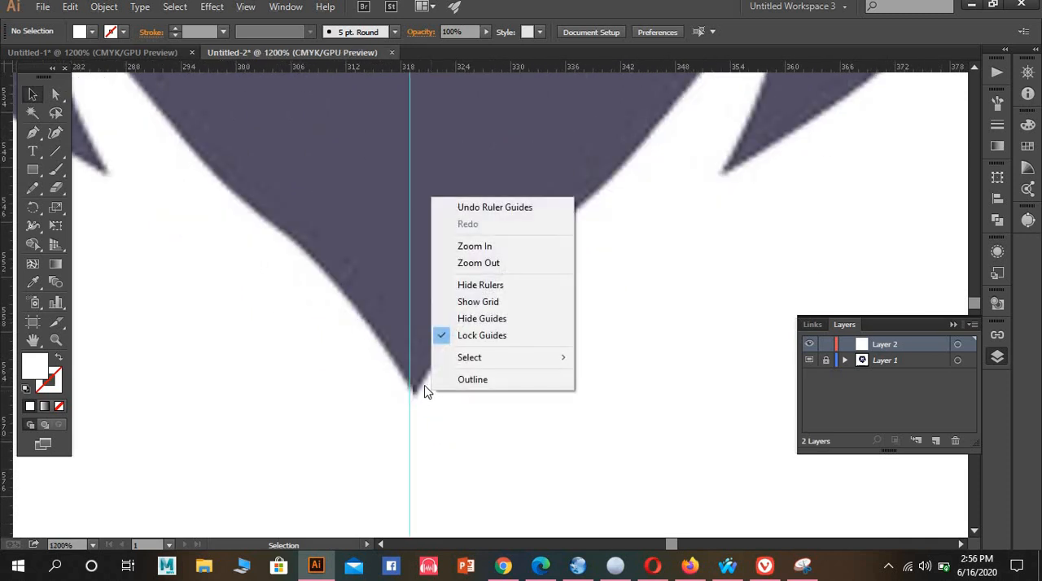
pyautogui.click(468, 336)
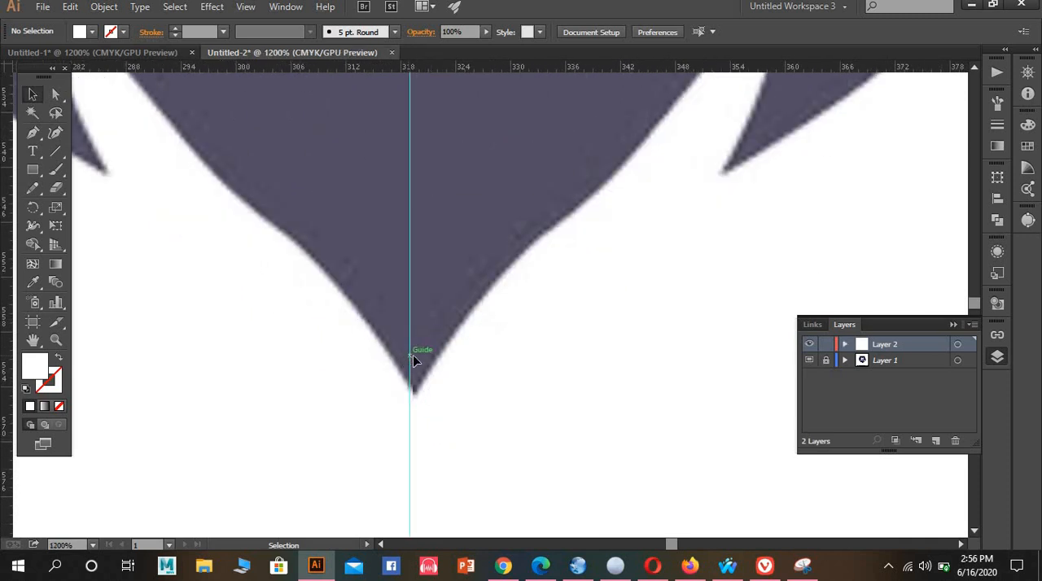
pyautogui.moveTo(408, 355); pyautogui.dragTo(414, 355)
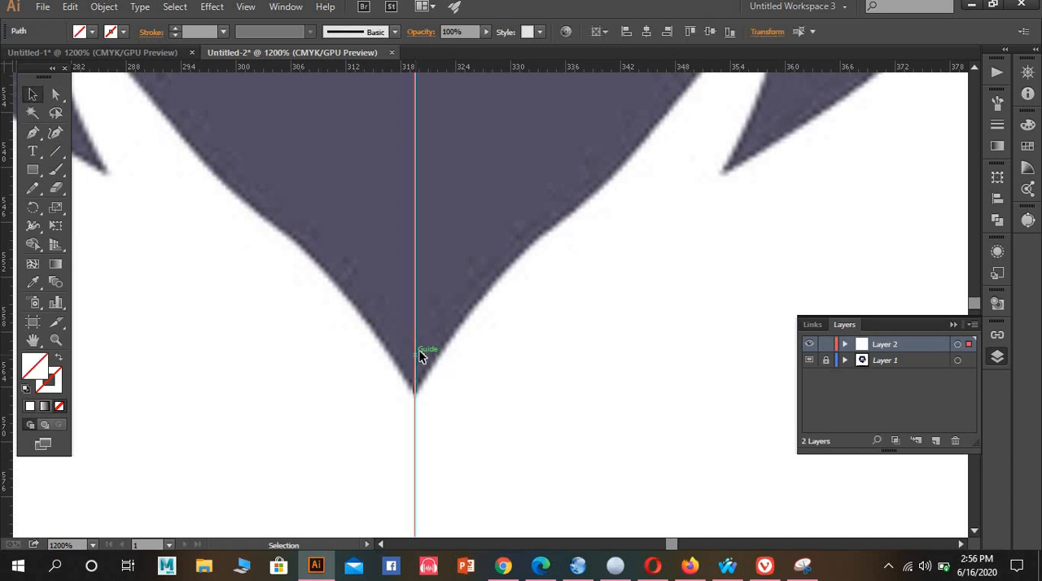
# Lock the guides with the vertical guide in its aligned position
pyautogui.rightClick(425, 349)
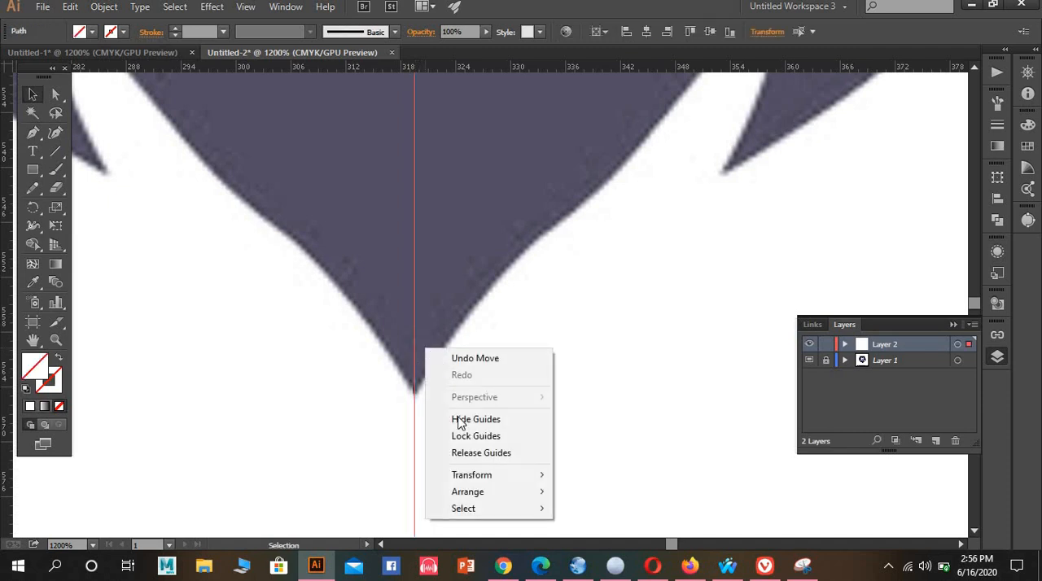
pyautogui.click(417, 329)
pyautogui.rightClick(419, 335)
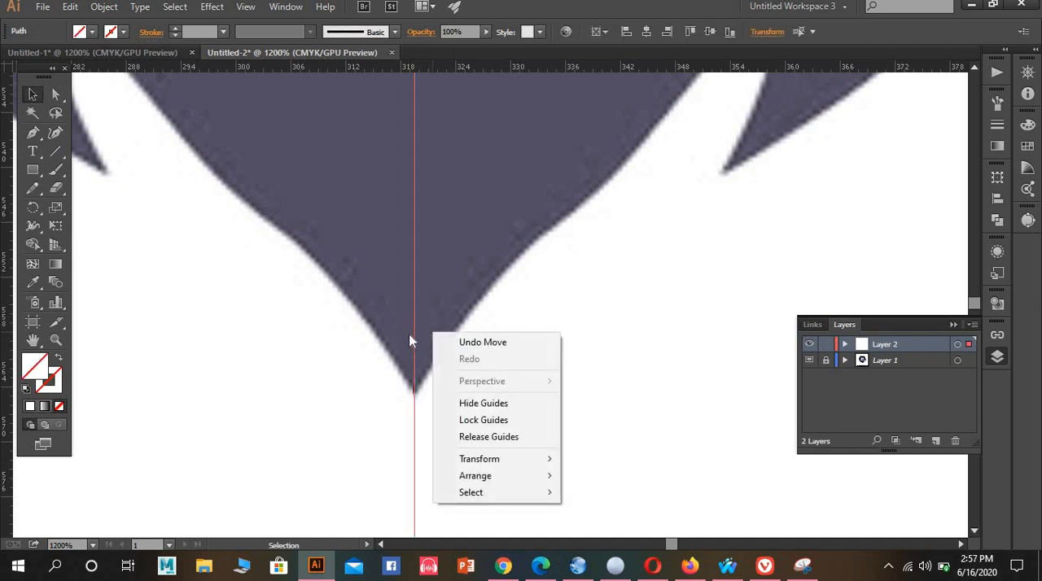
pyautogui.click(424, 334)
pyautogui.rightClick(422, 332)
pyautogui.moveTo(390, 315); pyautogui.dragTo(428, 355)
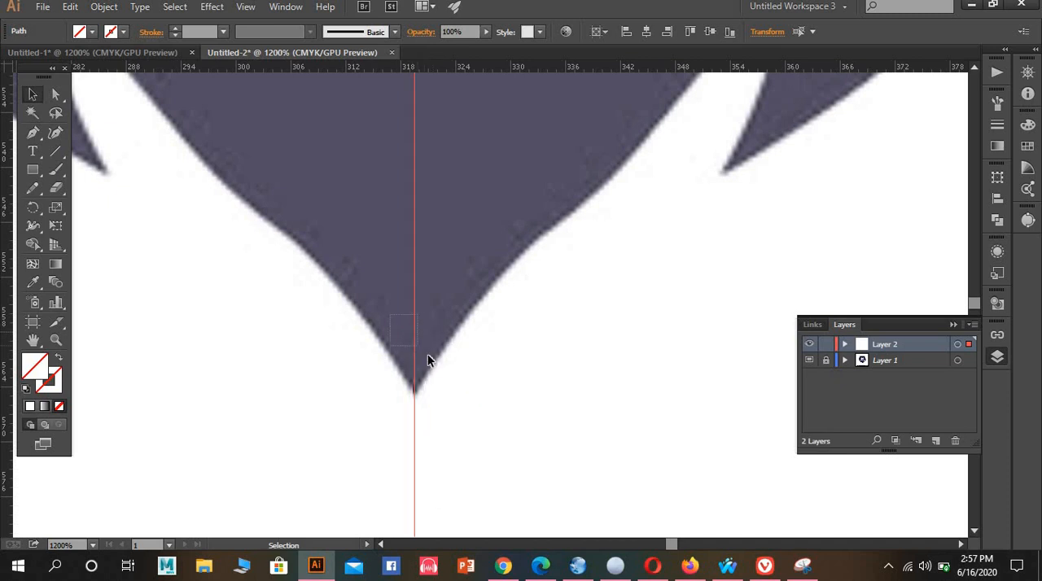
pyautogui.rightClick(425, 340)
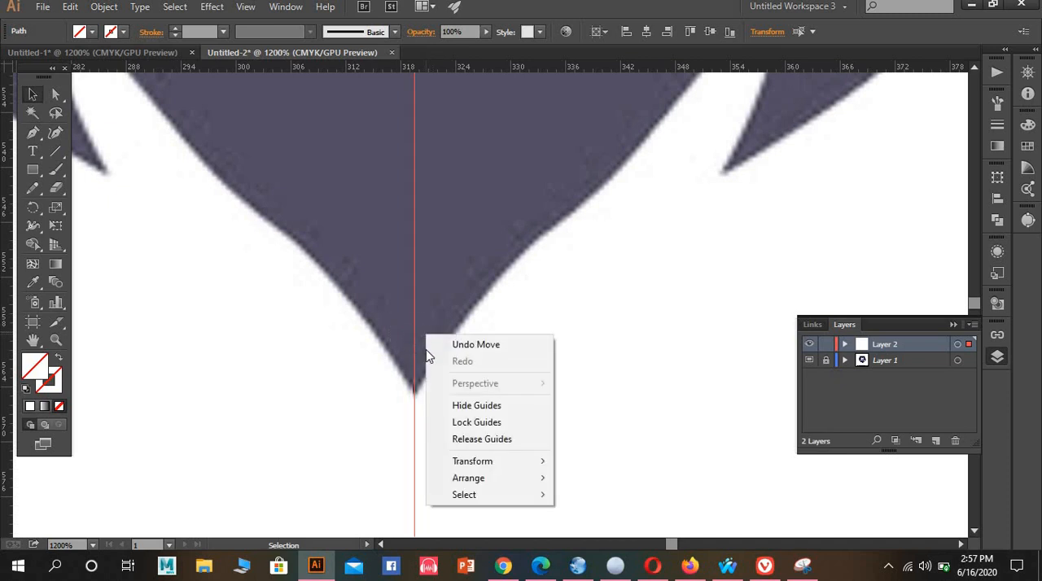
pyautogui.click(476, 422)
pyautogui.scroll(3, 429, 293)
pyautogui.keyDown('alt'); pyautogui.scroll(-4, 427, 297); pyautogui.keyUp('alt')
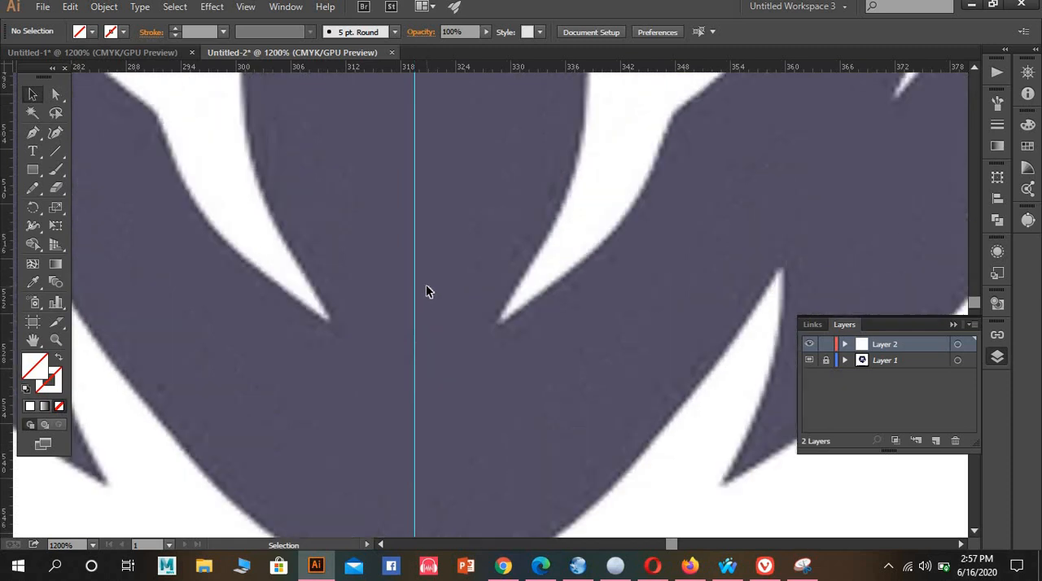
pyautogui.scroll(5, 441, 292)
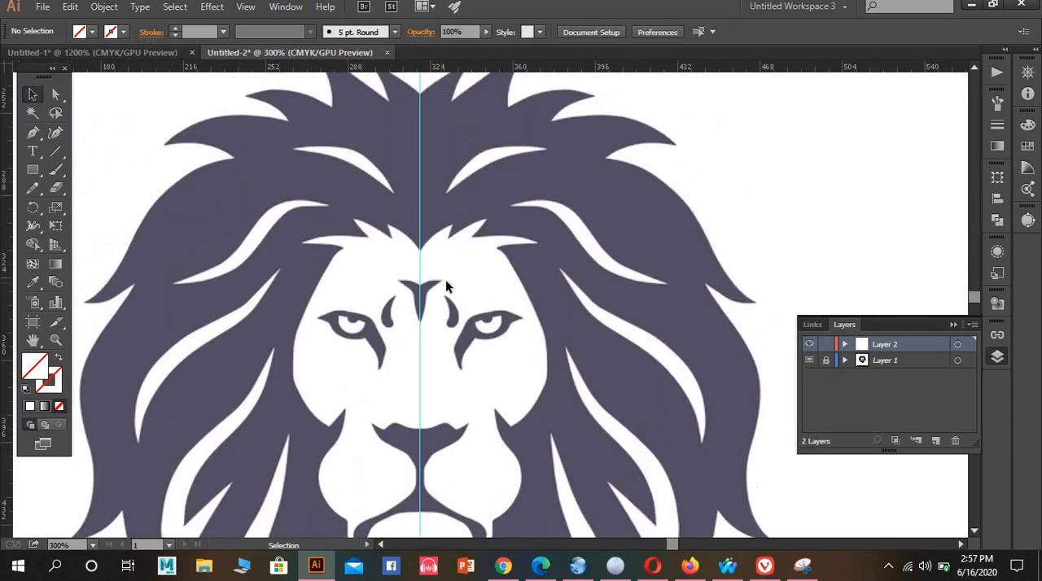
# Ready the Pen tool with no fill and a 1 pt black stroke for tracing the crown of the mane
pyautogui.keyDown('alt'); pyautogui.scroll(4, 434, 253); pyautogui.keyUp('alt')
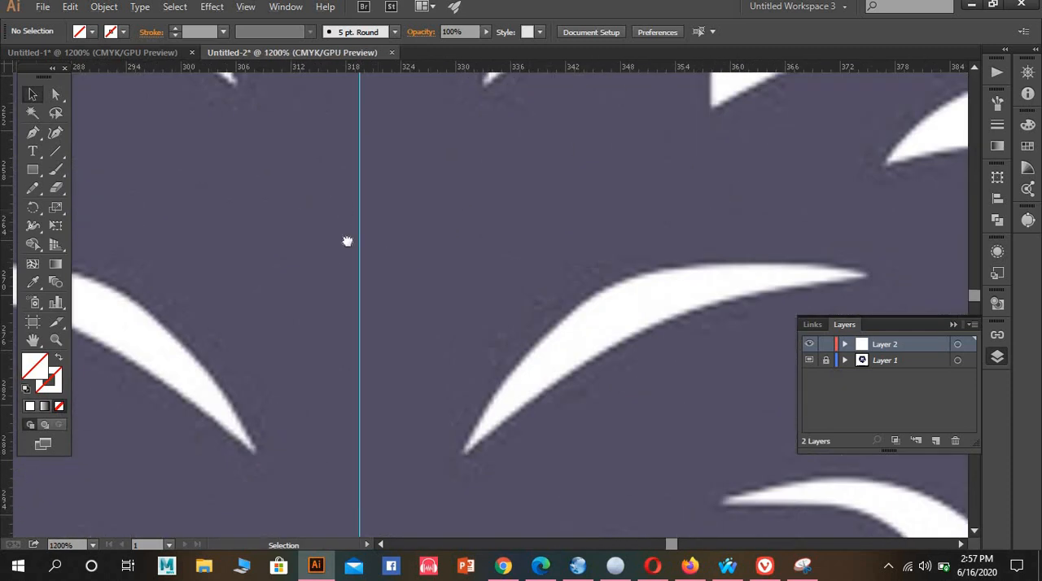
pyautogui.moveTo(346, 241); pyautogui.dragTo(507, 347)
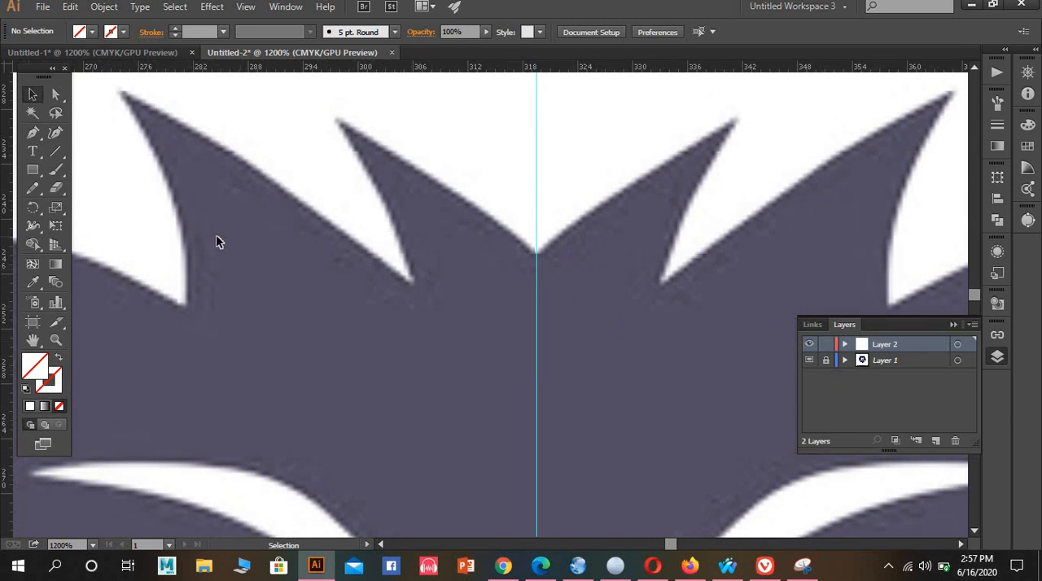
pyautogui.click(34, 133)
pyautogui.click(27, 388)
pyautogui.press('/')
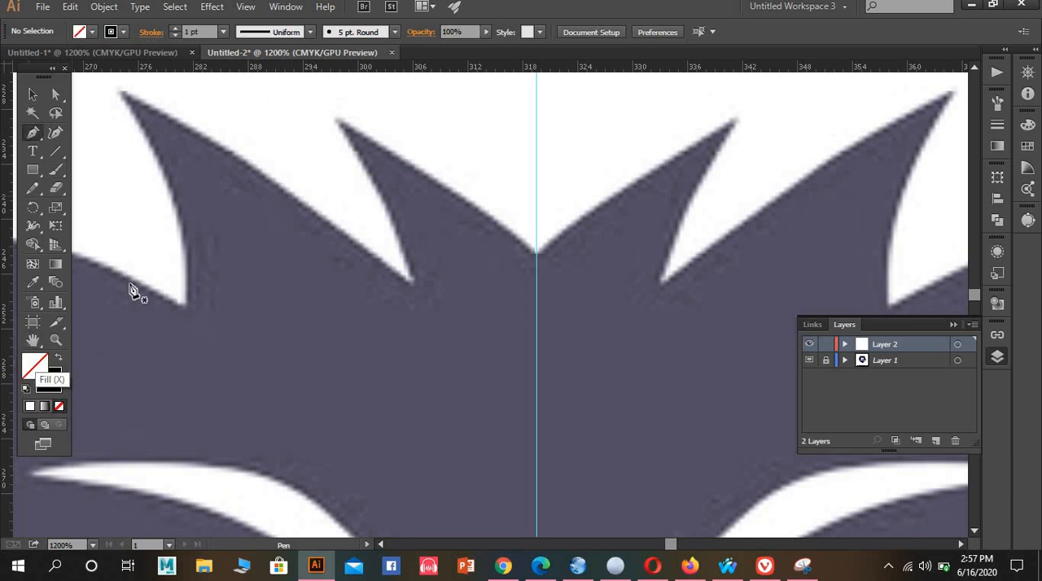
pyautogui.click(613, 275)
pyautogui.scroll(2, 615, 277)
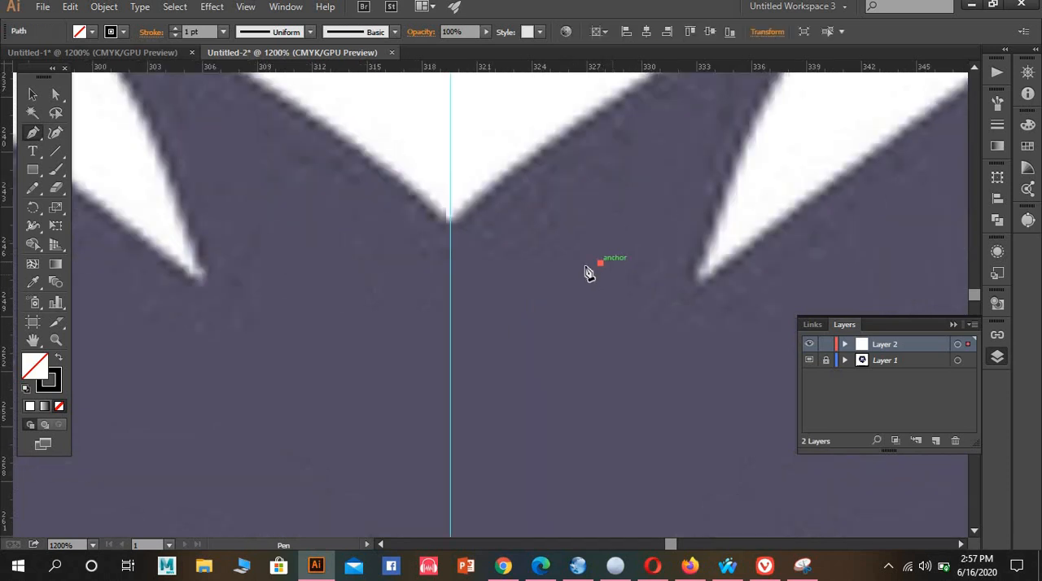
pyautogui.moveTo(551, 277); pyautogui.dragTo(635, 356)
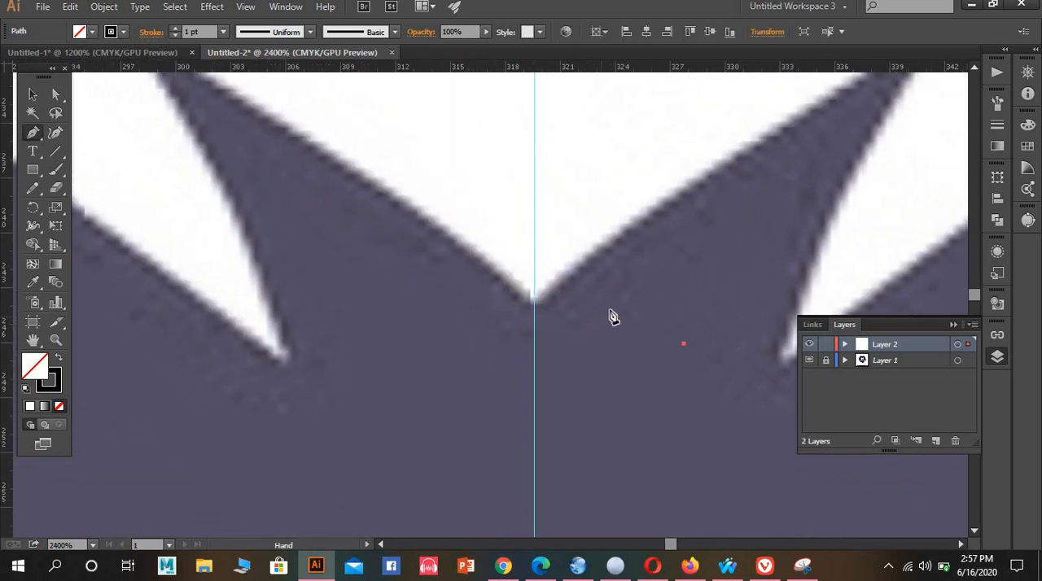
pyautogui.keyDown('ctrl'); pyautogui.click(687, 365); pyautogui.keyUp('ctrl')
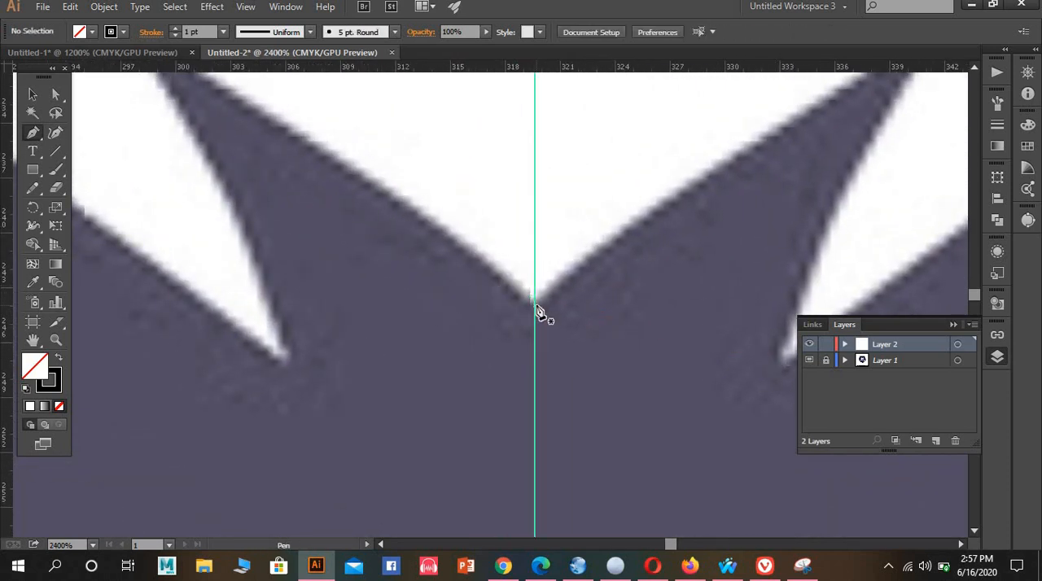
# Trace the first mane spike left of the guide with the Pen tool, from the centre notch over its tip to the next notch
pyautogui.moveTo(534, 299); pyautogui.dragTo(442, 260)
pyautogui.hotkey('ctrl', 'z')
pyautogui.scroll(-1, 318, 170)
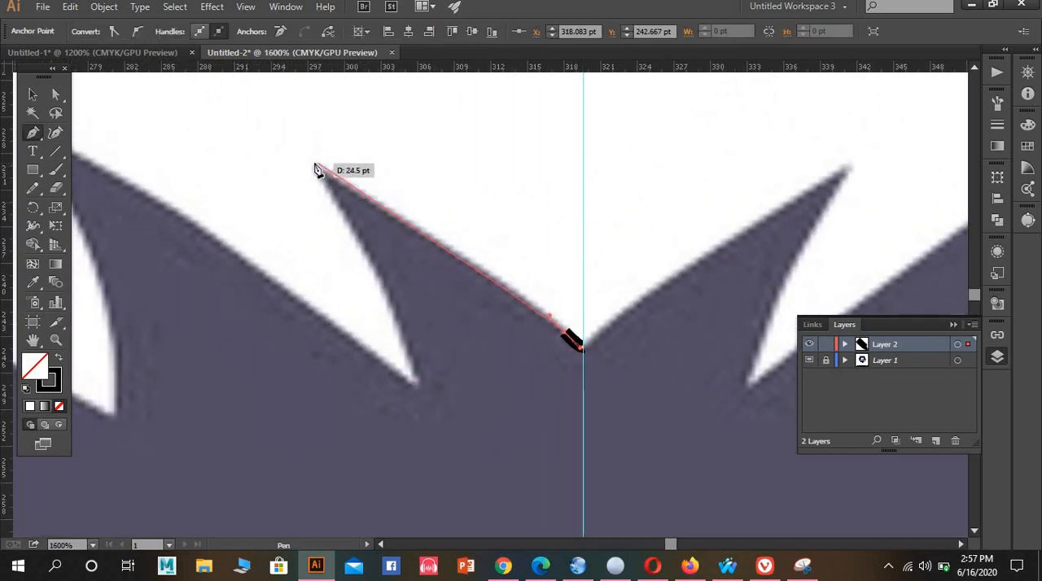
pyautogui.moveTo(313, 167); pyautogui.dragTo(179, 91)
pyautogui.click(315, 166)
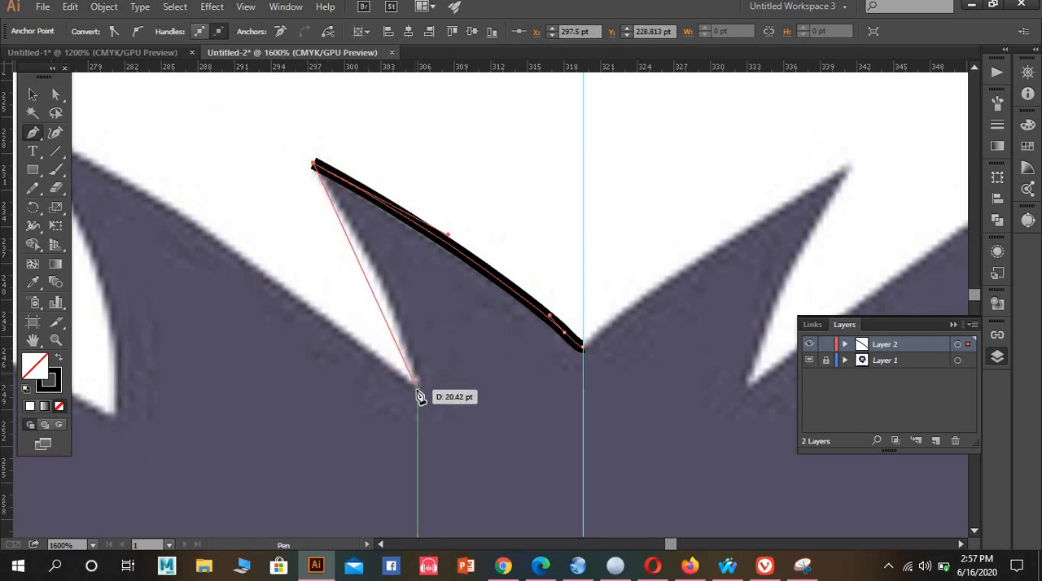
pyautogui.click(416, 382)
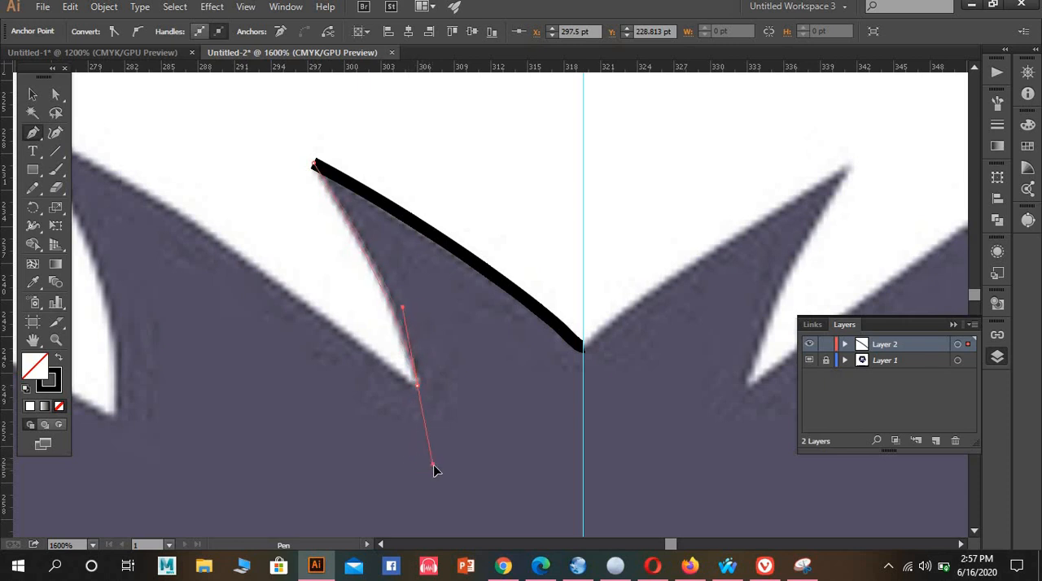
pyautogui.moveTo(434, 482); pyautogui.dragTo(433, 480)
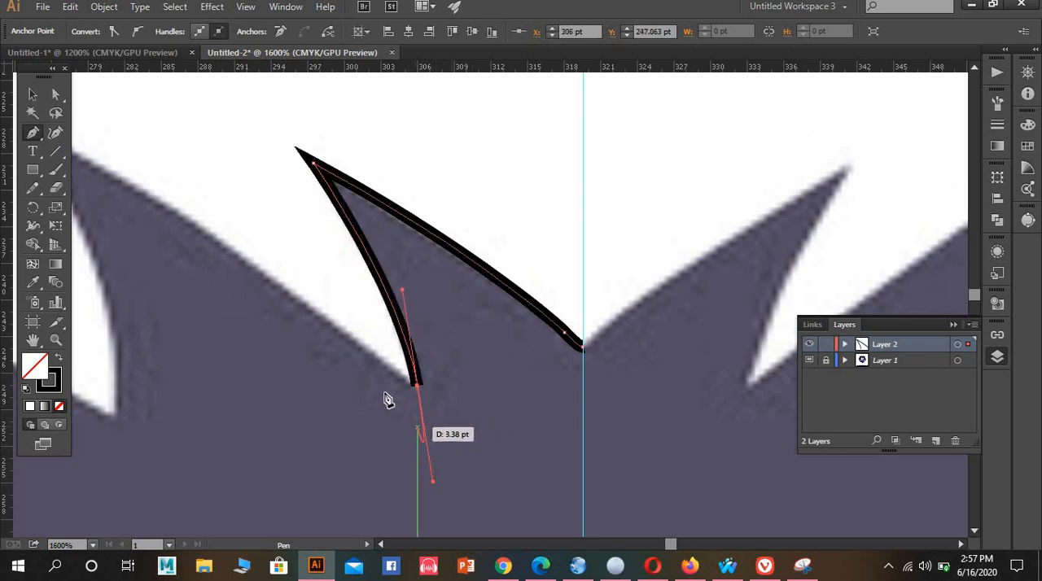
pyautogui.click(420, 386)
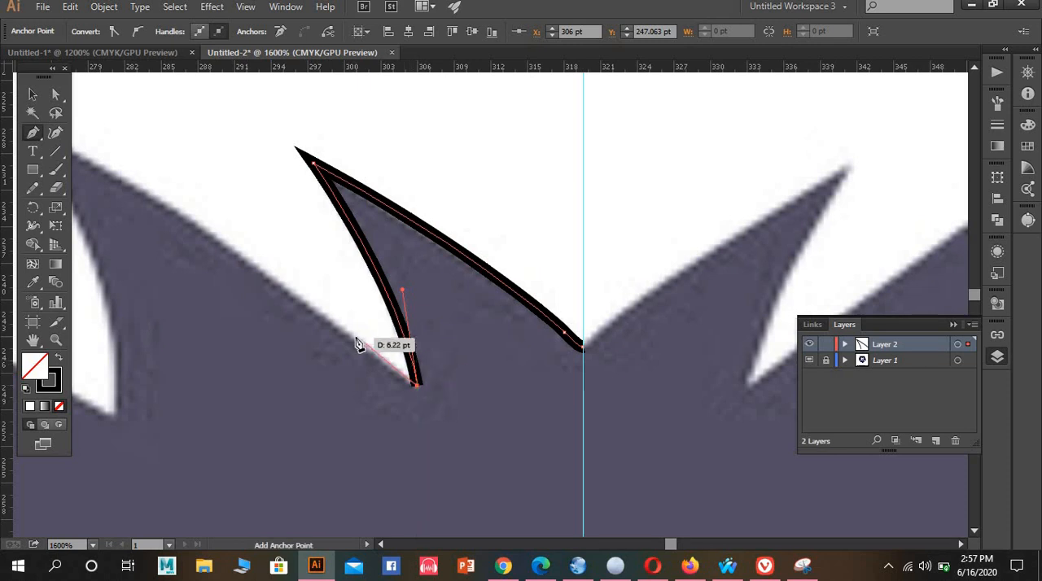
# Continue the path around the second mane spike with curved segments, over its tip and down to a corner point in the notch below
pyautogui.moveTo(362, 340); pyautogui.dragTo(525, 370)
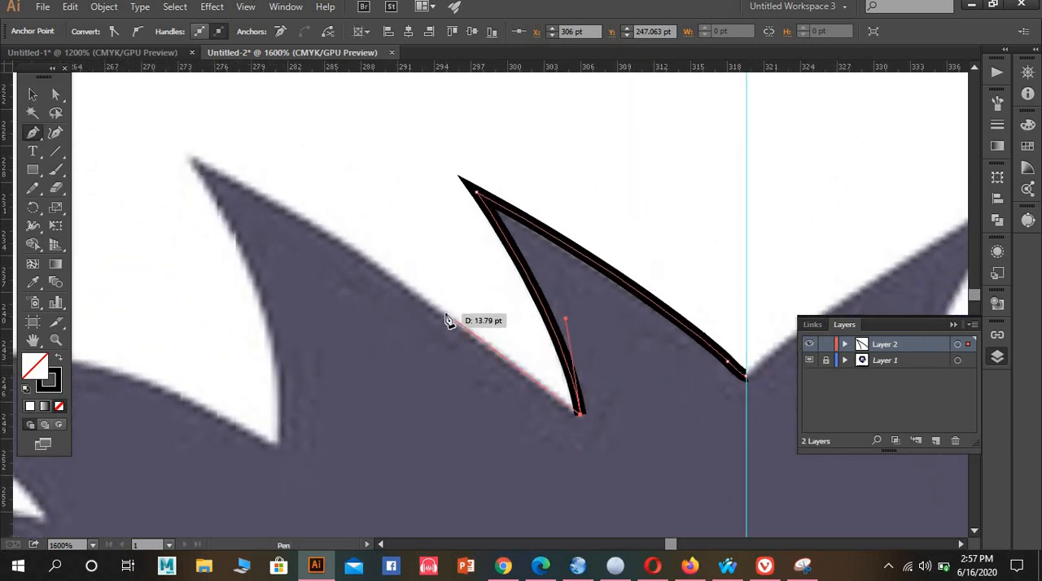
pyautogui.click(445, 313)
pyautogui.moveTo(387, 281); pyautogui.dragTo(391, 268)
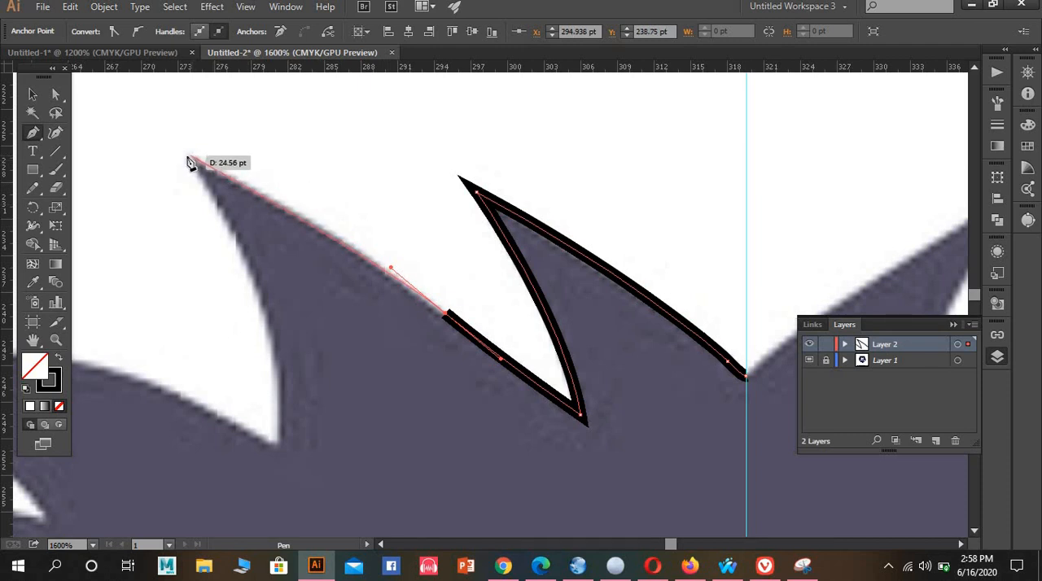
pyautogui.moveTo(187, 156); pyautogui.dragTo(147, 160)
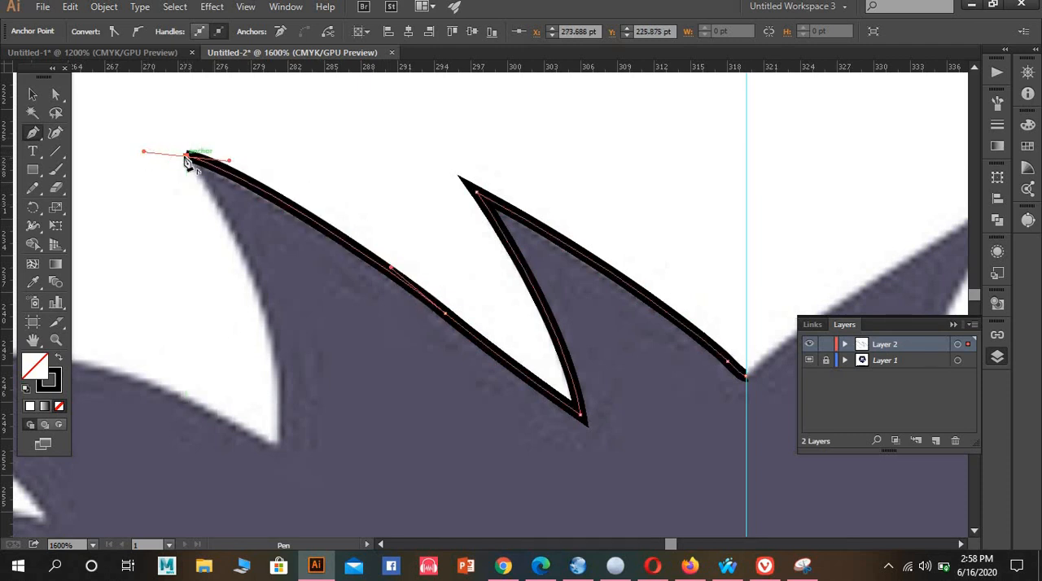
pyautogui.scroll(-3, 236, 208)
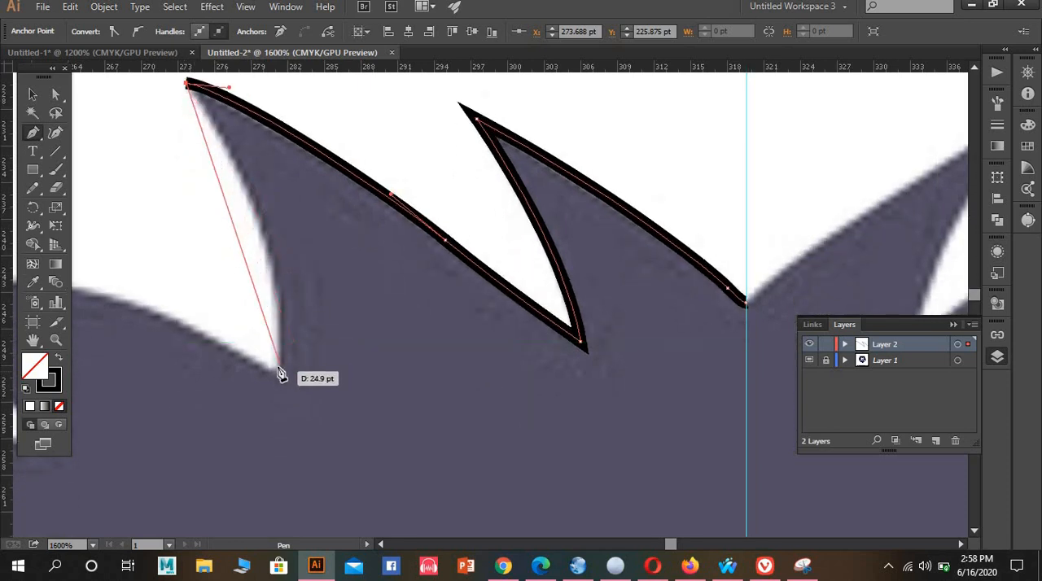
pyautogui.scroll(-1, 283, 363)
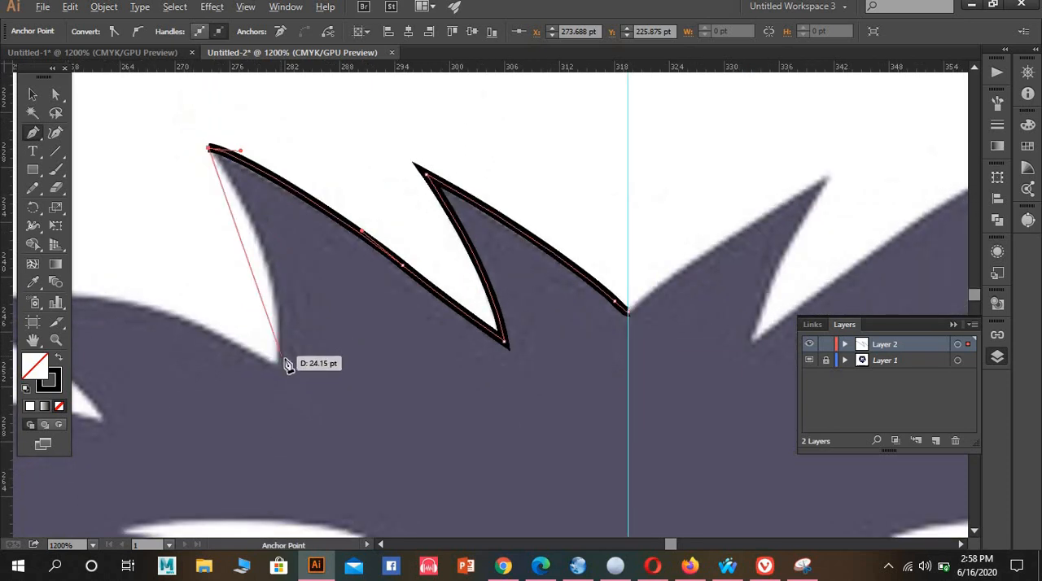
pyautogui.moveTo(370, 390); pyautogui.dragTo(387, 406)
pyautogui.scroll(1, 389, 420)
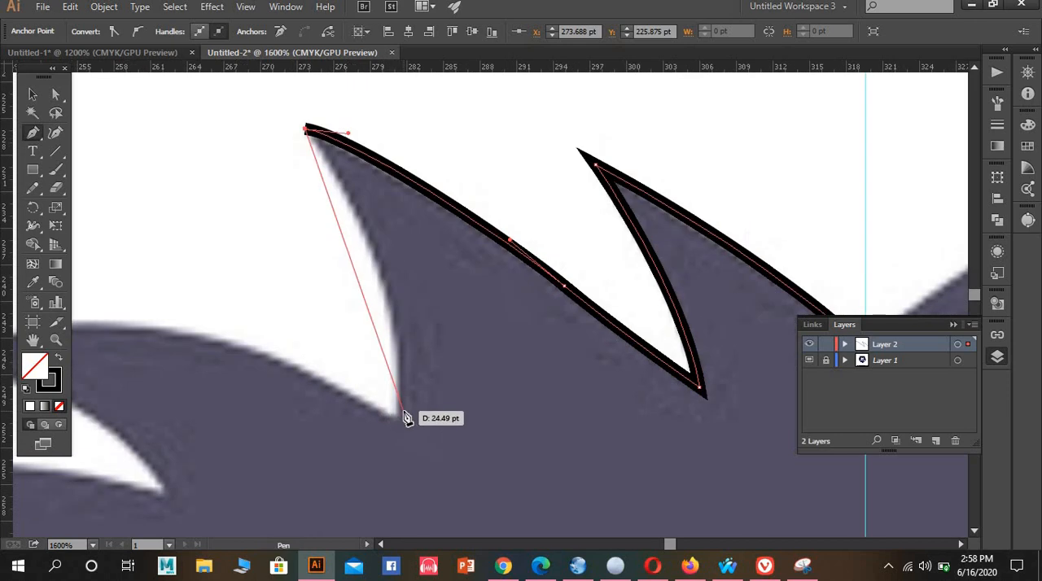
pyautogui.moveTo(399, 420); pyautogui.dragTo(390, 400)
pyautogui.moveTo(384, 362); pyautogui.dragTo(387, 385)
pyautogui.scroll(5, 389, 338)
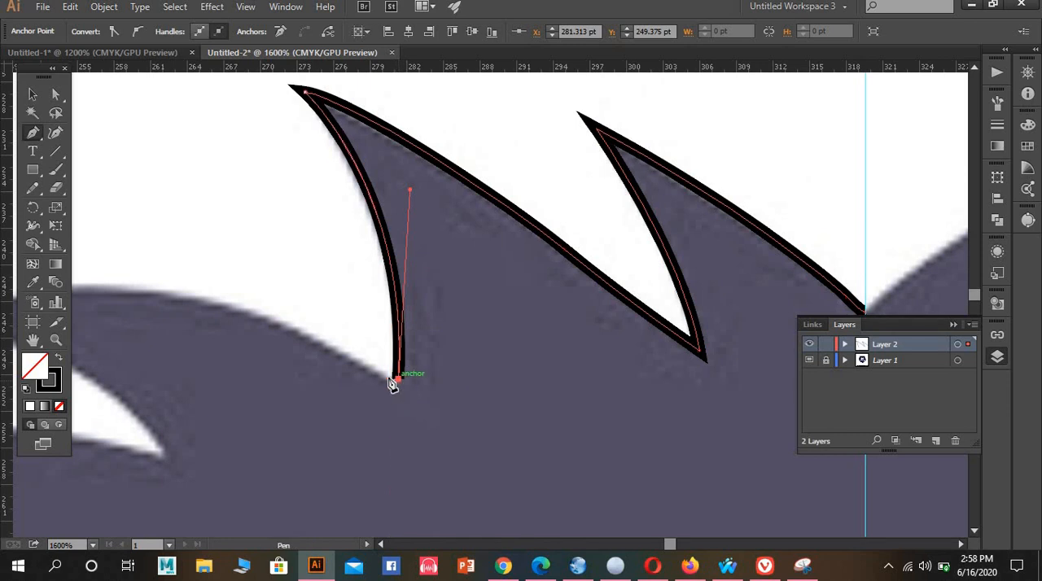
# Trace the third mane spike along its arched upper edge to the tip and back to the next notch, with corner points at both
pyautogui.moveTo(380, 375); pyautogui.dragTo(643, 330)
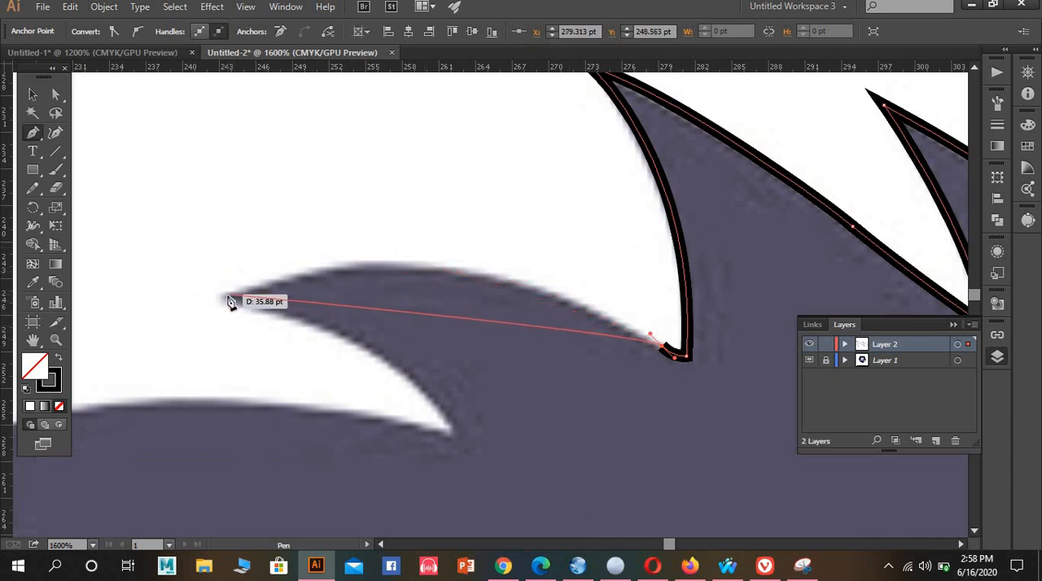
pyautogui.moveTo(226, 297)
pyautogui.mouseDown()
pyautogui.moveTo(129, 357)
pyautogui.moveTo(32, 378)
pyautogui.moveTo(23, 395)
pyautogui.moveTo(279, 393)
pyautogui.moveTo(257, 389)
pyautogui.mouseUp()
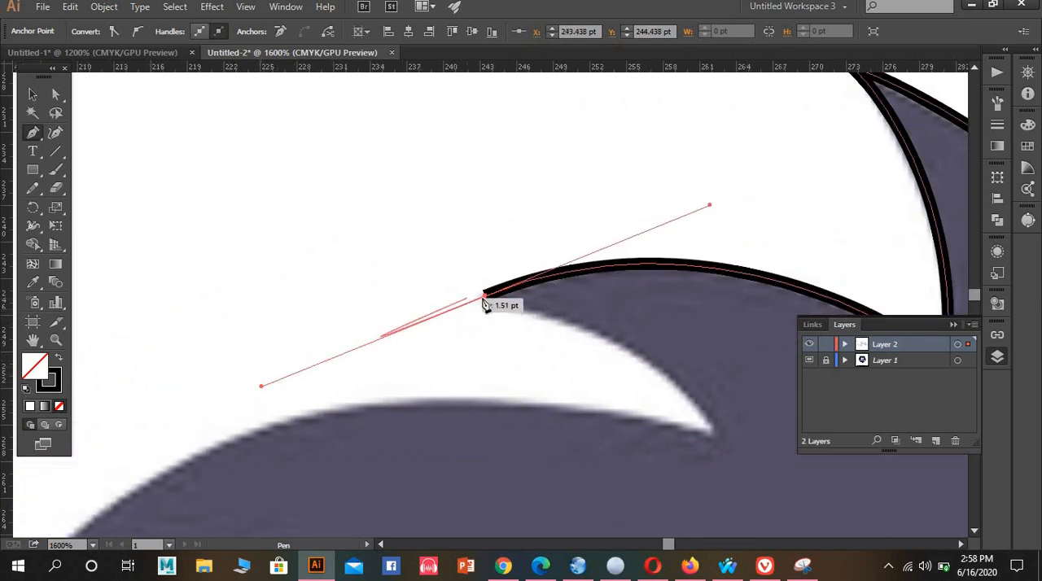
pyautogui.click(486, 297)
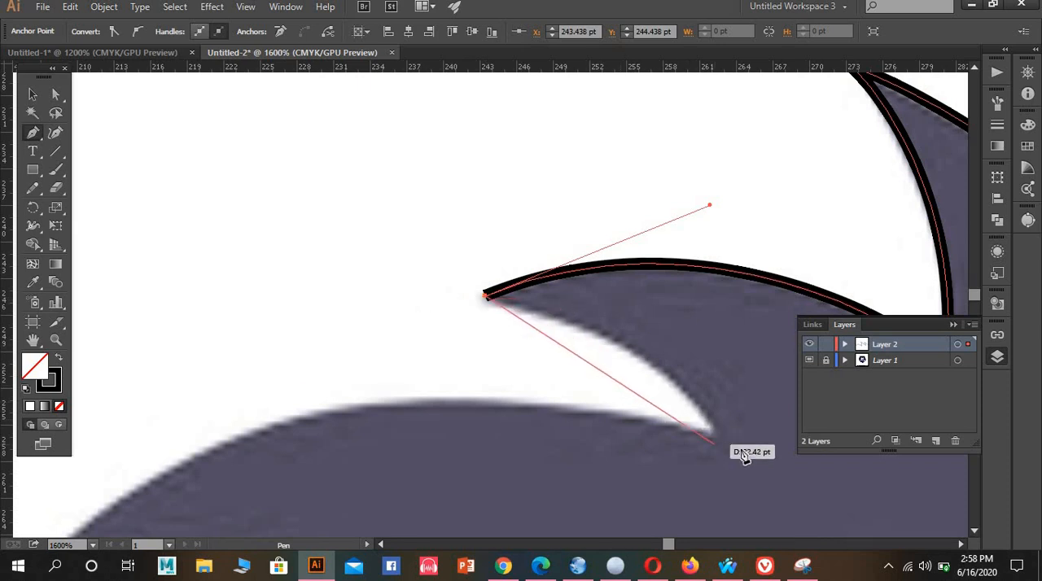
pyautogui.moveTo(711, 432)
pyautogui.mouseDown()
pyautogui.moveTo(704, 497)
pyautogui.moveTo(747, 517)
pyautogui.mouseUp()
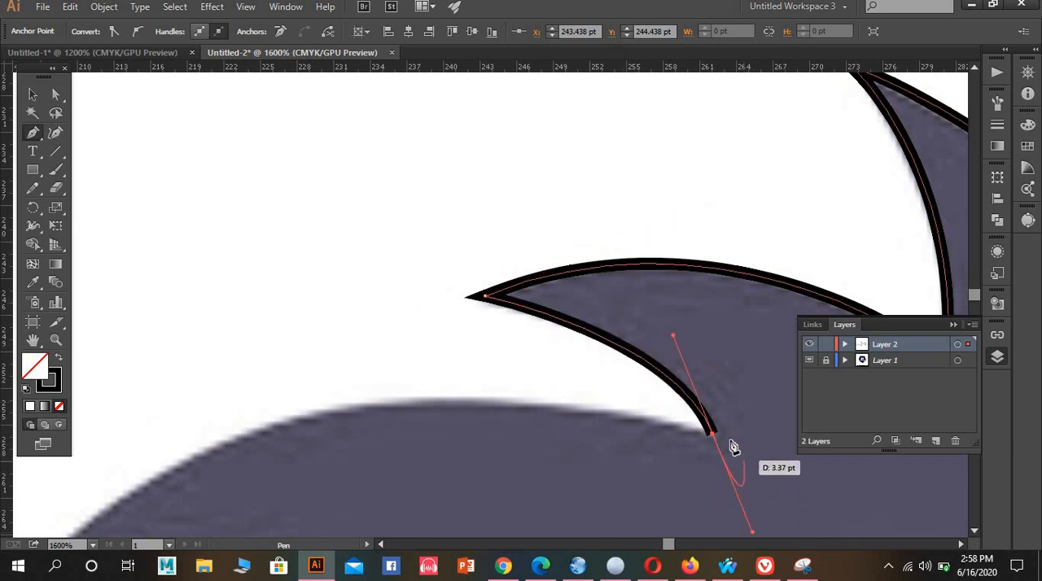
pyautogui.click(712, 432)
# Trace the fourth, longer mane spike out to its tip and back along its lower edge, with corner points at tip and notch
pyautogui.press('space')
pyautogui.moveTo(620, 410); pyautogui.dragTo(619, 237)
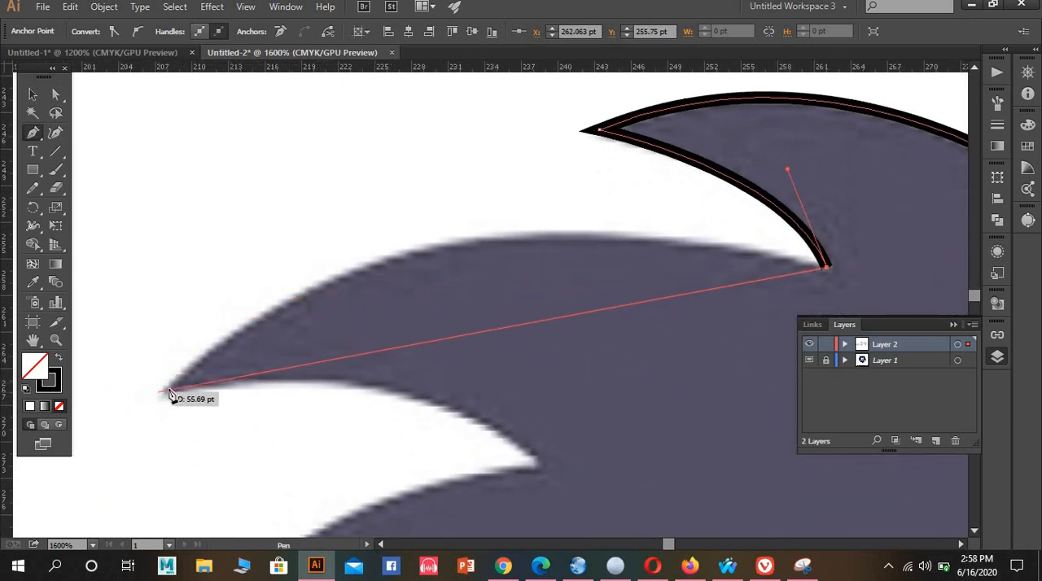
pyautogui.moveTo(165, 394)
pyautogui.mouseDown()
pyautogui.moveTo(152, 463)
pyautogui.moveTo(117, 494)
pyautogui.moveTo(138, 352)
pyautogui.moveTo(128, 372)
pyautogui.moveTo(23, 426)
pyautogui.moveTo(24, 439)
pyautogui.moveTo(138, 446)
pyautogui.moveTo(123, 468)
pyautogui.moveTo(148, 464)
pyautogui.mouseUp()
pyautogui.scroll(3, 411, 402)
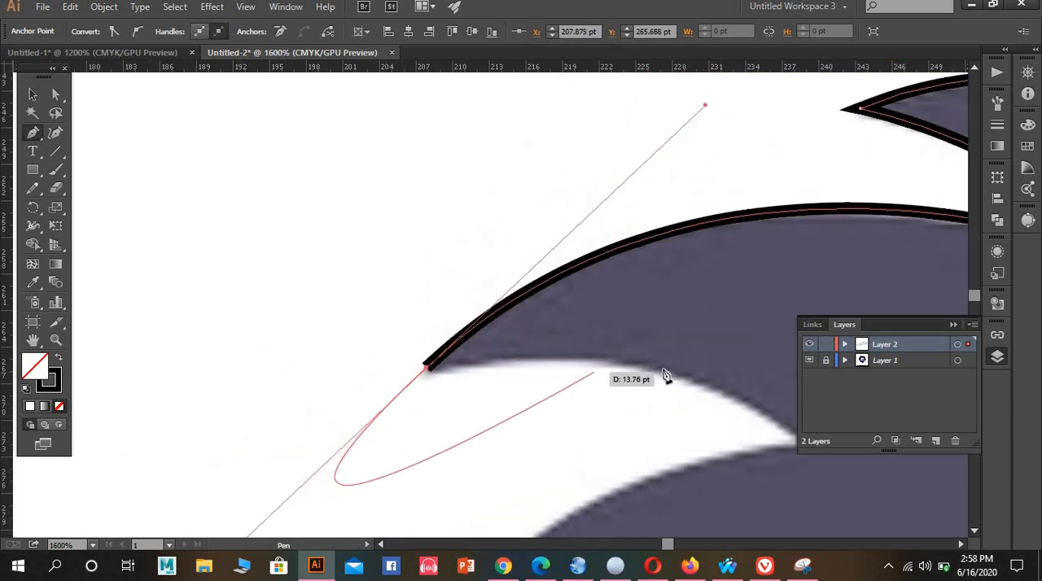
pyautogui.press('space')
pyautogui.moveTo(538, 356); pyautogui.dragTo(318, 328)
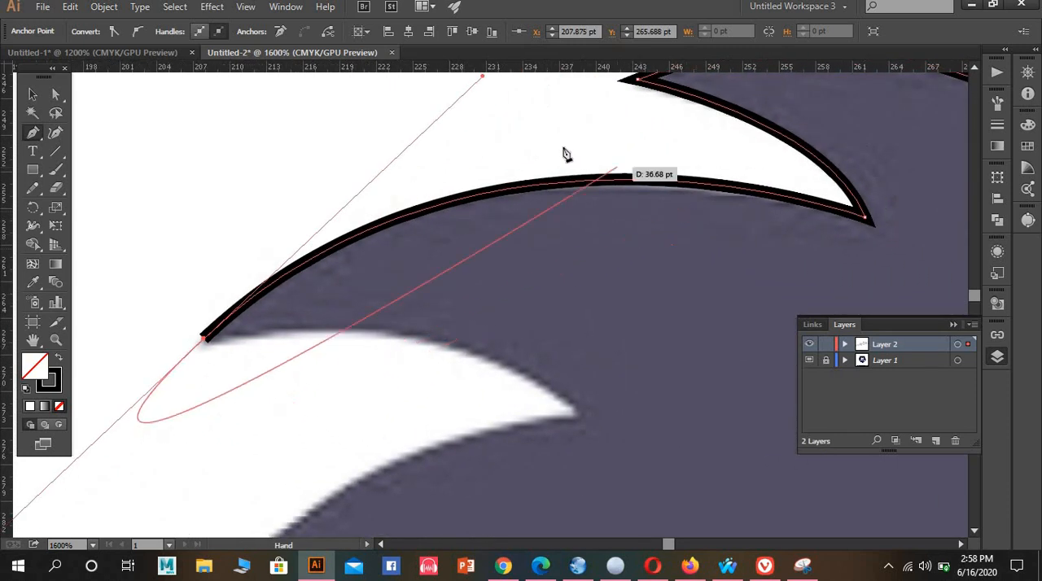
pyautogui.click(205, 338)
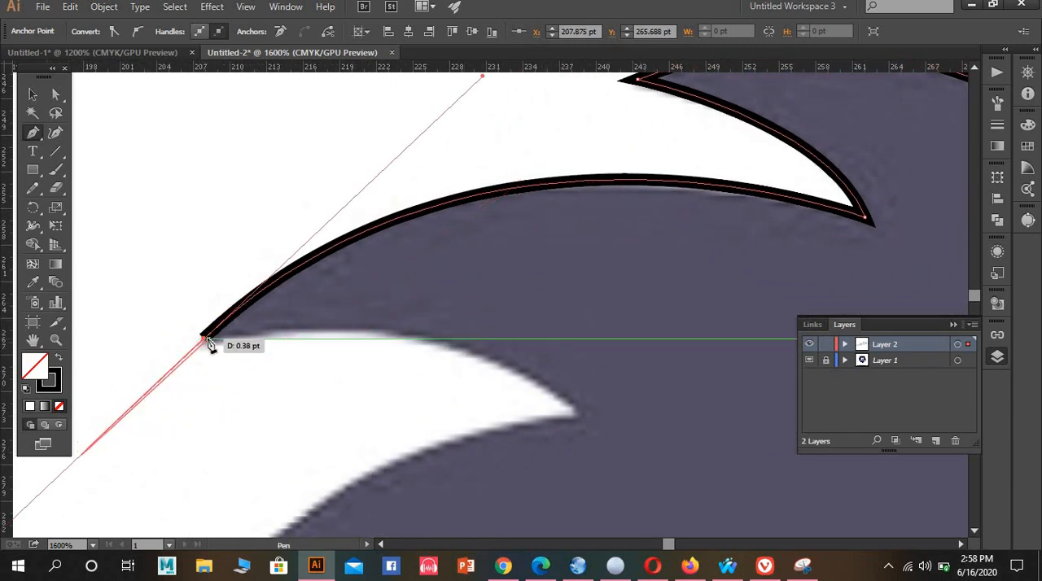
pyautogui.click(206, 339)
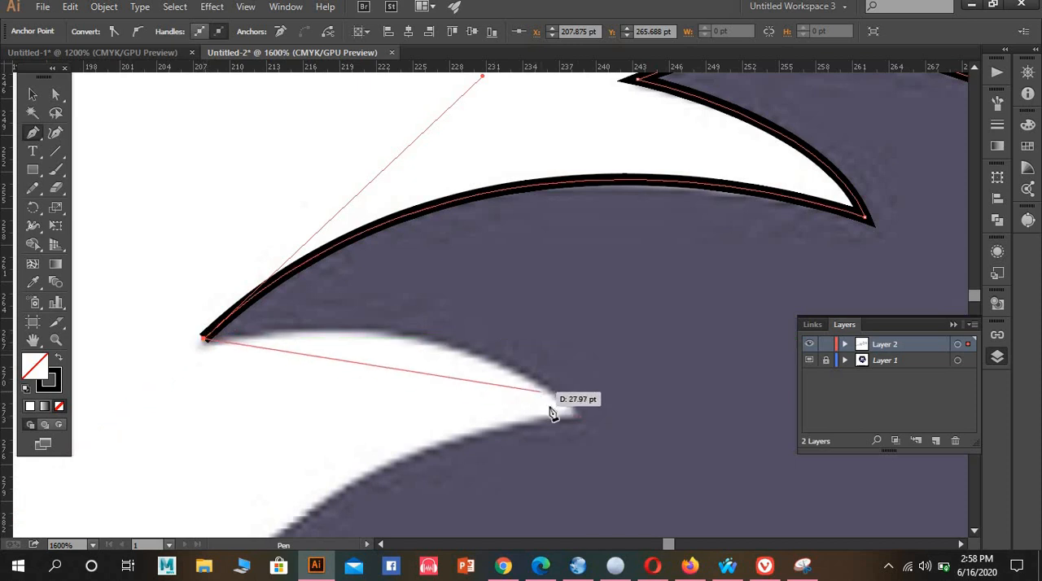
pyautogui.moveTo(577, 413)
pyautogui.mouseDown()
pyautogui.moveTo(607, 491)
pyautogui.moveTo(639, 525)
pyautogui.moveTo(716, 489)
pyautogui.moveTo(669, 321)
pyautogui.moveTo(631, 263)
pyautogui.moveTo(650, 292)
pyautogui.moveTo(705, 308)
pyautogui.mouseUp()
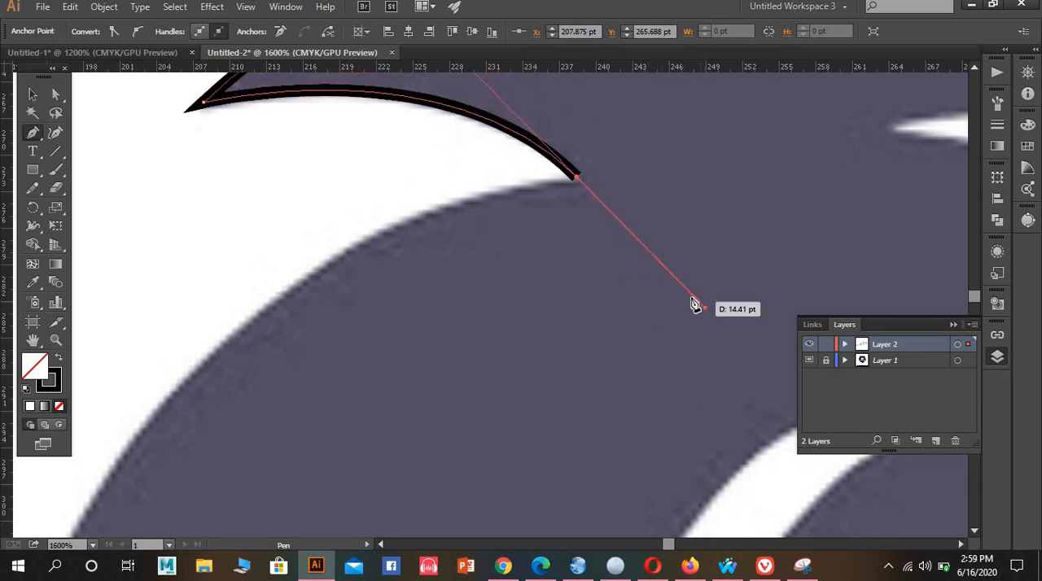
pyautogui.click(577, 181)
# Trace the long arched outer edge of the fifth mane spike with smooth Pen points, removing the forward handle at the first point
pyautogui.moveTo(238, 358); pyautogui.dragTo(483, 205)
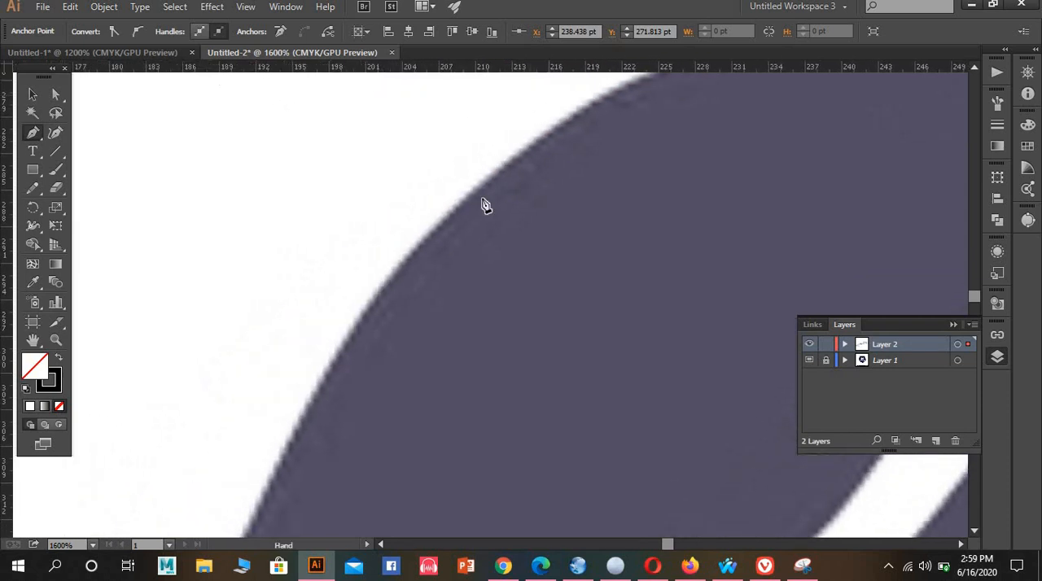
pyautogui.scroll(-1, 414, 275)
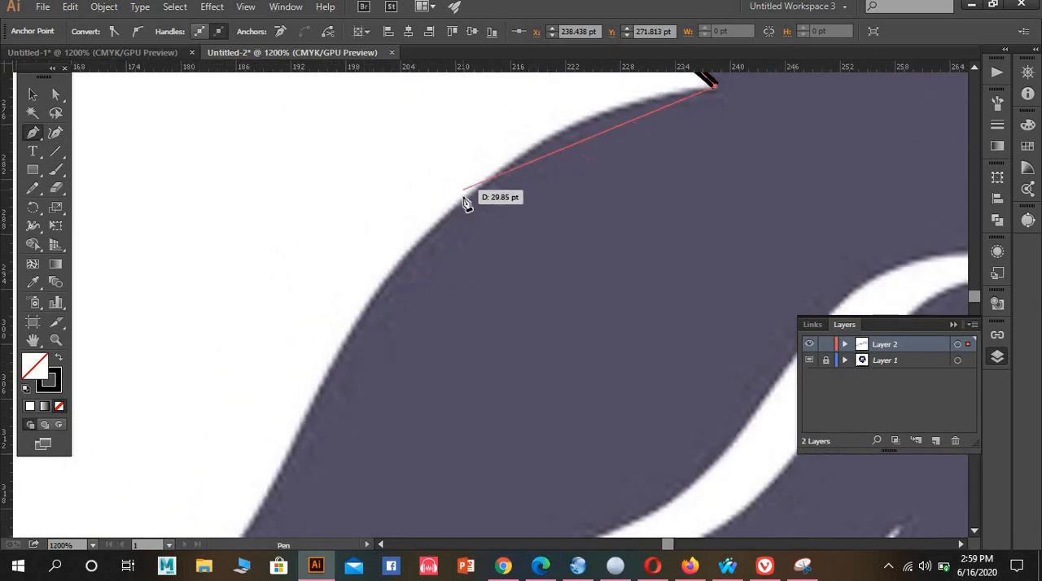
pyautogui.moveTo(468, 197); pyautogui.dragTo(429, 237)
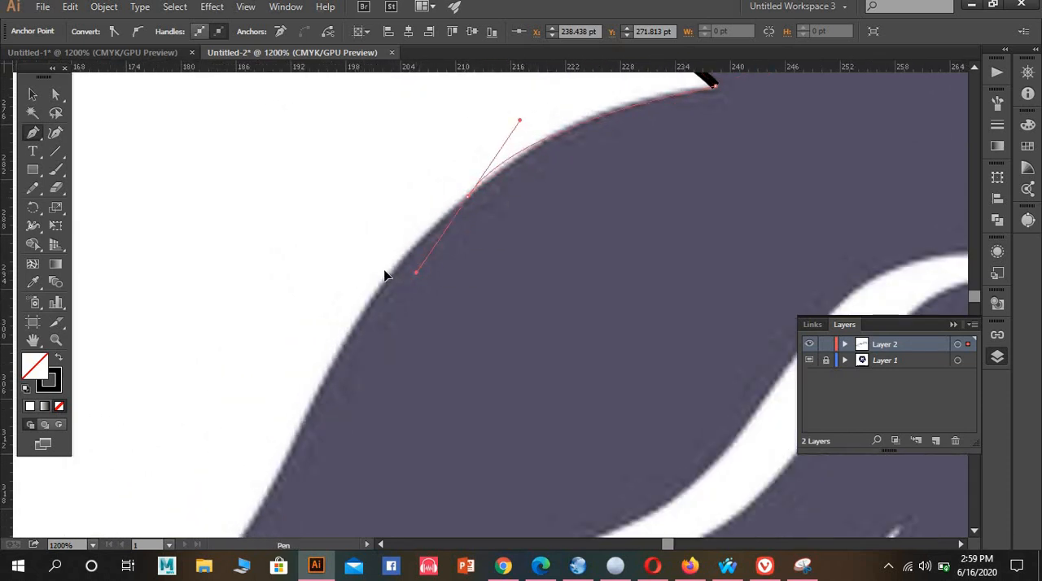
pyautogui.moveTo(385, 275); pyautogui.dragTo(355, 307)
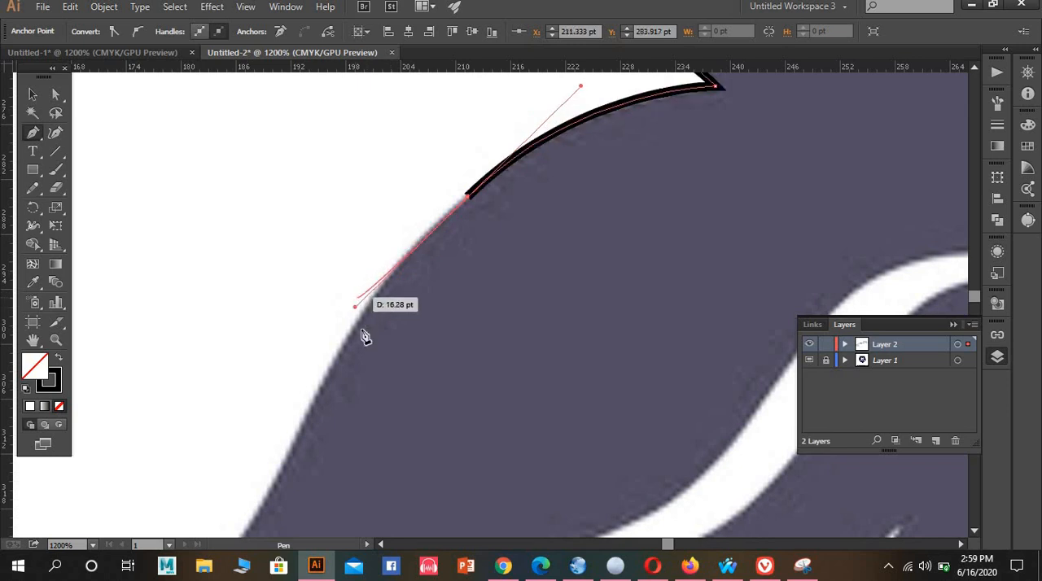
pyautogui.click(469, 197)
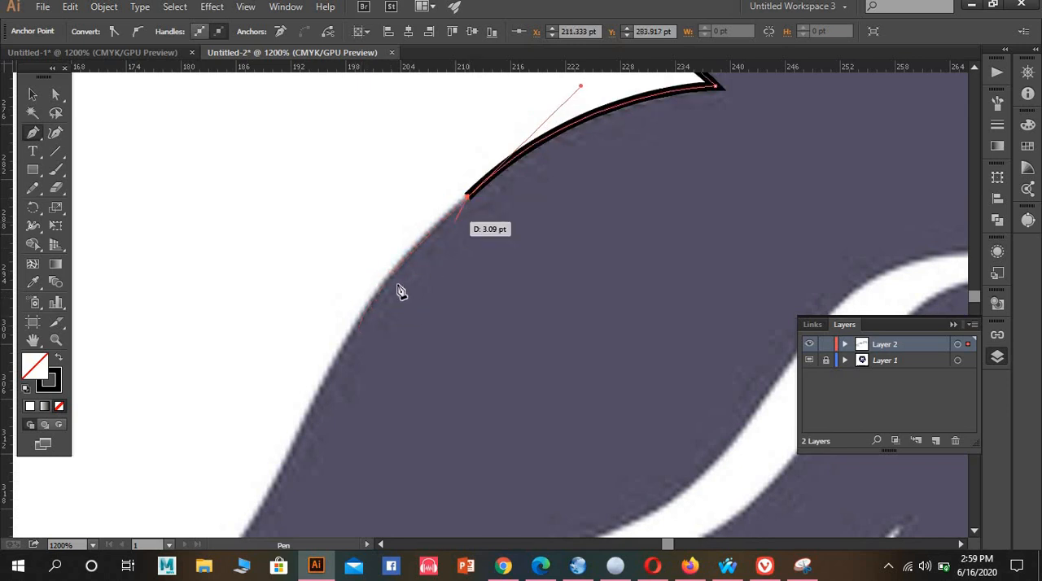
pyautogui.scroll(-1, 378, 298)
pyautogui.moveTo(431, 249); pyautogui.dragTo(515, 166)
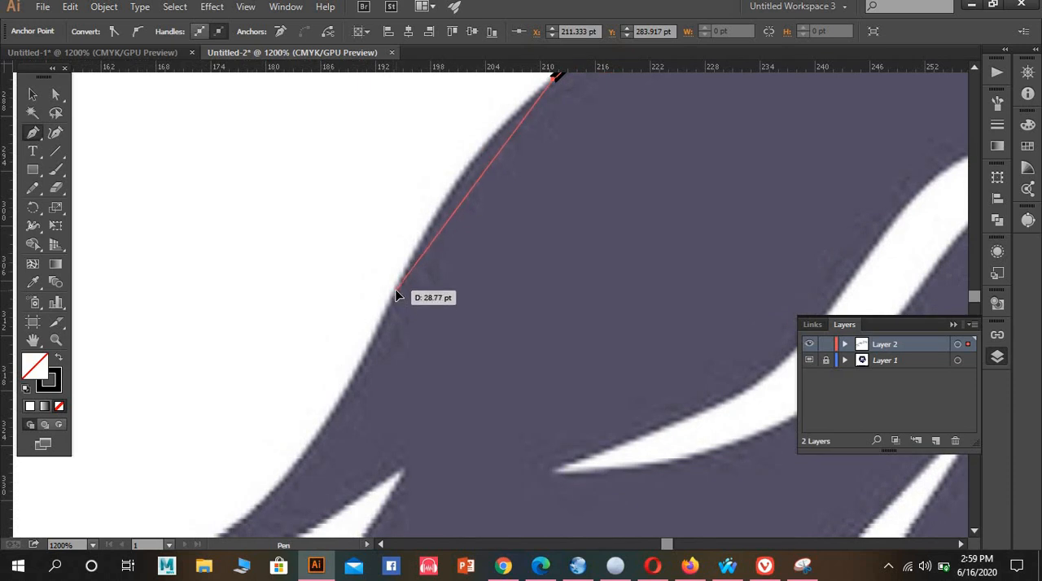
pyautogui.moveTo(341, 424); pyautogui.dragTo(327, 446)
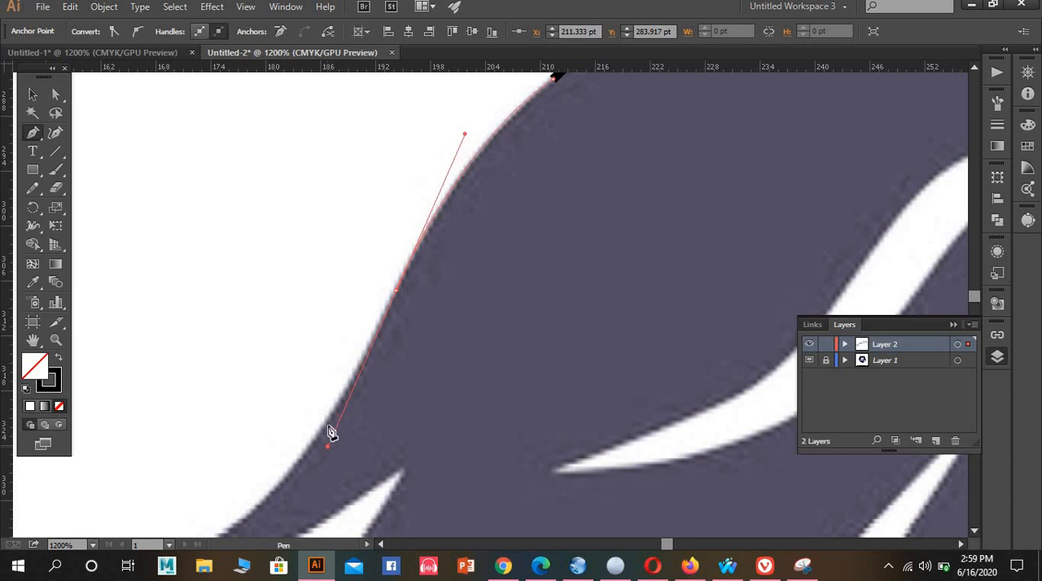
# Extend the path to the fifth spike's tip, make it a corner, and curve back along the lower edge into the notch
pyautogui.press('space')
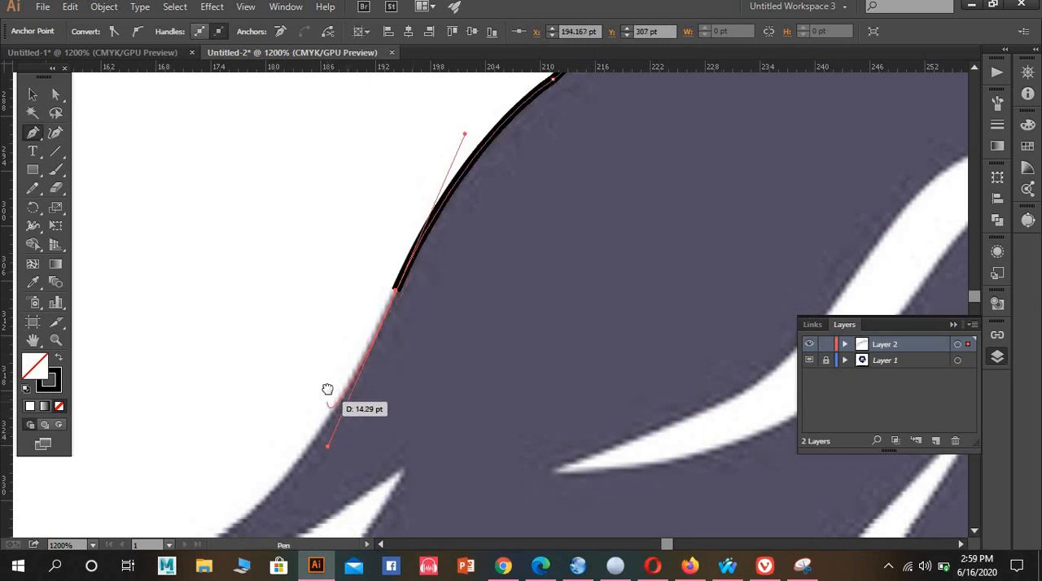
pyautogui.moveTo(328, 391); pyautogui.dragTo(428, 248)
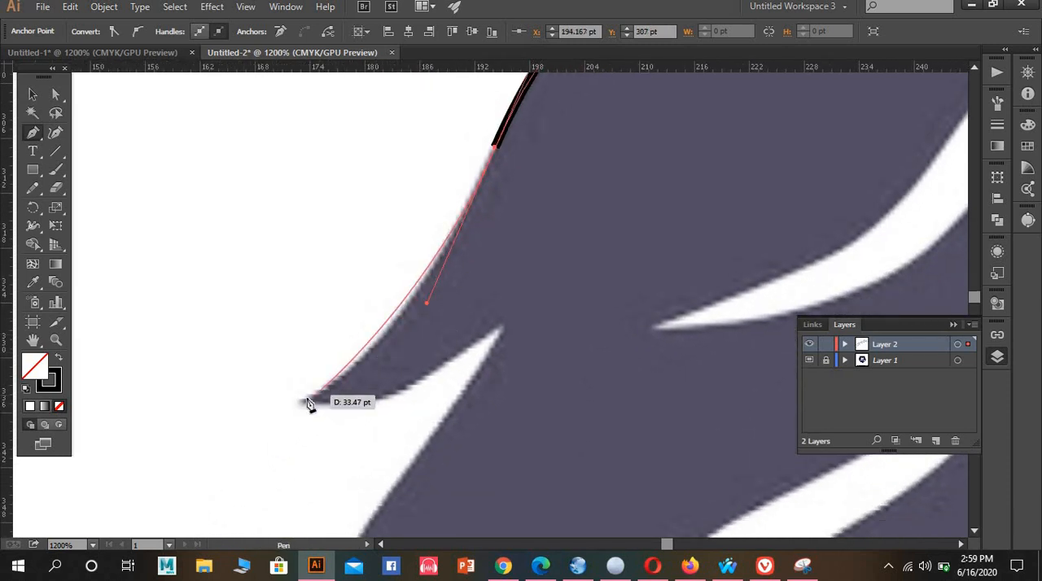
pyautogui.moveTo(301, 399); pyautogui.dragTo(259, 402)
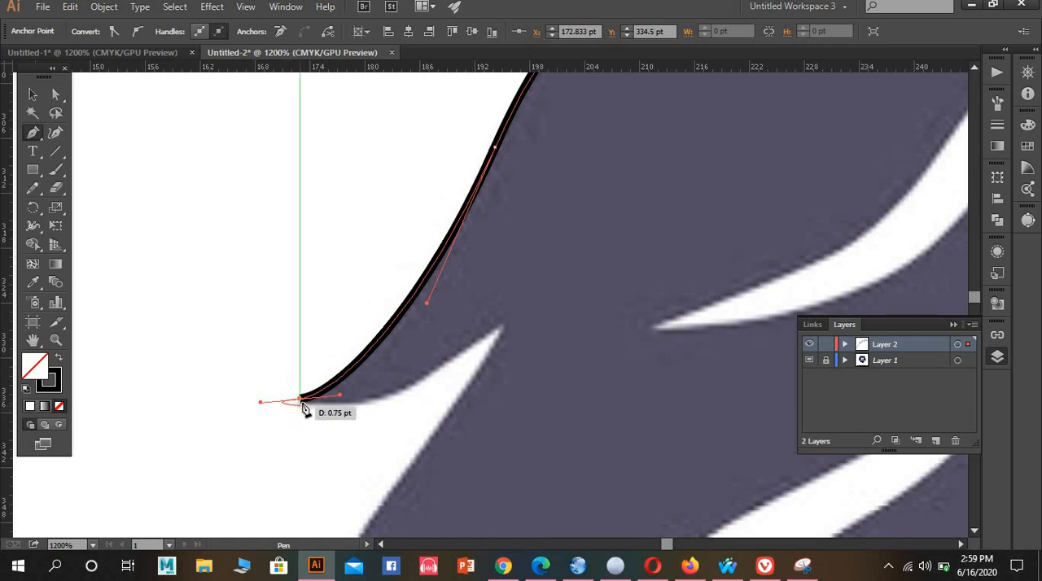
pyautogui.moveTo(301, 400); pyautogui.dragTo(470, 323)
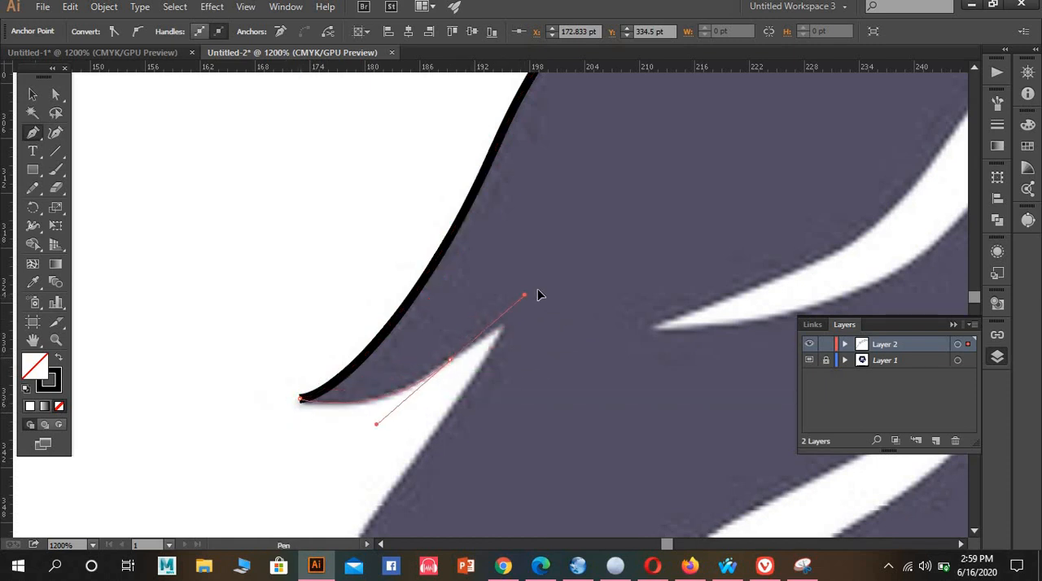
pyautogui.moveTo(544, 293); pyautogui.dragTo(542, 292)
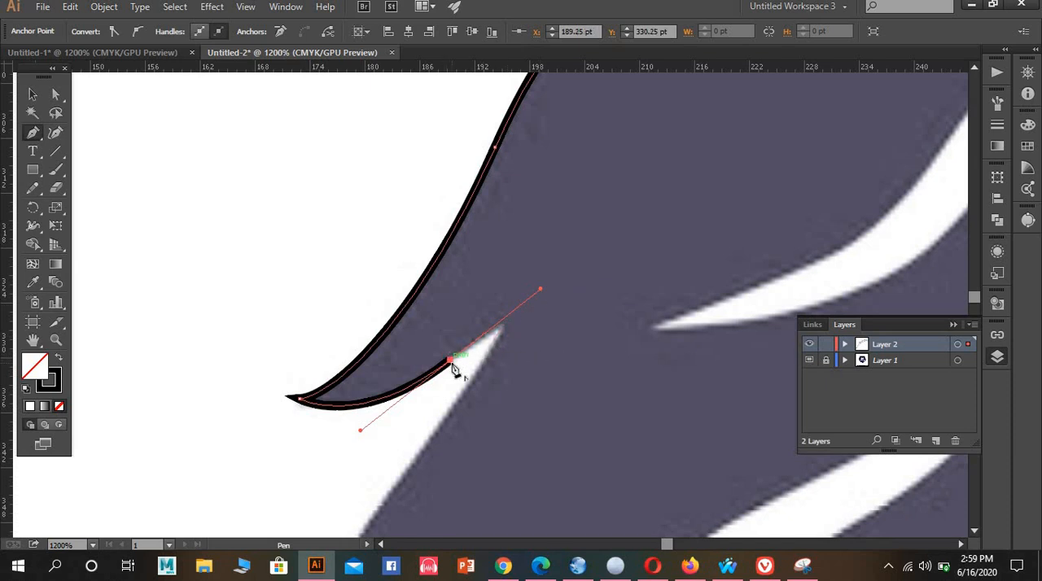
pyautogui.click(502, 324)
# Trace the sixth mane spike's bulging outer edge from the notch down to where it turns inward, using smooth curve points
pyautogui.scroll(-3, 502, 322)
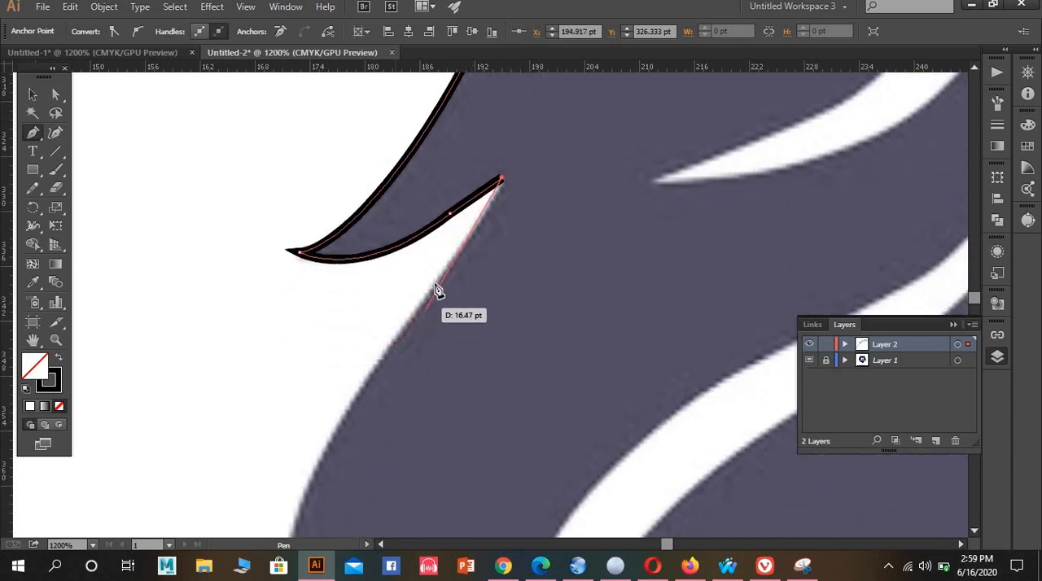
pyautogui.moveTo(427, 294); pyautogui.dragTo(363, 372)
pyautogui.scroll(-3, 374, 334)
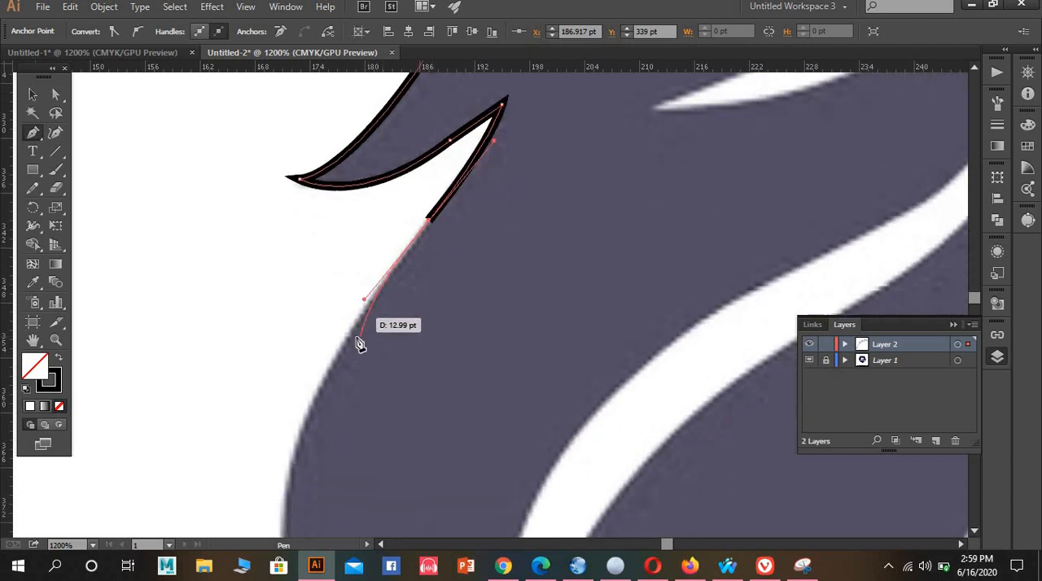
pyautogui.scroll(-1, 302, 371)
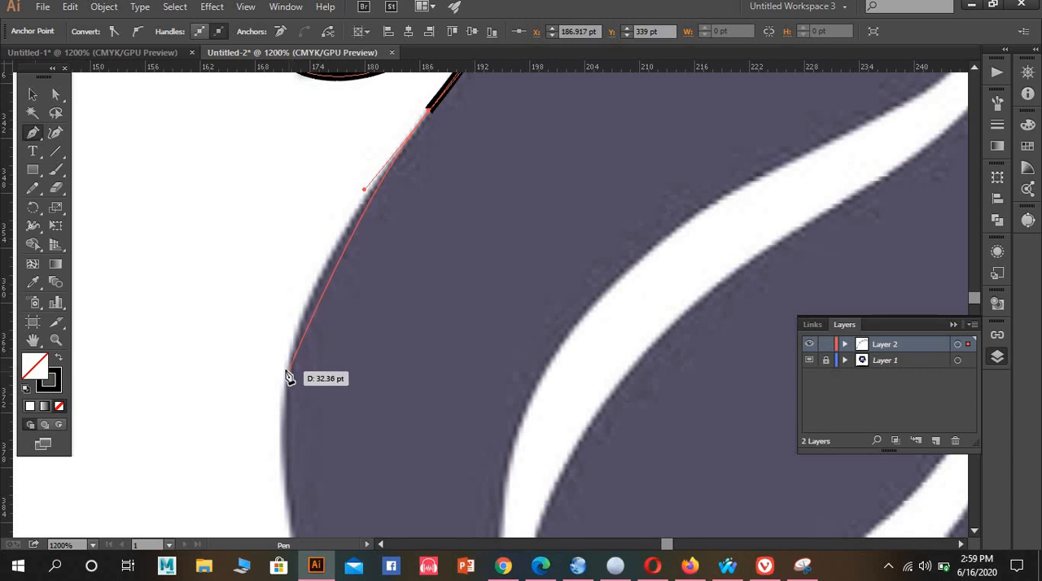
pyautogui.moveTo(286, 372)
pyautogui.mouseDown()
pyautogui.moveTo(281, 461)
pyautogui.moveTo(269, 453)
pyautogui.mouseUp()
pyautogui.scroll(-10, 286, 350)
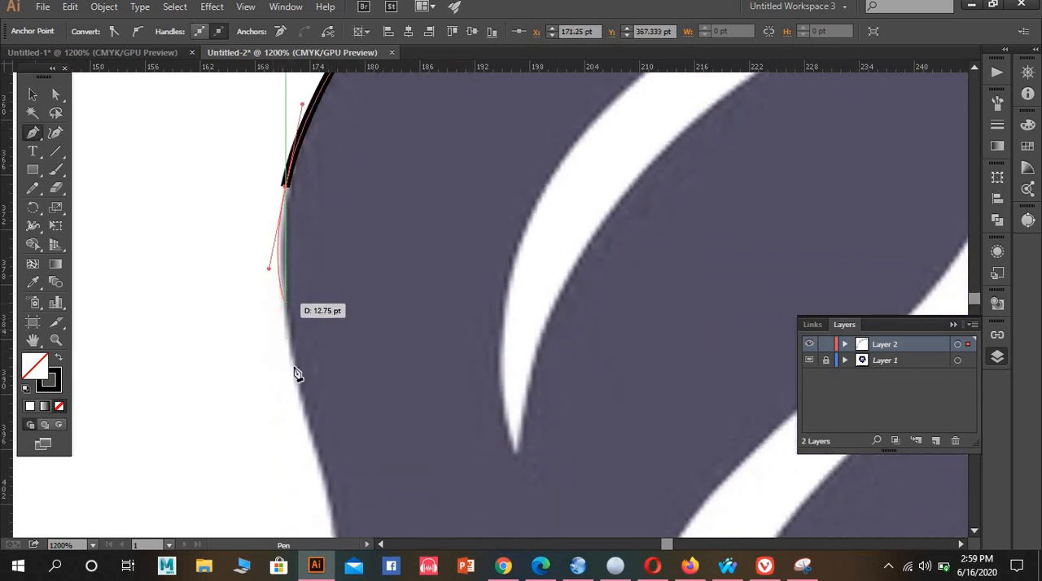
pyautogui.scroll(-3, 306, 396)
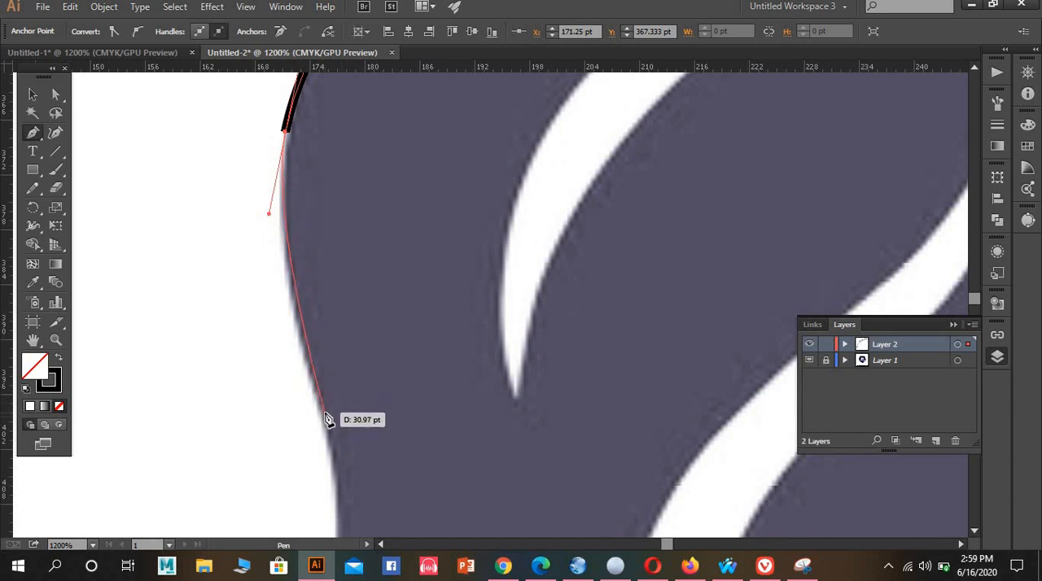
pyautogui.moveTo(341, 462); pyautogui.dragTo(342, 477)
pyautogui.scroll(-7, 335, 444)
pyautogui.scroll(-4, 334, 432)
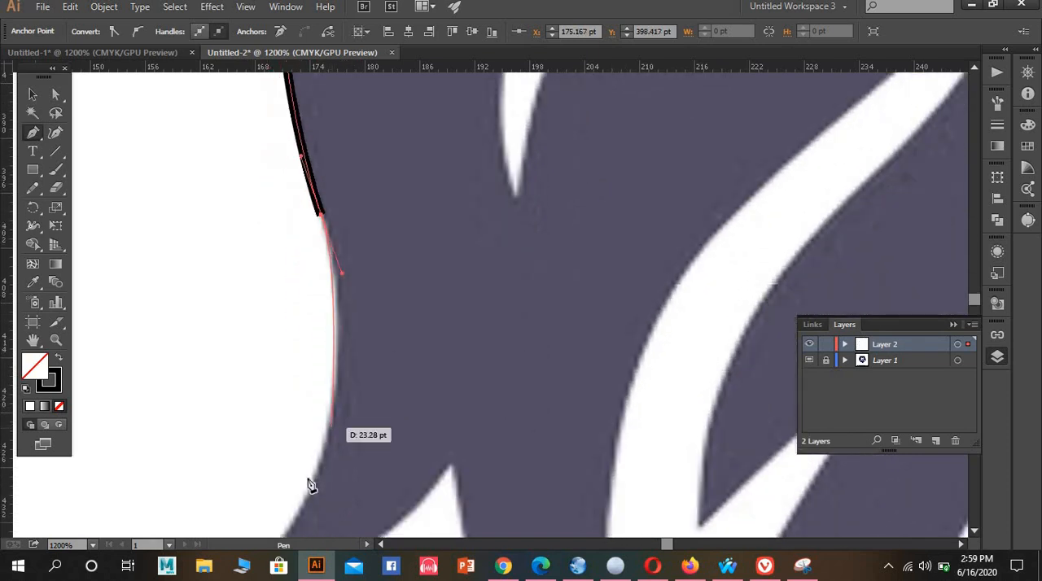
# Curve the path in one segment to the sixth spike's tip, make it a corner, and trace its lower edge to the notch
pyautogui.moveTo(313, 483)
pyautogui.mouseDown()
pyautogui.moveTo(272, 537)
pyautogui.moveTo(268, 488)
pyautogui.mouseUp()
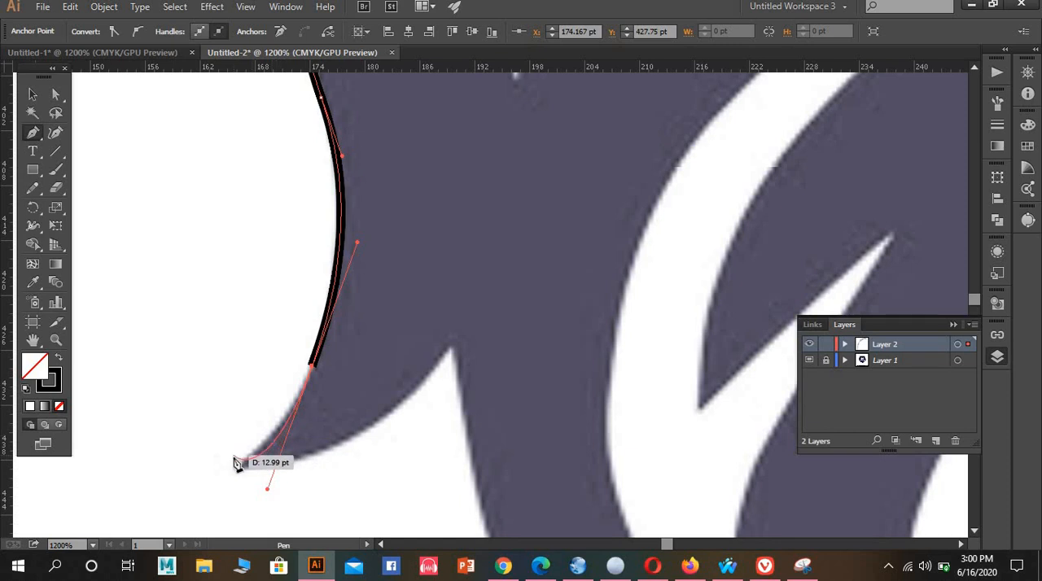
pyautogui.hotkey('ctrl', 'z')
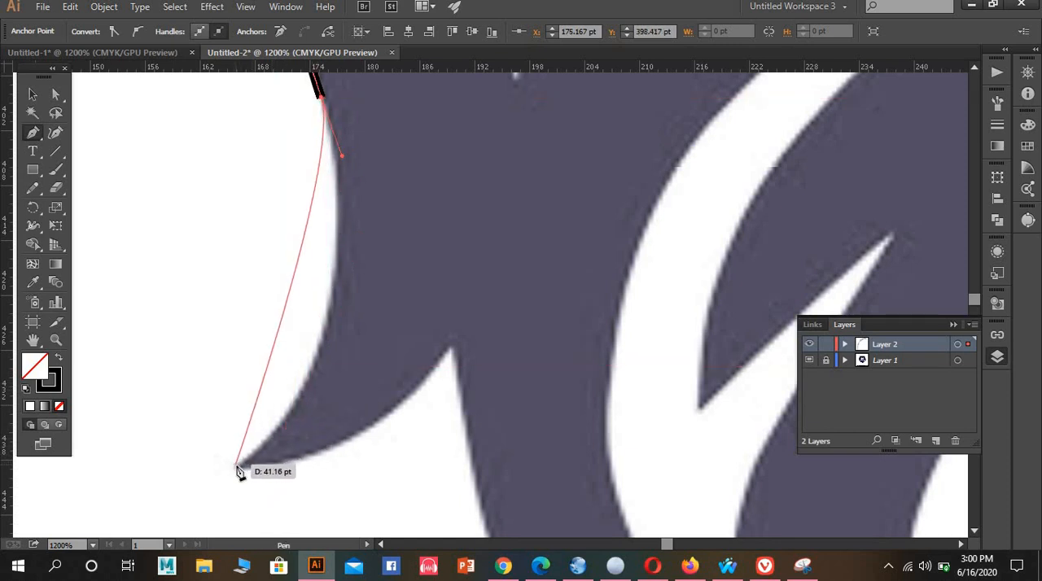
pyautogui.moveTo(237, 471); pyautogui.dragTo(116, 442)
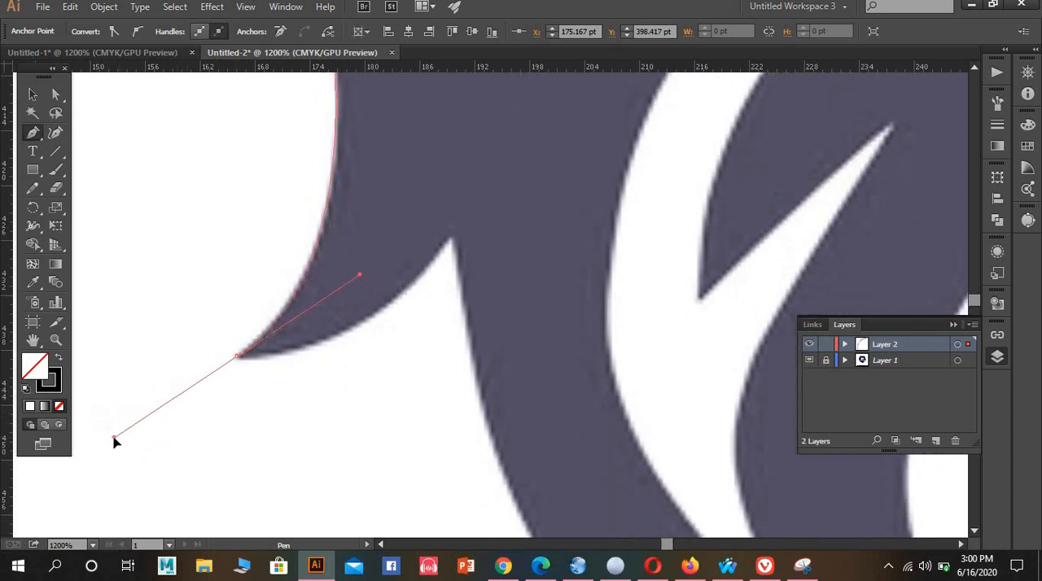
pyautogui.scroll(2, 232, 369)
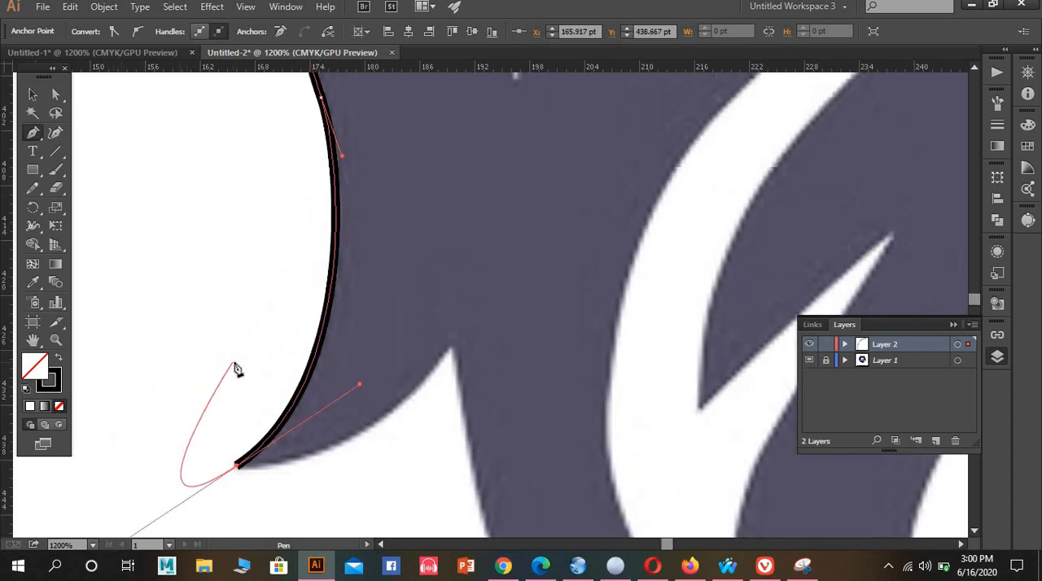
pyautogui.click(237, 465)
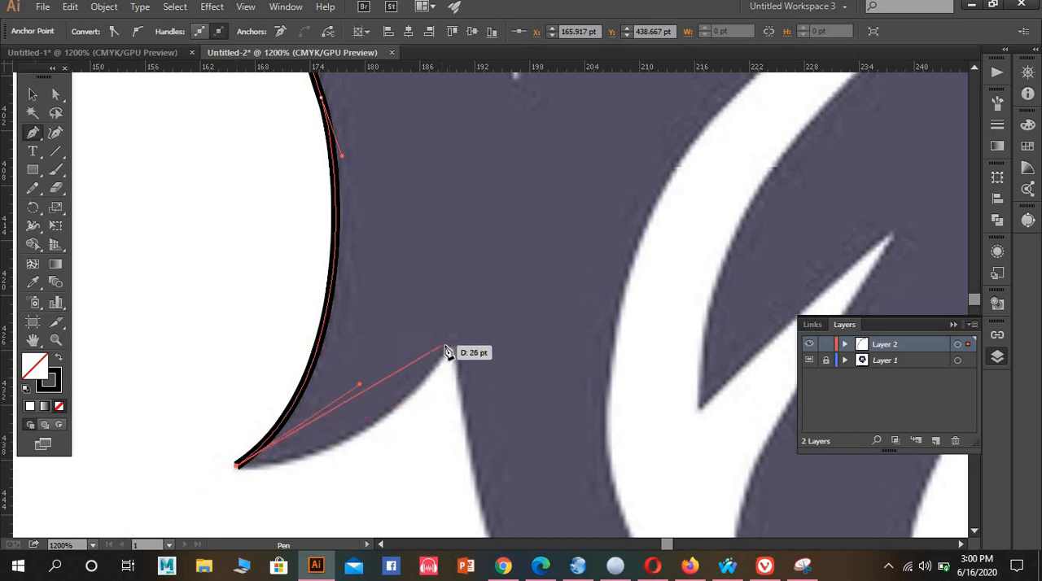
pyautogui.moveTo(448, 351)
pyautogui.mouseDown()
pyautogui.moveTo(477, 256)
pyautogui.moveTo(565, 216)
pyautogui.moveTo(521, 237)
pyautogui.mouseUp()
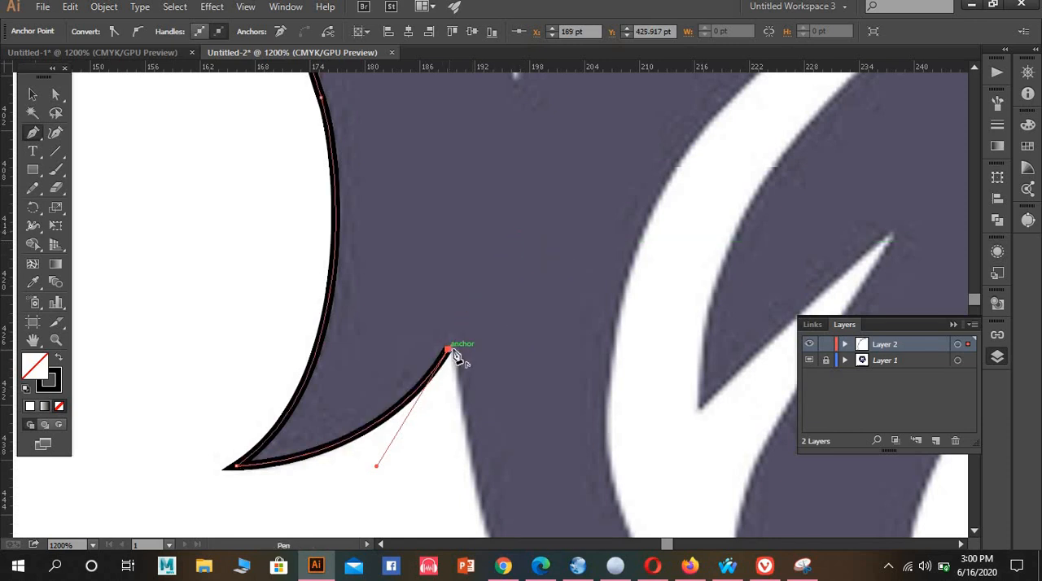
pyautogui.moveTo(456, 351); pyautogui.dragTo(462, 364)
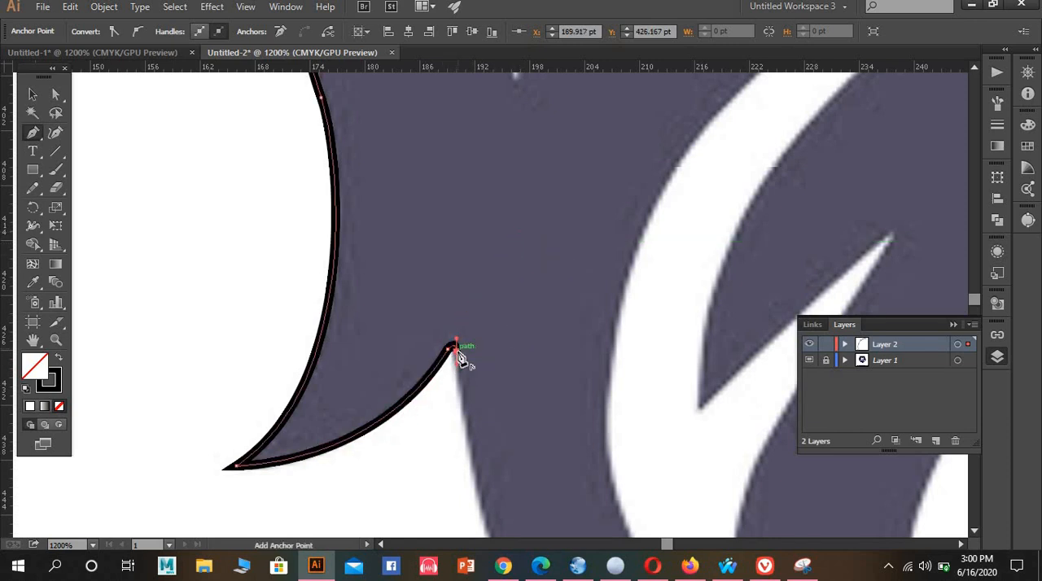
# Trace the upper part of the seventh mane spike's outer edge diagonally down from the notch with curved segments
pyautogui.scroll(-5, 472, 342)
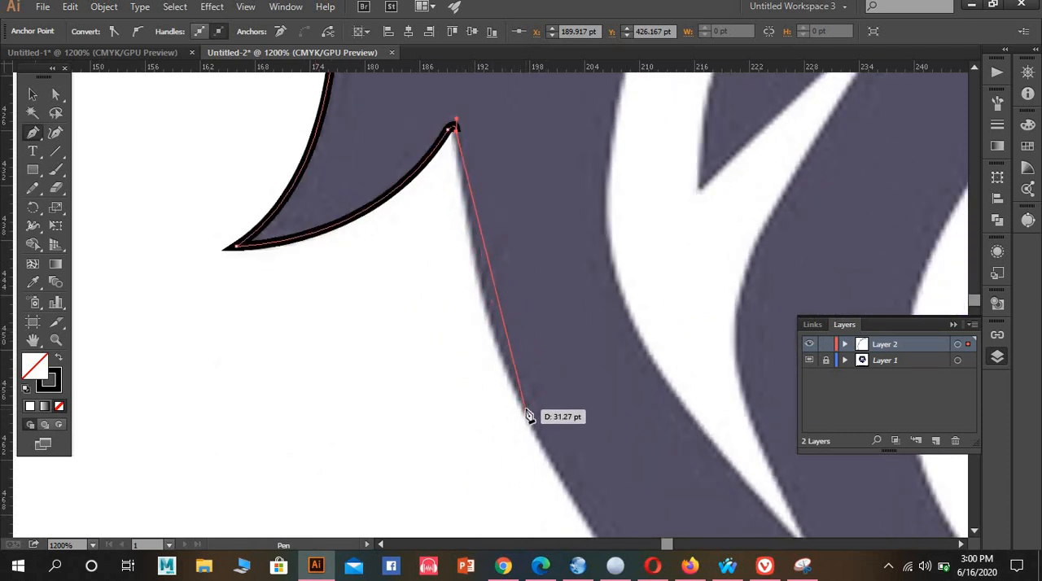
pyautogui.moveTo(525, 409); pyautogui.dragTo(580, 496)
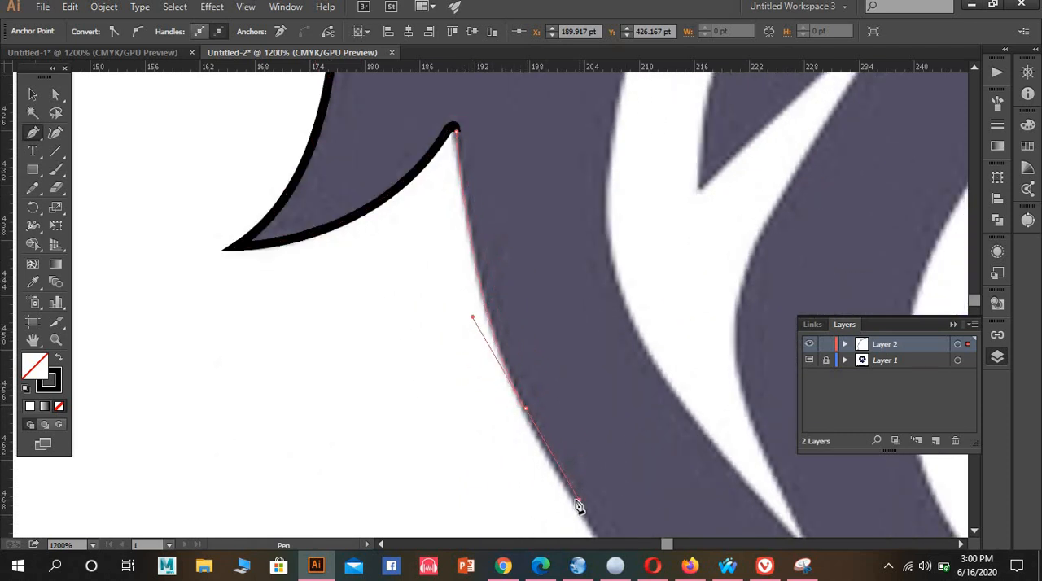
pyautogui.scroll(-4, 602, 423)
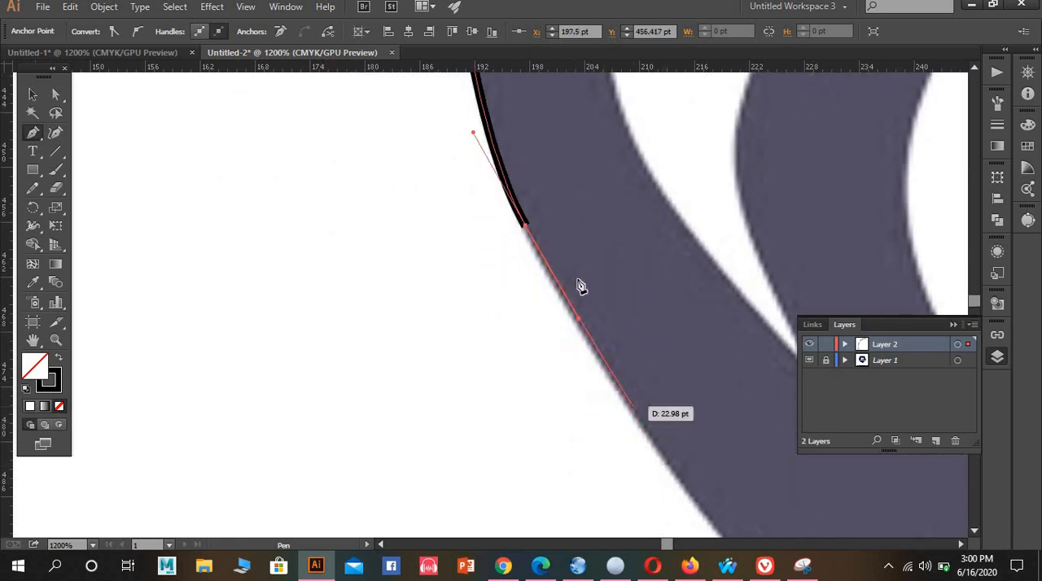
pyautogui.click(525, 227)
pyautogui.moveTo(647, 419); pyautogui.dragTo(668, 448)
pyautogui.scroll(-1, 670, 447)
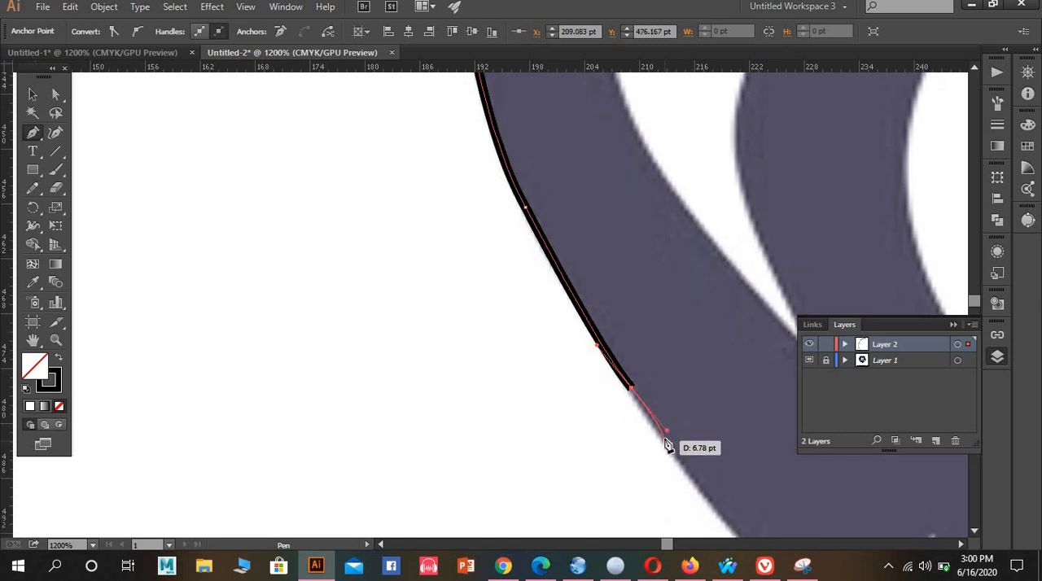
pyautogui.press('space')
pyautogui.moveTo(442, 357); pyautogui.dragTo(123, 177)
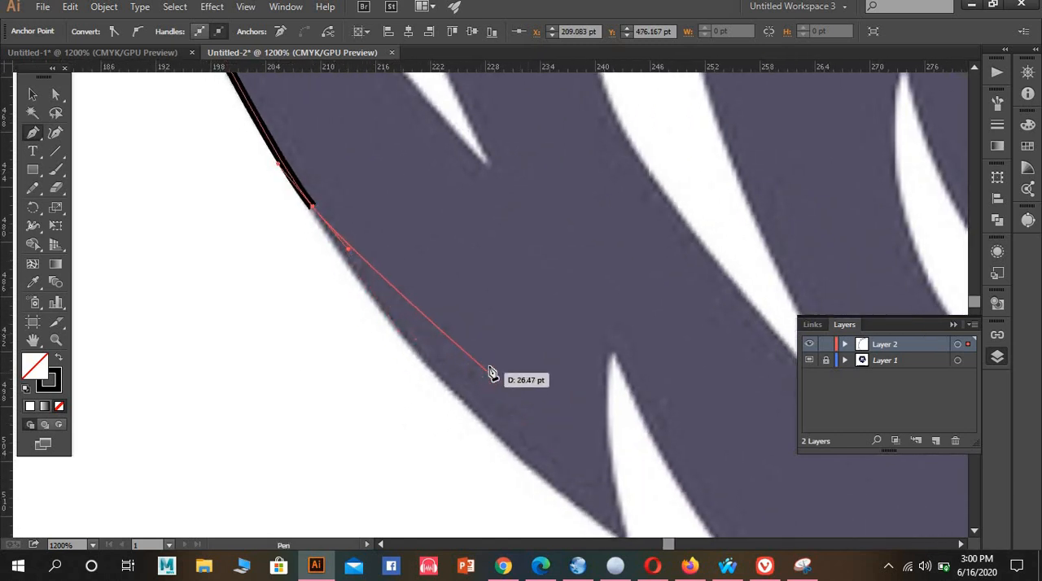
pyautogui.scroll(-1, 493, 372)
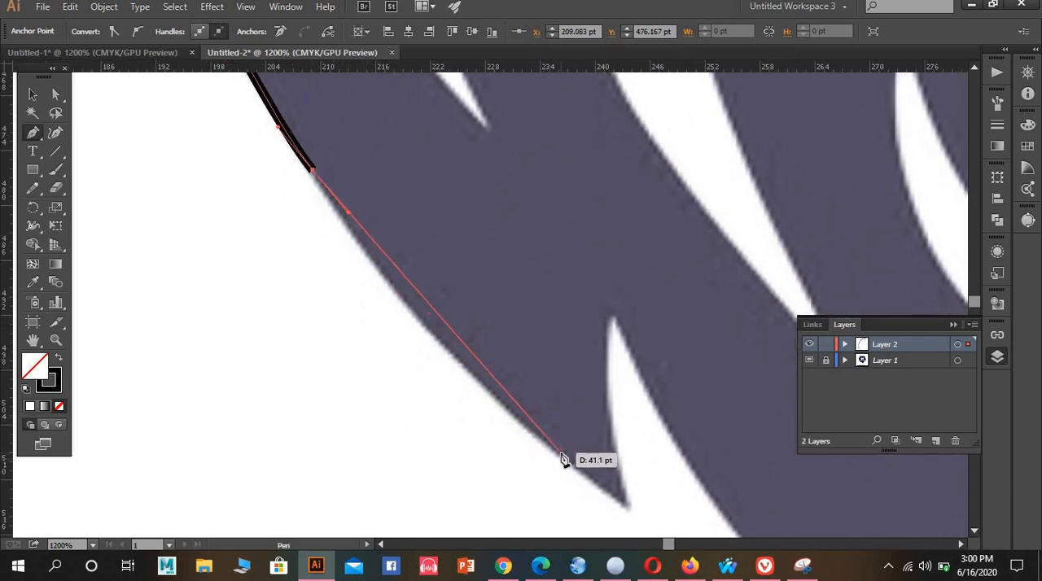
pyautogui.moveTo(561, 452); pyautogui.dragTo(600, 456)
pyautogui.moveTo(637, 496)
pyautogui.mouseDown()
pyautogui.moveTo(672, 541)
pyautogui.moveTo(711, 535)
pyautogui.mouseUp()
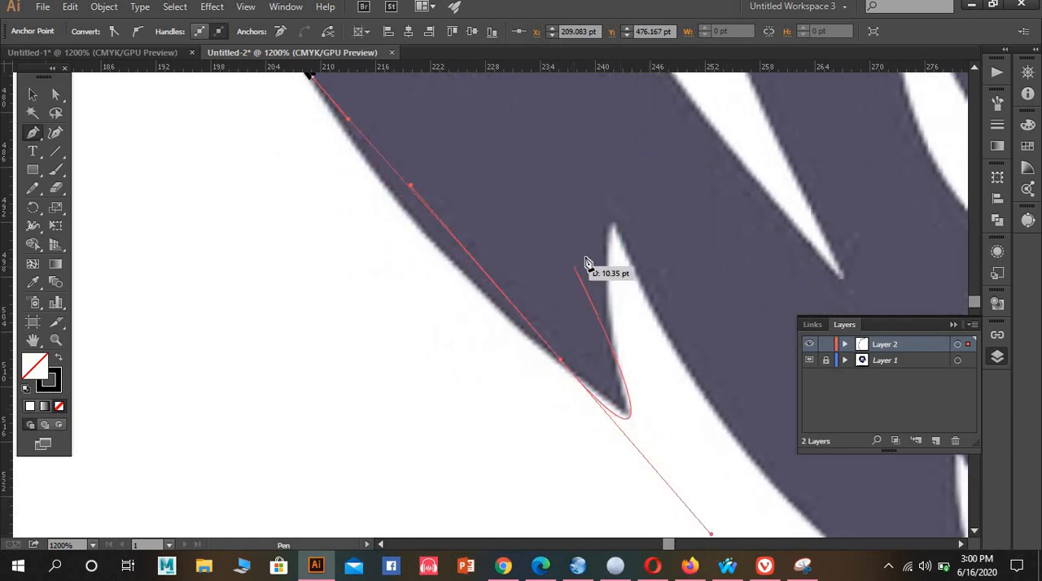
pyautogui.hotkey('ctrl', 'z')
# Continue along the seventh spike's lower outer edge with a smooth midway point and place a curved anchor at its tip
pyautogui.scroll(3, 567, 272)
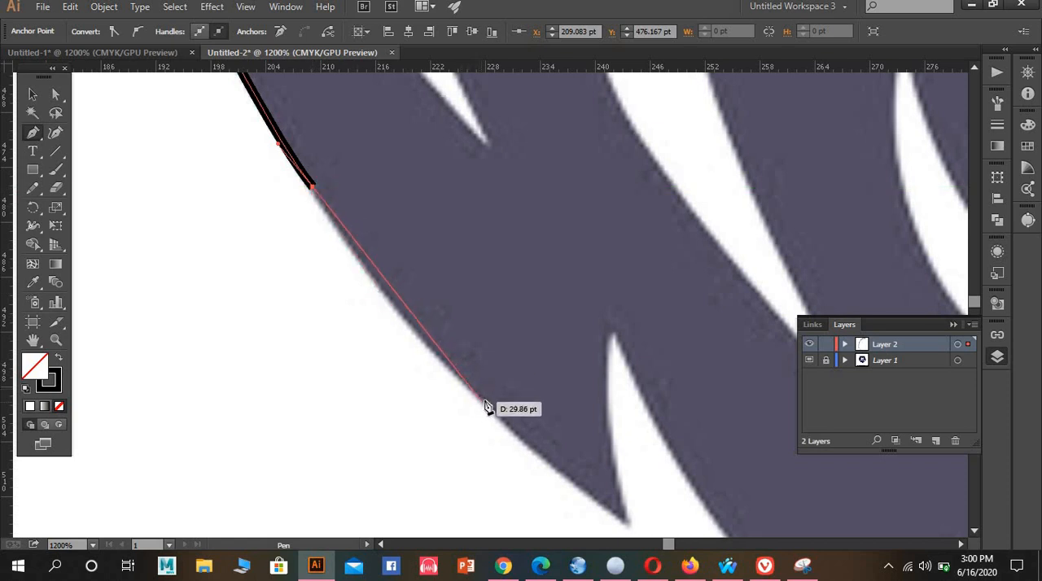
pyautogui.moveTo(485, 401); pyautogui.dragTo(582, 483)
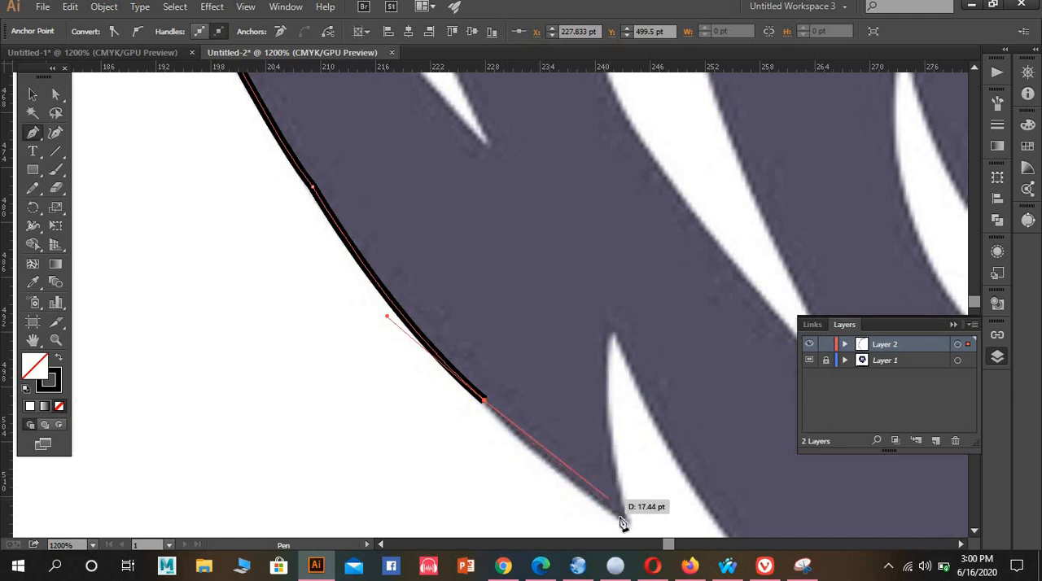
pyautogui.moveTo(627, 524); pyautogui.dragTo(667, 518)
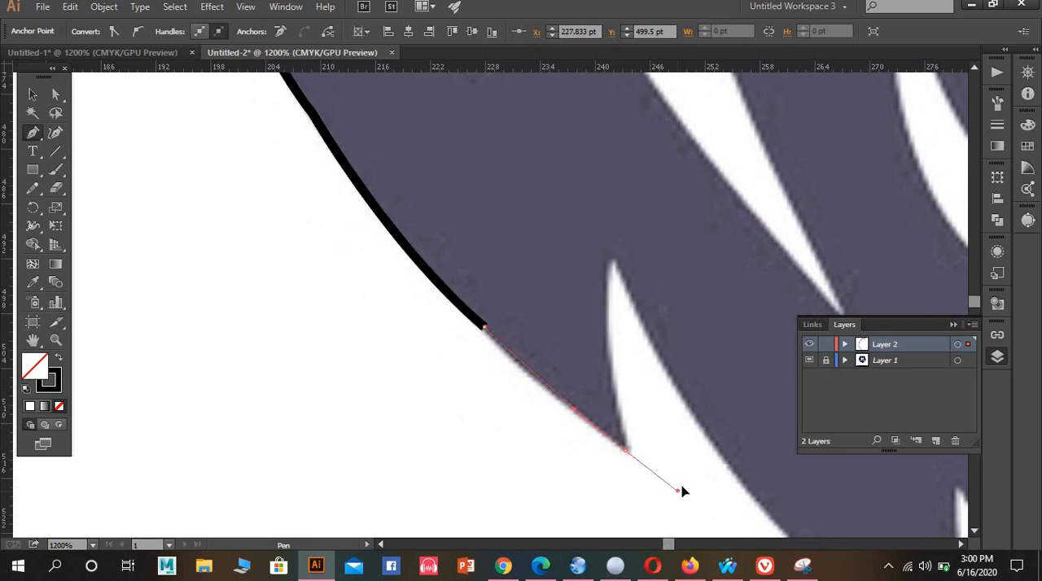
# Make the seventh mane spike's tip a corner and trace its inner edge up to and around the rounded notch
pyautogui.click(627, 447)
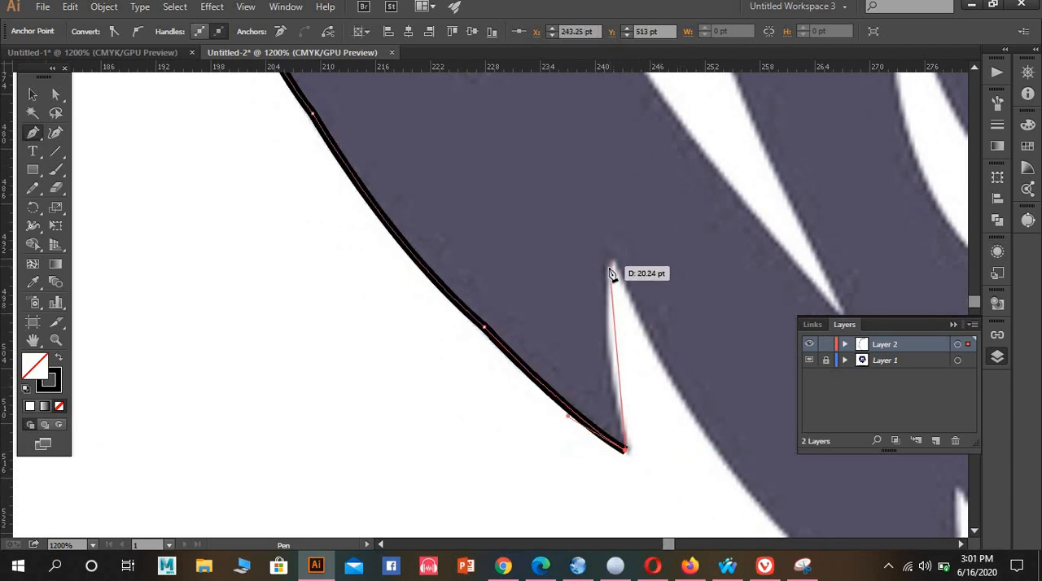
pyautogui.moveTo(608, 269); pyautogui.dragTo(613, 218)
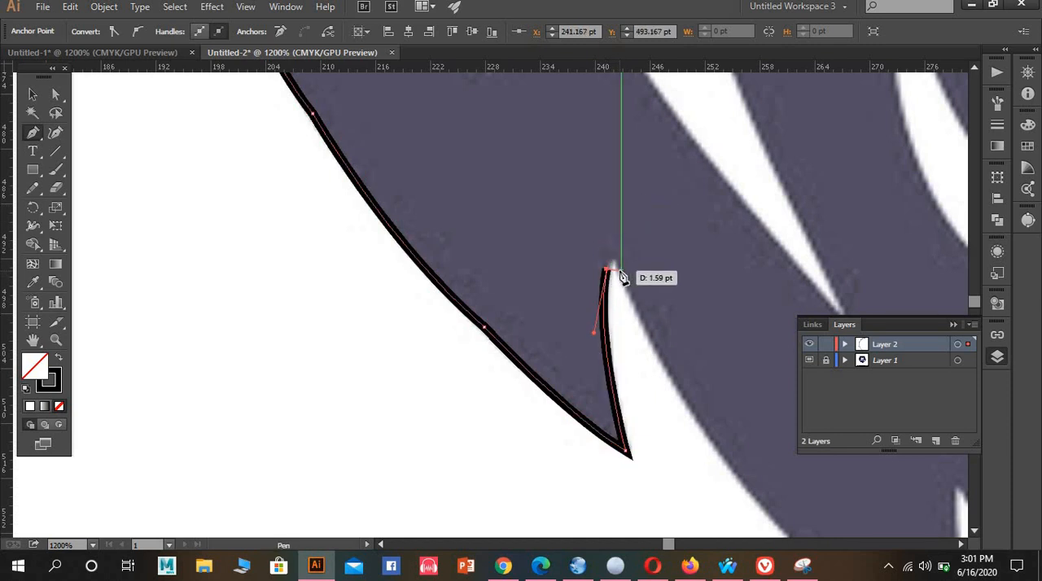
pyautogui.moveTo(621, 270); pyautogui.dragTo(396, 144)
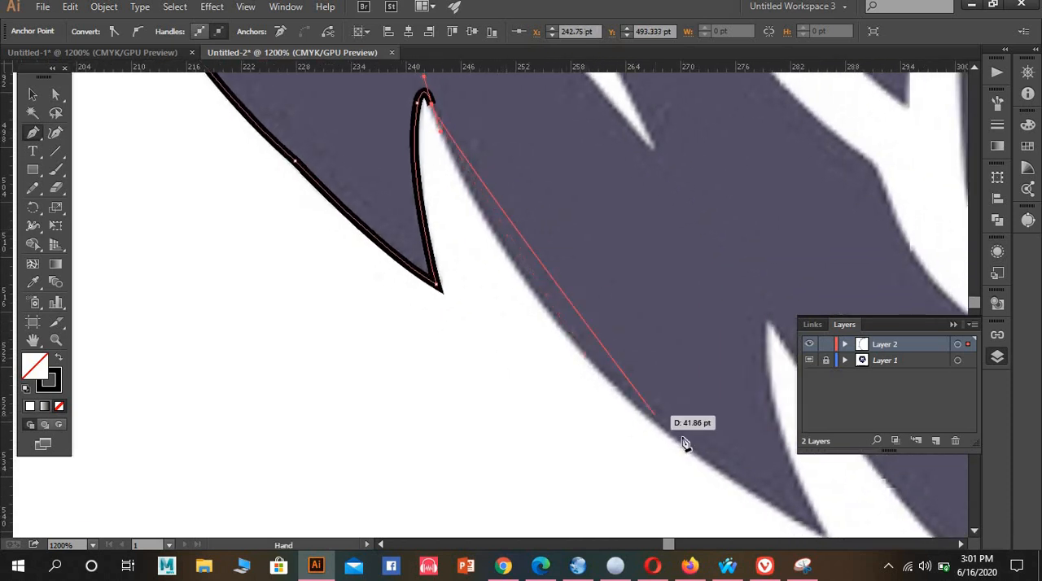
# Trace the eighth mane spike's outer edge down to its tip, then its curved inner edge back up to a corner at the notch
pyautogui.moveTo(683, 445); pyautogui.dragTo(742, 478)
pyautogui.moveTo(795, 511)
pyautogui.mouseDown()
pyautogui.moveTo(831, 525)
pyautogui.moveTo(814, 516)
pyautogui.moveTo(795, 442)
pyautogui.moveTo(797, 398)
pyautogui.moveTo(808, 432)
pyautogui.moveTo(838, 439)
pyautogui.mouseUp()
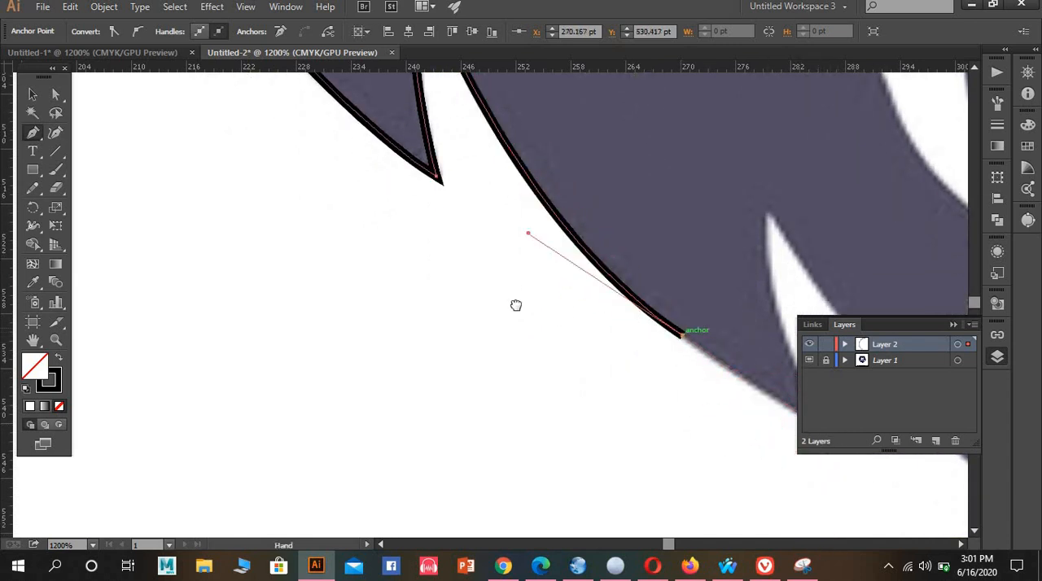
pyautogui.moveTo(516, 305); pyautogui.dragTo(227, 269)
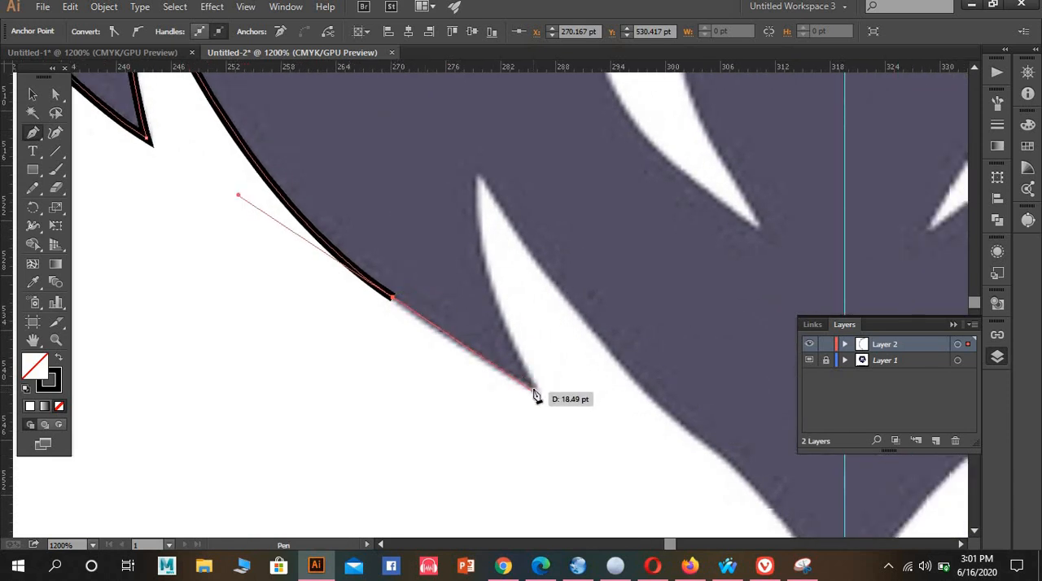
pyautogui.moveTo(535, 391); pyautogui.dragTo(536, 391)
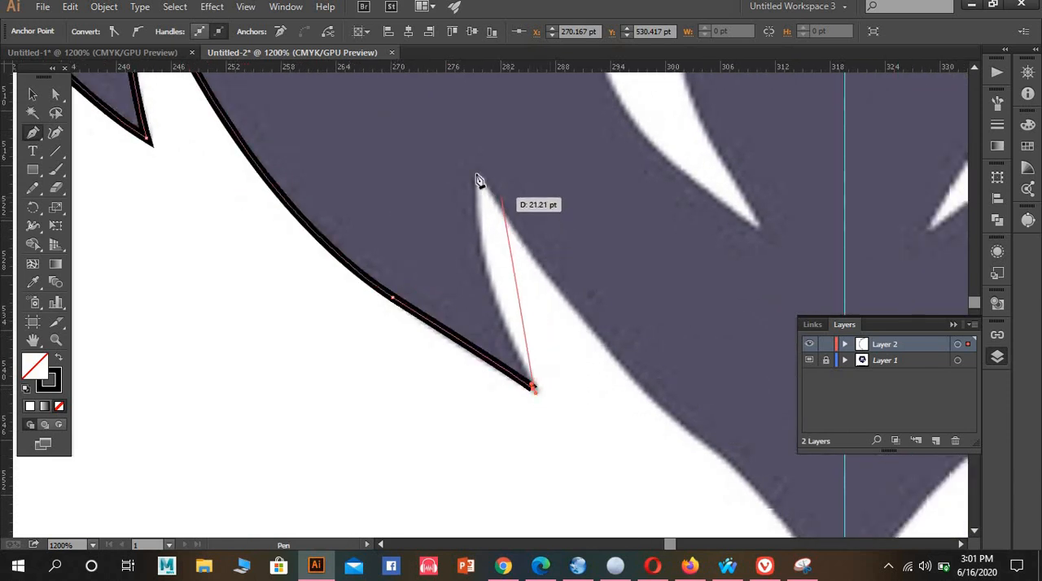
pyautogui.moveTo(480, 174)
pyautogui.mouseDown()
pyautogui.moveTo(480, 117)
pyautogui.moveTo(503, 70)
pyautogui.moveTo(491, 151)
pyautogui.moveTo(472, 177)
pyautogui.moveTo(493, 187)
pyautogui.mouseUp()
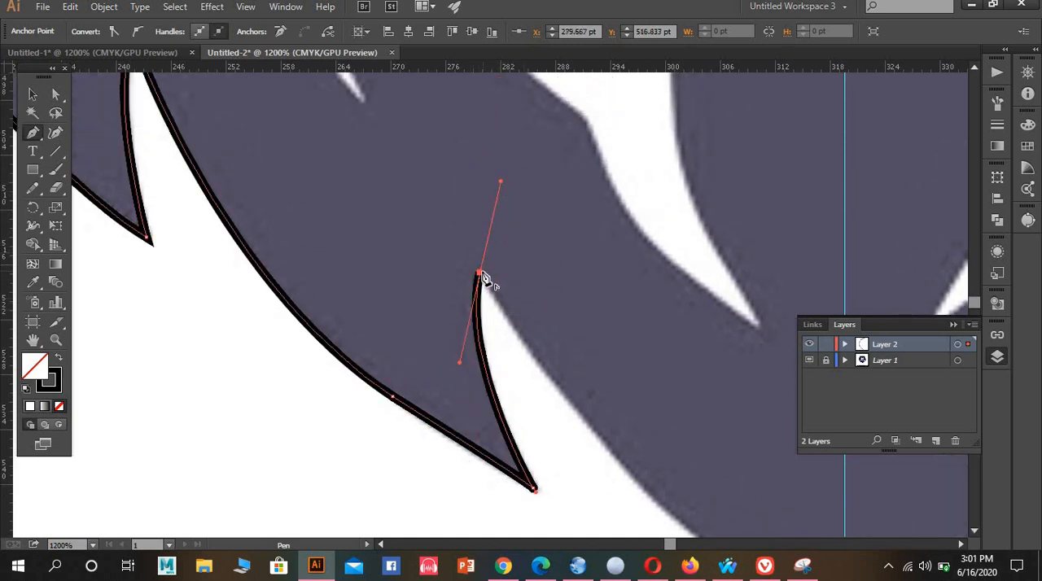
pyautogui.scroll(-2, 552, 305)
pyautogui.moveTo(554, 303); pyautogui.dragTo(393, 225)
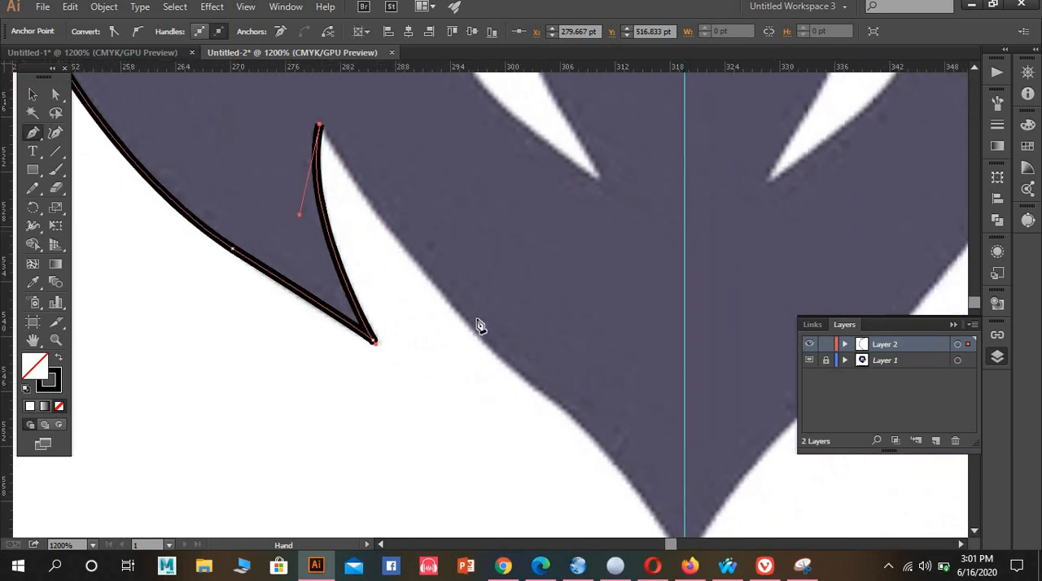
# Trace the last lower edge from the notch through a midway corner point to the chin tip on the centre guide
pyautogui.moveTo(539, 389); pyautogui.dragTo(572, 390)
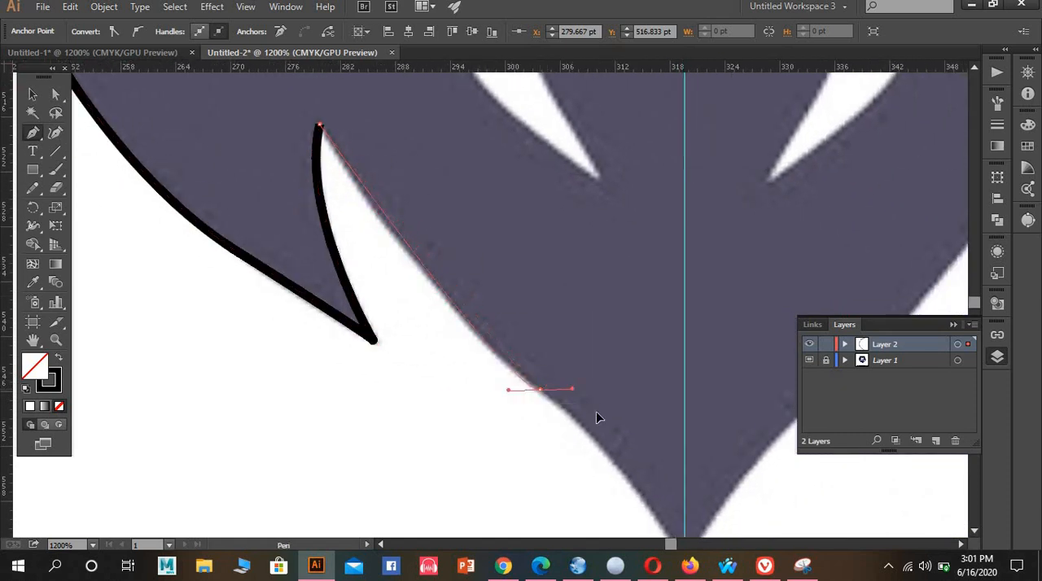
pyautogui.moveTo(604, 425); pyautogui.dragTo(622, 444)
pyautogui.click(541, 391)
pyautogui.scroll(-3, 553, 342)
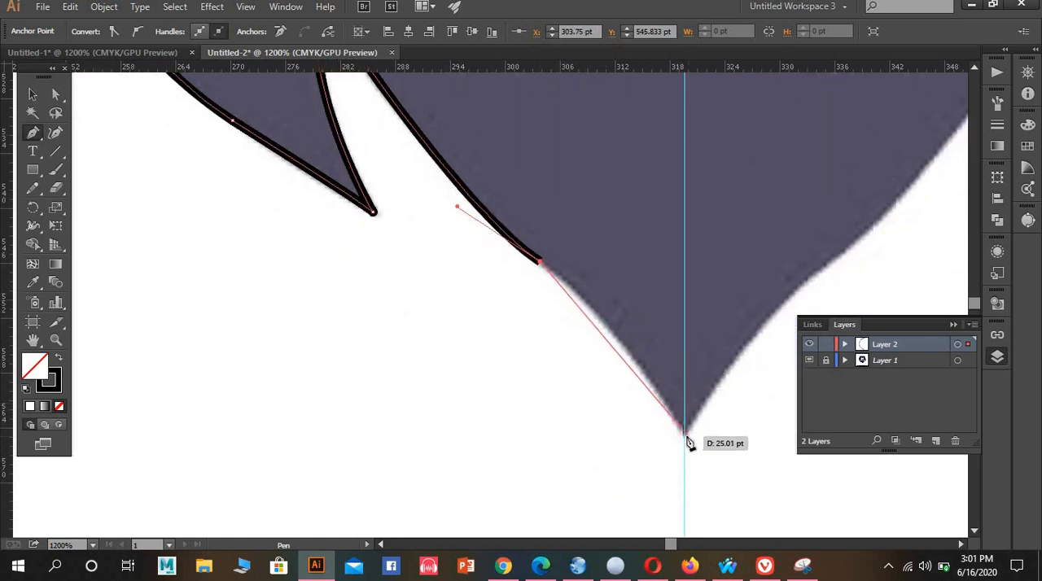
pyautogui.click(686, 439)
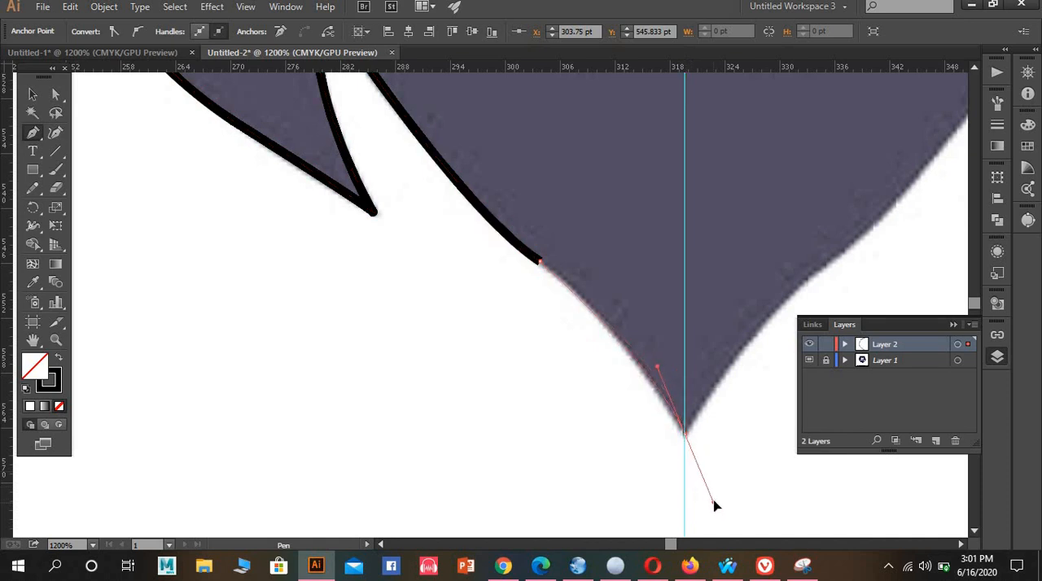
pyautogui.moveTo(716, 492); pyautogui.dragTo(716, 494)
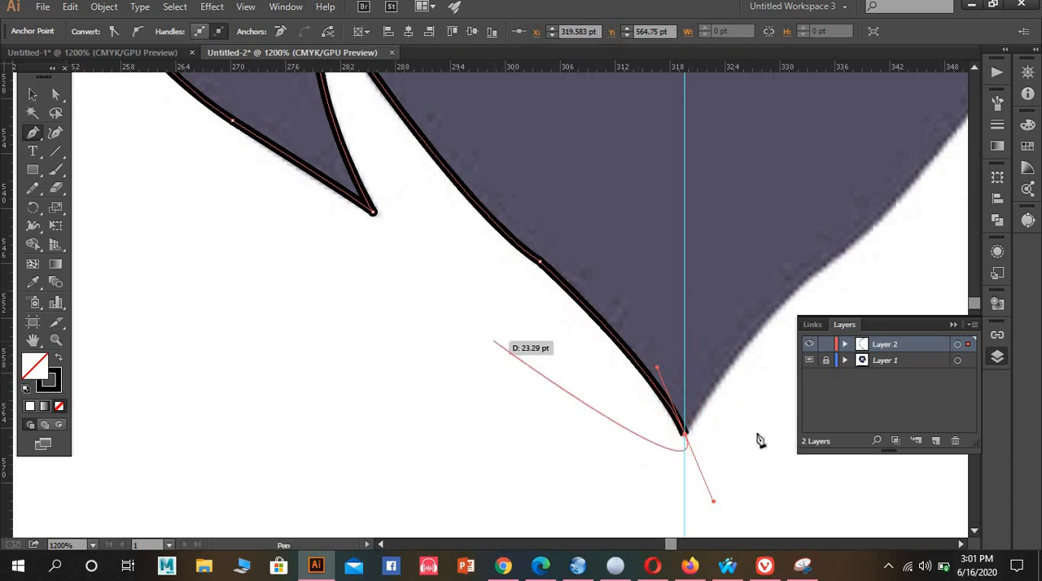
# Reflect a copy of the traced left mane outline across the vertical axis and move it onto the right half of the lion
pyautogui.click(33, 97)
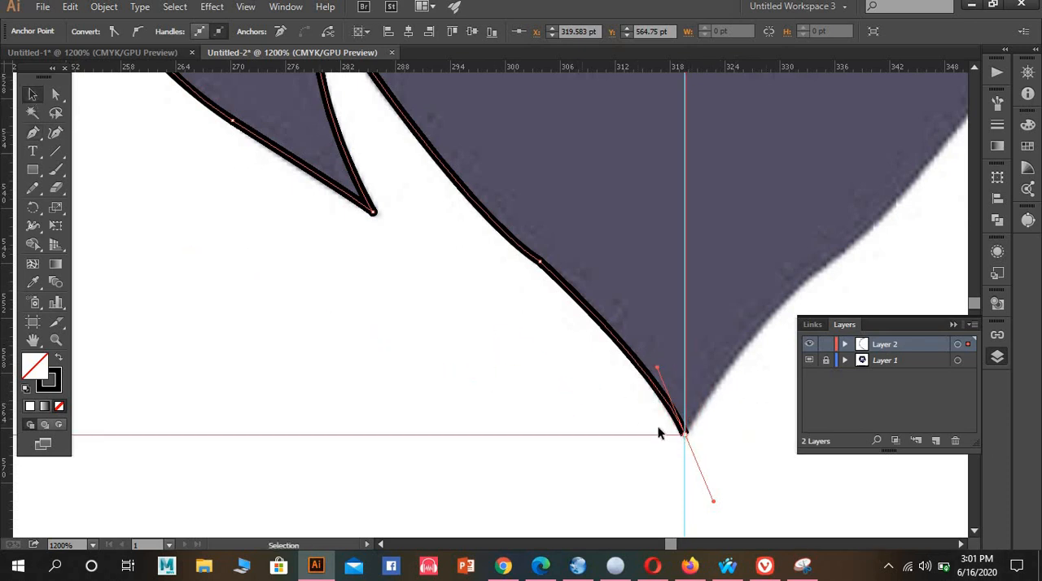
pyautogui.scroll(-4, 637, 281)
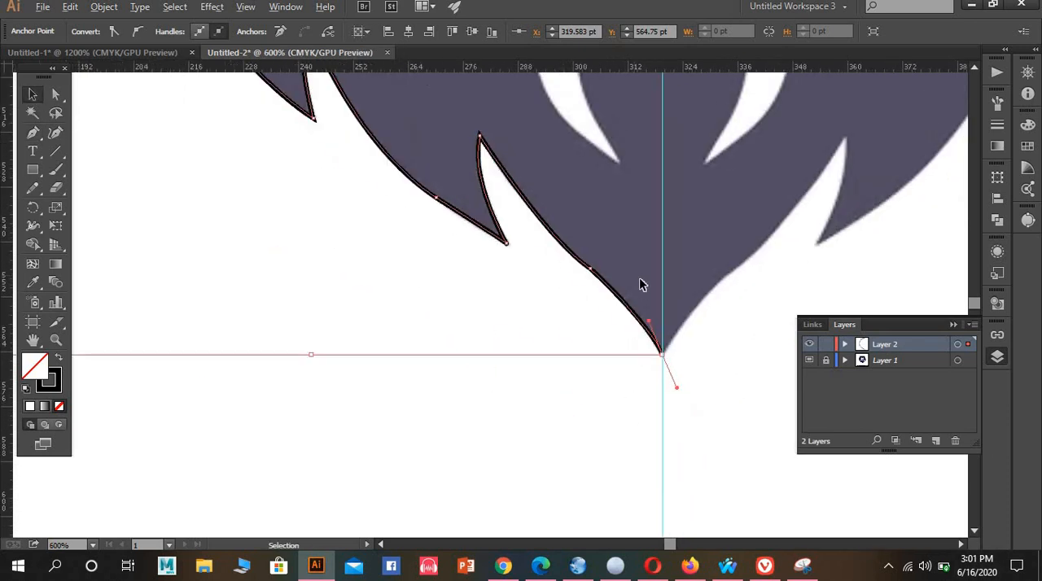
pyautogui.scroll(-1, 637, 287)
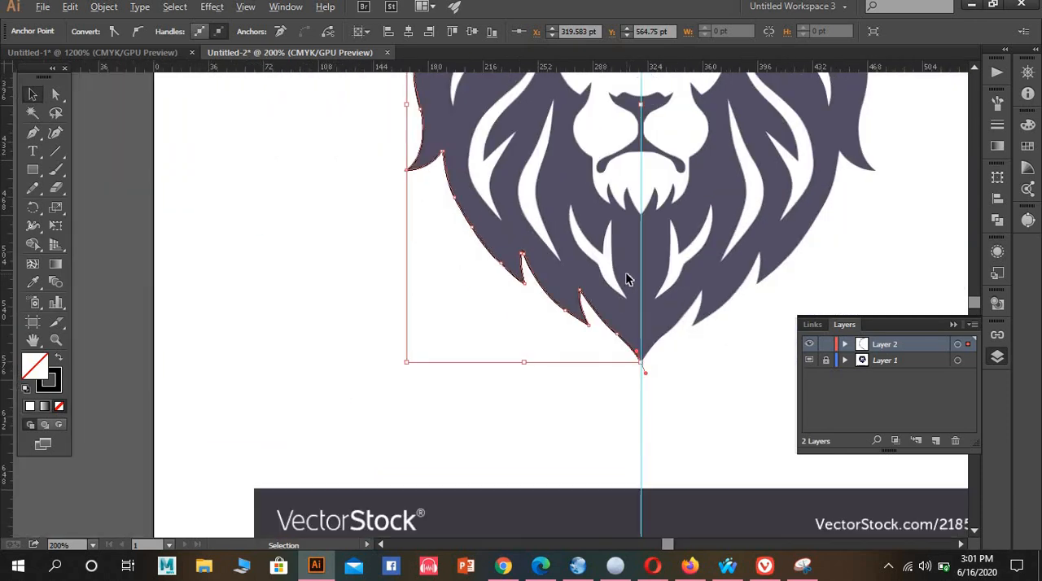
pyautogui.scroll(4, 626, 278)
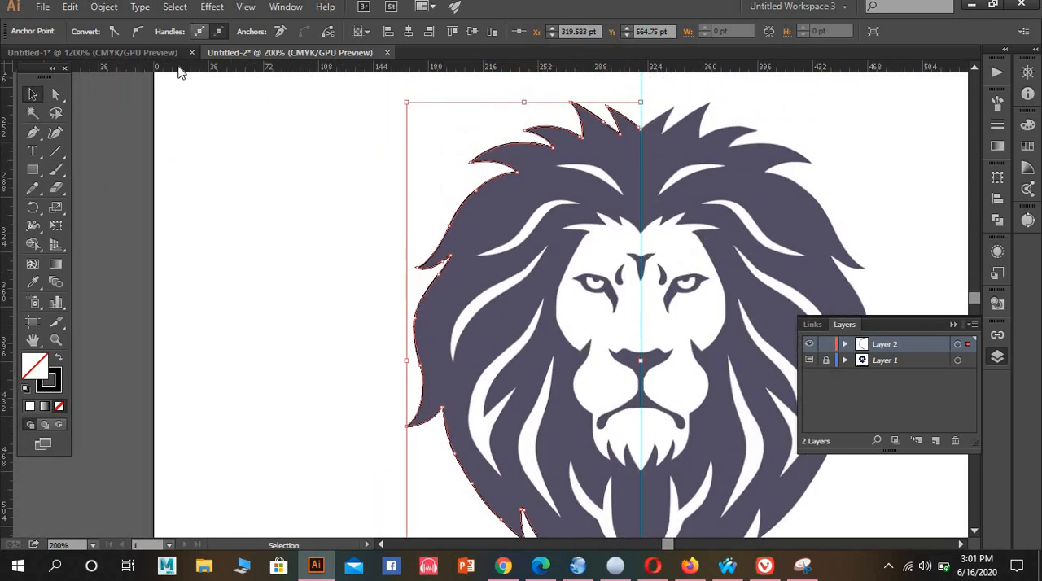
pyautogui.scroll(-1, 282, 86)
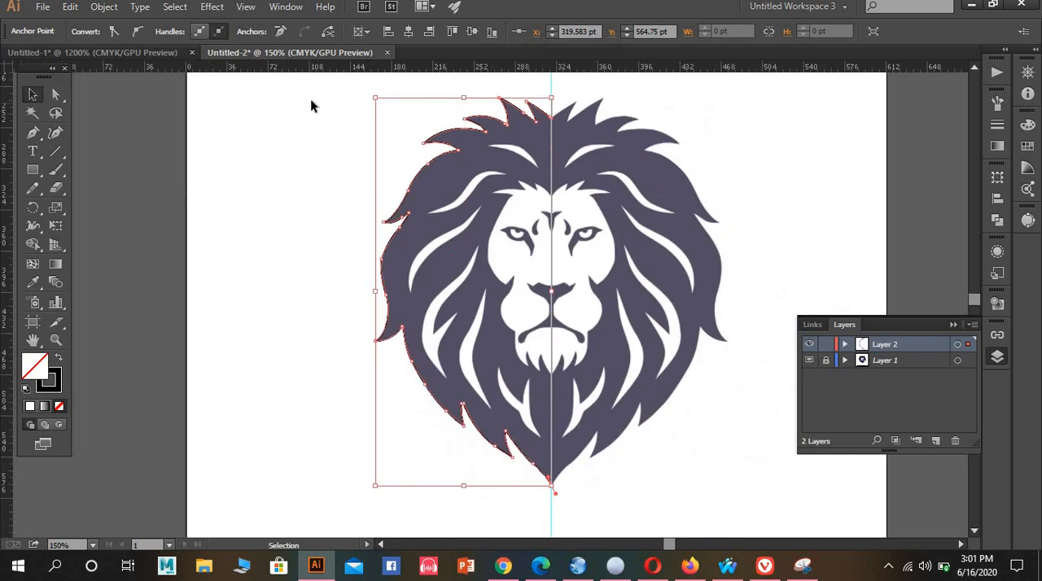
pyautogui.moveTo(536, 431); pyautogui.dragTo(613, 495)
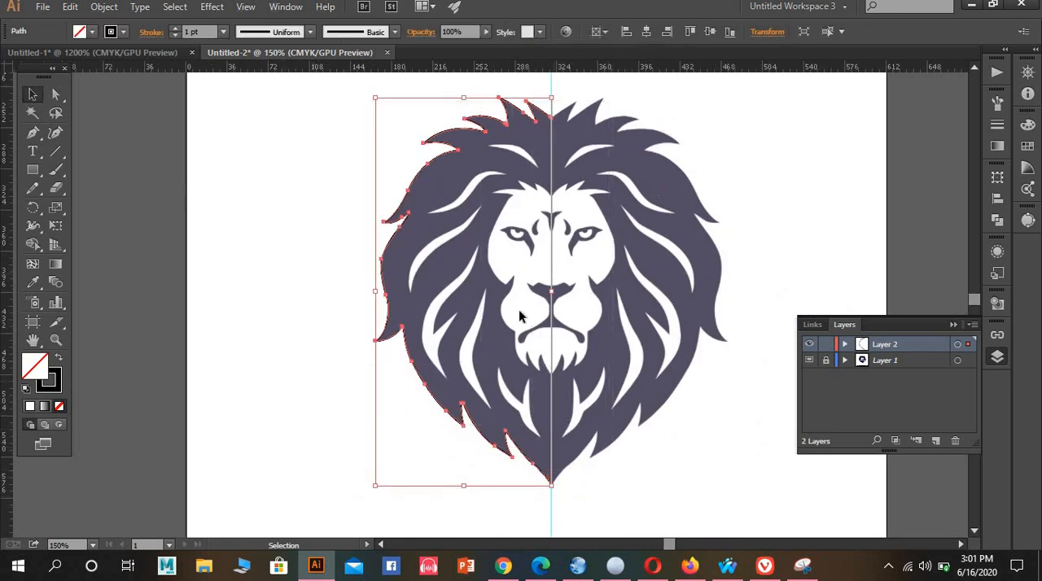
pyautogui.scroll(-1, 602, 521)
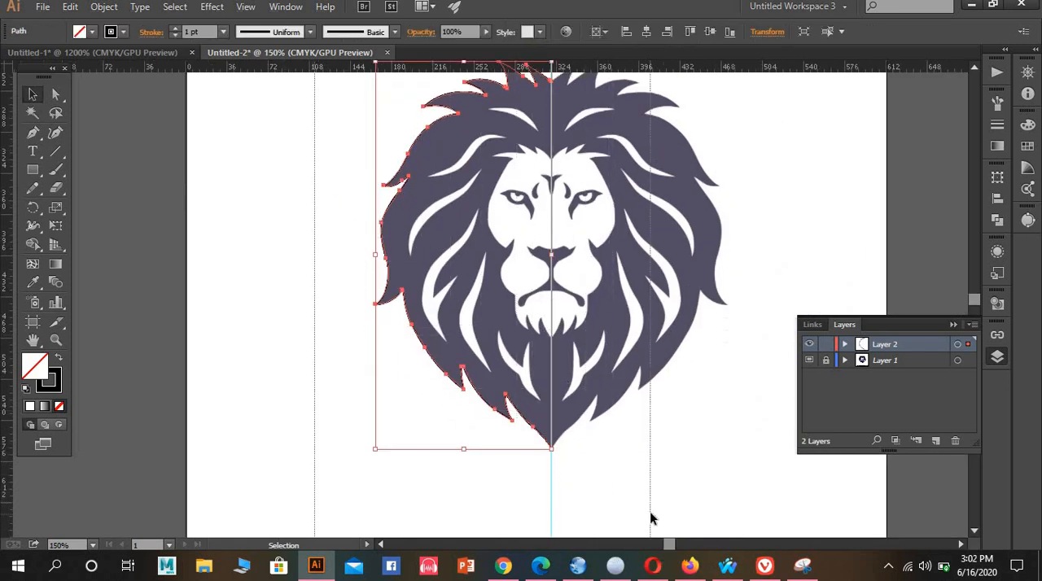
pyautogui.rightClick(482, 373)
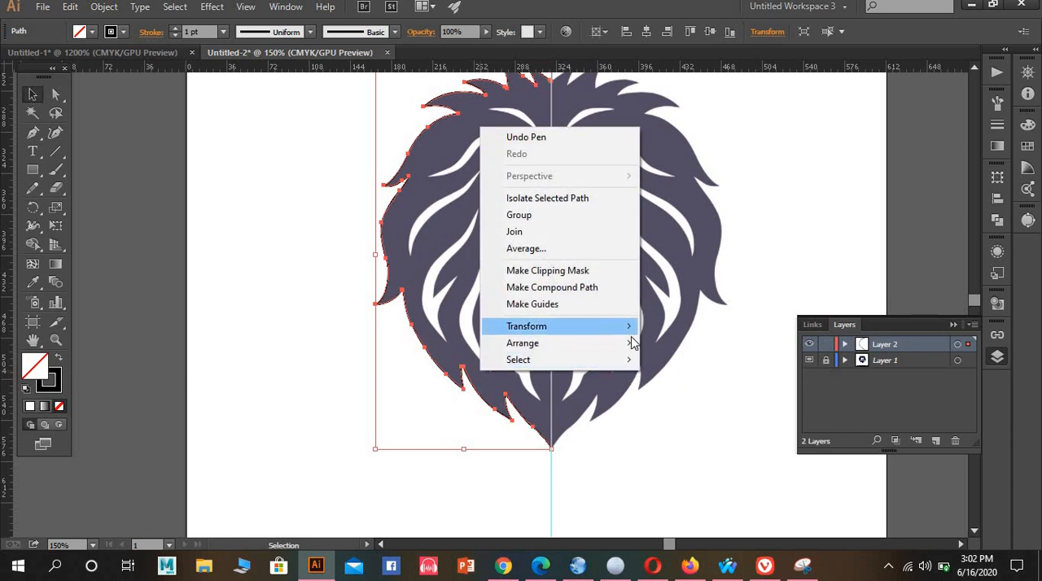
pyautogui.moveTo(629, 332)
pyautogui.click(674, 389)
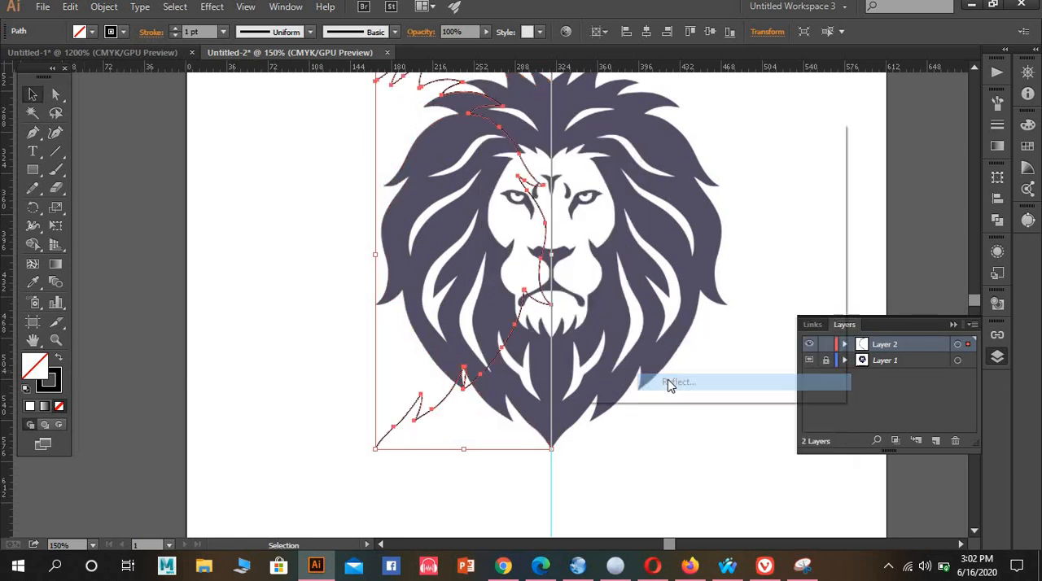
pyautogui.click(635, 366)
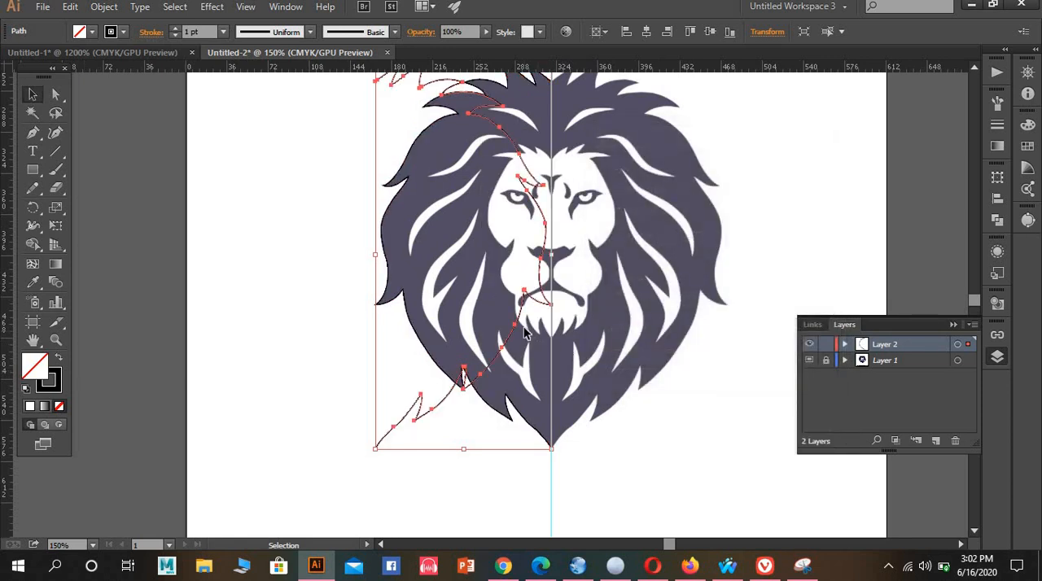
pyautogui.moveTo(518, 328); pyautogui.dragTo(692, 329)
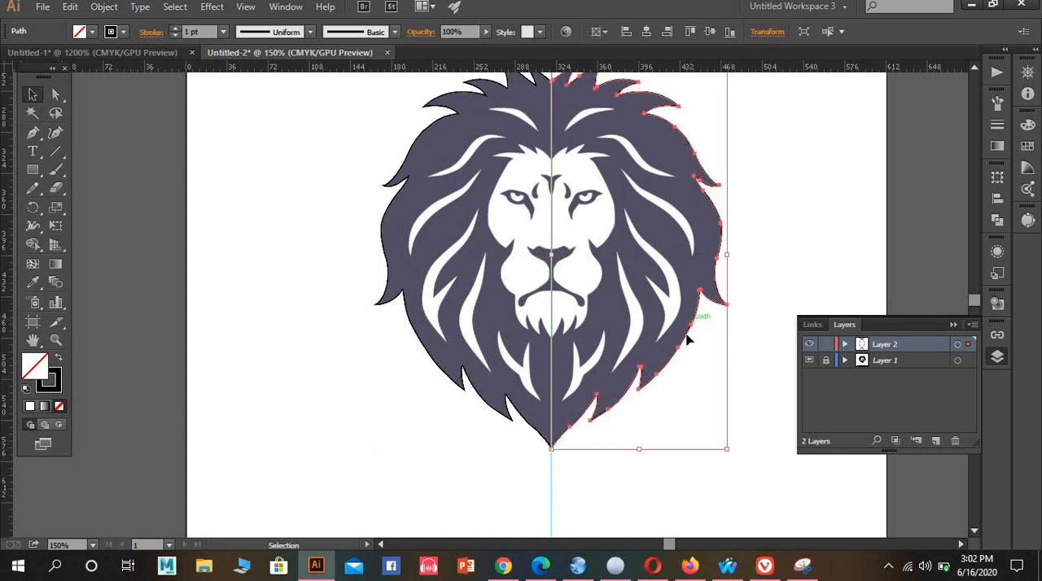
# Average the two outline halves' end points where they meet at the chin tip
pyautogui.scroll(4, 592, 379)
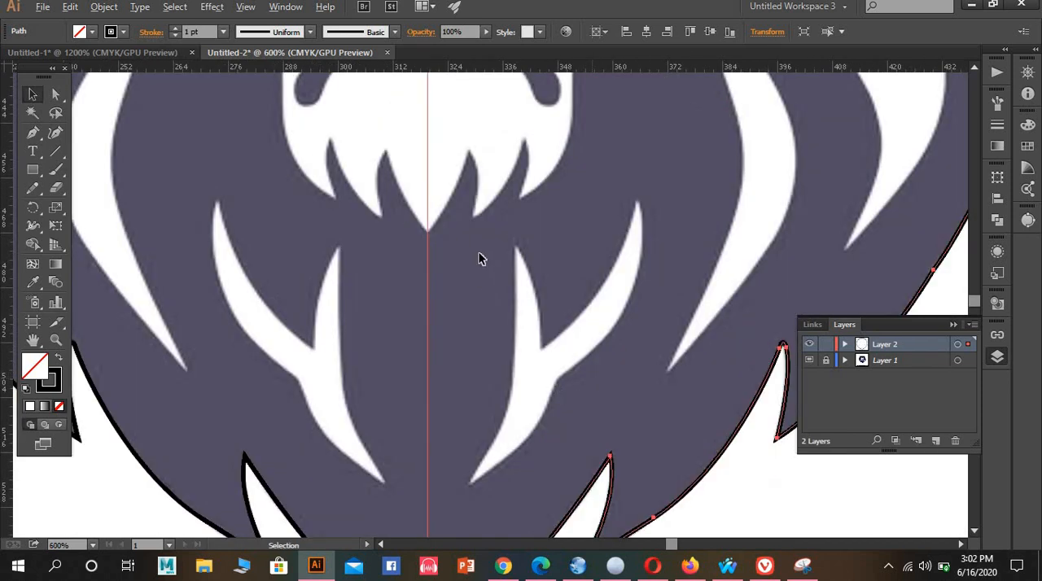
pyautogui.scroll(-3, 482, 258)
pyautogui.scroll(7, 469, 394)
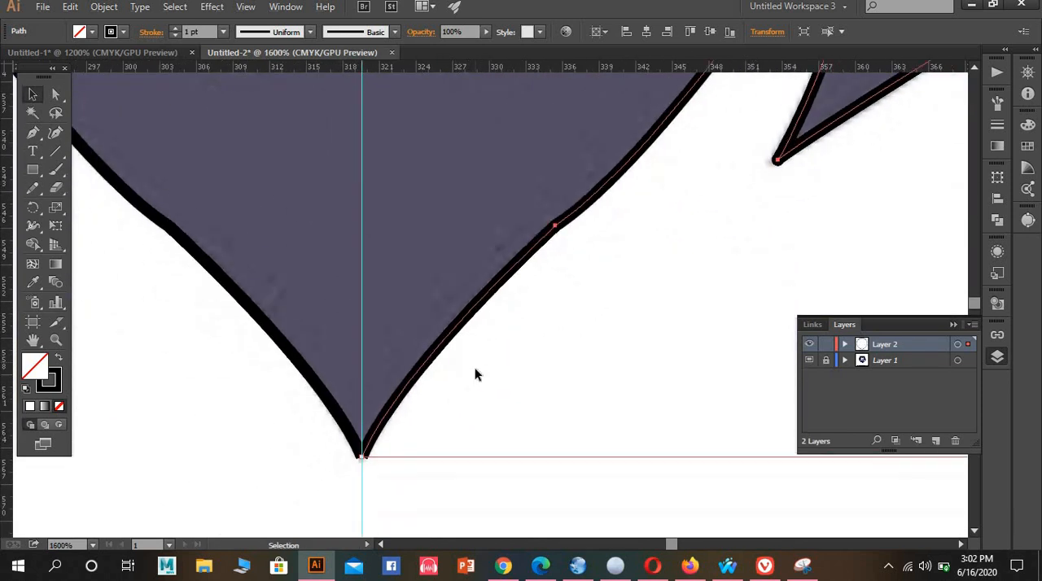
pyautogui.press('space')
pyautogui.moveTo(372, 337); pyautogui.dragTo(616, 402)
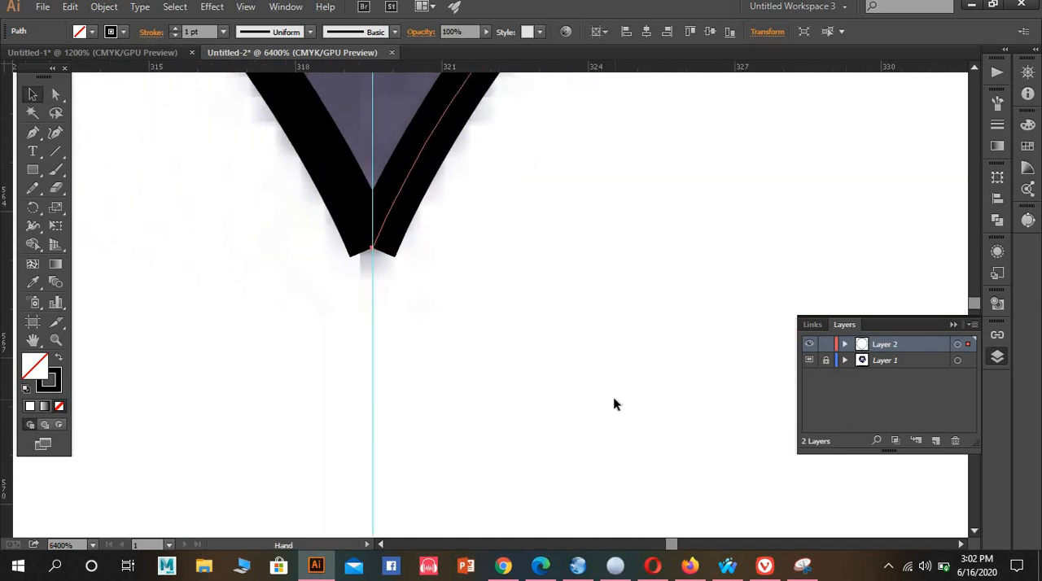
pyautogui.click(57, 94)
pyautogui.moveTo(399, 288); pyautogui.dragTo(503, 324)
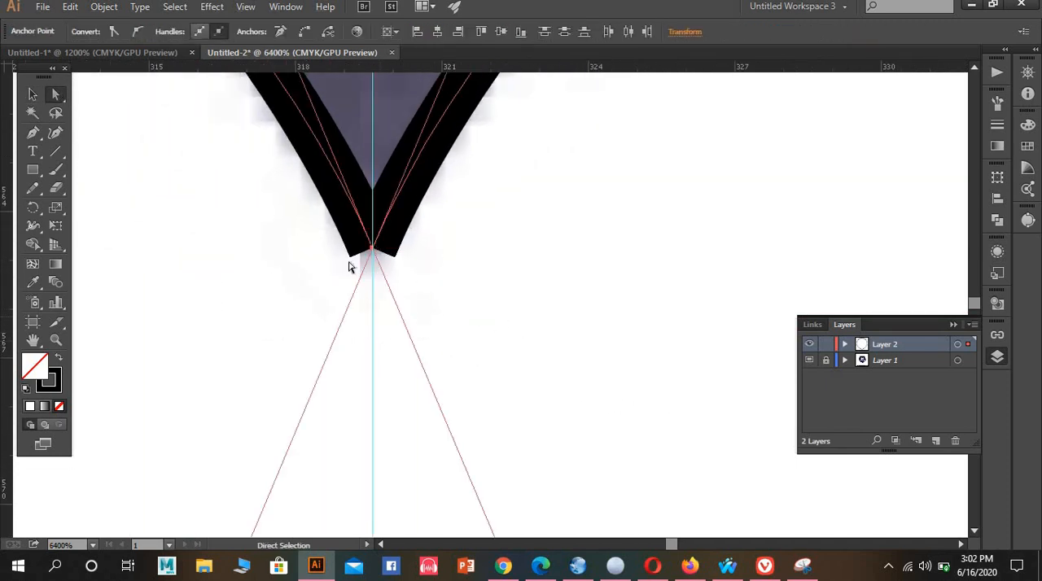
pyautogui.rightClick(444, 279)
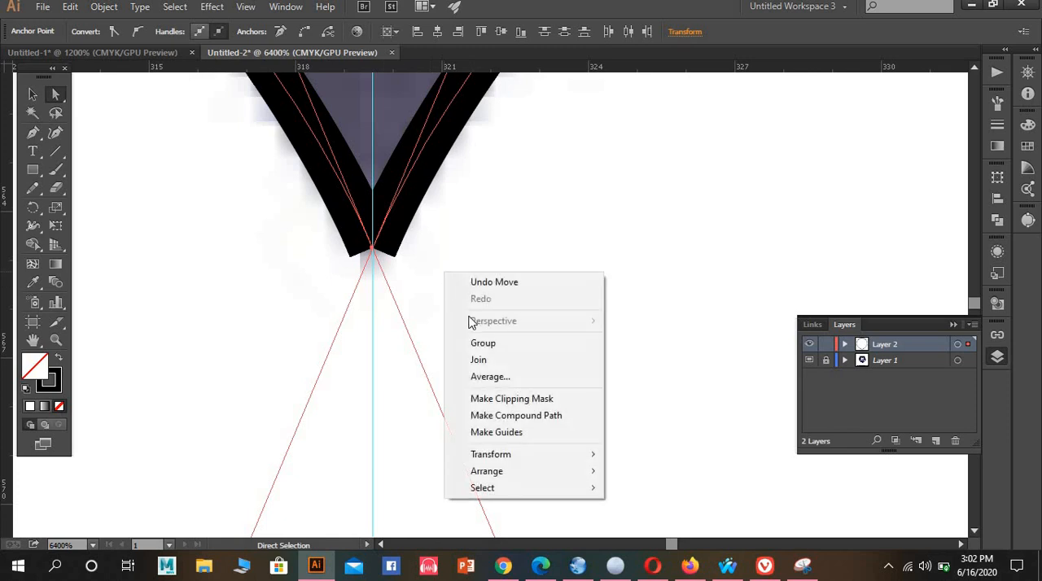
pyautogui.click(477, 375)
pyautogui.click(496, 324)
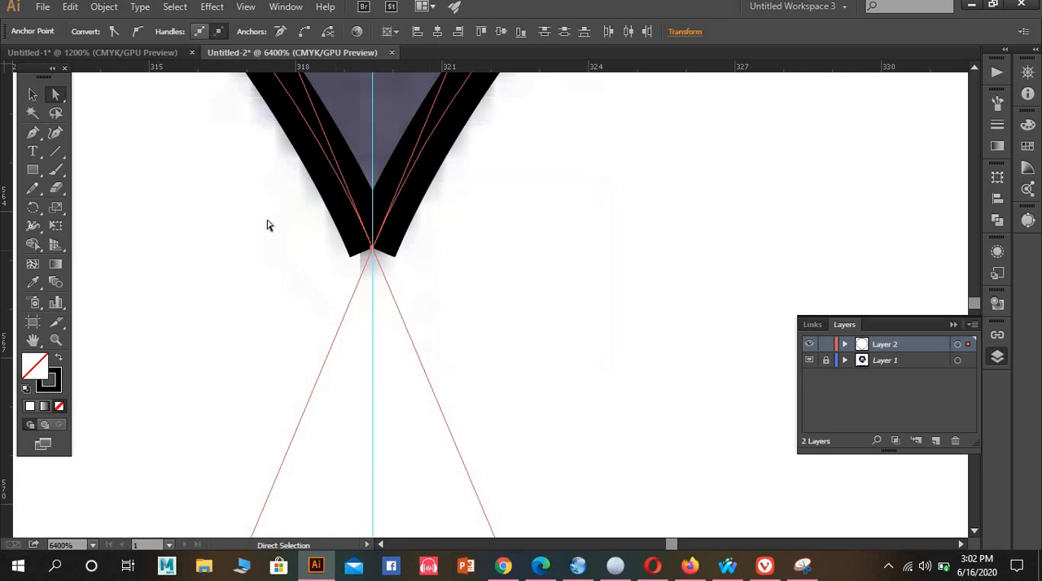
# Join the two overlapping end points at the chin tip
pyautogui.moveTo(265, 216); pyautogui.dragTo(459, 301)
pyautogui.rightClick(444, 258)
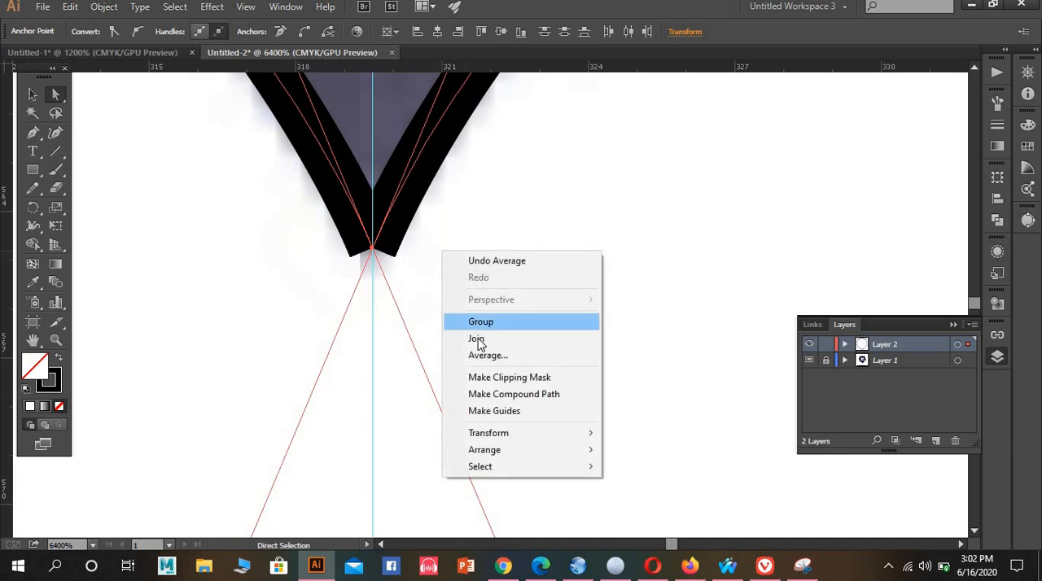
pyautogui.click(478, 341)
# Average the two outline halves' end points where they meet at the top centre notch of the mane
pyautogui.scroll(-6, 483, 279)
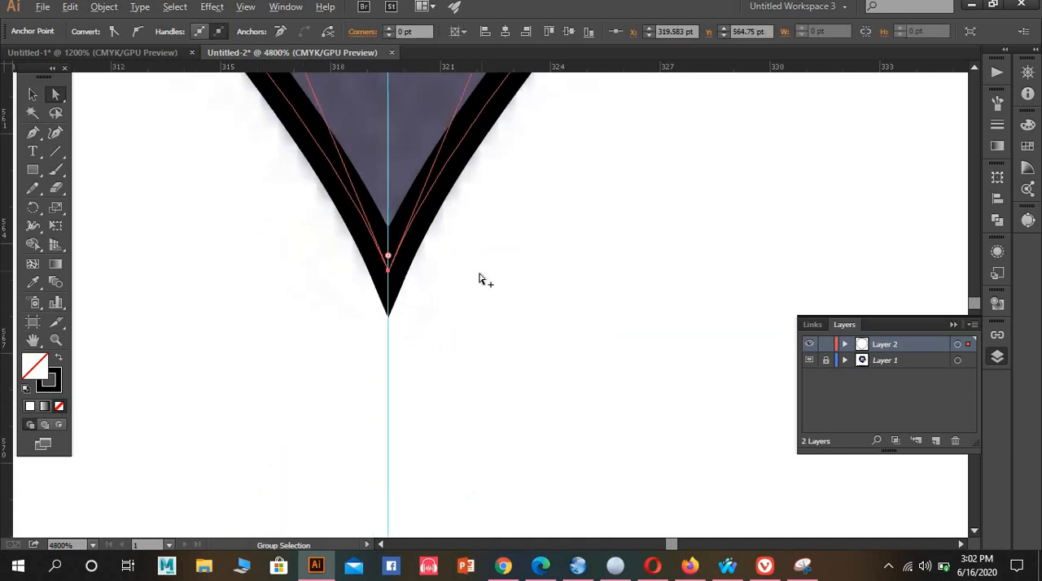
pyautogui.scroll(-4, 500, 290)
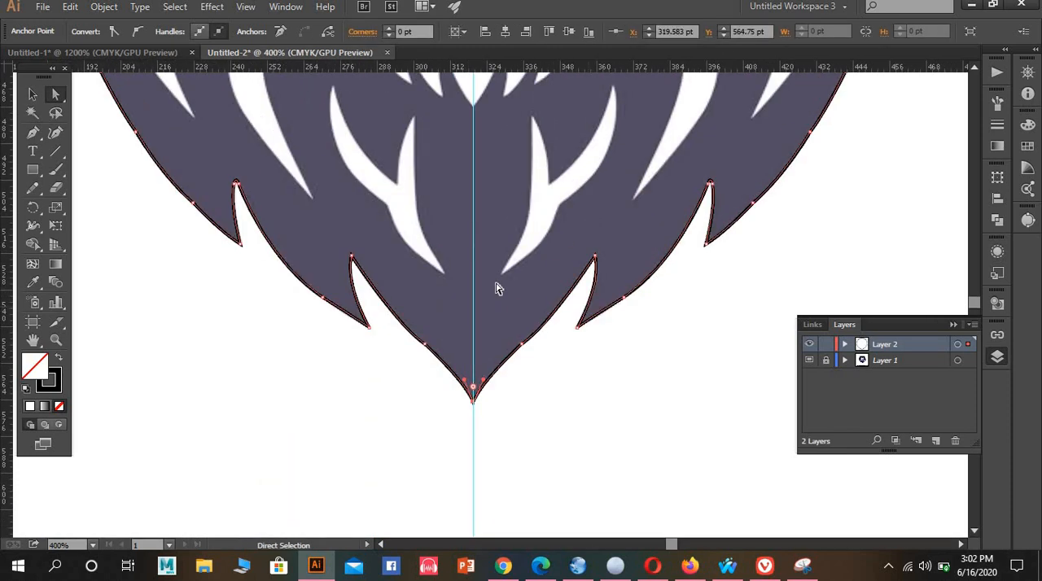
pyautogui.scroll(2, 497, 278)
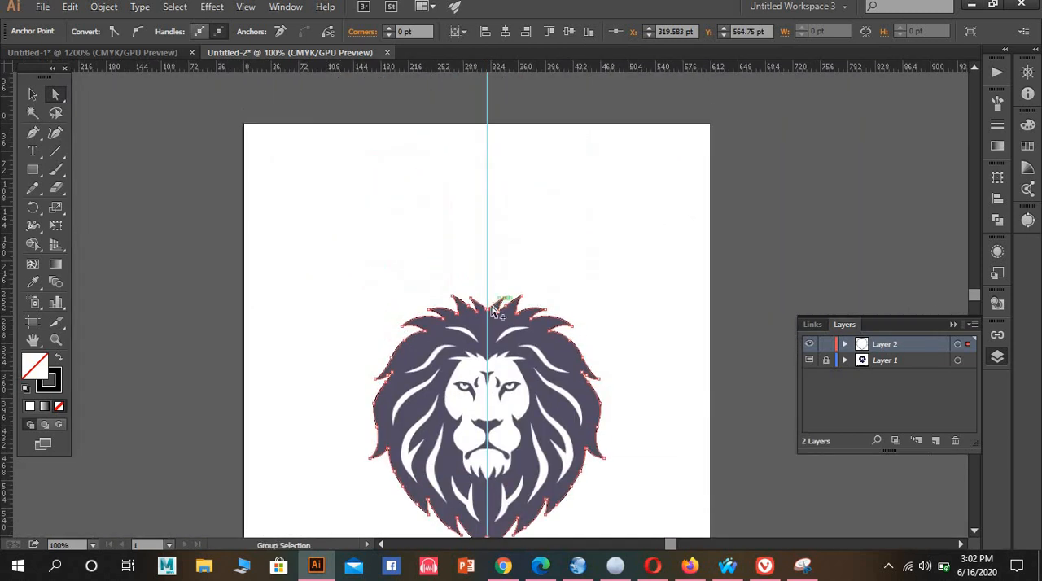
pyautogui.scroll(5, 493, 301)
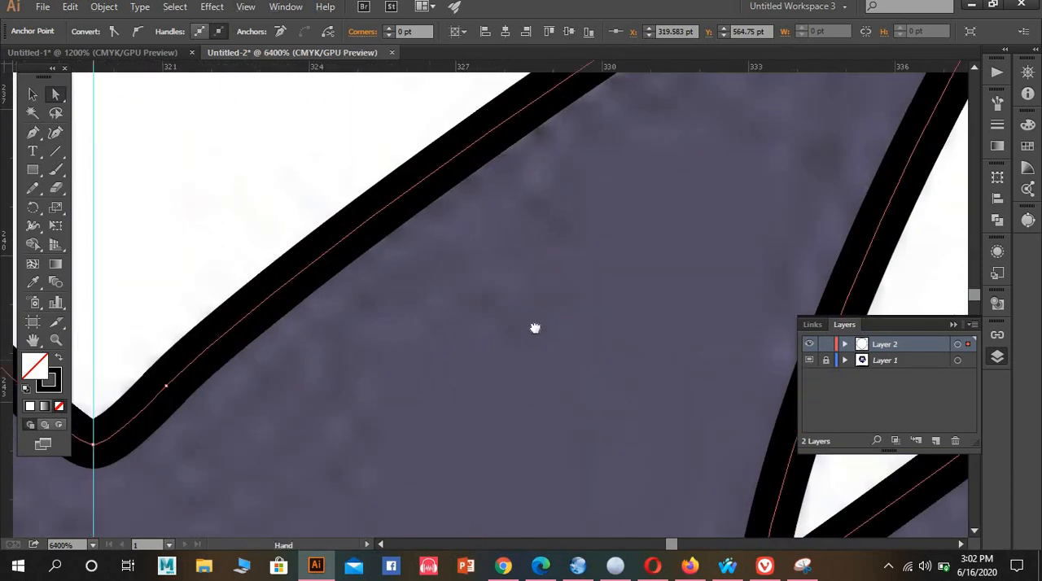
pyautogui.scroll(3, 534, 328)
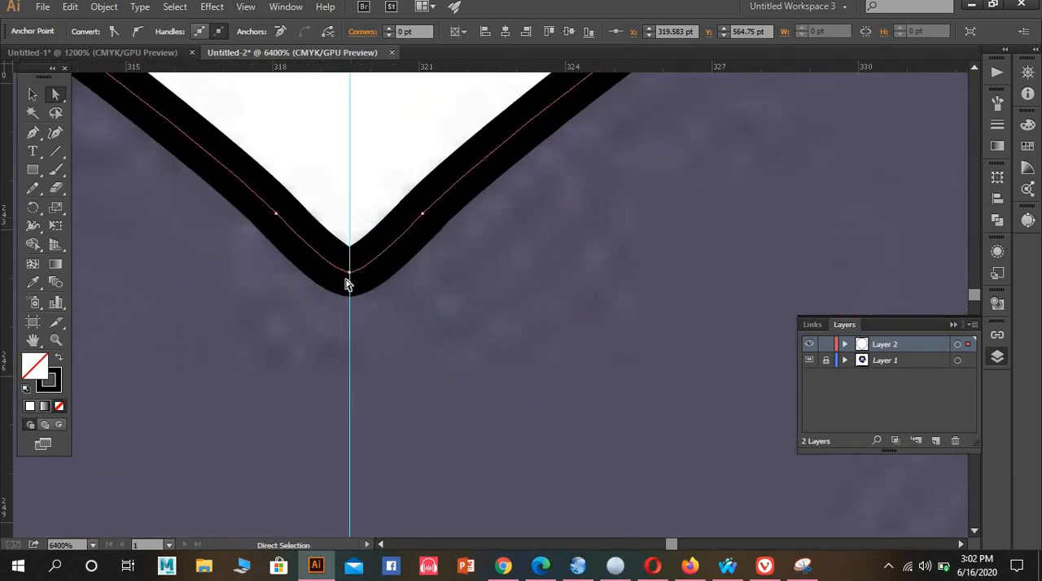
pyautogui.moveTo(378, 312); pyautogui.dragTo(375, 304)
pyautogui.rightClick(374, 304)
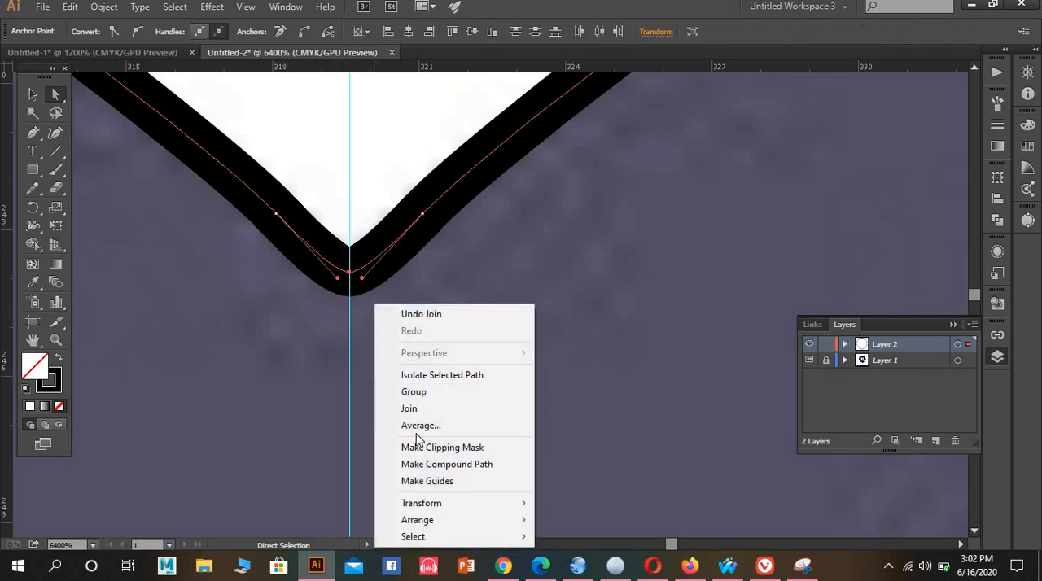
pyautogui.click(415, 425)
pyautogui.click(474, 327)
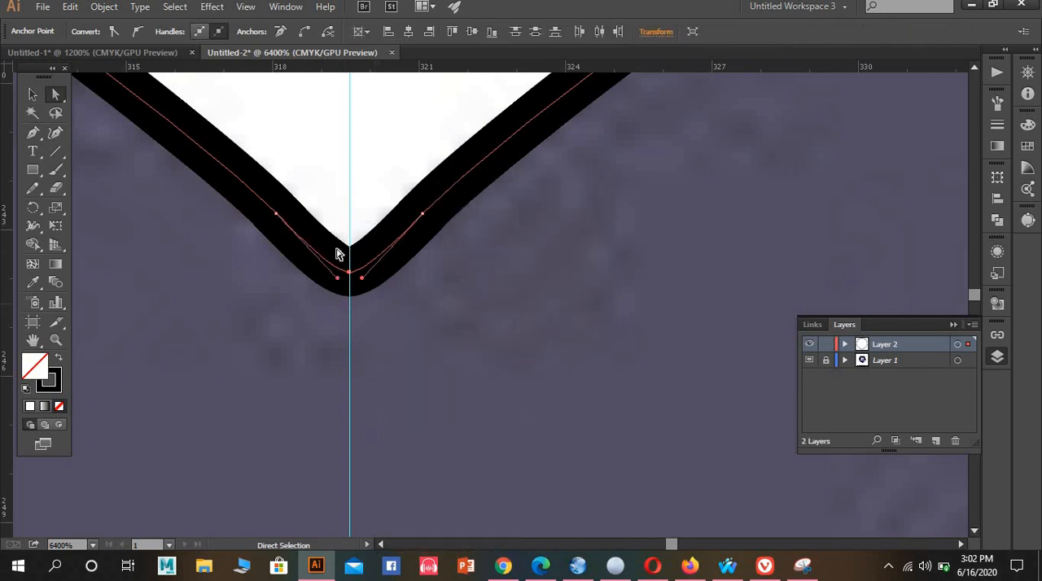
# Join the overlapping end points at the top centre notch and deselect the outline
pyautogui.rightClick(394, 313)
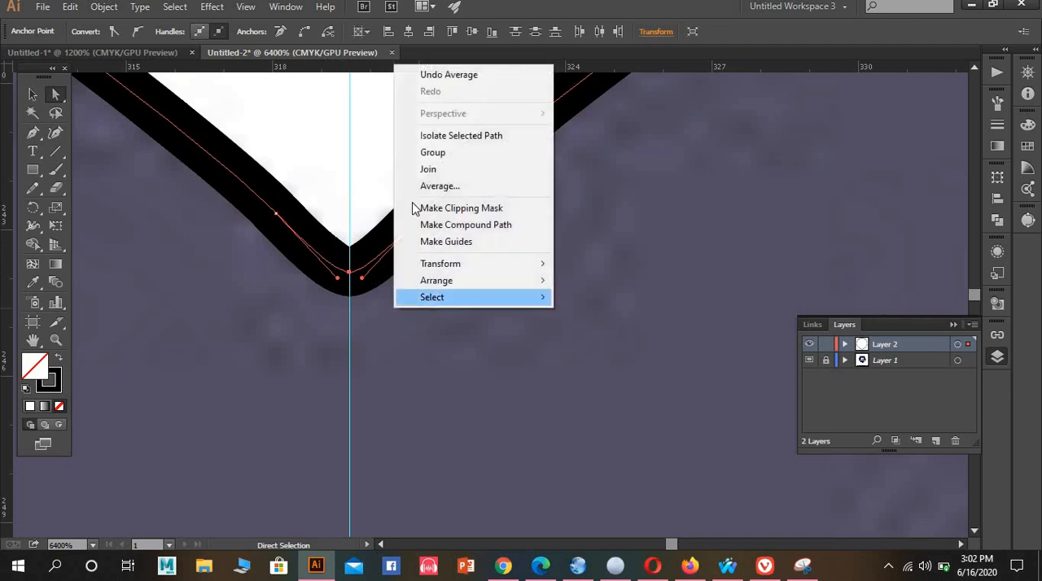
pyautogui.click(411, 168)
pyautogui.click(360, 204)
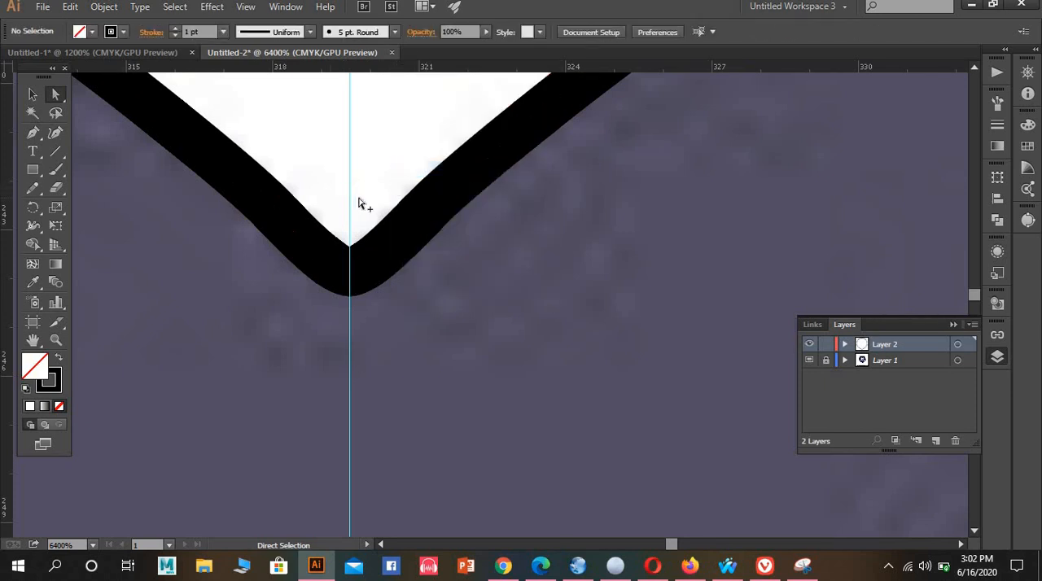
# Try to sample the reference mane's colour with the Eyedropper without selecting the traced outline
pyautogui.keyDown('alt'); pyautogui.scroll(-5, 367, 207); pyautogui.keyUp('alt')
pyautogui.scroll(-7, 376, 209)
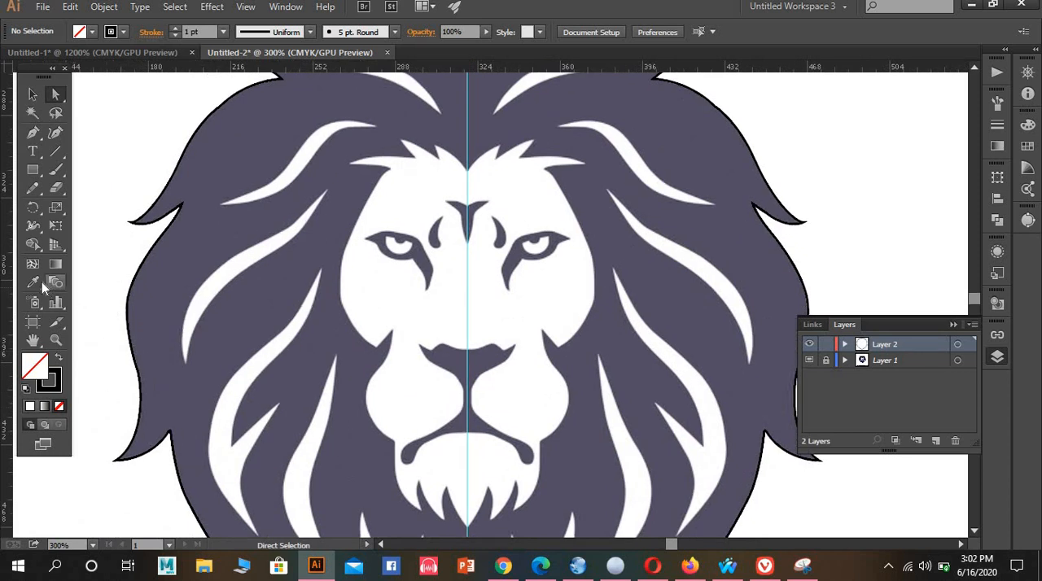
pyautogui.click(34, 285)
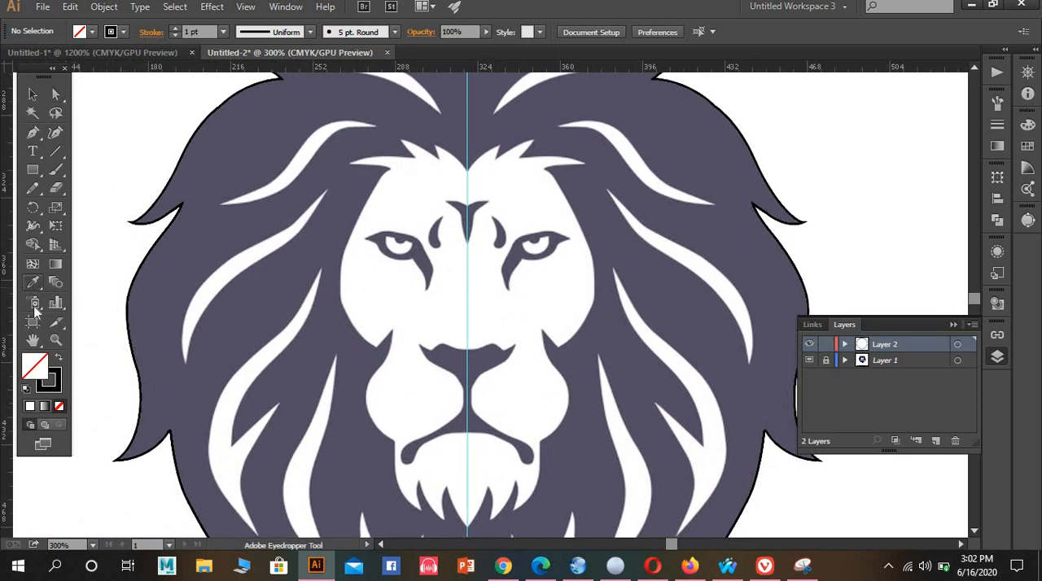
pyautogui.click(179, 242)
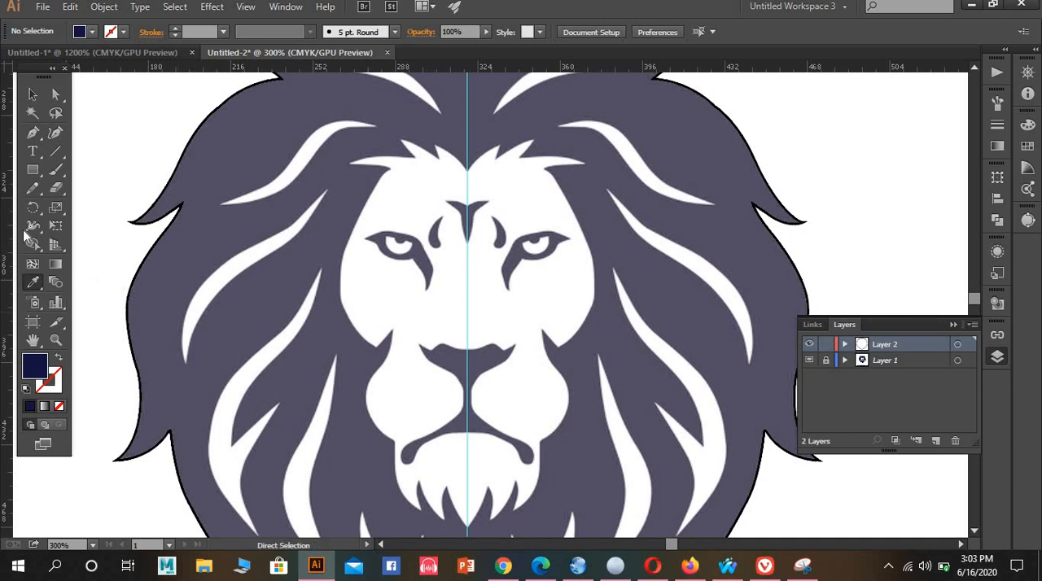
pyautogui.click(32, 95)
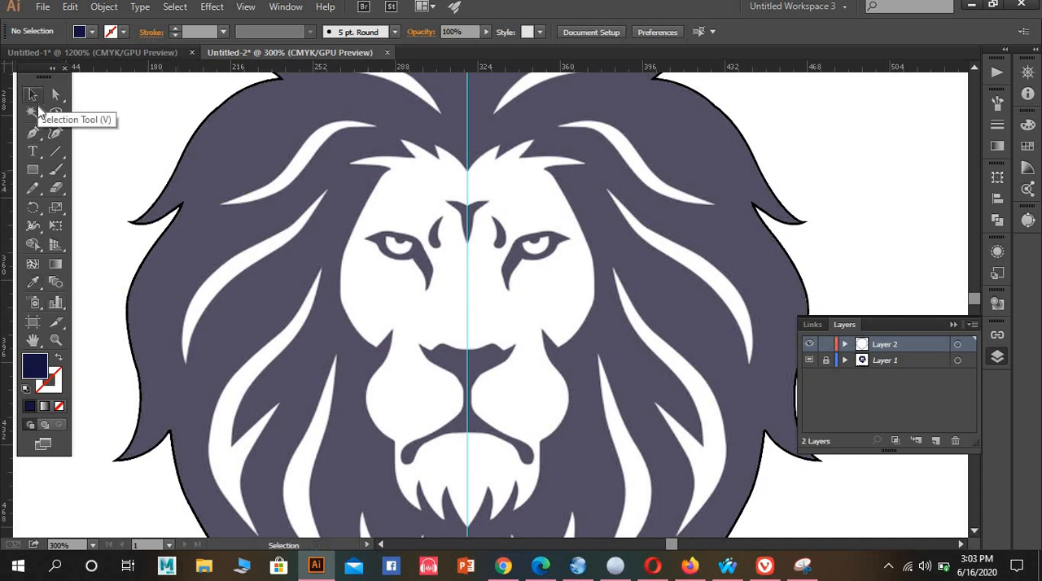
# Select the joined mane outline, fill it with the dark blue sampled from the reference mane, and deselect it
pyautogui.scroll(-2, 114, 143)
pyautogui.scroll(-1, 116, 140)
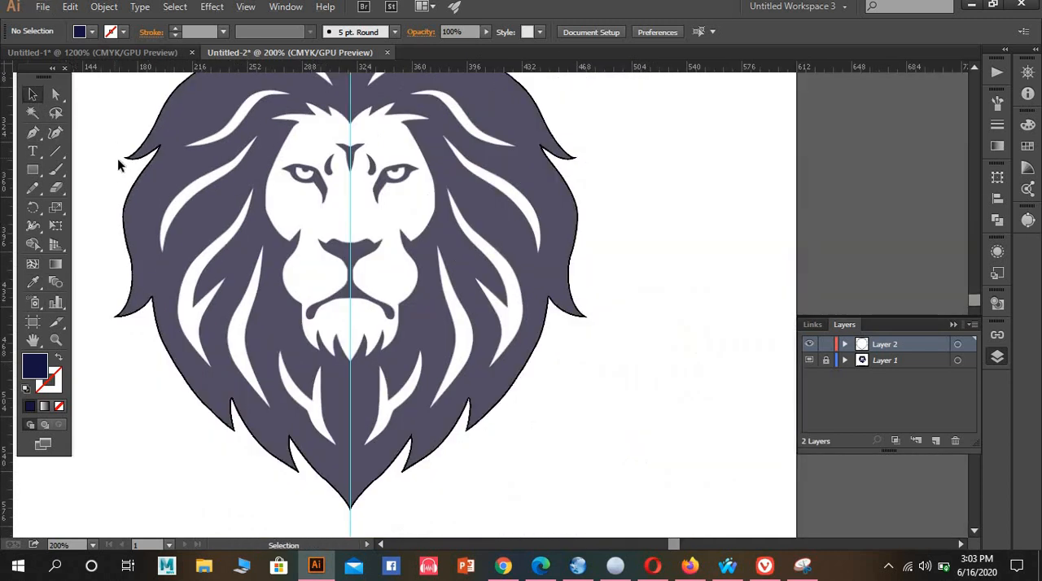
pyautogui.scroll(1, 229, 253)
pyautogui.scroll(-1, 218, 225)
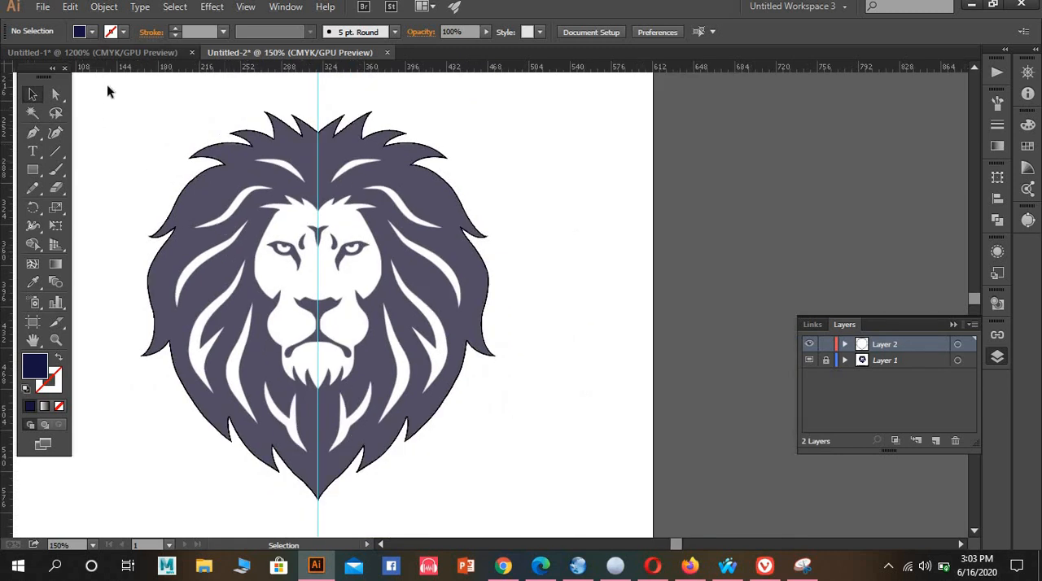
pyautogui.moveTo(392, 442); pyautogui.dragTo(552, 538)
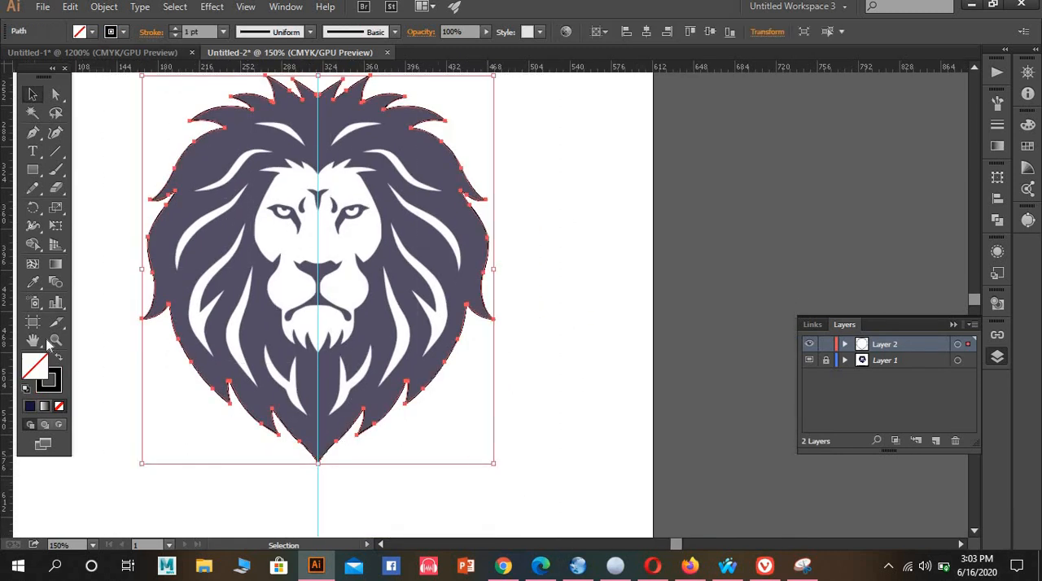
pyautogui.click(33, 282)
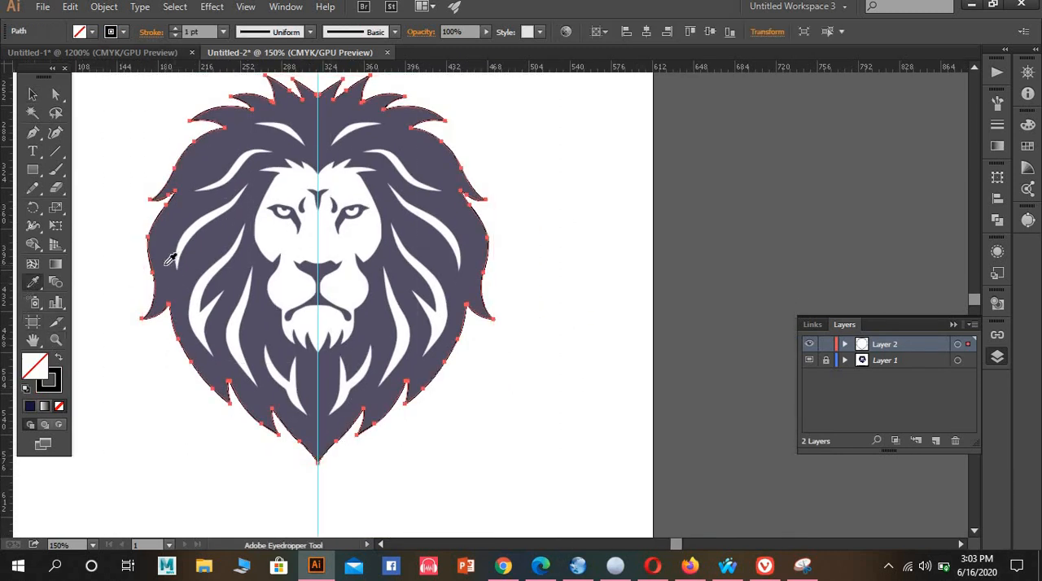
pyautogui.click(168, 240)
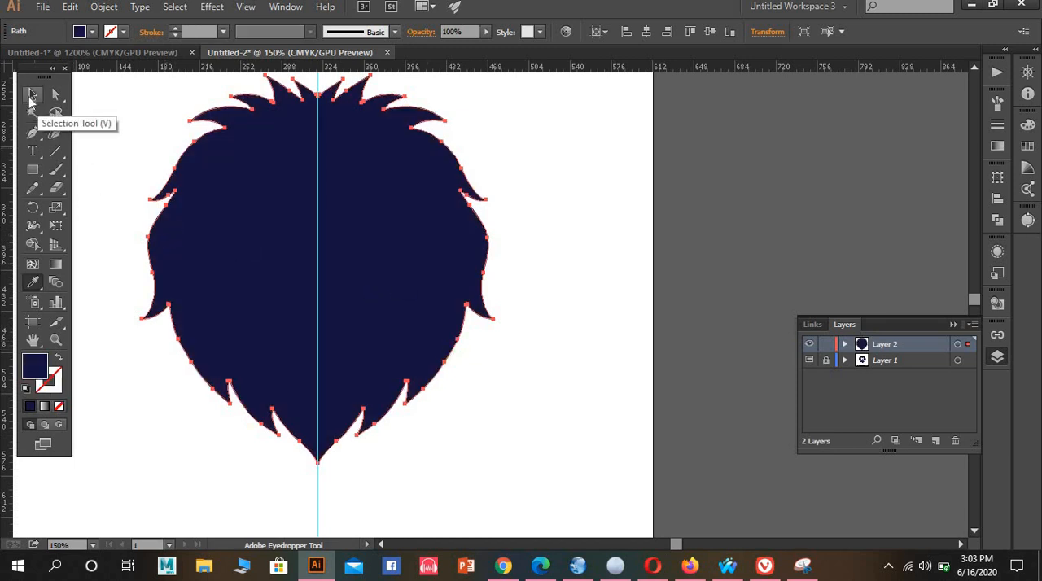
pyautogui.click(30, 97)
pyautogui.click(77, 105)
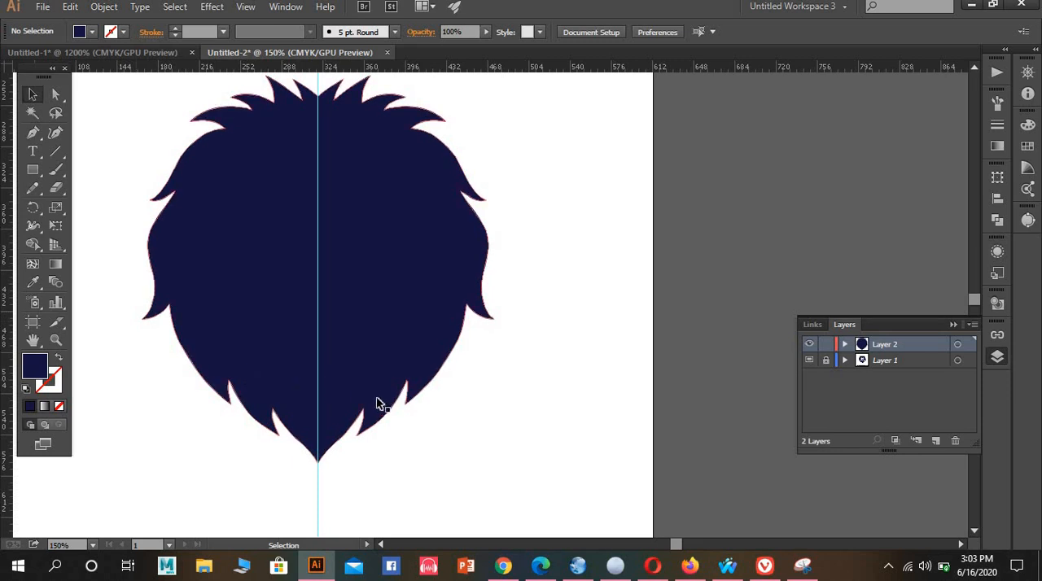
# Create a new layer above the filled mane shape, and hide and lock Layer 2
pyautogui.moveTo(418, 386); pyautogui.dragTo(444, 399)
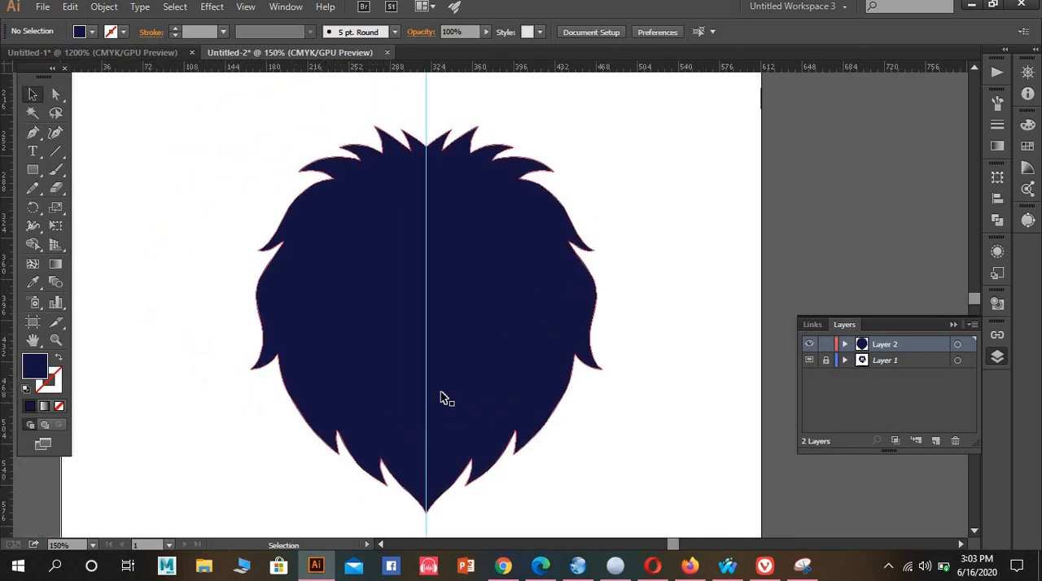
pyautogui.scroll(2, 440, 398)
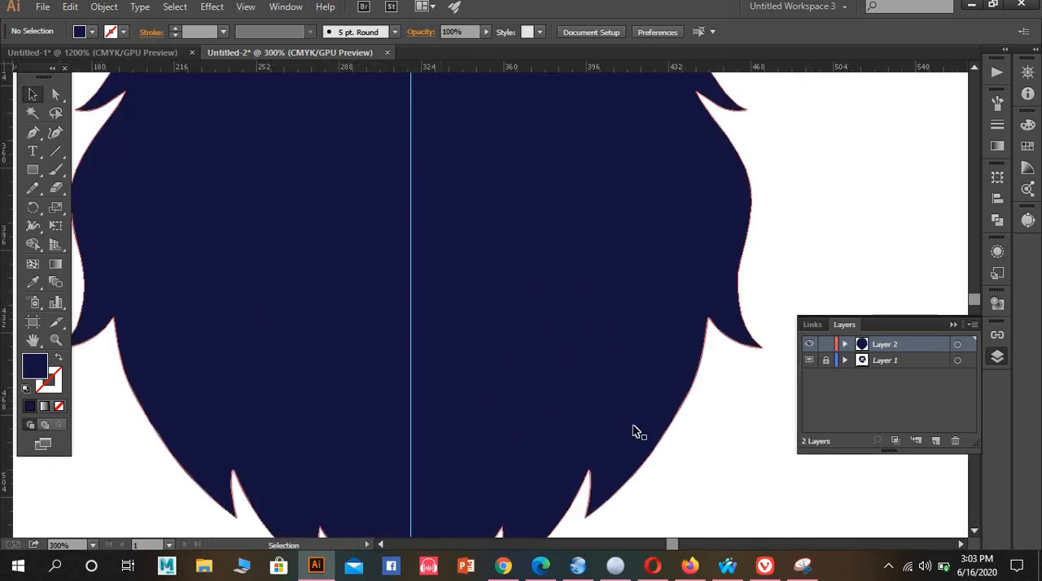
pyautogui.click(937, 440)
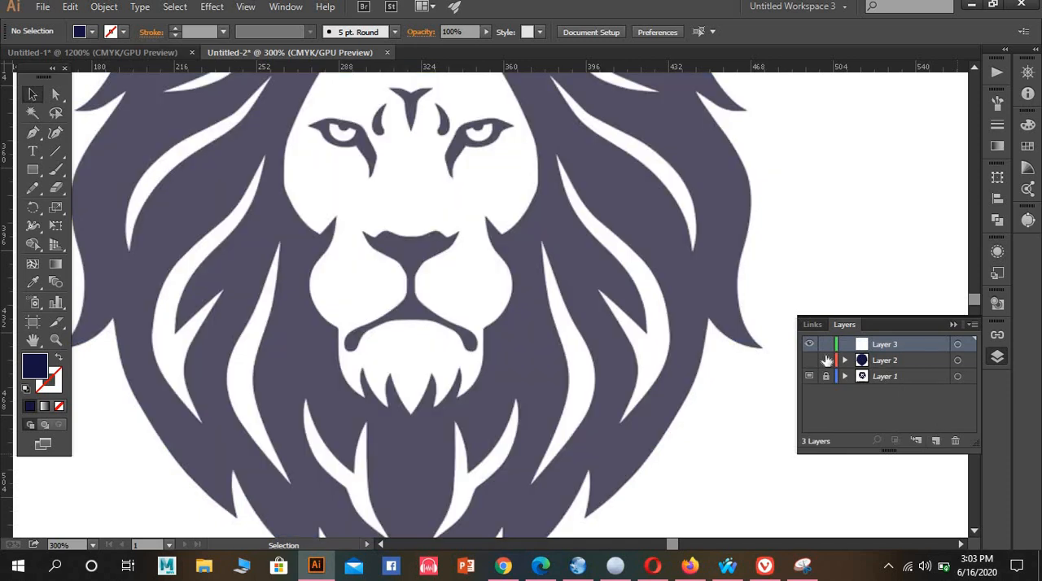
pyautogui.click(826, 360)
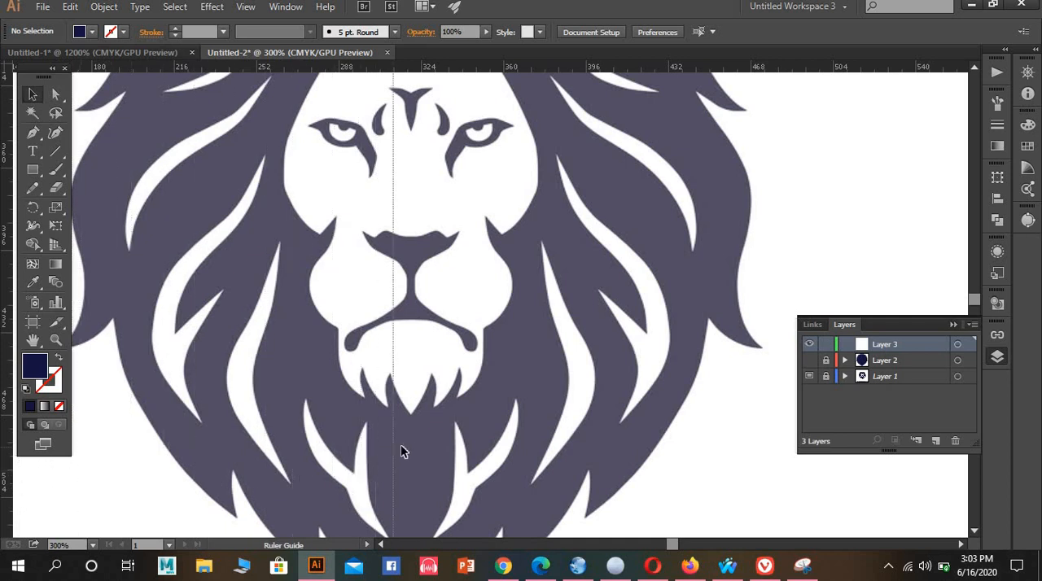
# Add a vertical guide along the lion's centre line, align it exactly with the chin tip and lock the guides
pyautogui.moveTo(400, 445); pyautogui.dragTo(410, 445)
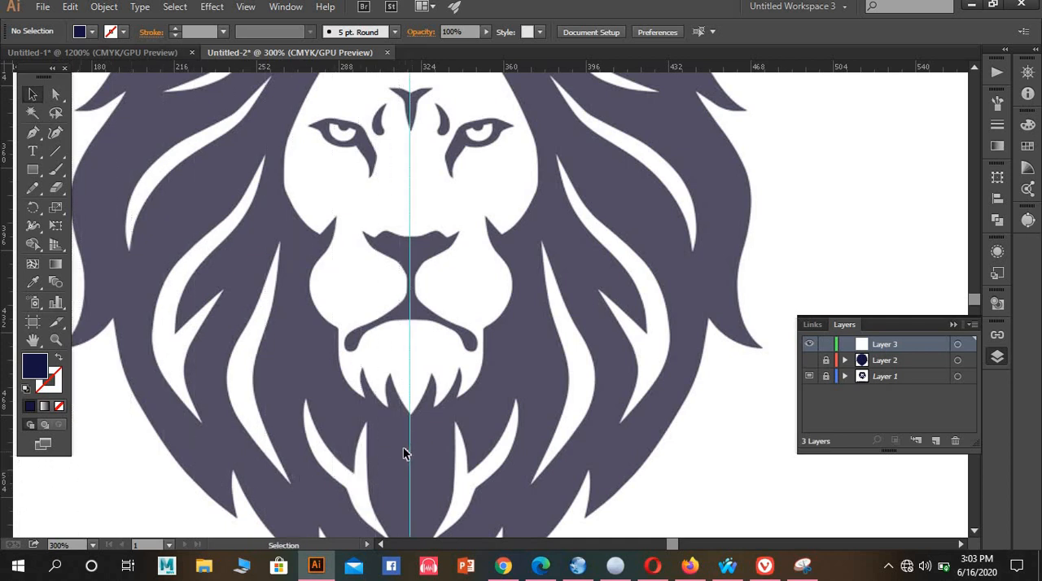
pyautogui.scroll(-3, 409, 456)
pyautogui.scroll(5, 415, 472)
pyautogui.scroll(2, 427, 307)
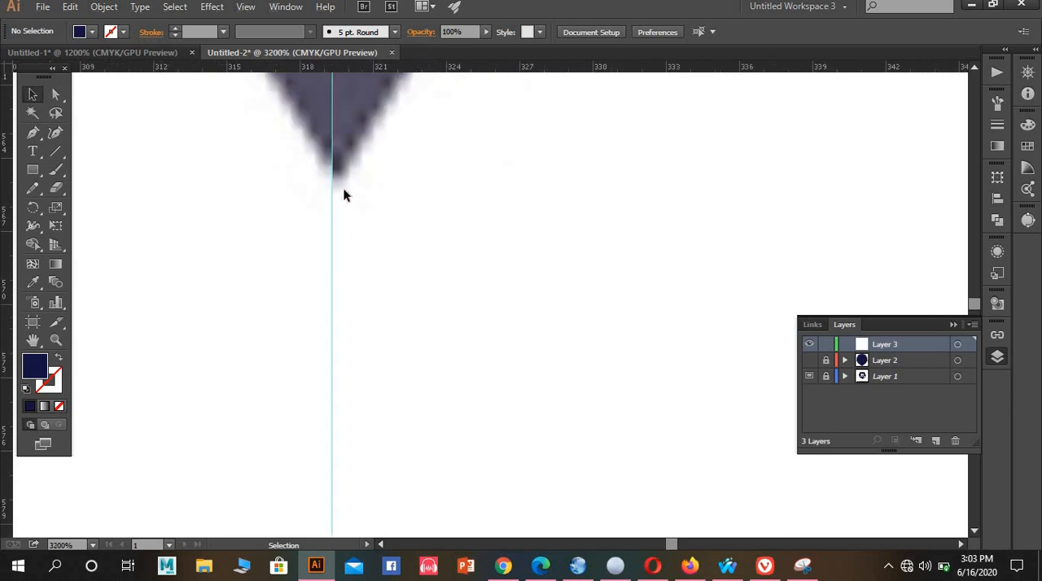
pyautogui.rightClick(345, 195)
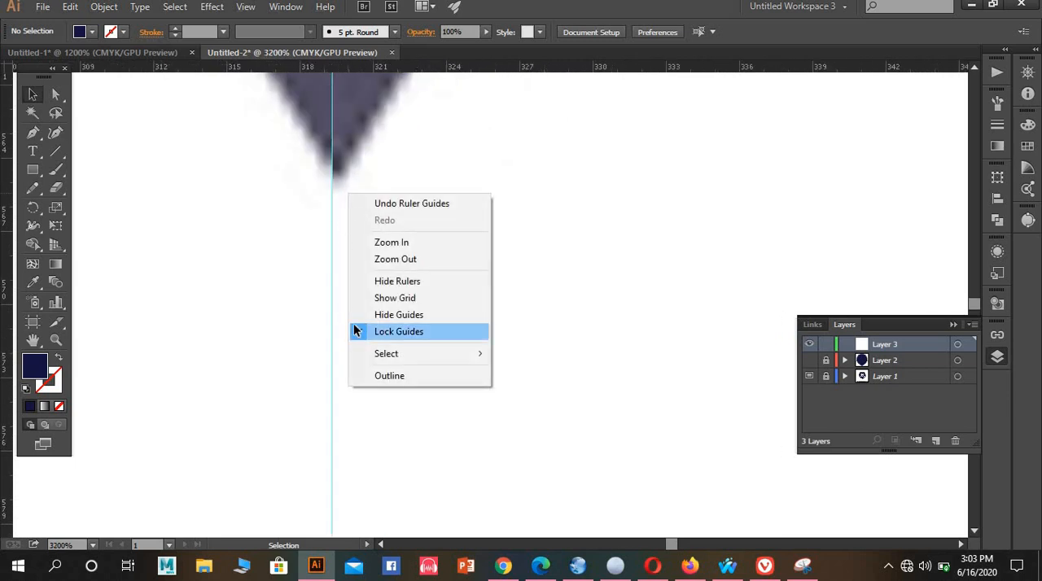
pyautogui.click(358, 332)
pyautogui.moveTo(330, 214); pyautogui.dragTo(340, 216)
pyautogui.rightClick(358, 222)
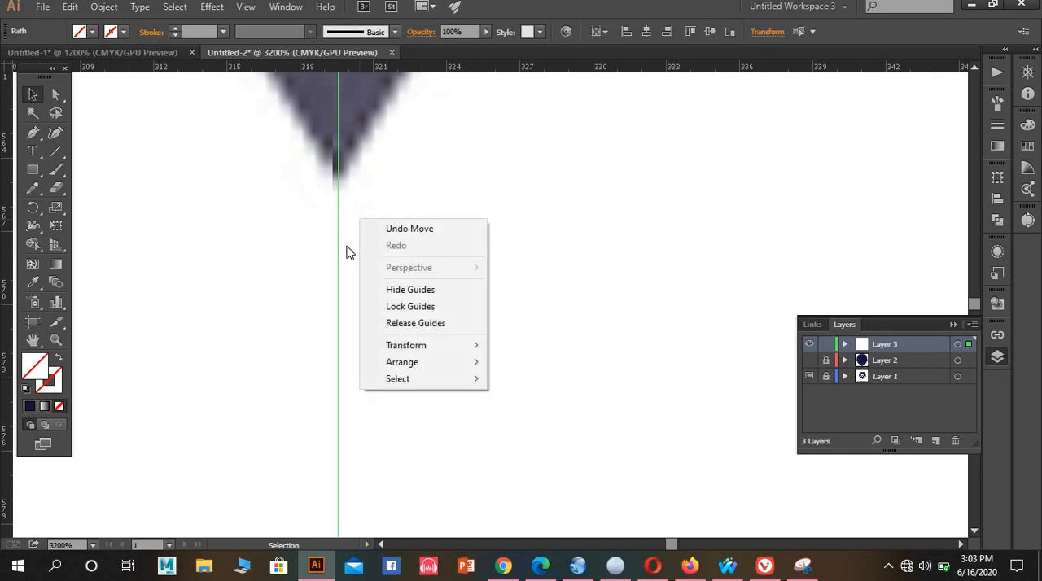
pyautogui.click(383, 305)
# Set up the Pen tool with the default black 1 pt stroke and no fill
pyautogui.scroll(-3, 353, 219)
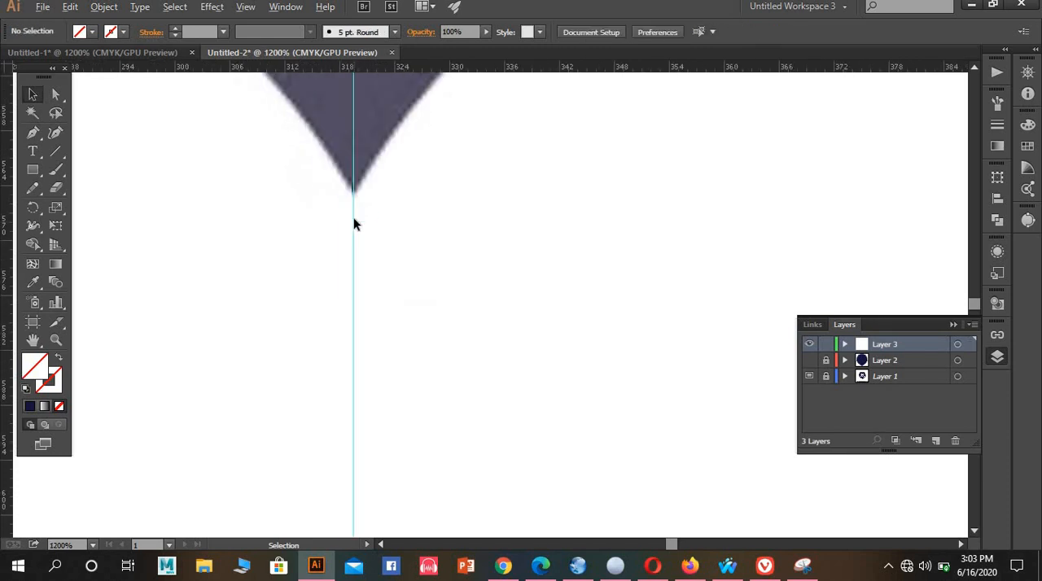
pyautogui.scroll(-3, 354, 214)
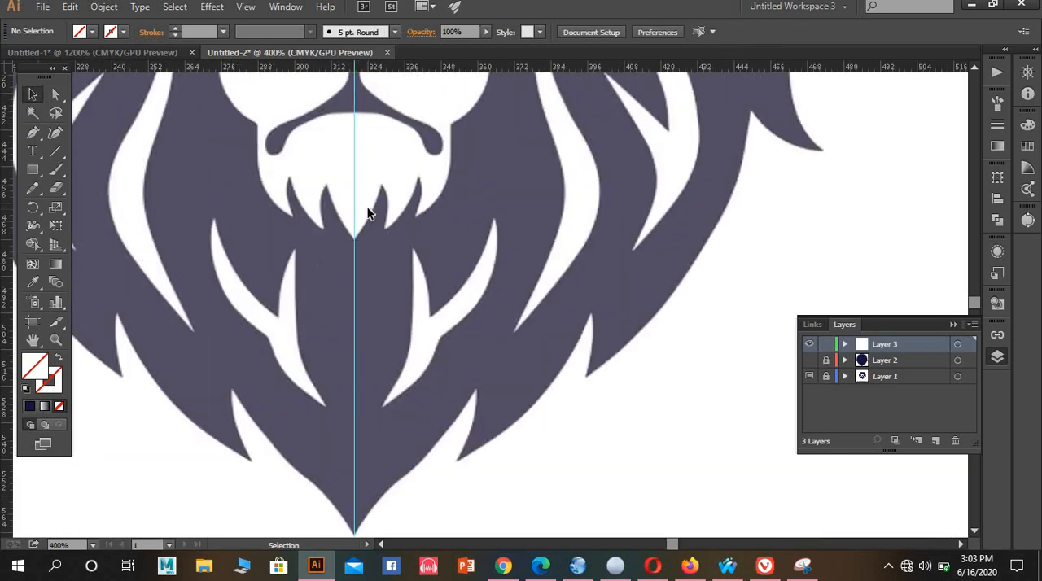
pyautogui.scroll(2, 345, 326)
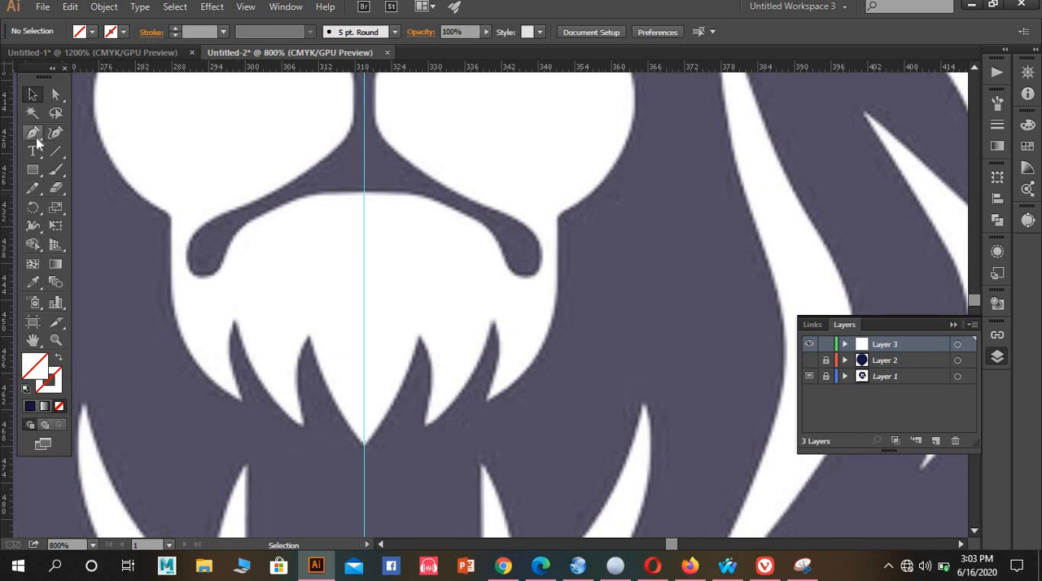
pyautogui.click(25, 390)
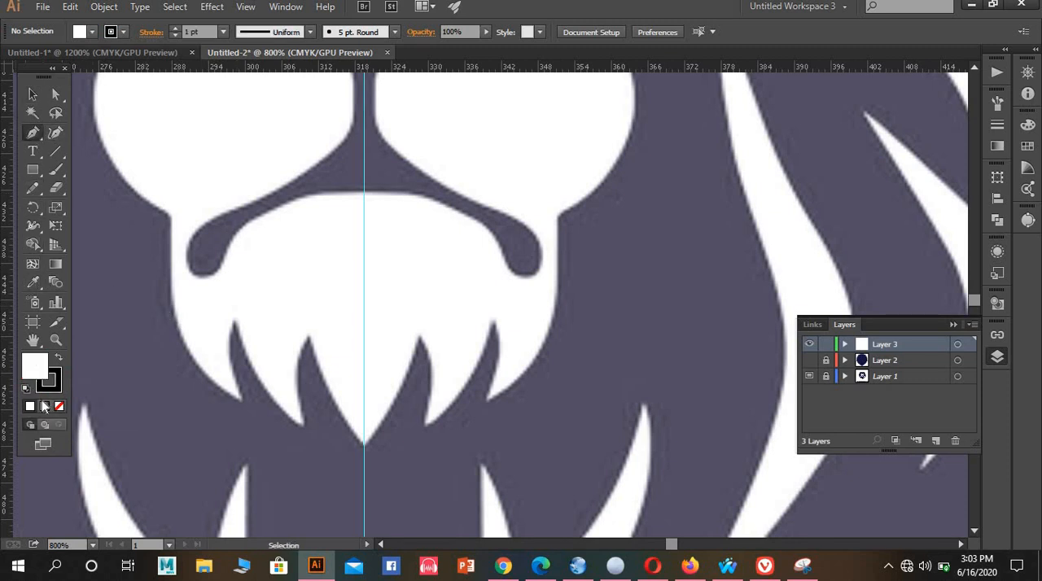
pyautogui.scroll(12, 335, 220)
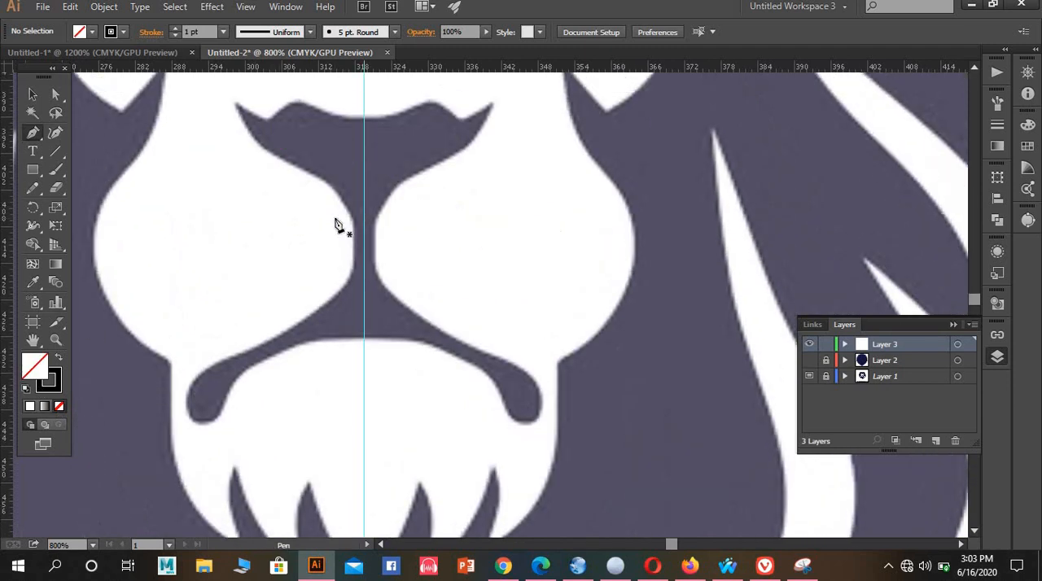
pyautogui.scroll(-12, 341, 210)
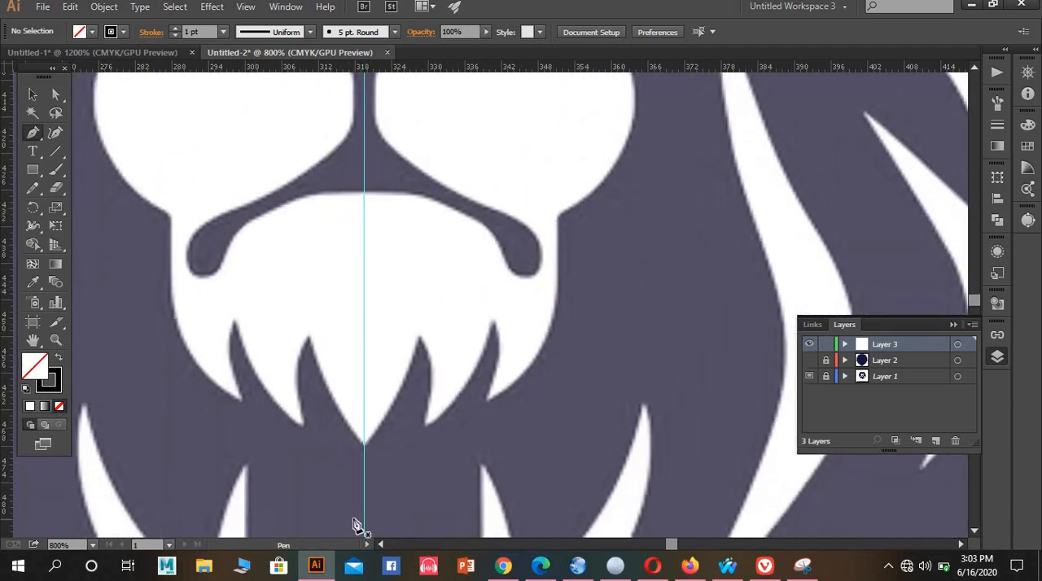
# Trace the left edge of the beard's central tuft from its tip on the guide up to the first notch peak
pyautogui.scroll(4, 357, 526)
pyautogui.moveTo(392, 218); pyautogui.dragTo(507, 392)
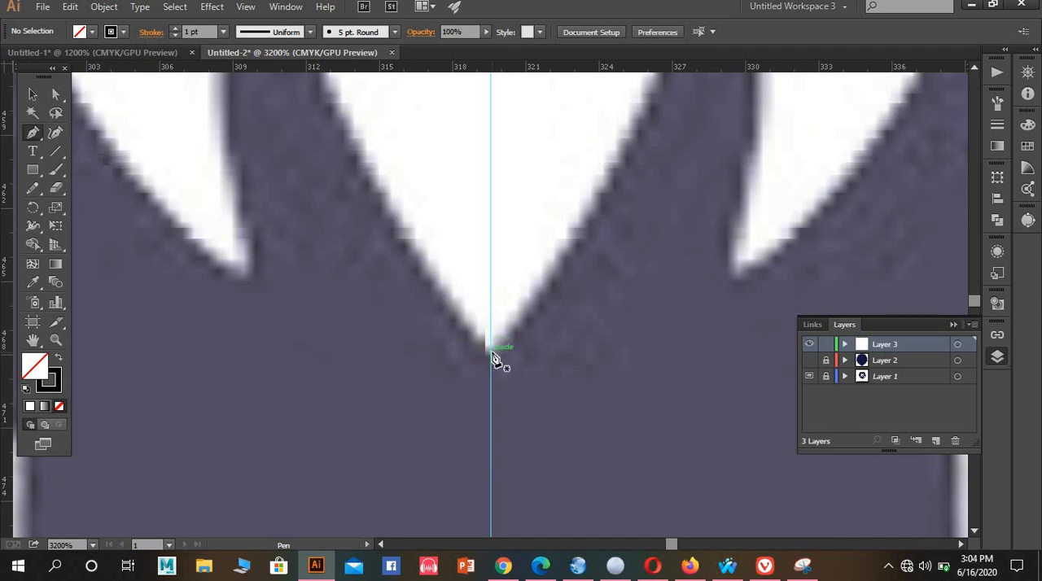
pyautogui.moveTo(489, 350); pyautogui.dragTo(260, 113)
pyautogui.scroll(4, 342, 177)
pyautogui.scroll(-1, 275, 126)
pyautogui.scroll(4, 259, 78)
pyautogui.moveTo(259, 284); pyautogui.dragTo(228, 109)
pyautogui.scroll(-2, 228, 108)
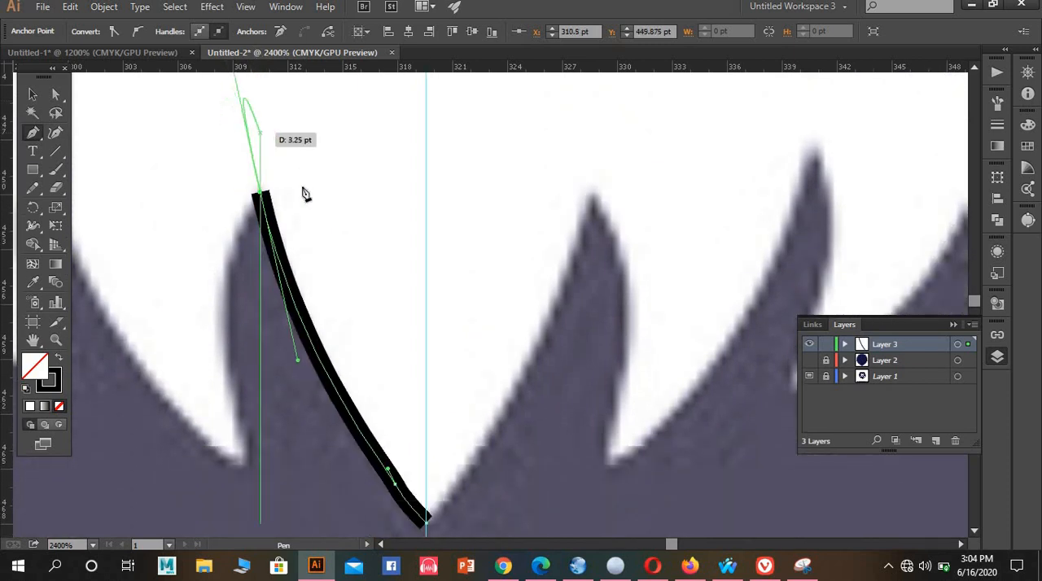
# Redraw the left edge of the beard's central tuft up to the first notch peak, and trace the notch's outer edge down to the second tuft's tip
pyautogui.hotkey('ctrl', 'z')
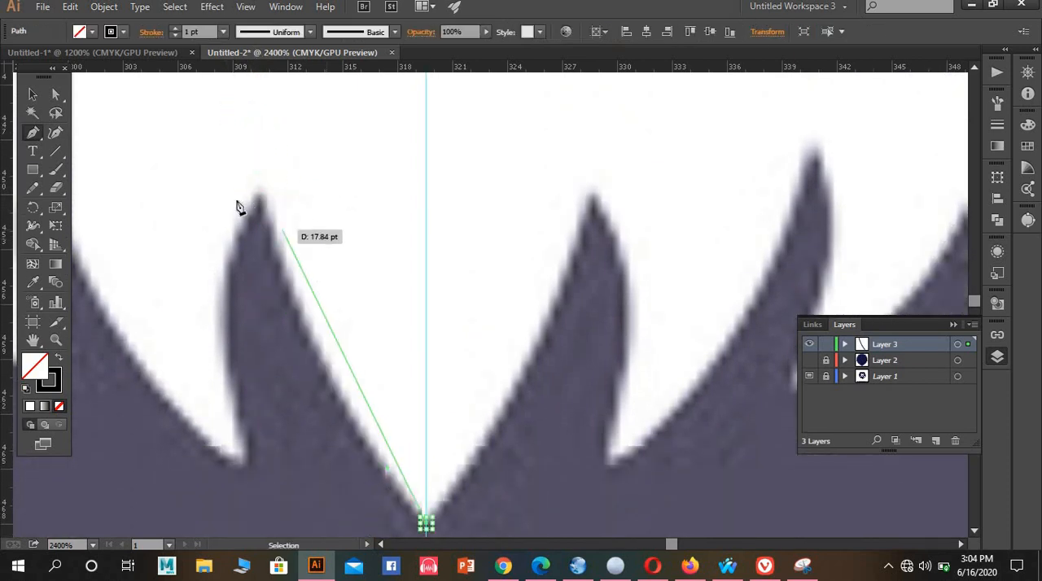
pyautogui.click(262, 189)
pyautogui.moveTo(261, 169)
pyautogui.mouseDown()
pyautogui.moveTo(260, 77)
pyautogui.moveTo(245, 169)
pyautogui.moveTo(244, 158)
pyautogui.mouseUp()
pyautogui.moveTo(266, 197); pyautogui.dragTo(254, 479)
pyautogui.moveTo(265, 532); pyautogui.dragTo(314, 470)
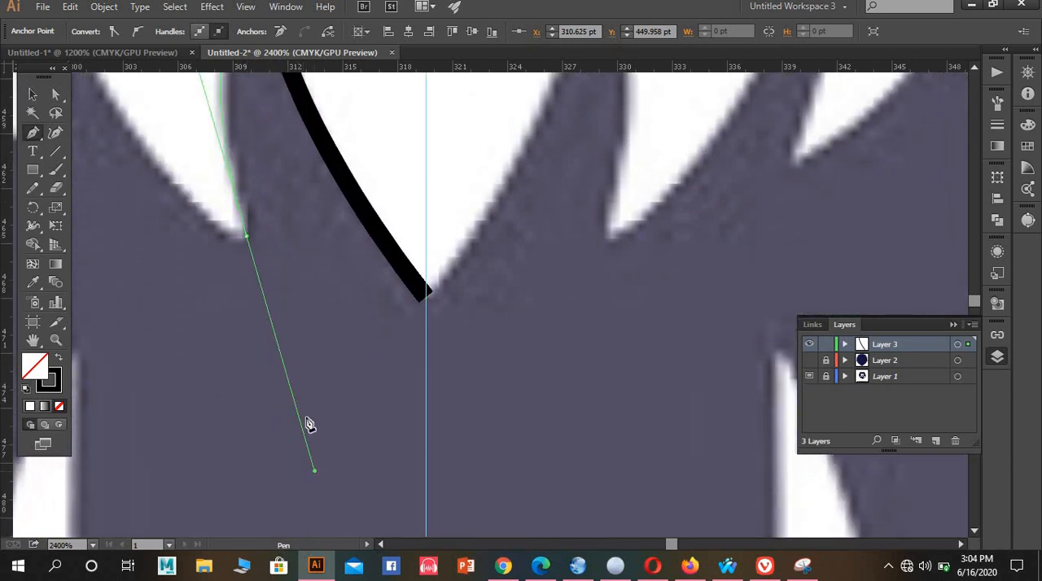
pyautogui.scroll(5, 294, 360)
pyautogui.click(247, 328)
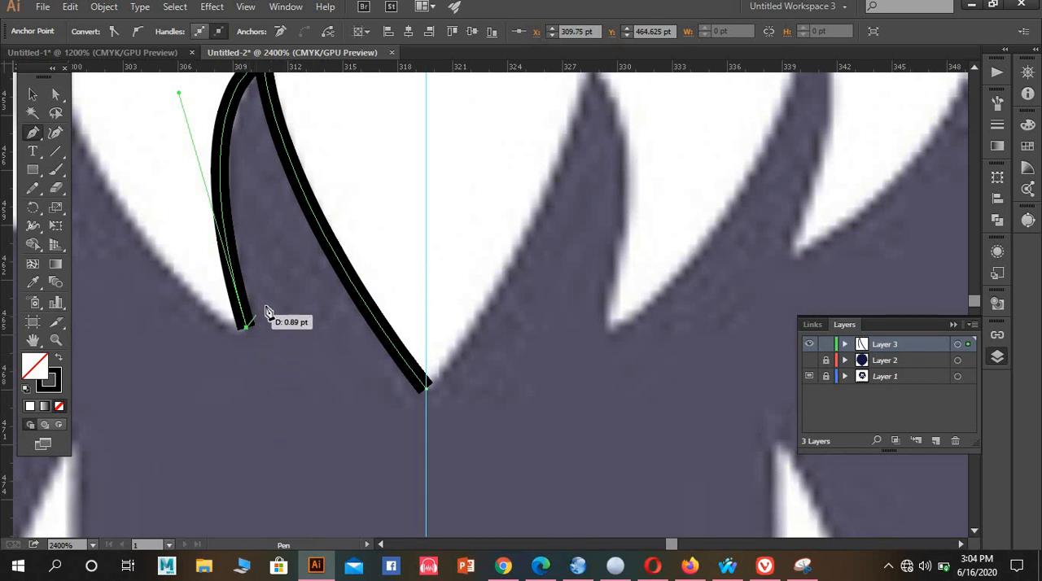
# Trace the second beard tuft's outer edge up to the second notch peak and back down to the outer tuft's tip
pyautogui.scroll(-1, 262, 310)
pyautogui.moveTo(338, 386); pyautogui.dragTo(452, 512)
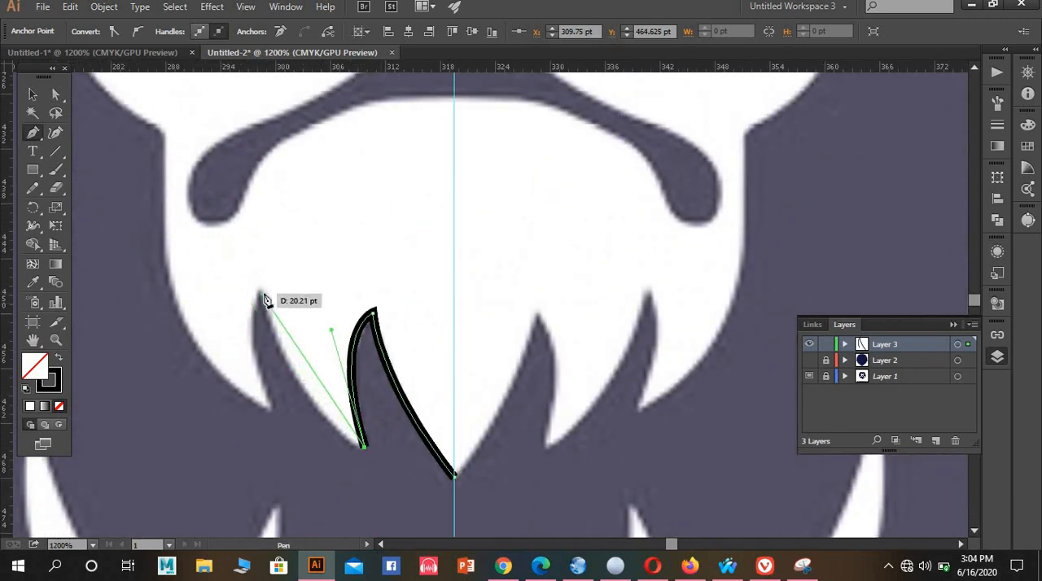
pyautogui.moveTo(259, 261)
pyautogui.mouseDown()
pyautogui.moveTo(200, 176)
pyautogui.moveTo(193, 132)
pyautogui.moveTo(205, 140)
pyautogui.mouseUp()
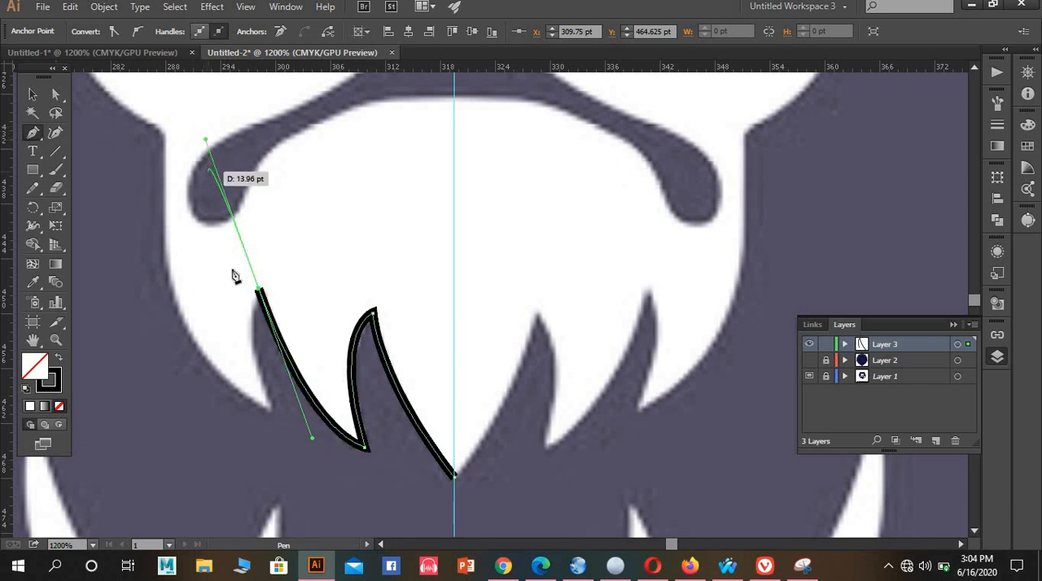
pyautogui.moveTo(254, 401); pyautogui.dragTo(290, 433)
pyautogui.moveTo(272, 409); pyautogui.dragTo(290, 446)
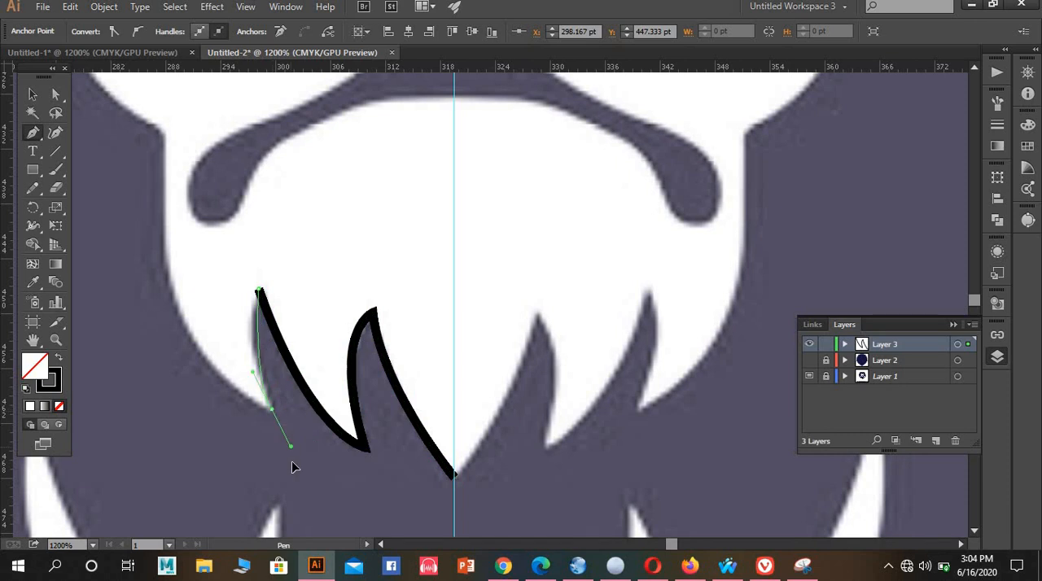
# Continue the path along the outer beard tuft's curve and straight up the jaw side to the corner below the cheek
pyautogui.moveTo(272, 409); pyautogui.dragTo(133, 196)
pyautogui.scroll(2, 170, 228)
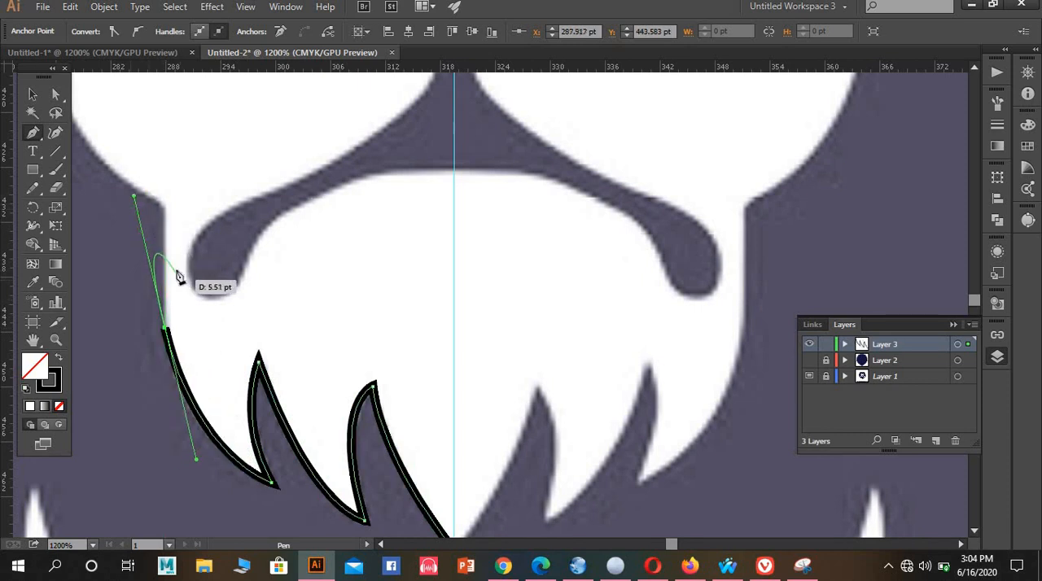
pyautogui.click(166, 328)
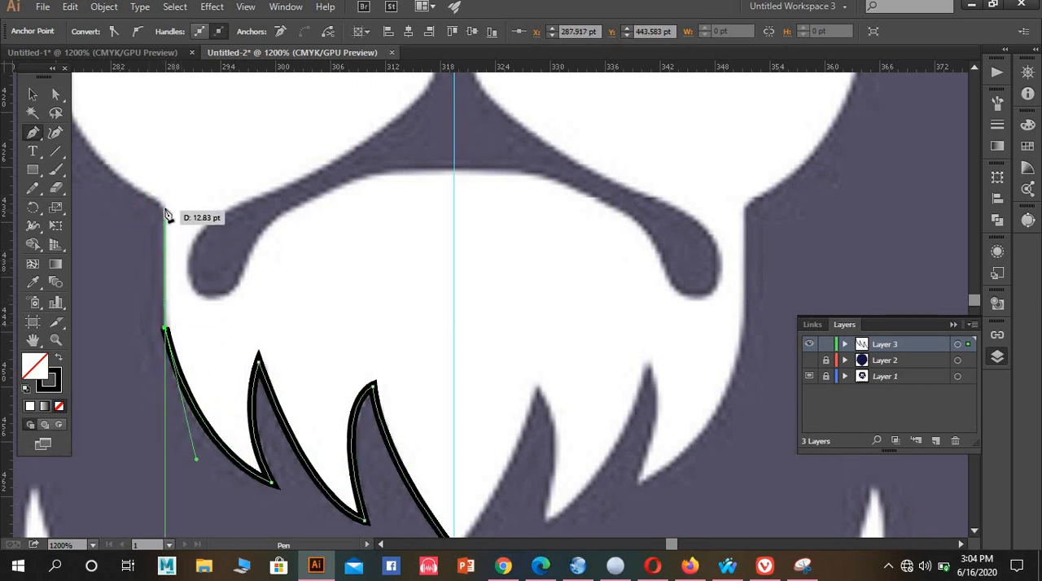
pyautogui.click(164, 208)
# Trace the rounded lower cheek from the jaw corner up to where the dark cheek spike begins
pyautogui.moveTo(246, 292); pyautogui.dragTo(420, 490)
pyautogui.moveTo(221, 236); pyautogui.dragTo(214, 115)
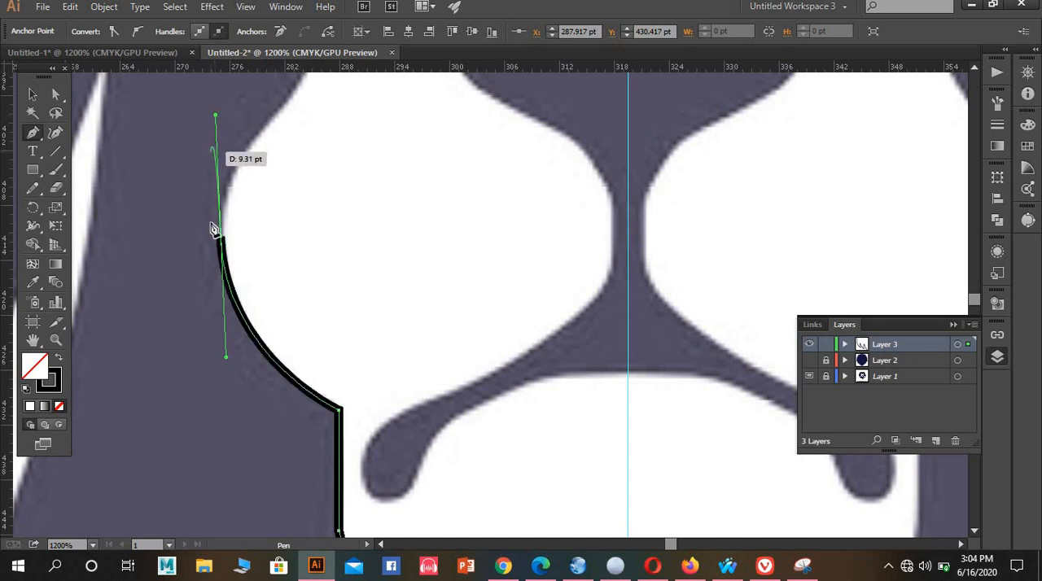
pyautogui.click(221, 236)
pyautogui.scroll(2, 230, 219)
pyautogui.moveTo(229, 220); pyautogui.dragTo(273, 210)
pyautogui.moveTo(273, 210); pyautogui.dragTo(333, 169)
pyautogui.moveTo(273, 211); pyautogui.dragTo(328, 166)
# Trace the dark cheek spike with a curved edge up to its tip and a straight edge back down to its outer base
pyautogui.scroll(3, 273, 213)
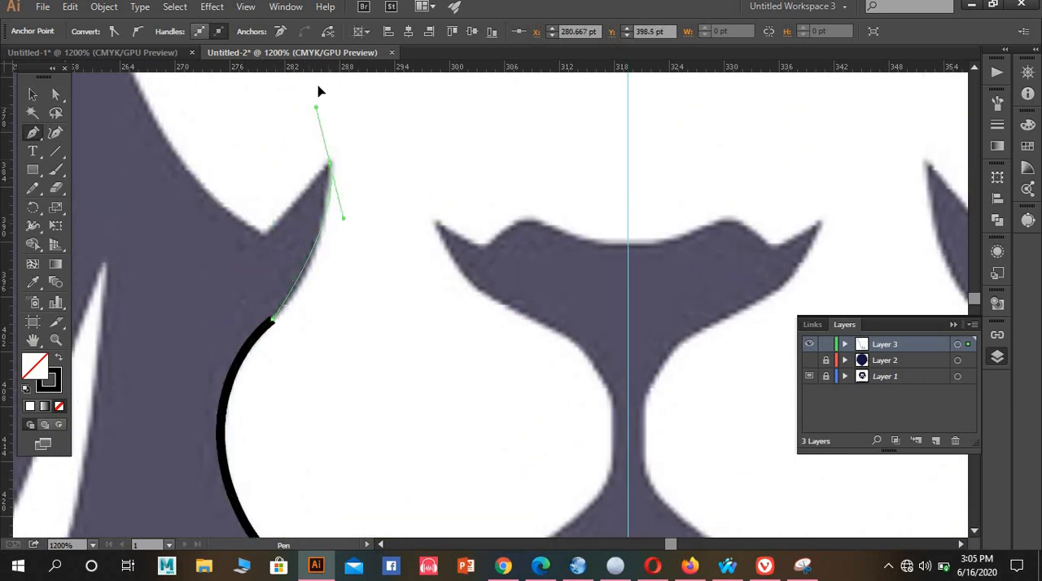
pyautogui.moveTo(324, 75); pyautogui.dragTo(337, 149)
pyautogui.moveTo(330, 280); pyautogui.dragTo(270, 355)
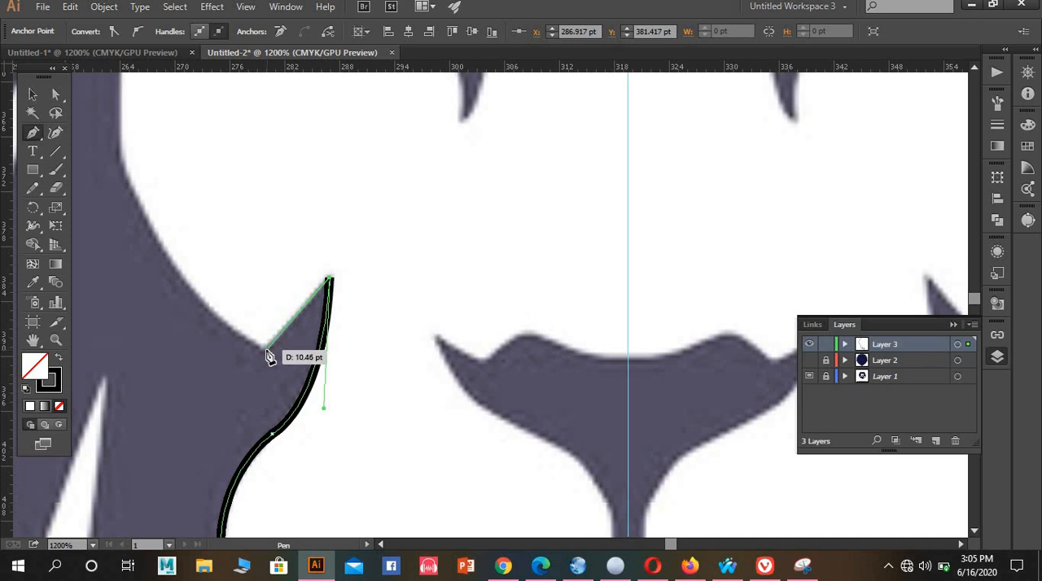
pyautogui.click(264, 349)
pyautogui.scroll(2, 212, 296)
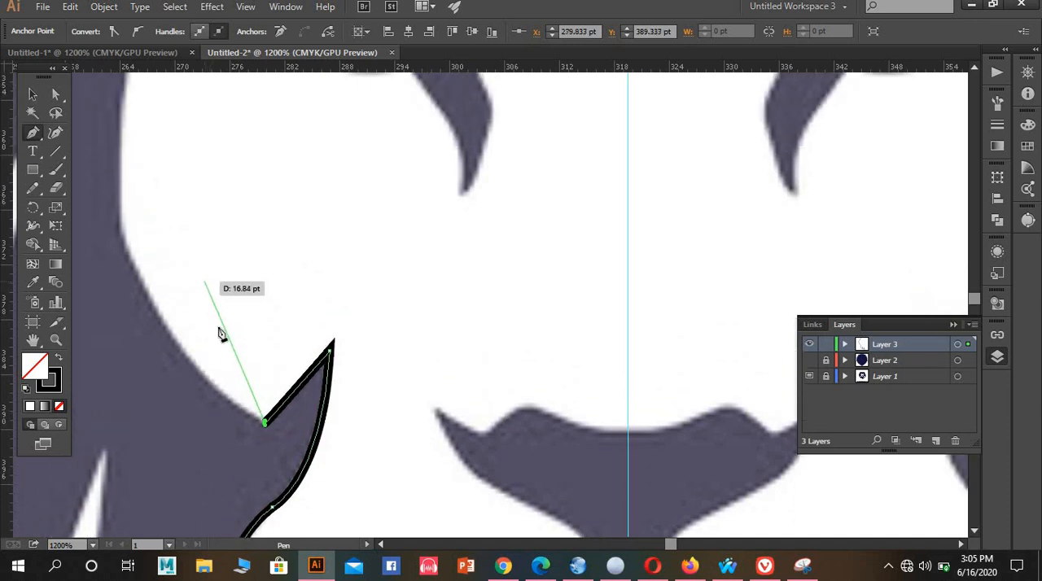
pyautogui.hotkey('ctrl', 'z')
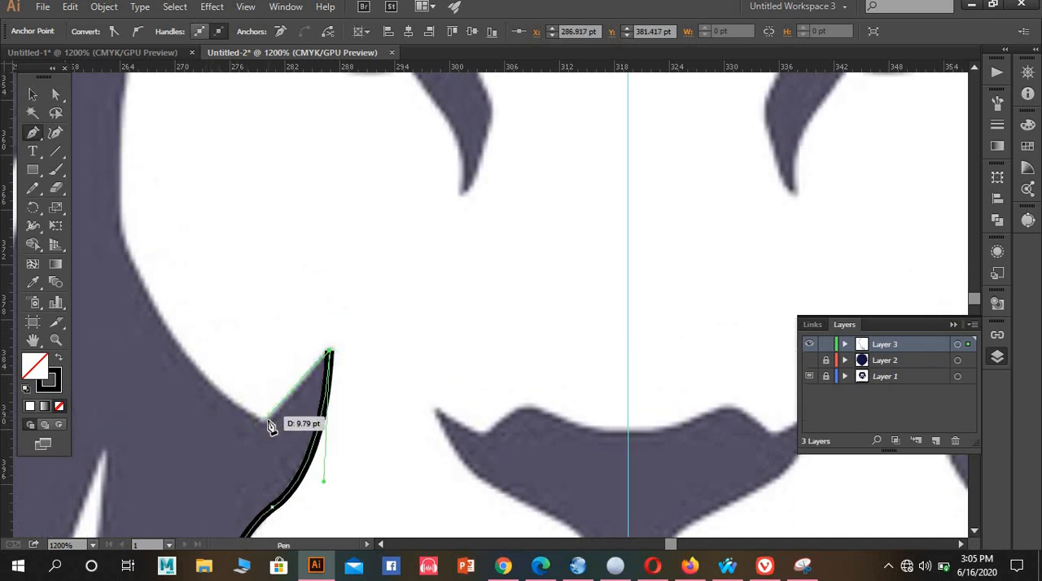
pyautogui.moveTo(264, 423); pyautogui.dragTo(124, 228)
pyautogui.keyDown('ctrl'); pyautogui.click(128, 204); pyautogui.keyUp('ctrl')
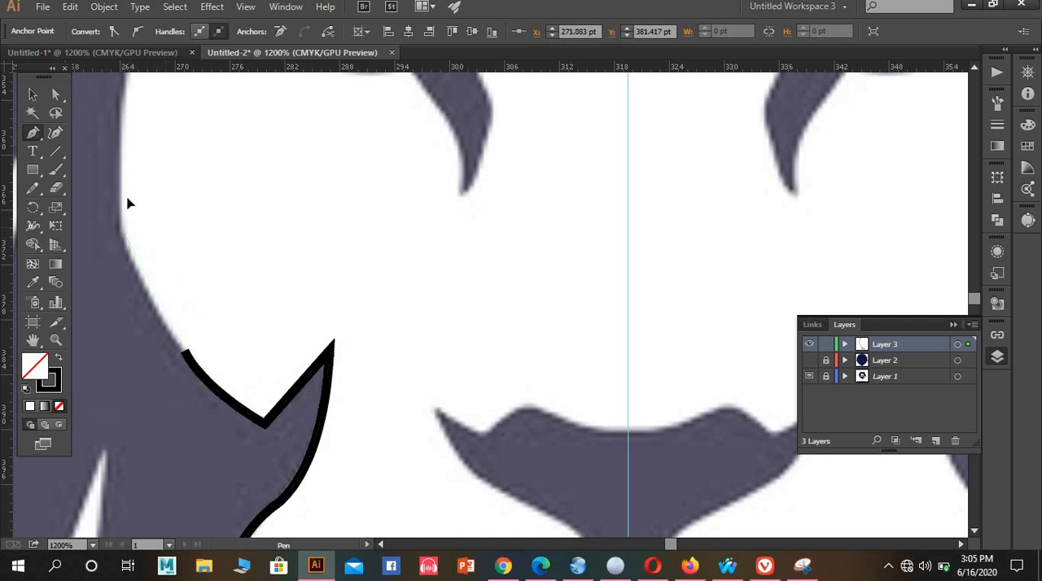
pyautogui.moveTo(121, 170); pyautogui.dragTo(122, 168)
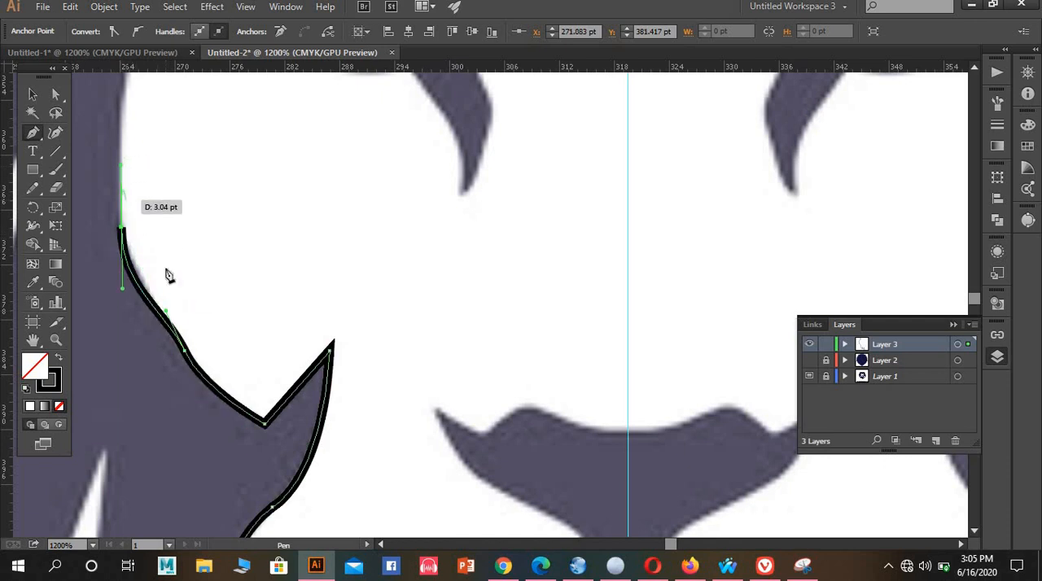
pyautogui.hotkey('ctrl', 'z')
pyautogui.moveTo(191, 363); pyautogui.dragTo(186, 359)
pyautogui.click(183, 347)
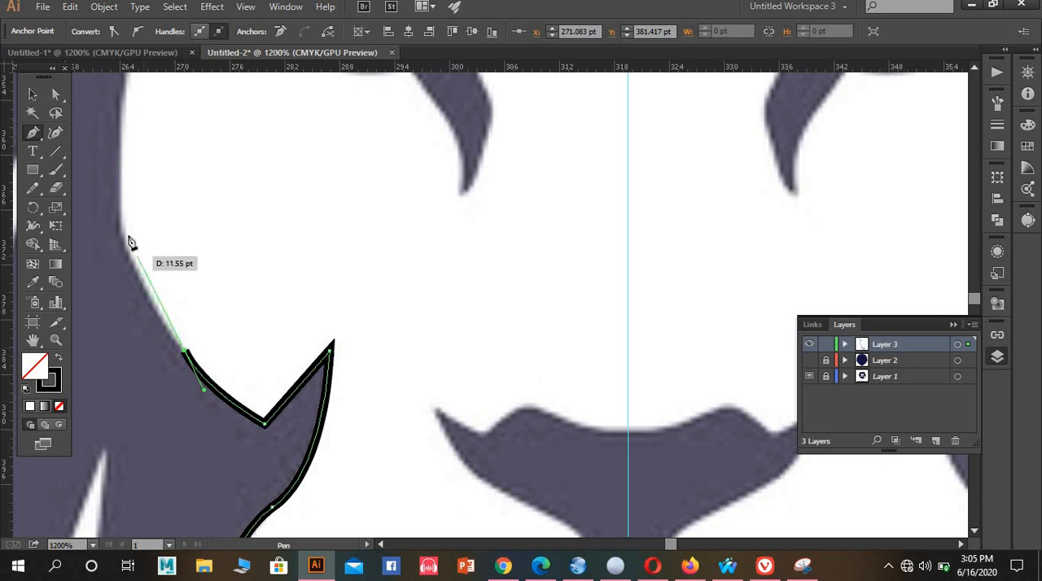
pyautogui.moveTo(119, 229); pyautogui.dragTo(124, 212)
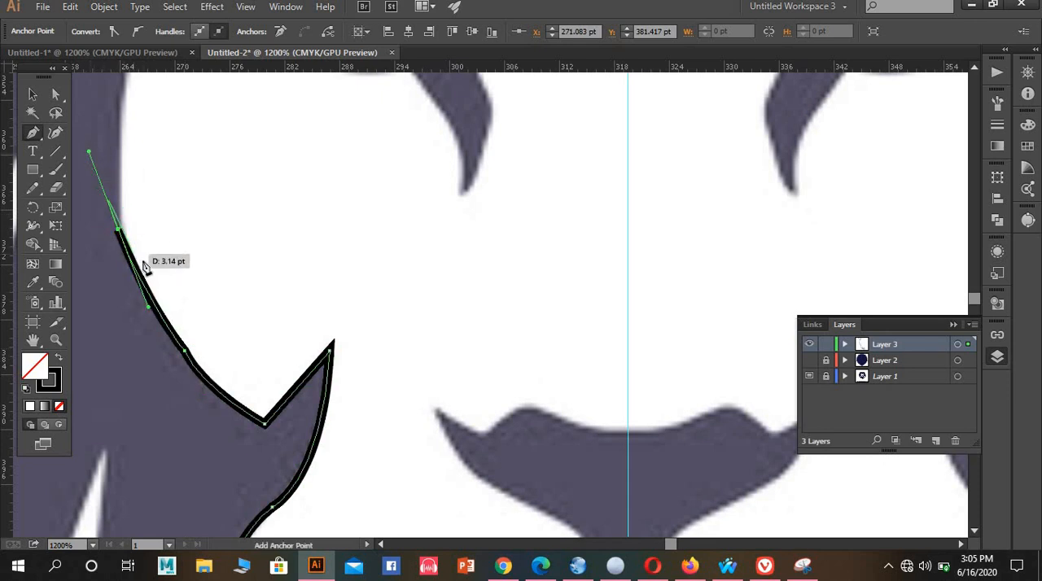
pyautogui.scroll(1, 156, 272)
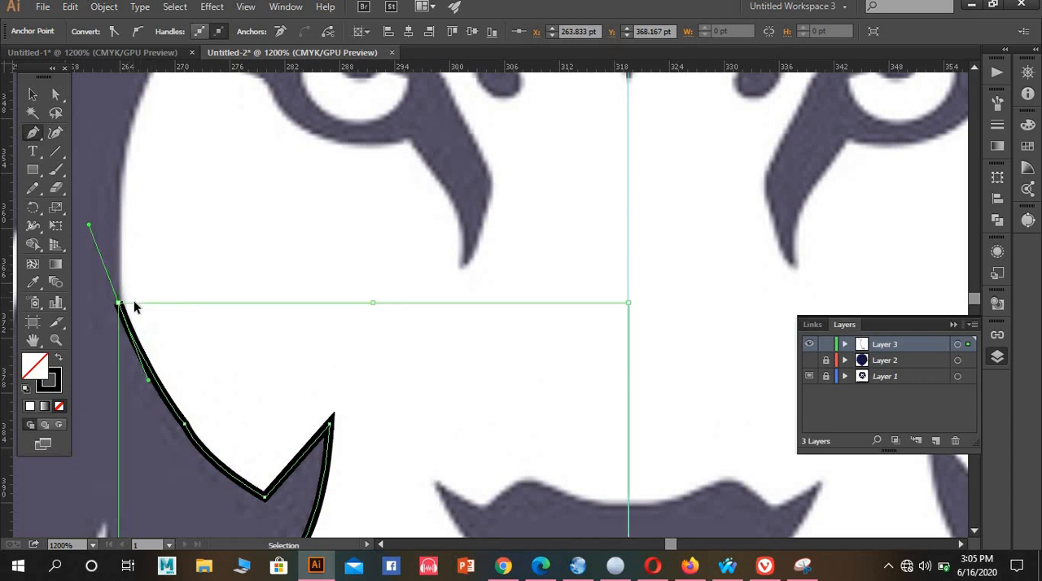
pyautogui.hotkey('ctrl', 'z')
pyautogui.moveTo(119, 310); pyautogui.dragTo(126, 296)
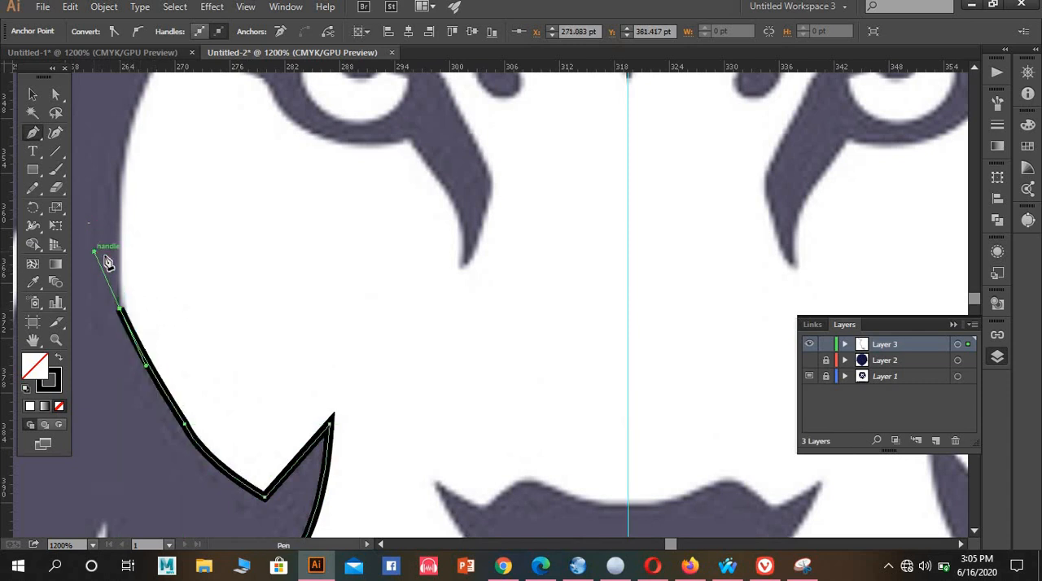
pyautogui.hotkey('ctrl', 'z')
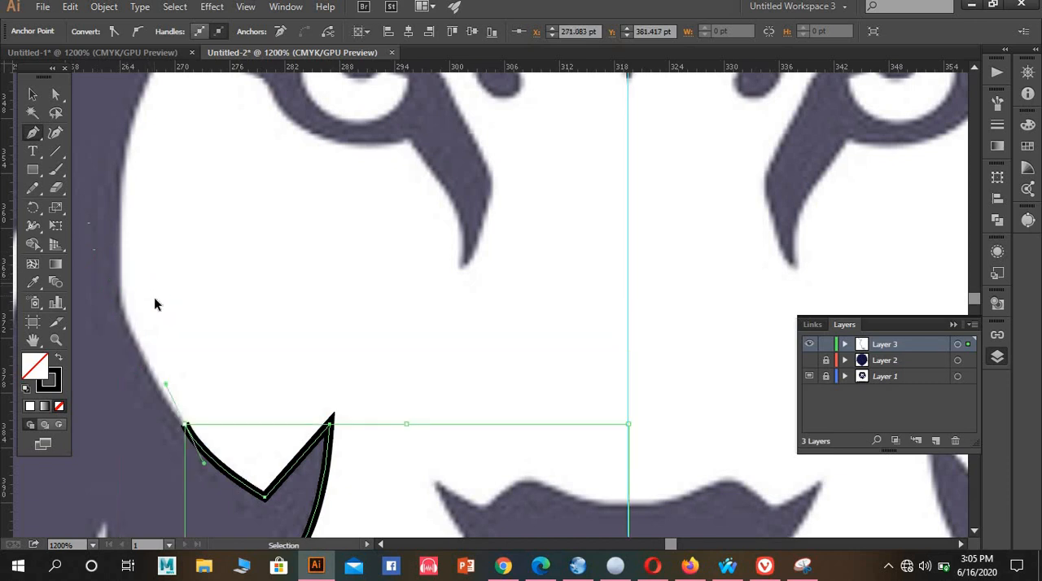
pyautogui.hotkey('ctrl', 'z')
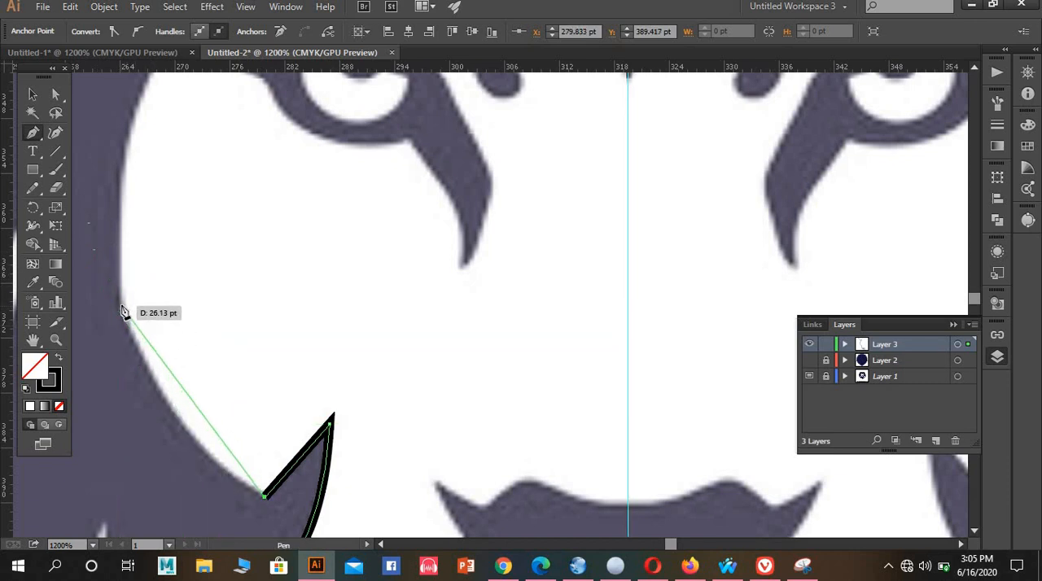
# Trace the outer cheek above the spike as one smooth curve, and add a straight vertical segment up the face side
pyautogui.moveTo(119, 307); pyautogui.dragTo(75, 152)
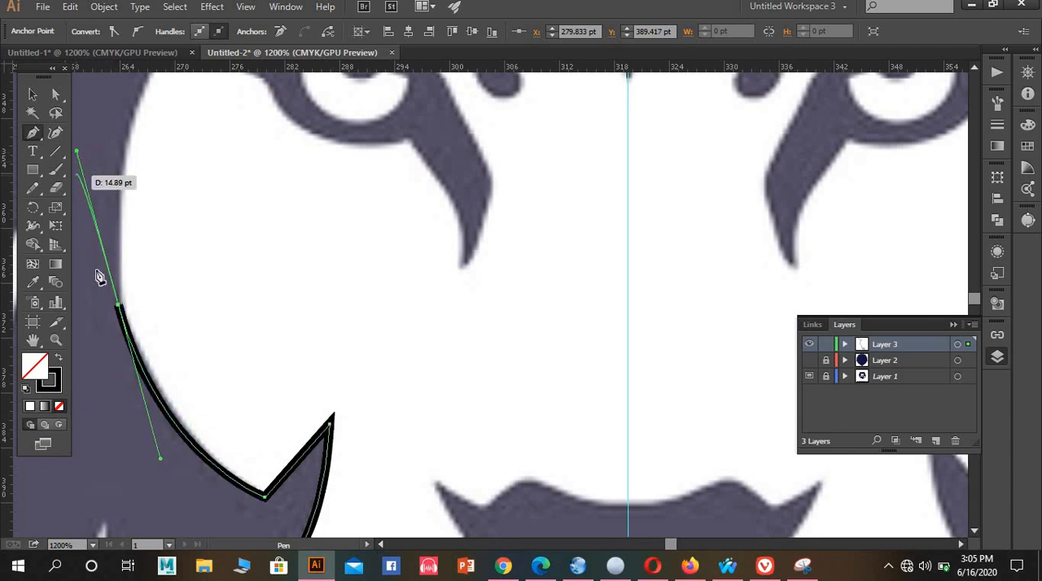
pyautogui.click(120, 307)
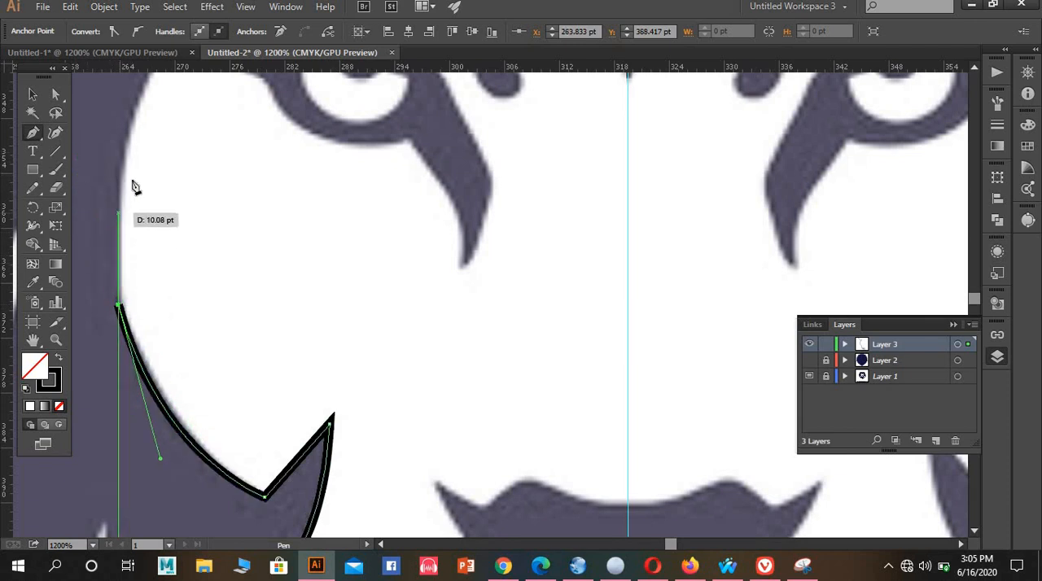
pyautogui.scroll(3, 136, 232)
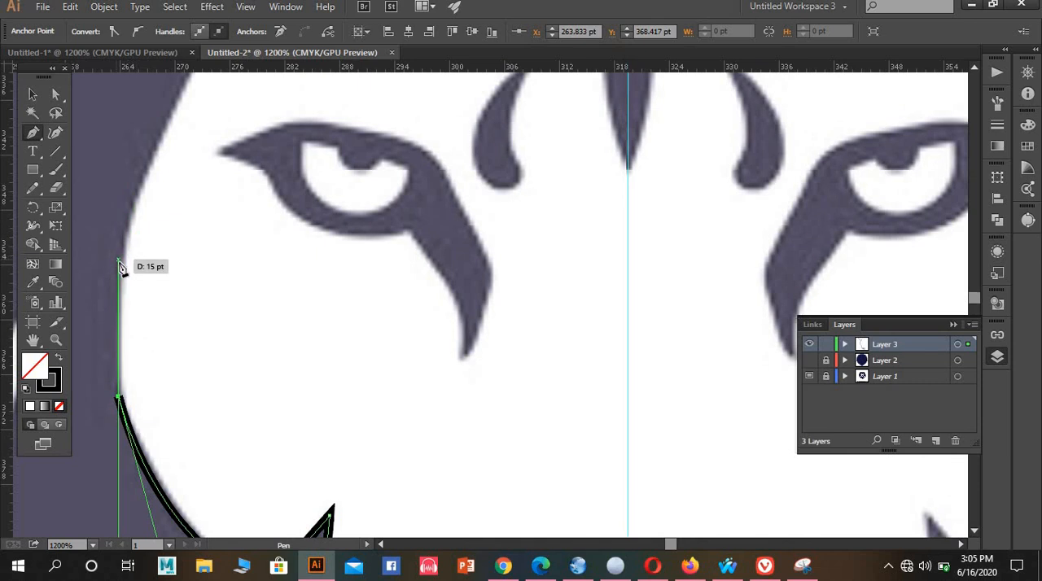
pyautogui.click(119, 269)
# Trace the slanted temple edge upward past the left eye towards the forehead
pyautogui.scroll(3, 146, 215)
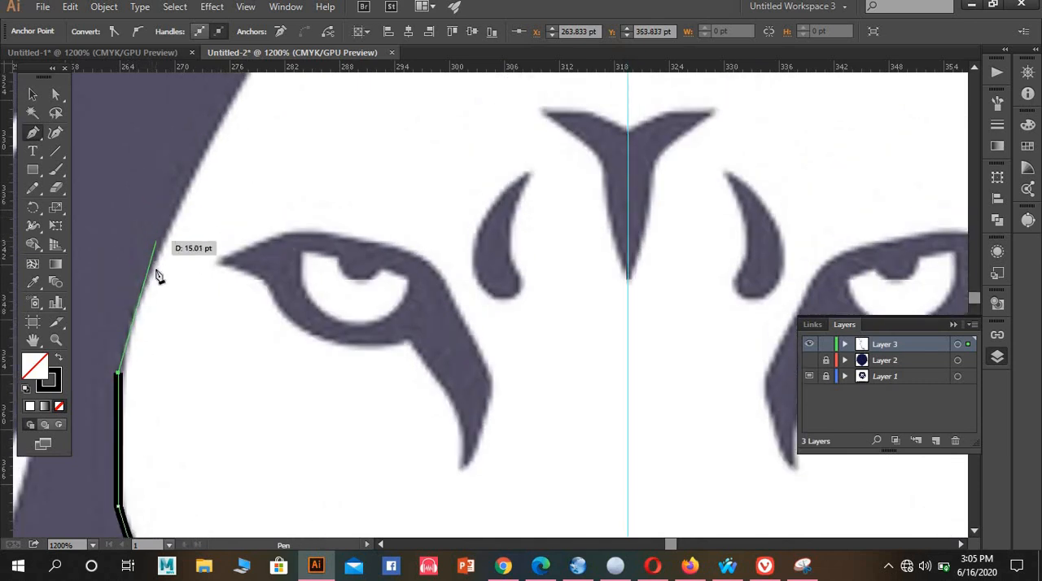
pyautogui.click(147, 281)
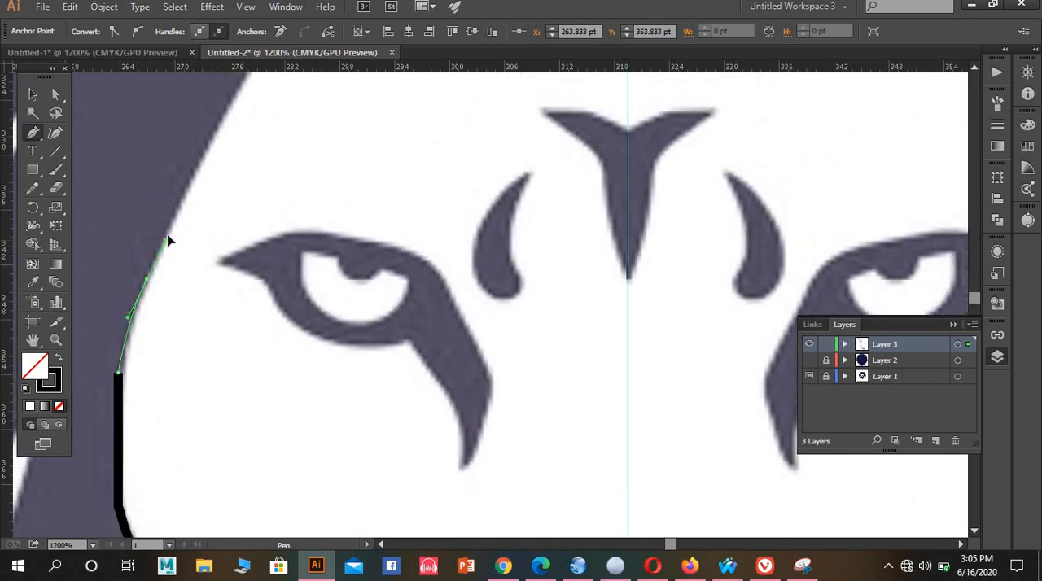
pyautogui.click(167, 237)
pyautogui.click(192, 174)
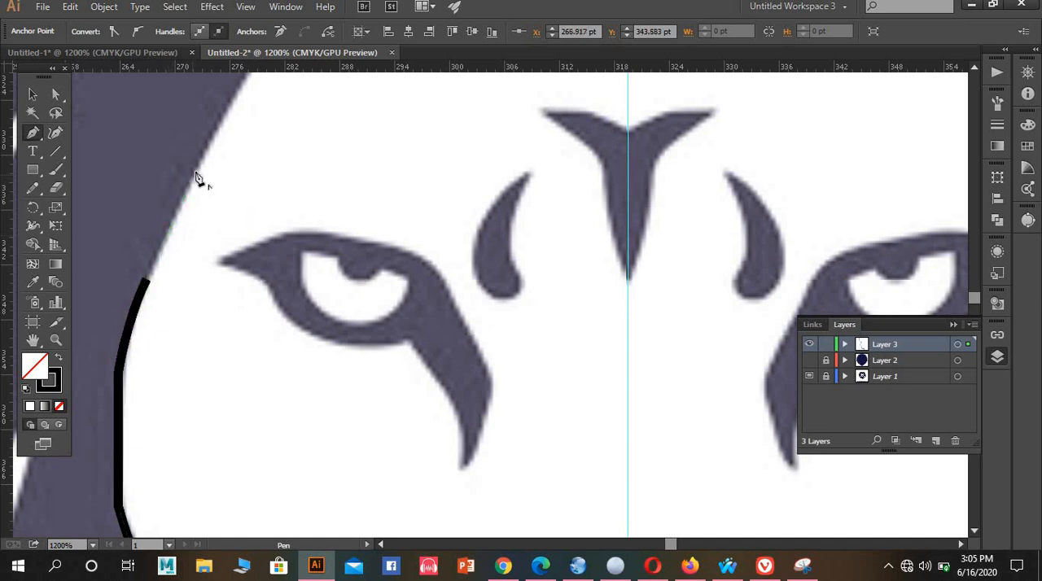
pyautogui.scroll(2, 216, 165)
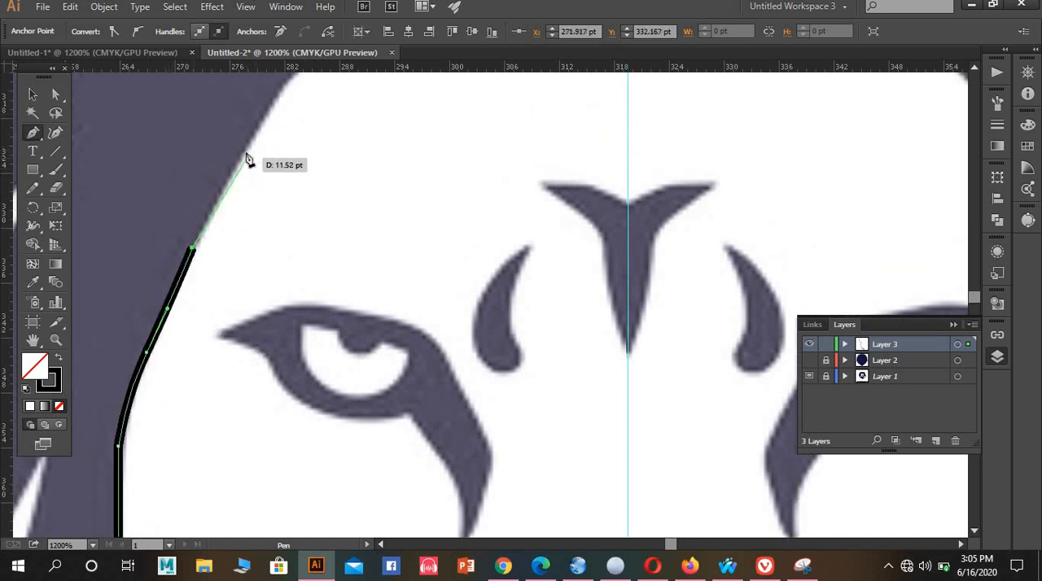
pyautogui.click(244, 153)
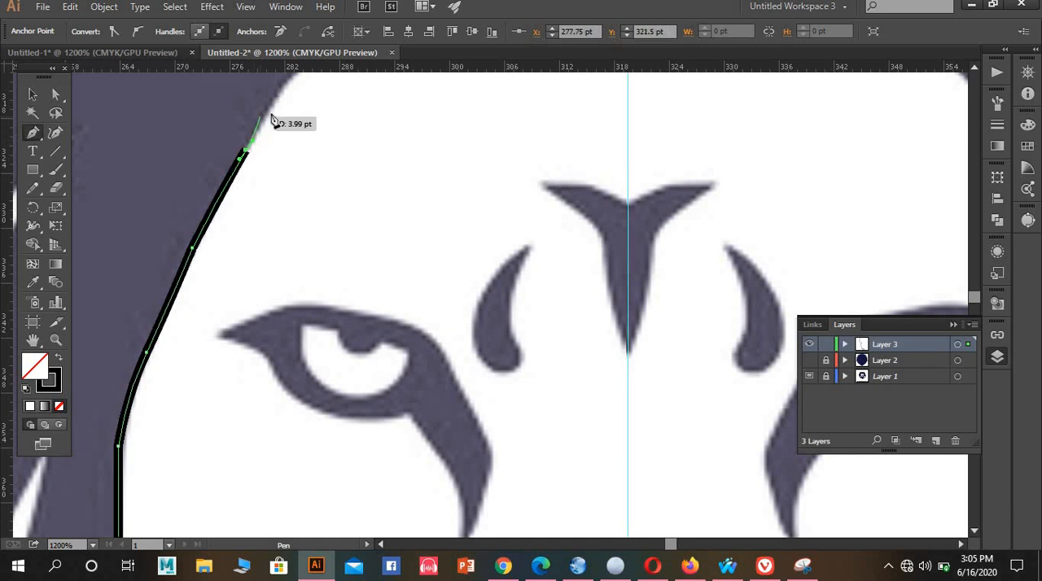
# Curve the path from the top of the temple to the dark point below the thin forehead lock, ending in a corner anchor
pyautogui.moveTo(274, 99); pyautogui.dragTo(274, 89)
pyautogui.scroll(3, 276, 90)
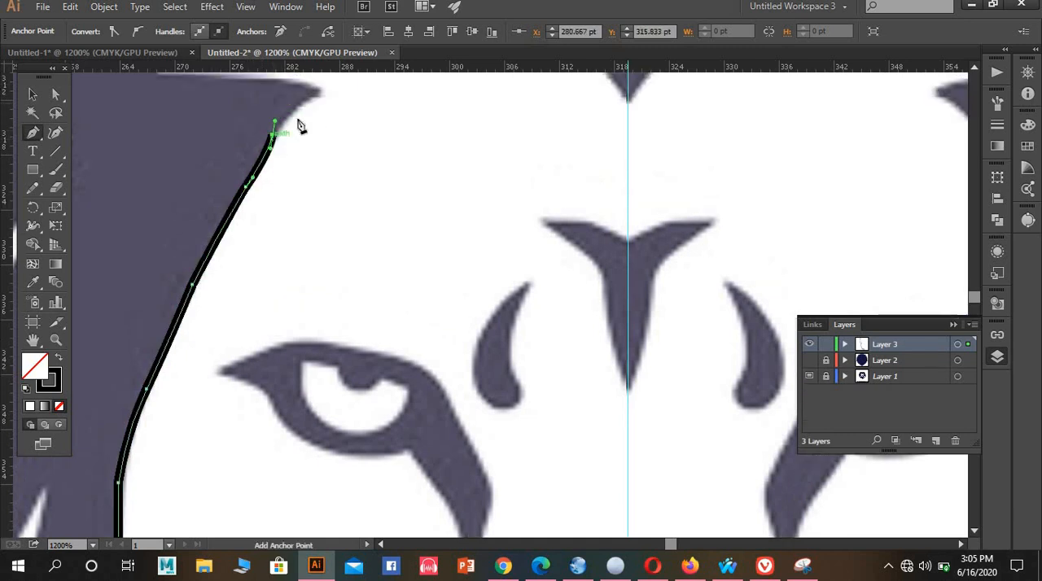
pyautogui.moveTo(321, 149)
pyautogui.mouseDown()
pyautogui.moveTo(326, 157)
pyautogui.moveTo(336, 146)
pyautogui.mouseUp()
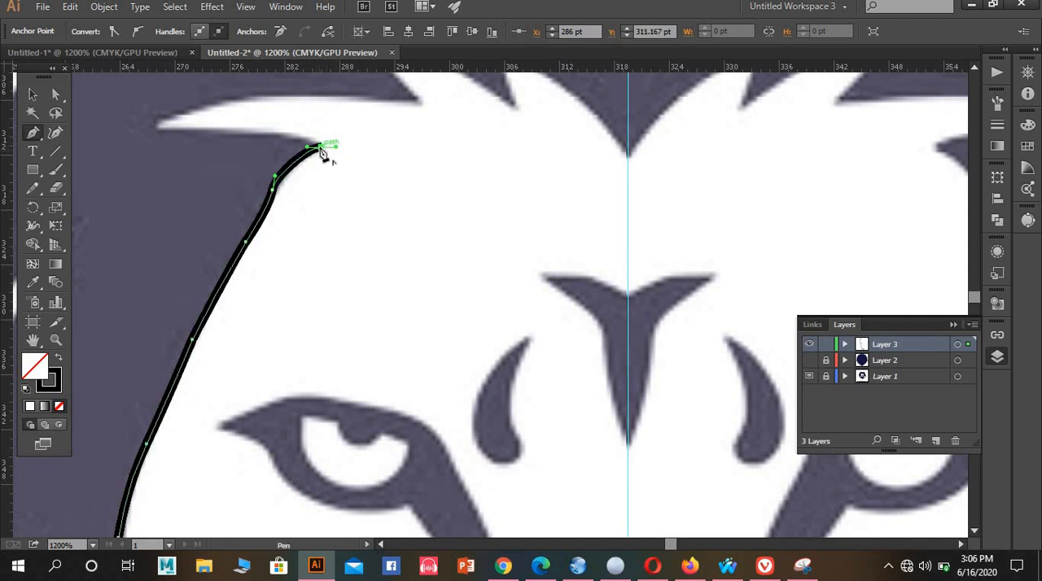
pyautogui.click(322, 149)
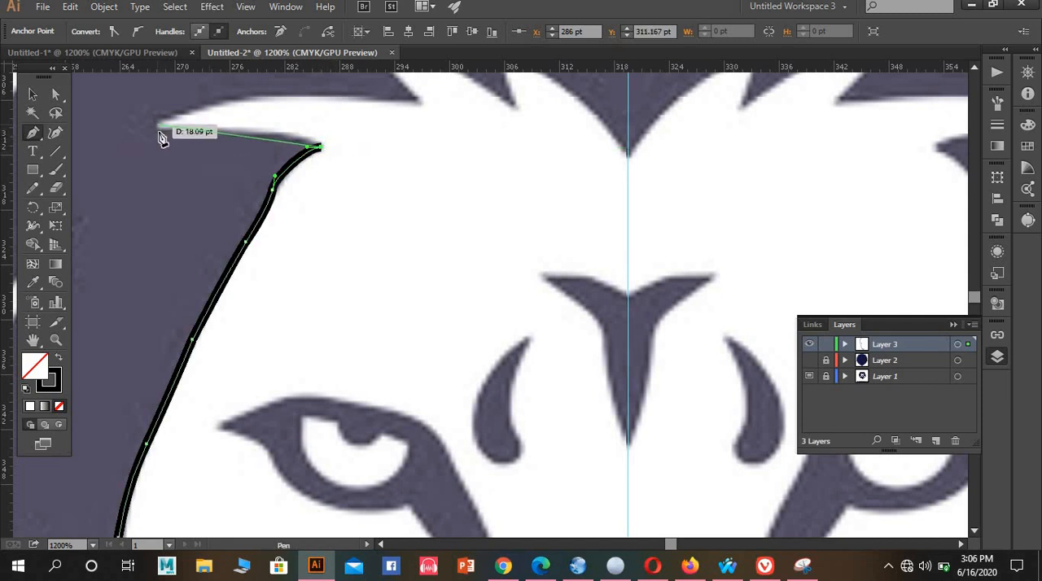
# Trace the thin forehead lock's lower edge out to its pointed tip and its upper edge back to the first fringe notch
pyautogui.moveTo(157, 127); pyautogui.dragTo(93, 131)
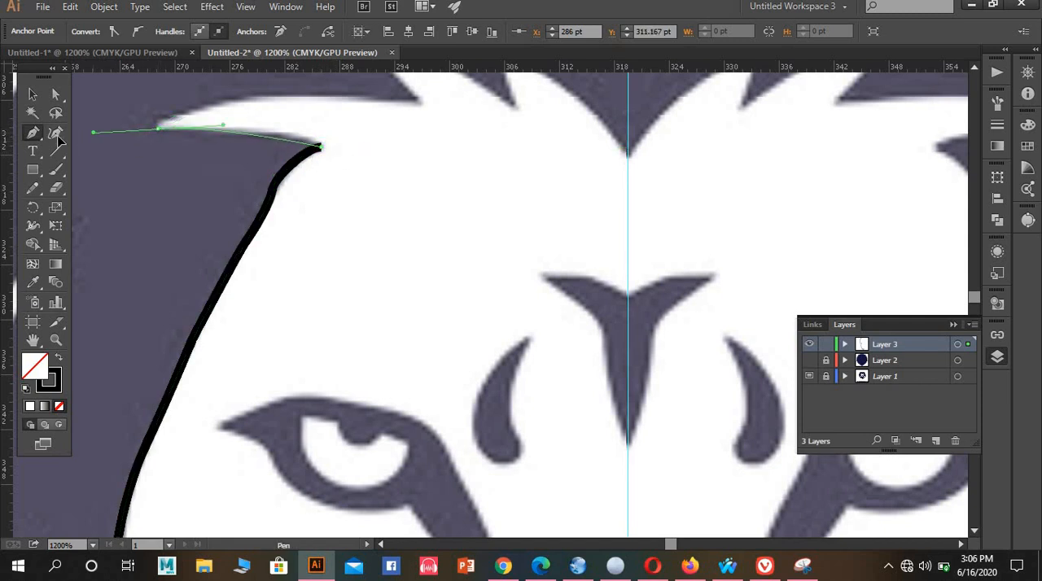
pyautogui.moveTo(23, 139); pyautogui.dragTo(90, 136)
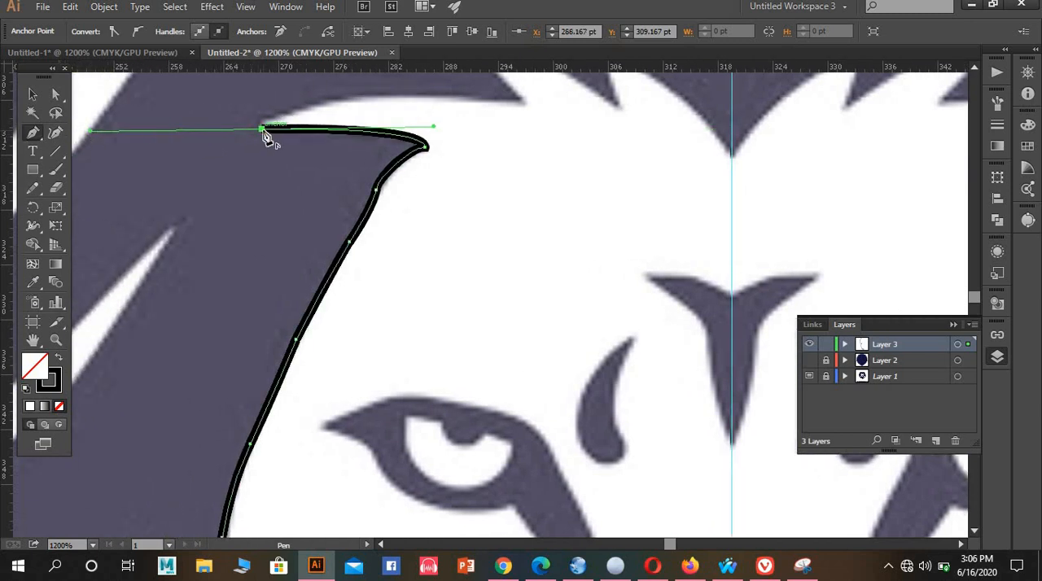
pyautogui.scroll(3, 372, 204)
pyautogui.moveTo(269, 135); pyautogui.dragTo(737, 252)
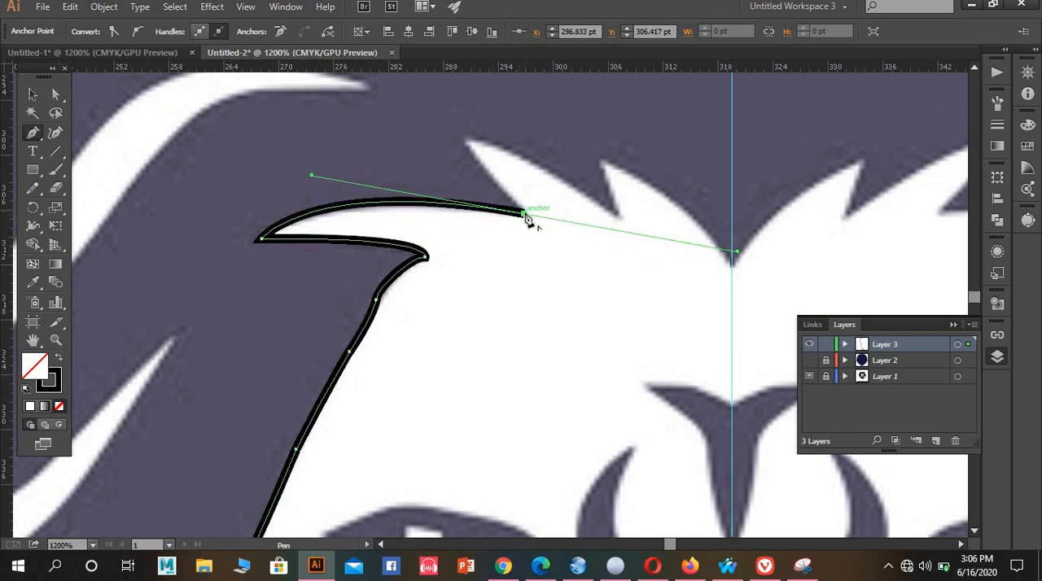
# Trace the first fringe tuft from its notch up to the pointed tip and down to the second notch
pyautogui.moveTo(525, 213); pyautogui.dragTo(467, 179)
pyautogui.scroll(2, 525, 209)
pyautogui.moveTo(467, 177); pyautogui.dragTo(466, 152)
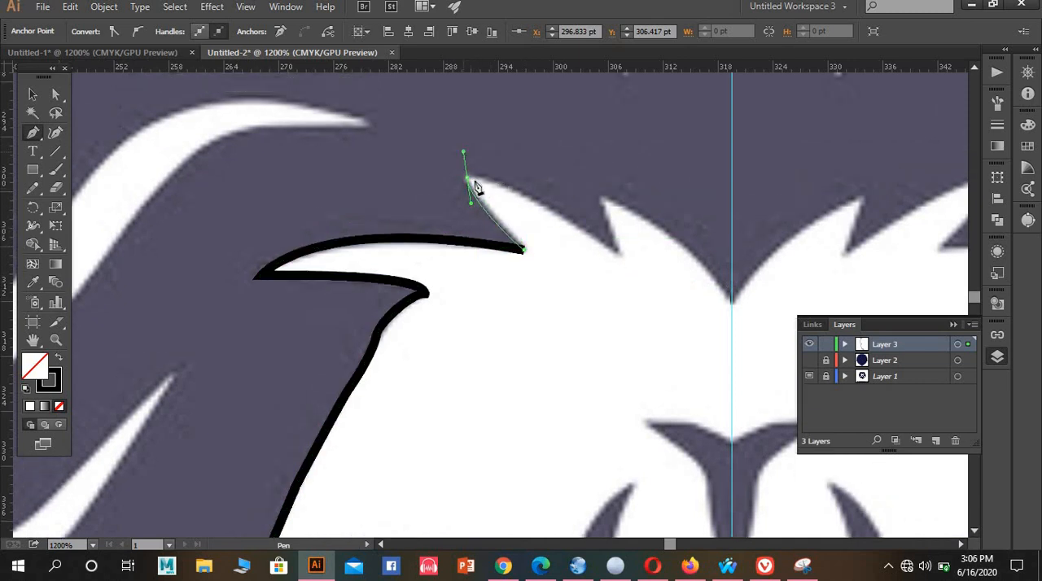
pyautogui.click(467, 177)
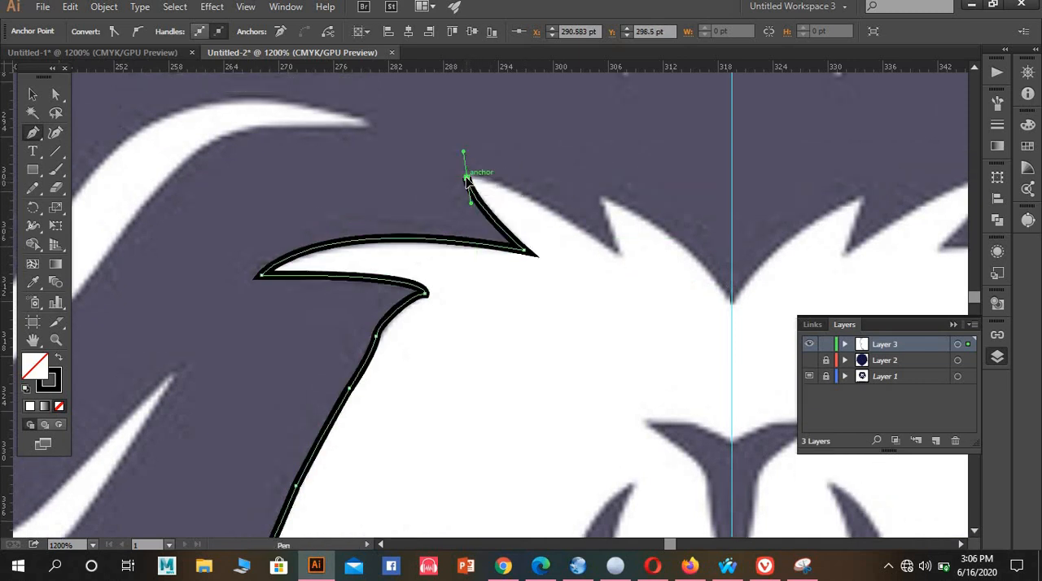
pyautogui.click(617, 254)
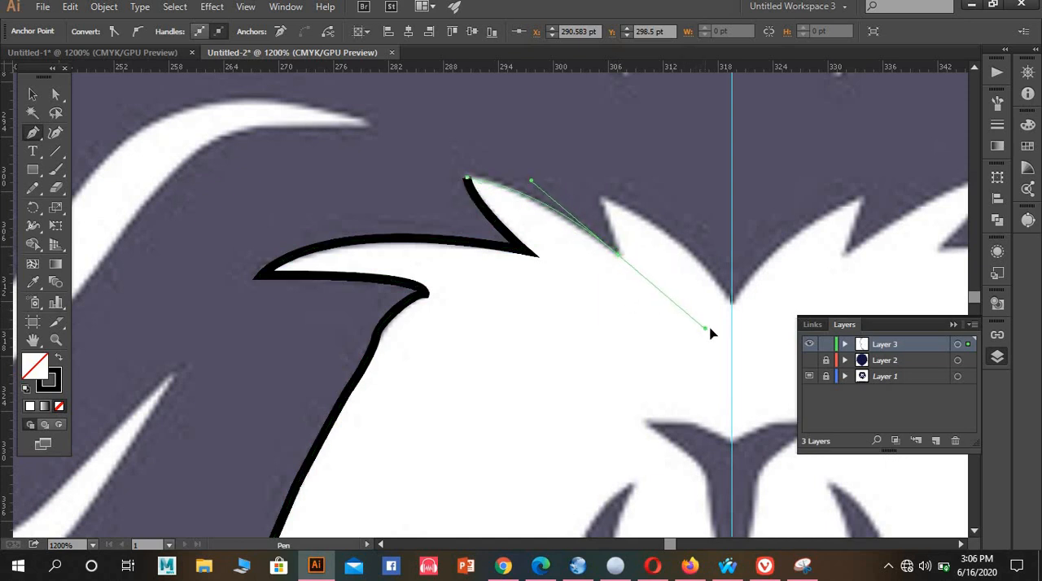
pyautogui.moveTo(714, 332); pyautogui.dragTo(713, 329)
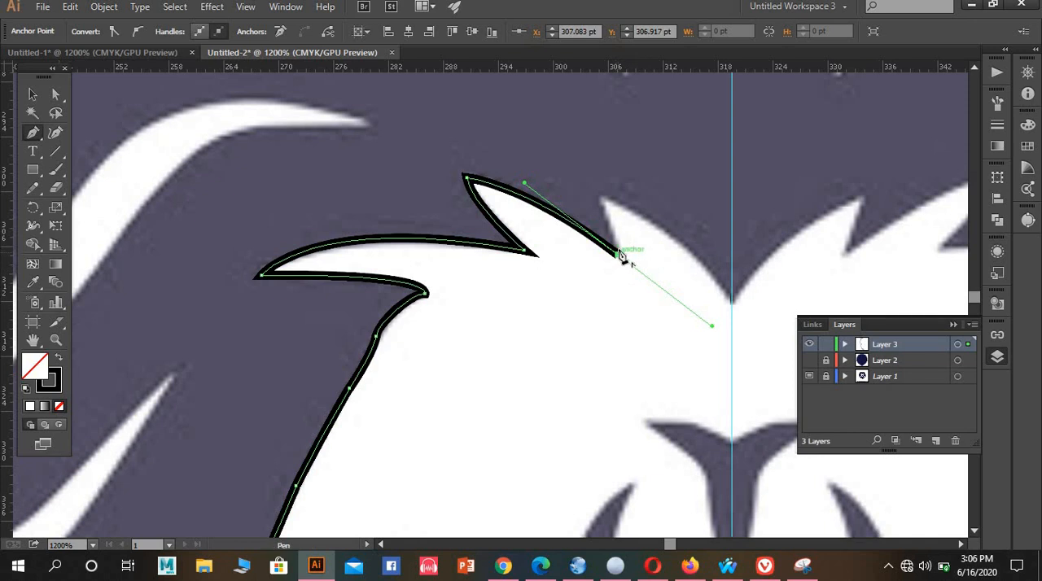
# Trace the second fringe tuft up to its tip and curve the path down to the forehead point on the centre guide
pyautogui.moveTo(621, 256); pyautogui.dragTo(602, 193)
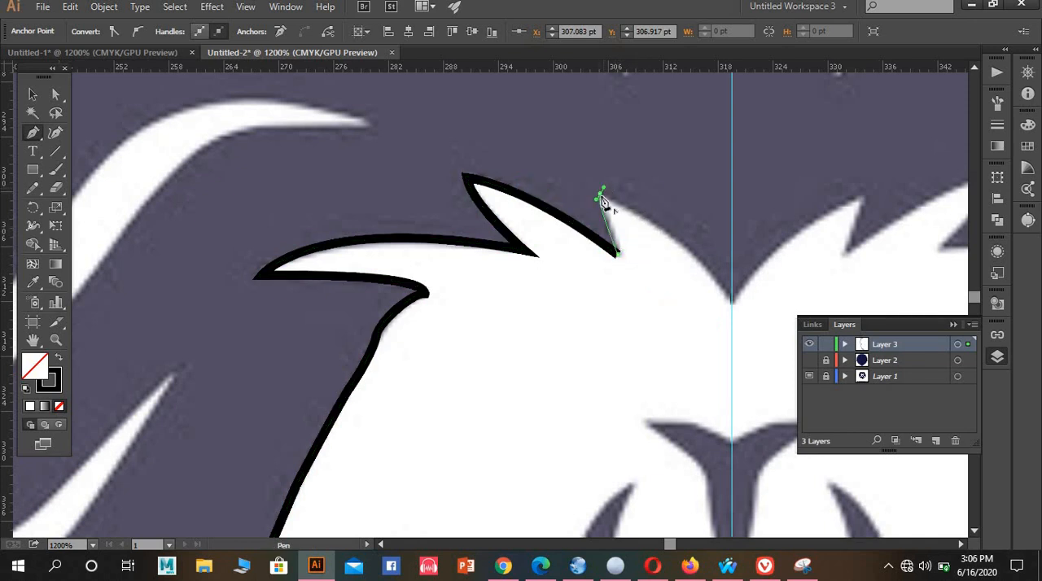
pyautogui.click(599, 197)
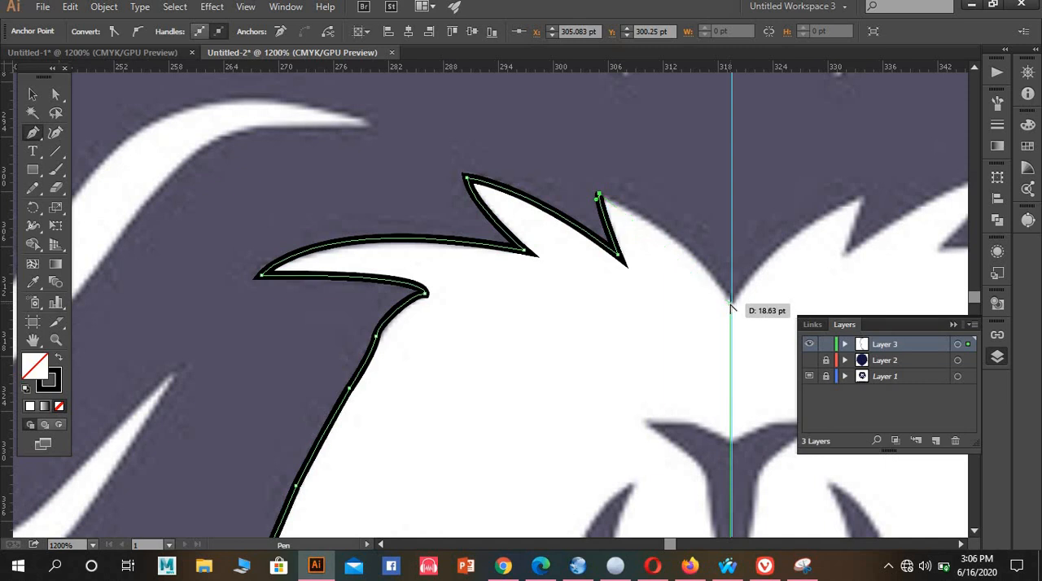
pyautogui.scroll(4, 731, 309)
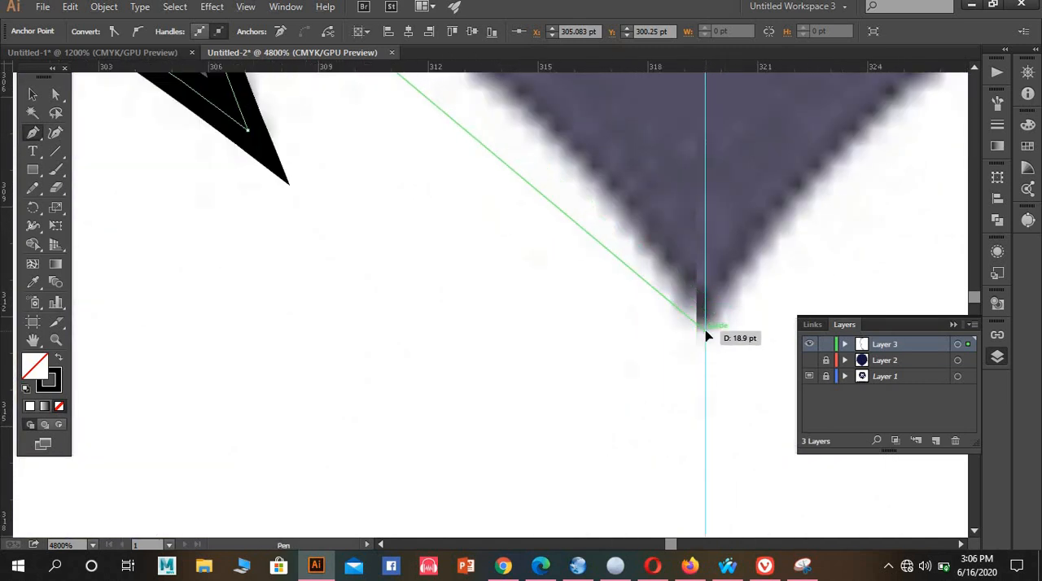
pyautogui.moveTo(708, 338); pyautogui.dragTo(777, 334)
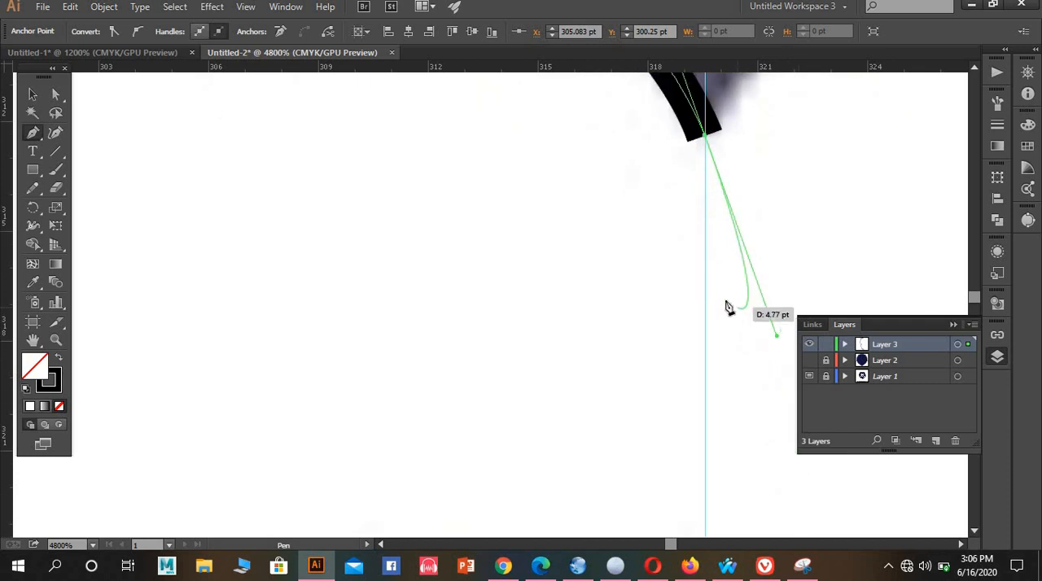
pyautogui.scroll(-2, 729, 318)
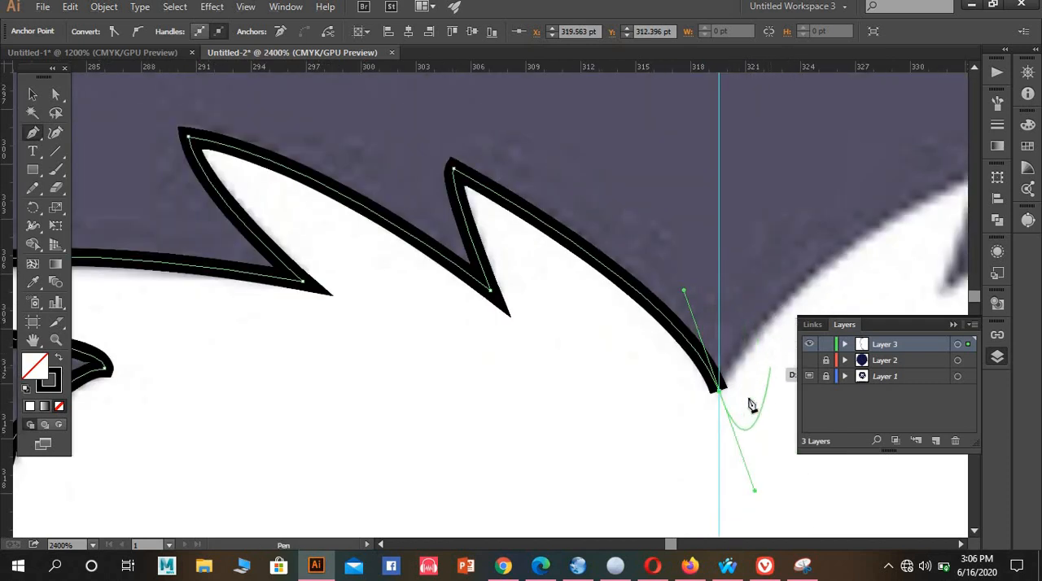
pyautogui.press('v')
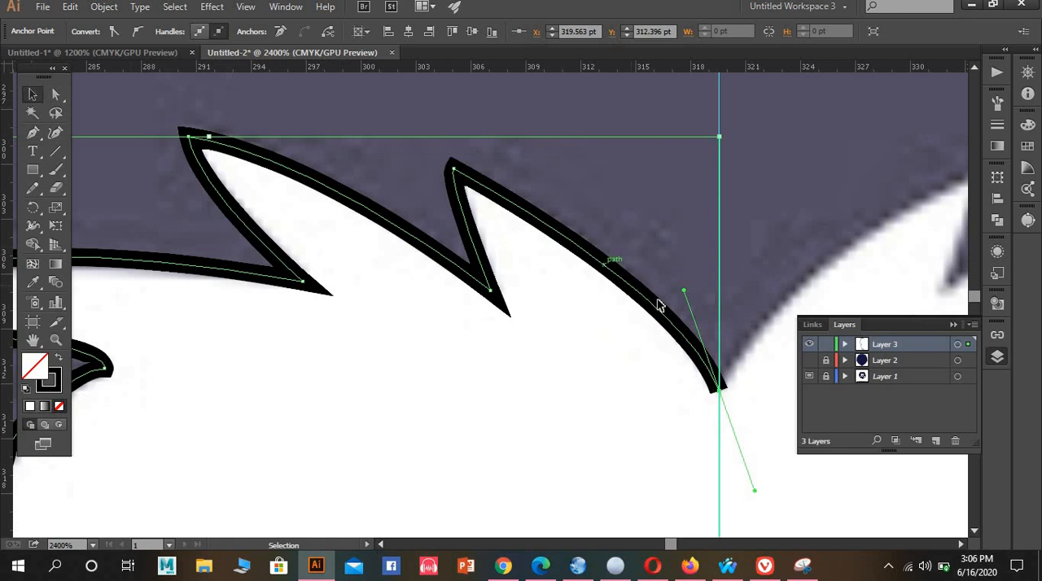
# Look over the mane locks below the beard and the traced half-face outline
pyautogui.scroll(-5, 659, 305)
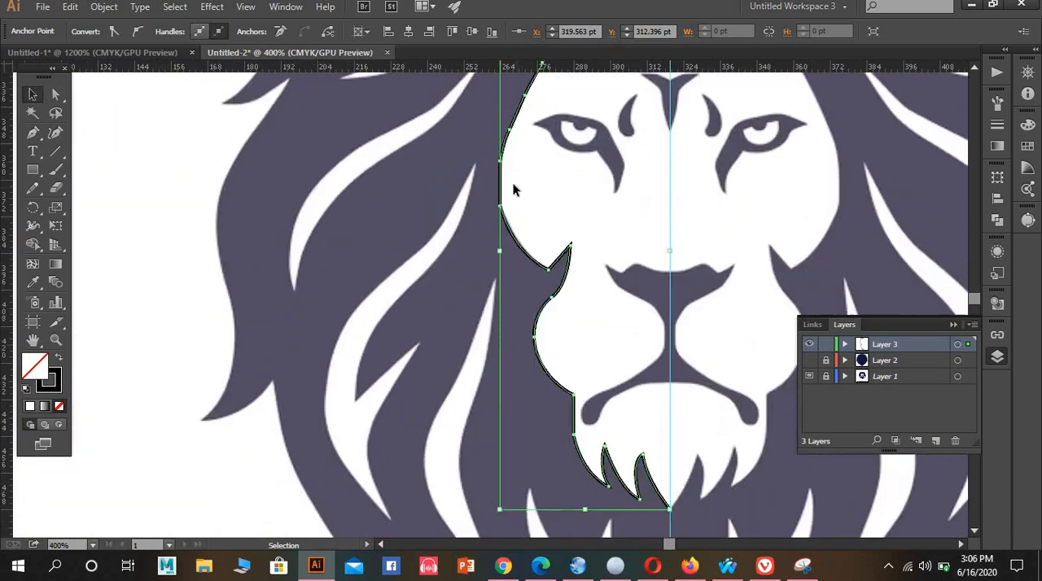
pyautogui.scroll(-6, 619, 340)
pyautogui.scroll(3, 618, 337)
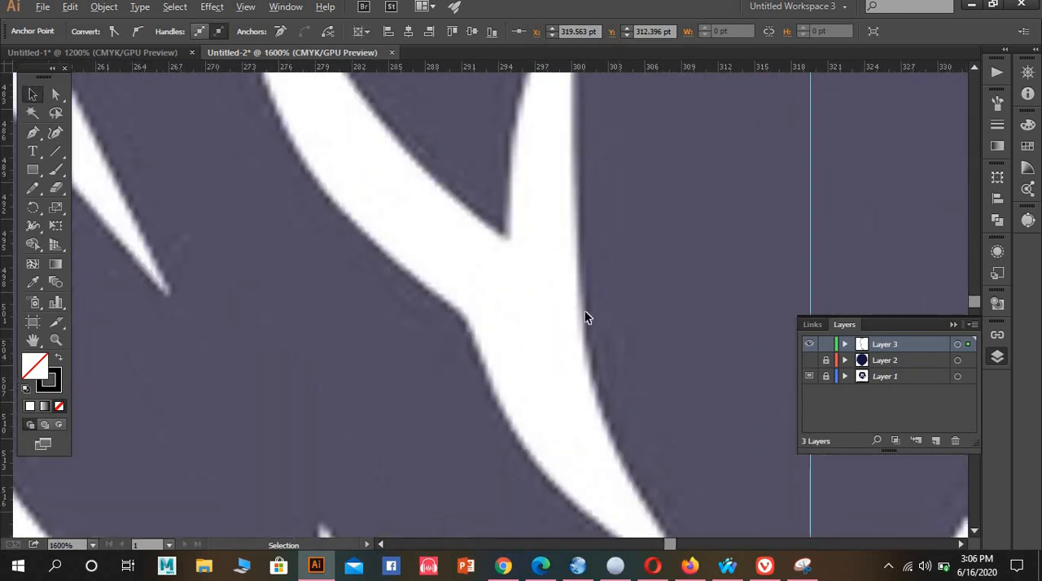
pyautogui.scroll(-3, 412, 216)
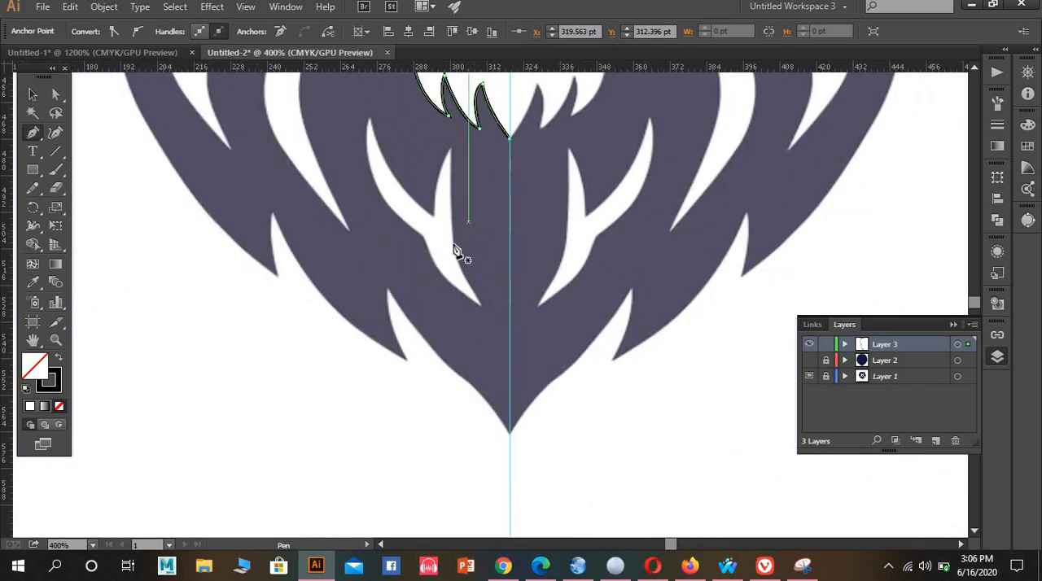
pyautogui.scroll(2, 448, 246)
pyautogui.scroll(-2, 448, 246)
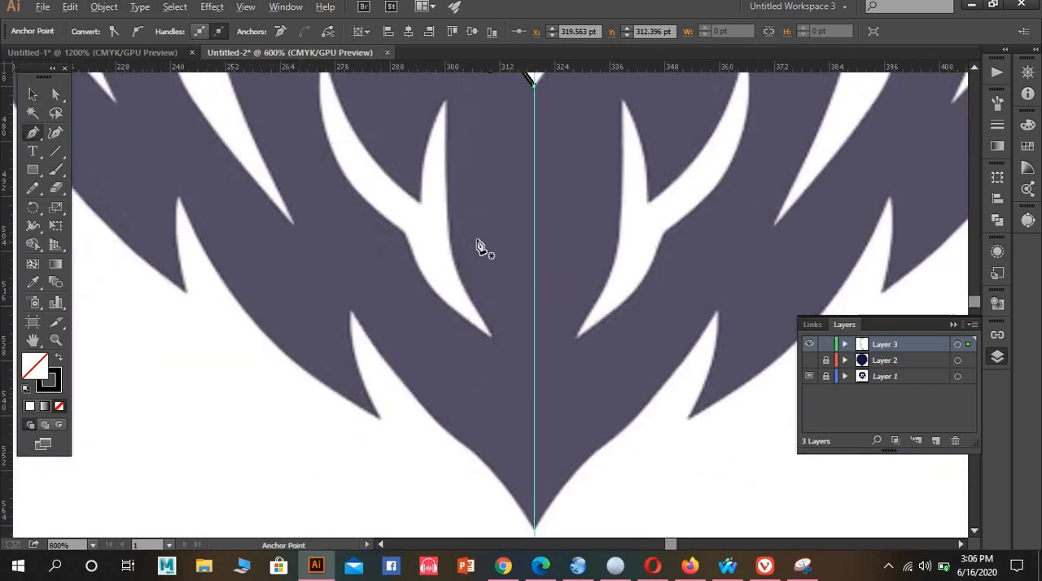
pyautogui.scroll(5, 542, 201)
pyautogui.scroll(2, 455, 196)
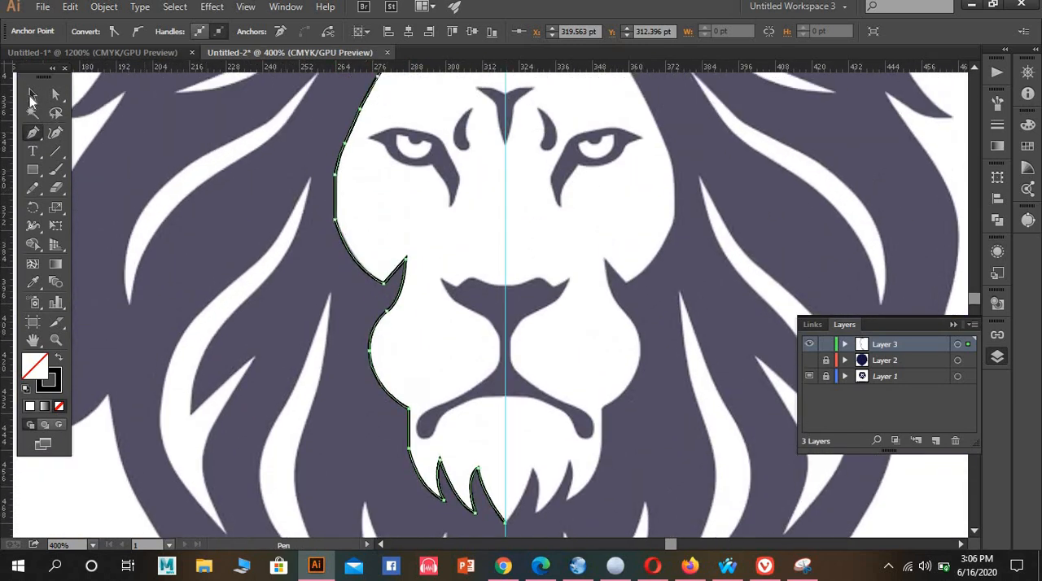
# Try to reflect a copy of the traced half-face outline
pyautogui.click(32, 97)
pyautogui.scroll(-2, 567, 209)
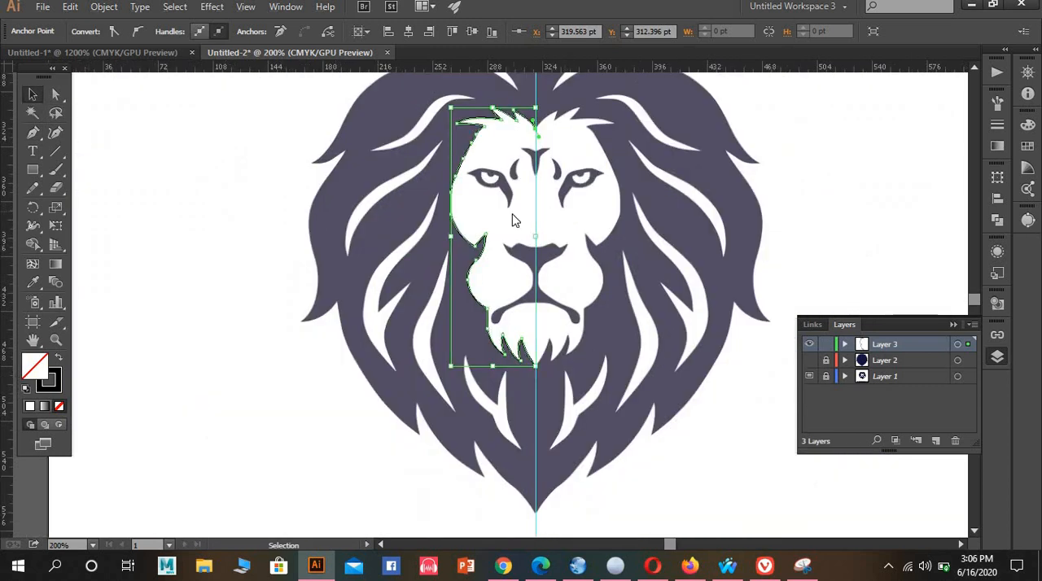
pyautogui.rightClick(512, 216)
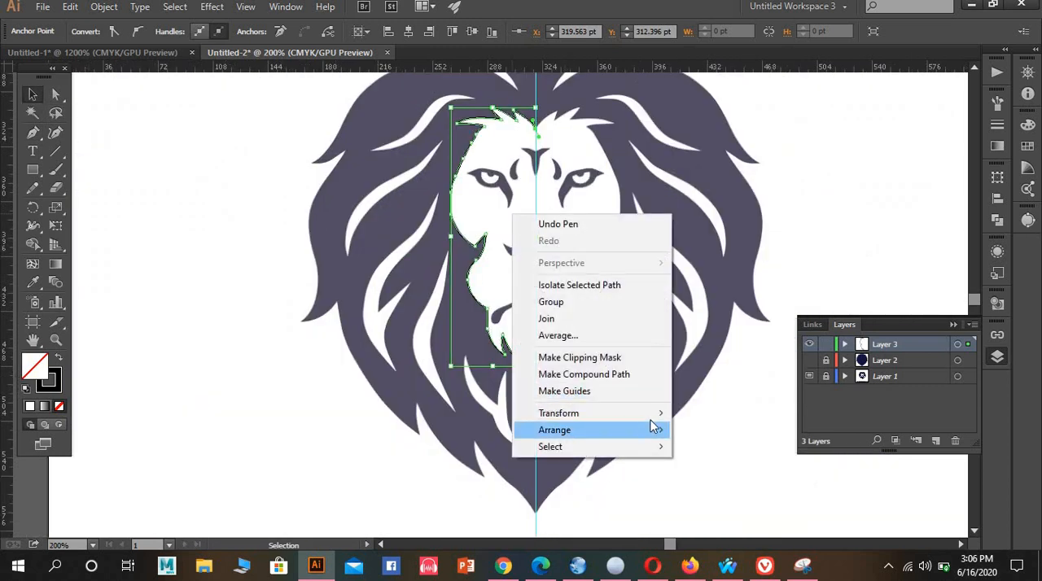
pyautogui.moveTo(661, 415)
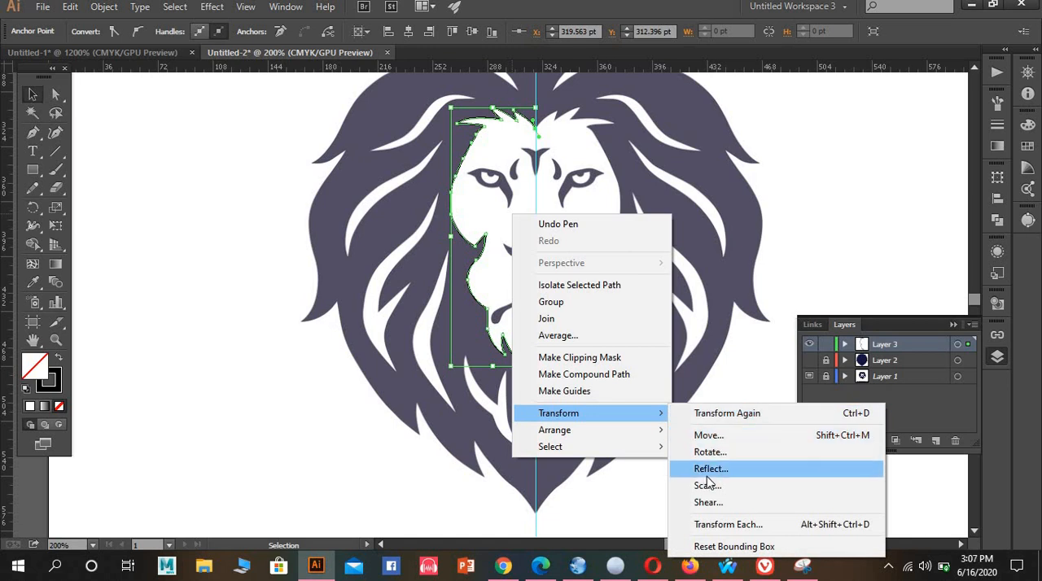
pyautogui.click(708, 466)
pyautogui.click(631, 368)
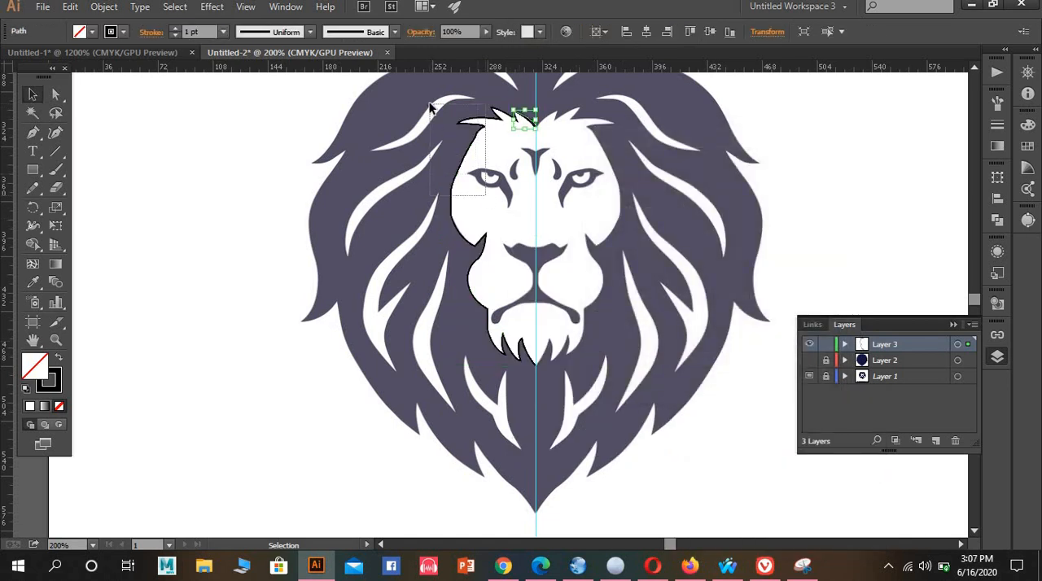
# Select all pieces of the traced half-face outline and create a copy reflected across the vertical axis
pyautogui.moveTo(430, 106); pyautogui.dragTo(432, 101)
pyautogui.press('a')
pyautogui.press('v')
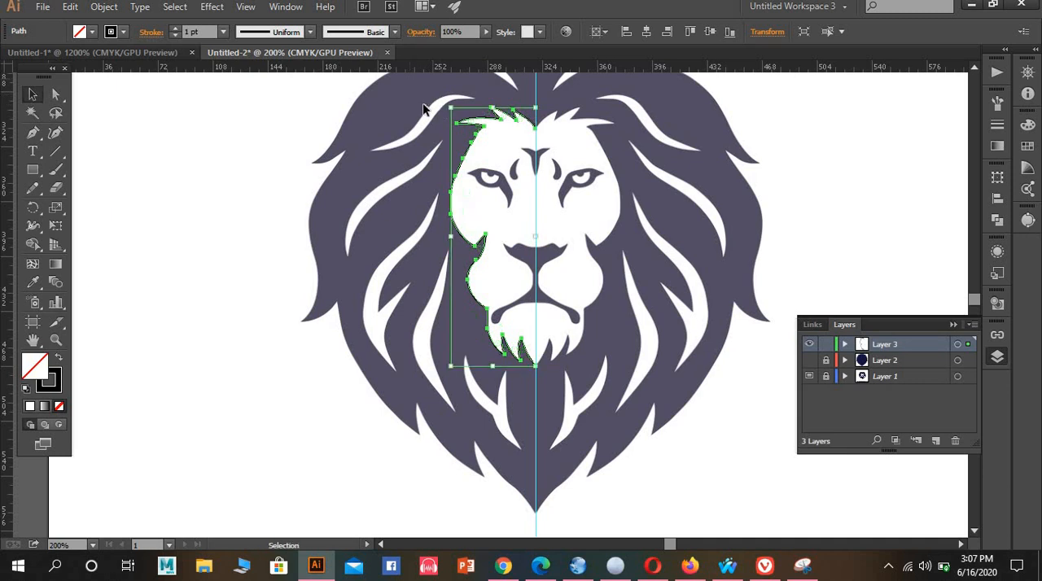
pyautogui.rightClick(553, 322)
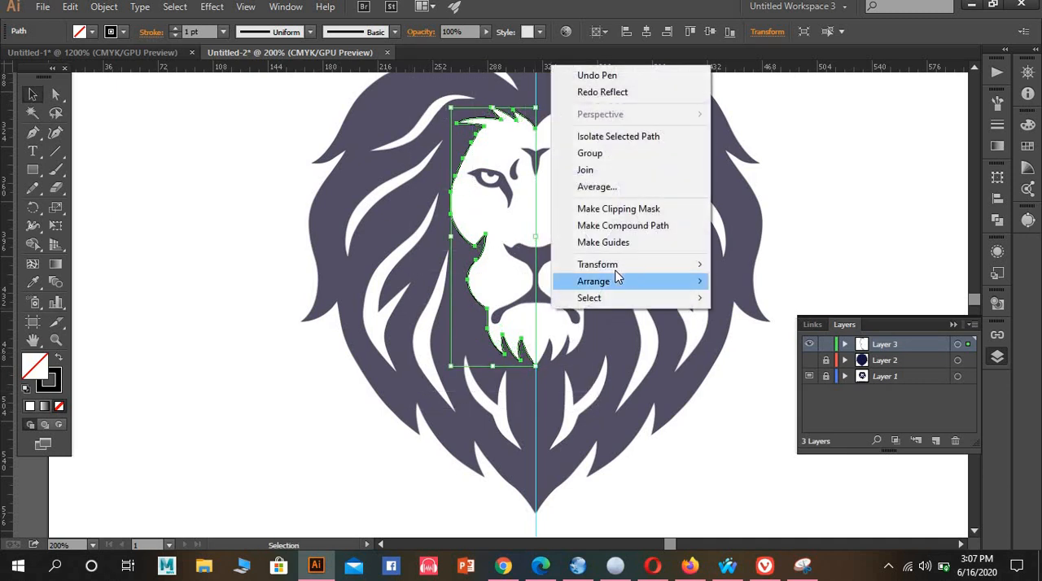
pyautogui.moveTo(698, 265)
pyautogui.click(759, 322)
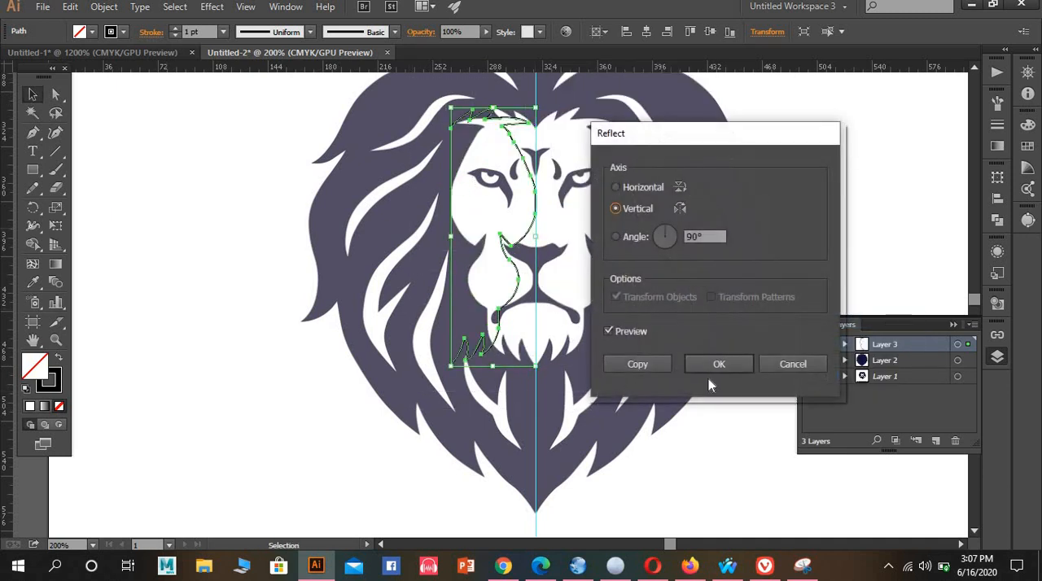
pyautogui.click(639, 365)
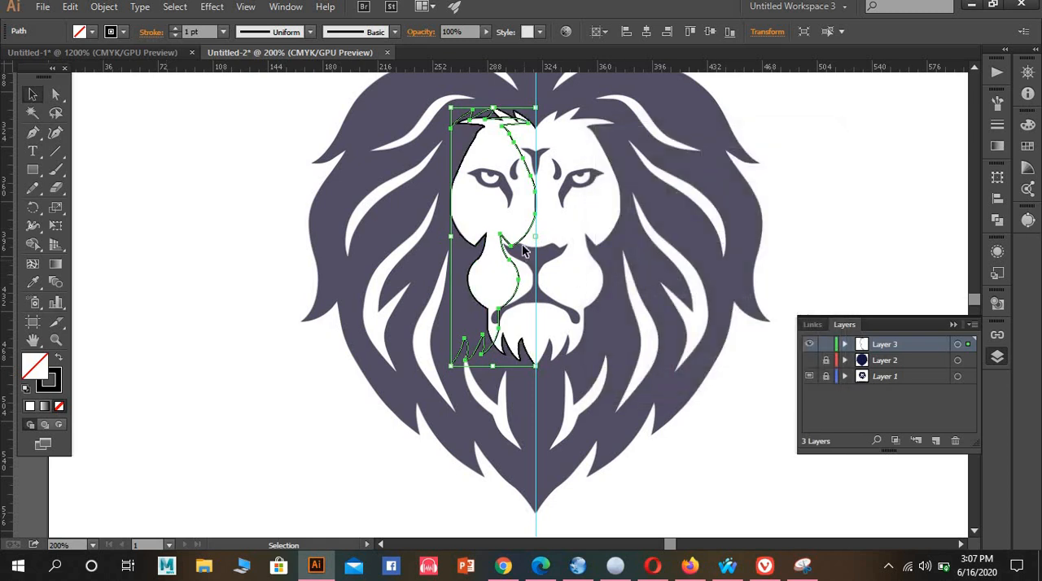
# Move the mirrored outline onto the untraced half of the face so its beard tip meets the original on the centre guide
pyautogui.moveTo(544, 246); pyautogui.dragTo(595, 243)
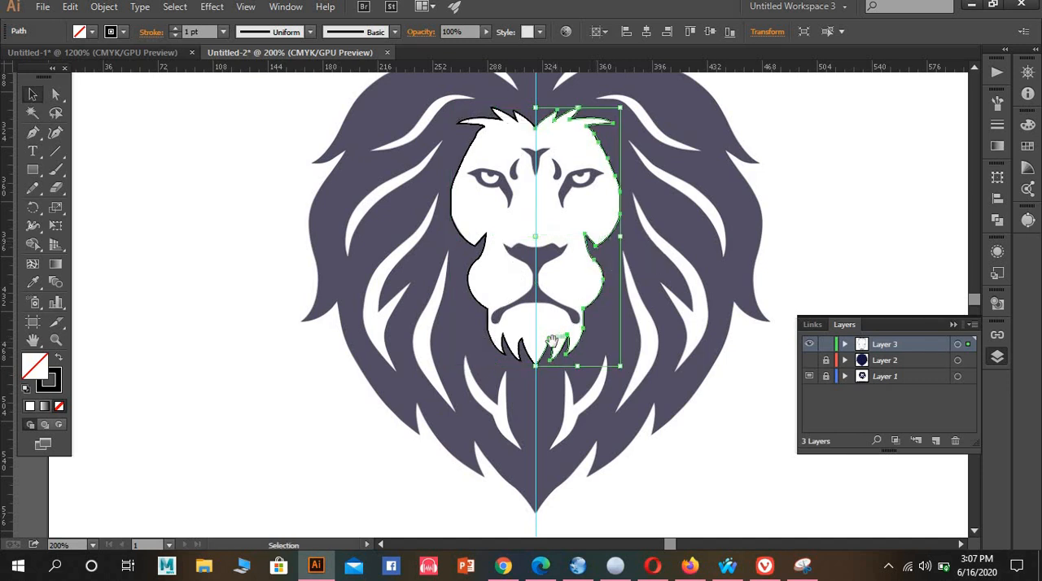
pyautogui.moveTo(530, 397); pyautogui.dragTo(531, 433)
pyautogui.scroll(8, 555, 429)
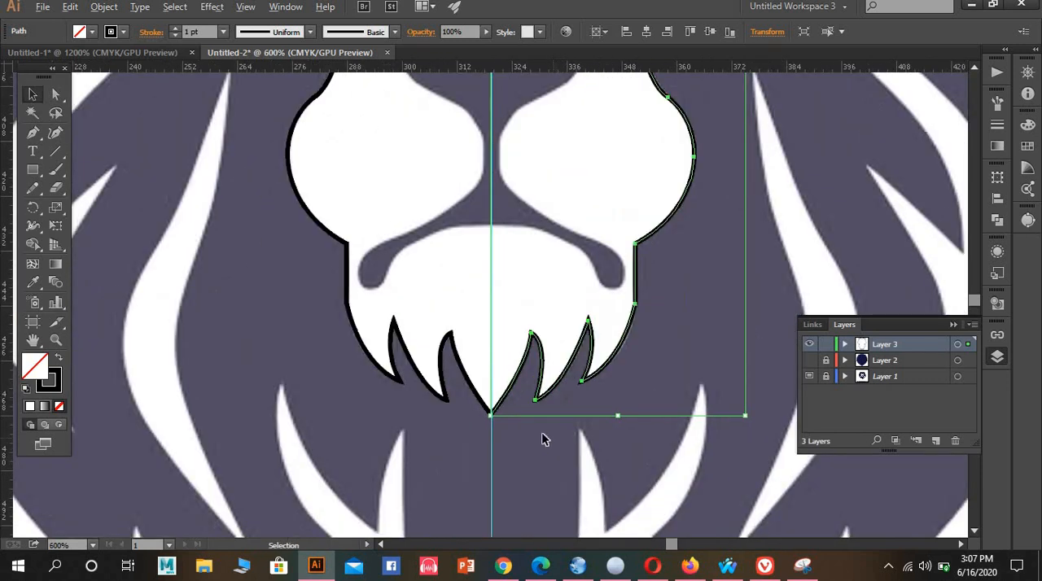
pyautogui.moveTo(461, 418); pyautogui.dragTo(631, 447)
pyautogui.moveTo(456, 367); pyautogui.dragTo(455, 363)
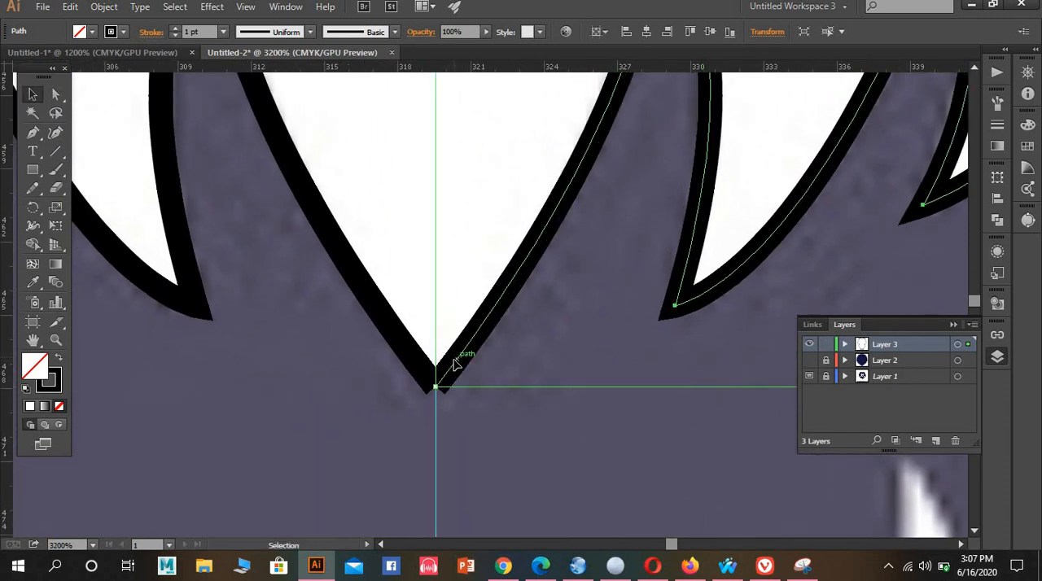
pyautogui.click(461, 429)
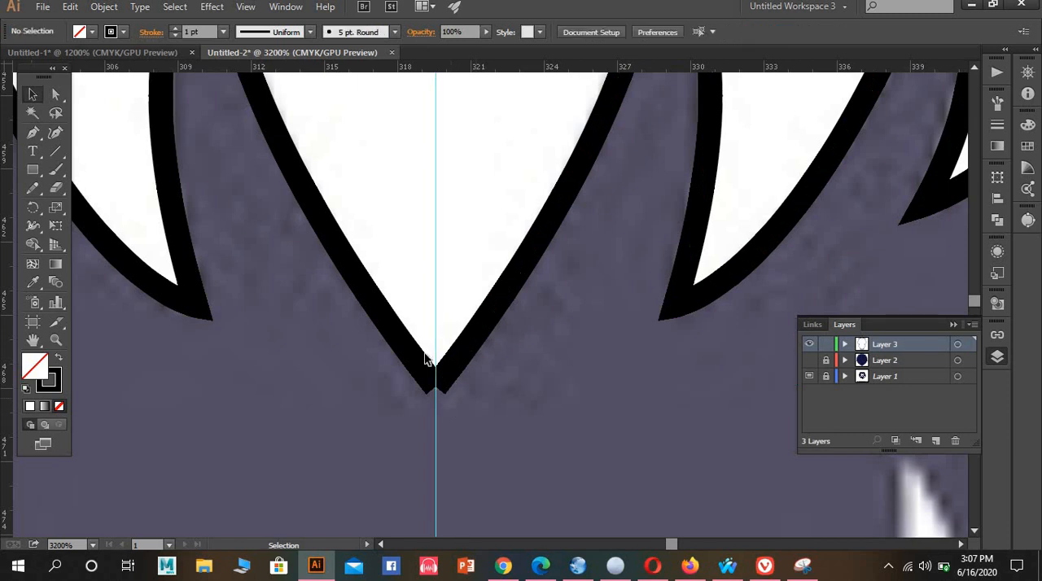
pyautogui.click(452, 369)
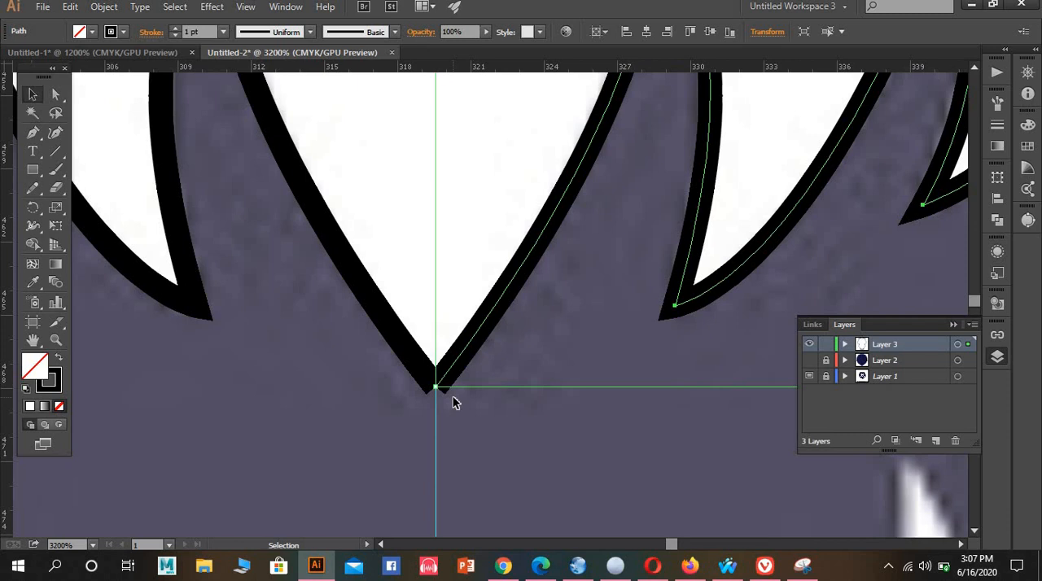
# Average the two end anchors at the beard tip on both axes and join them into one corner
pyautogui.scroll(3, 453, 403)
pyautogui.click(56, 96)
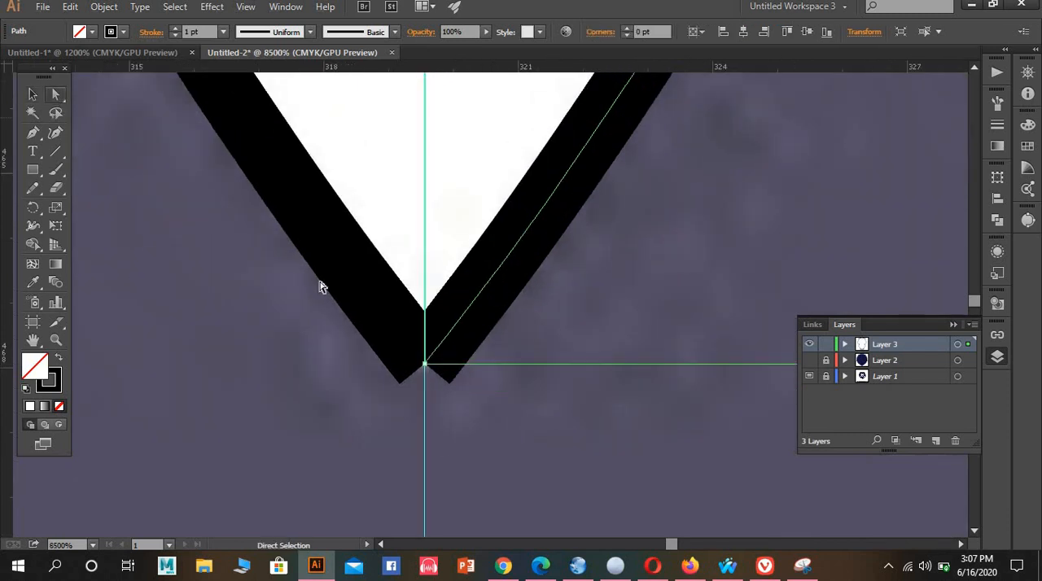
pyautogui.moveTo(518, 438); pyautogui.dragTo(508, 410)
pyautogui.rightClick(477, 379)
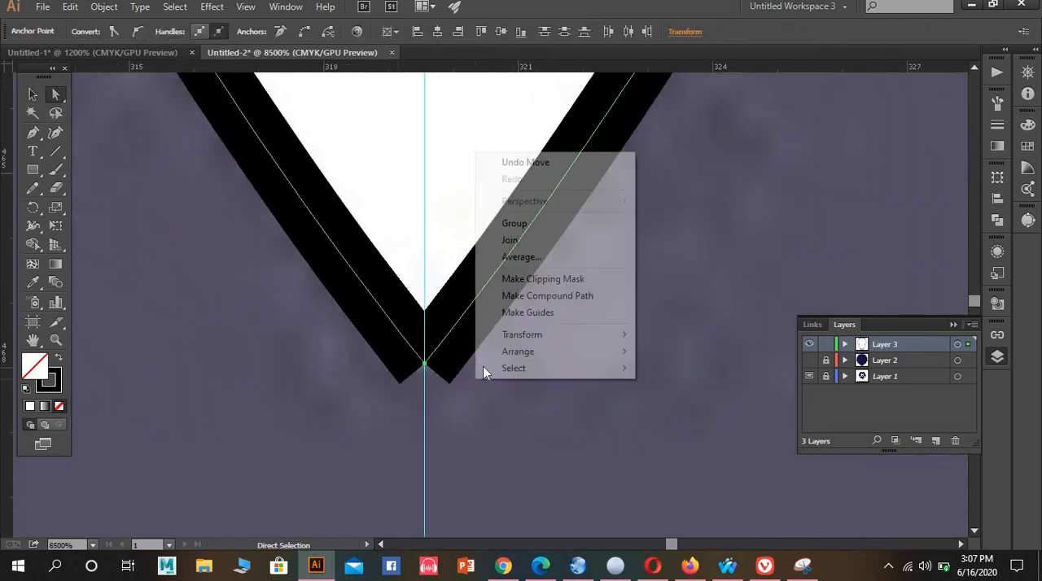
pyautogui.click(536, 257)
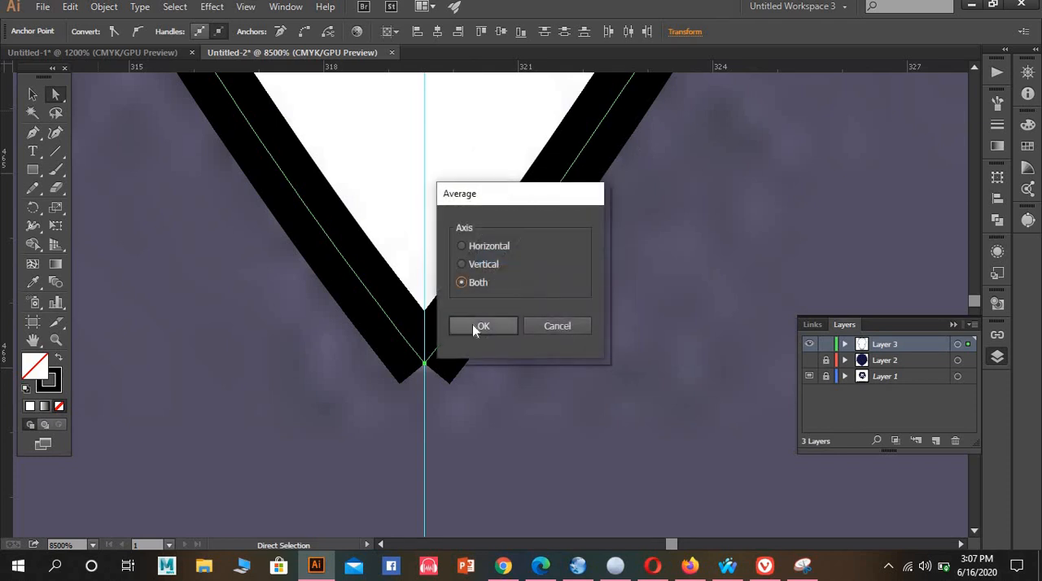
pyautogui.click(473, 326)
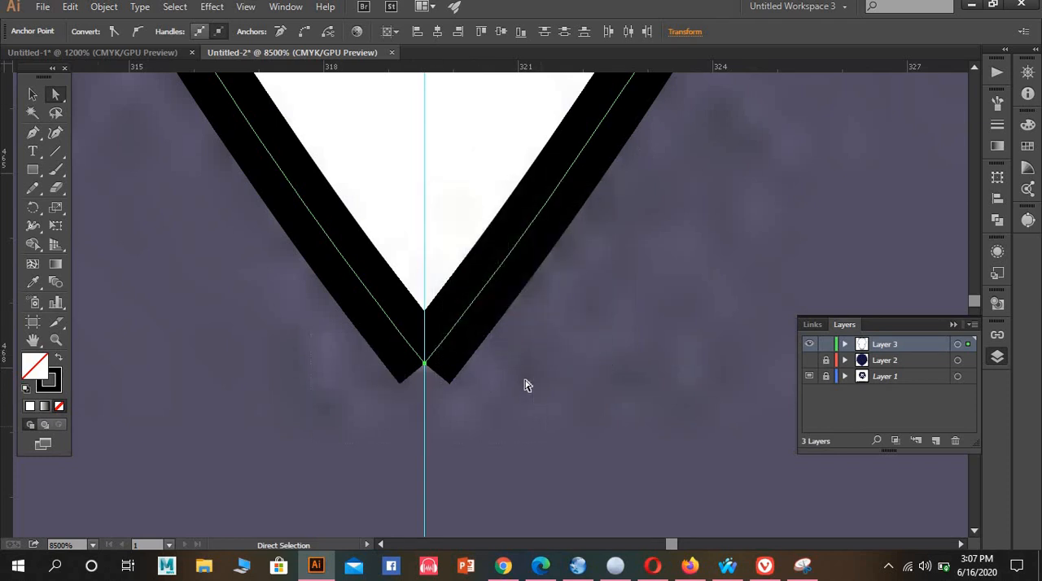
pyautogui.rightClick(491, 372)
pyautogui.click(573, 238)
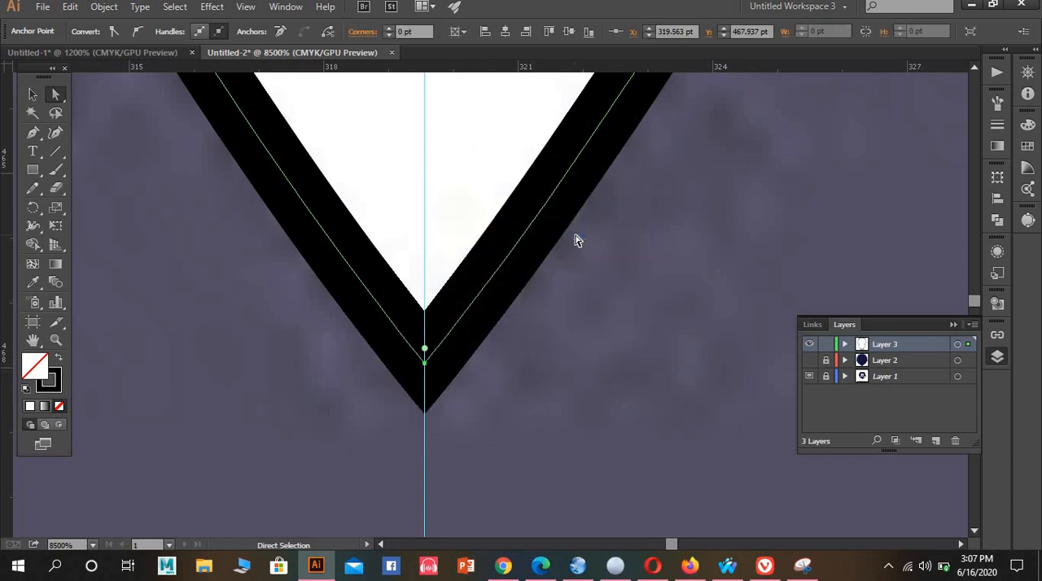
pyautogui.scroll(-6, 575, 305)
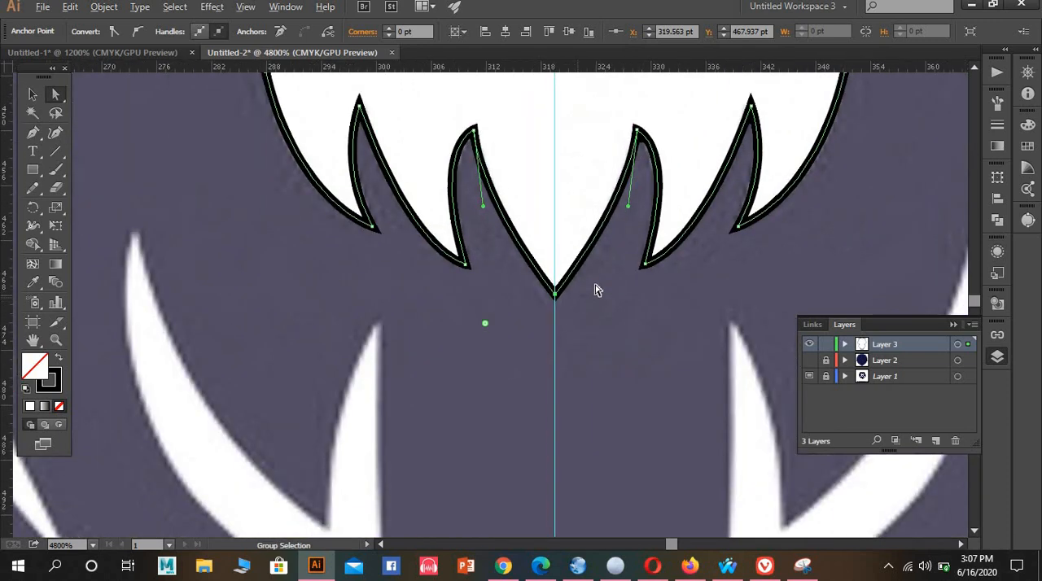
pyautogui.scroll(10, 607, 263)
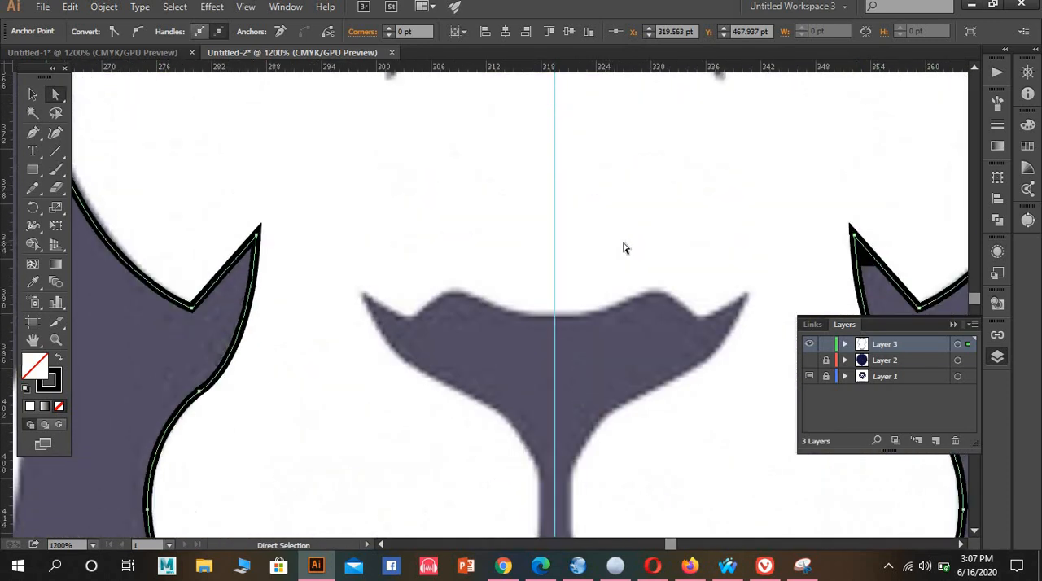
# Average the two end anchors at the forehead notch on the centre guide, join them into one corner, and deselect the outline
pyautogui.scroll(10, 628, 247)
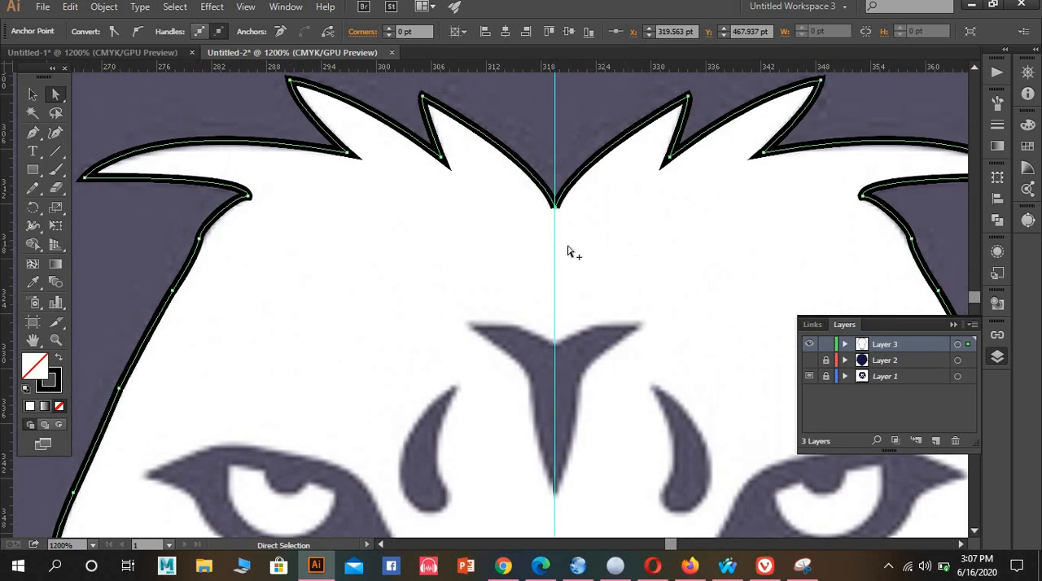
pyautogui.scroll(3, 570, 249)
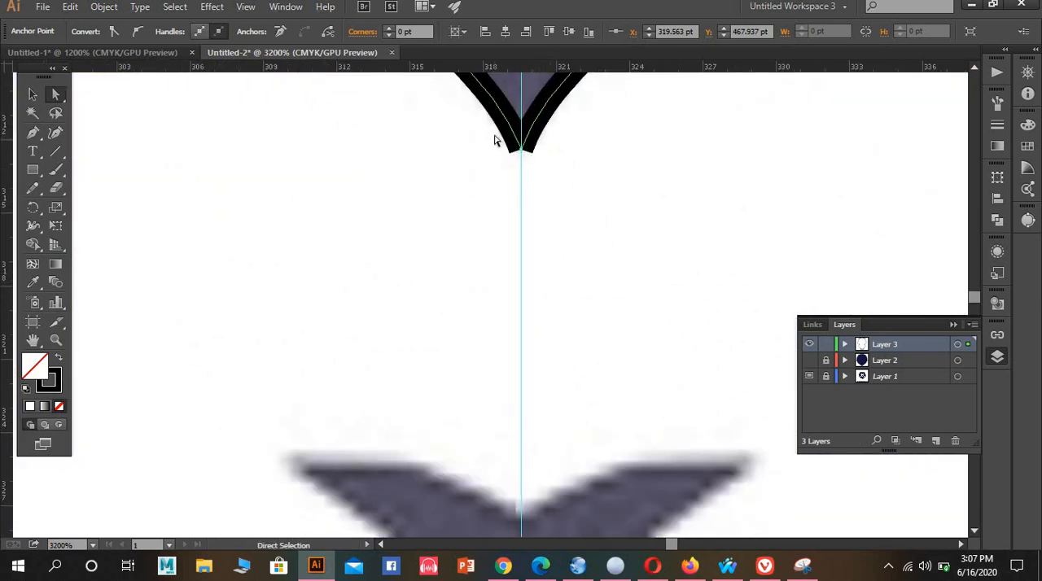
pyautogui.rightClick(549, 167)
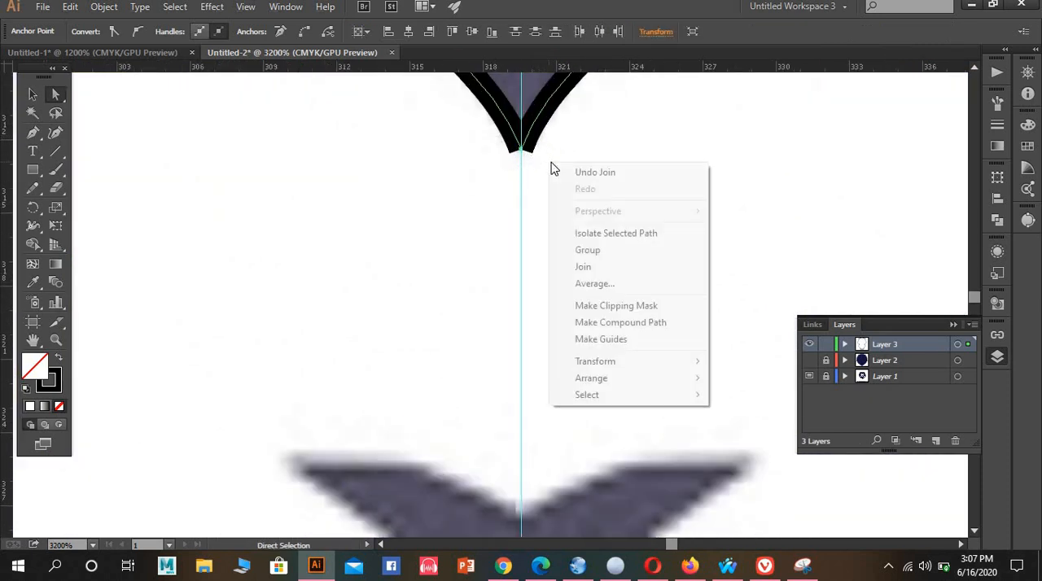
pyautogui.click(593, 283)
pyautogui.click(509, 326)
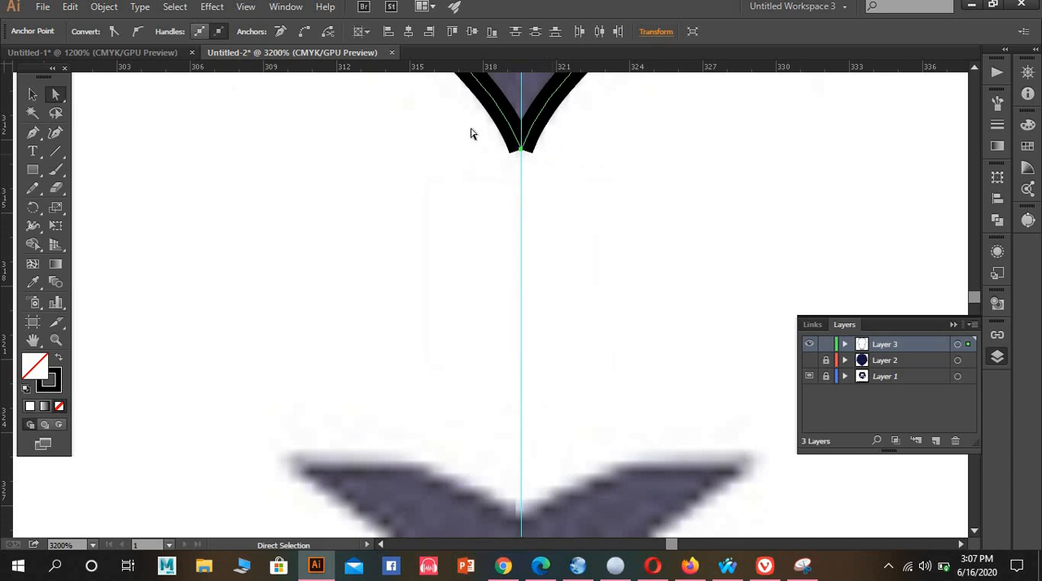
pyautogui.rightClick(569, 174)
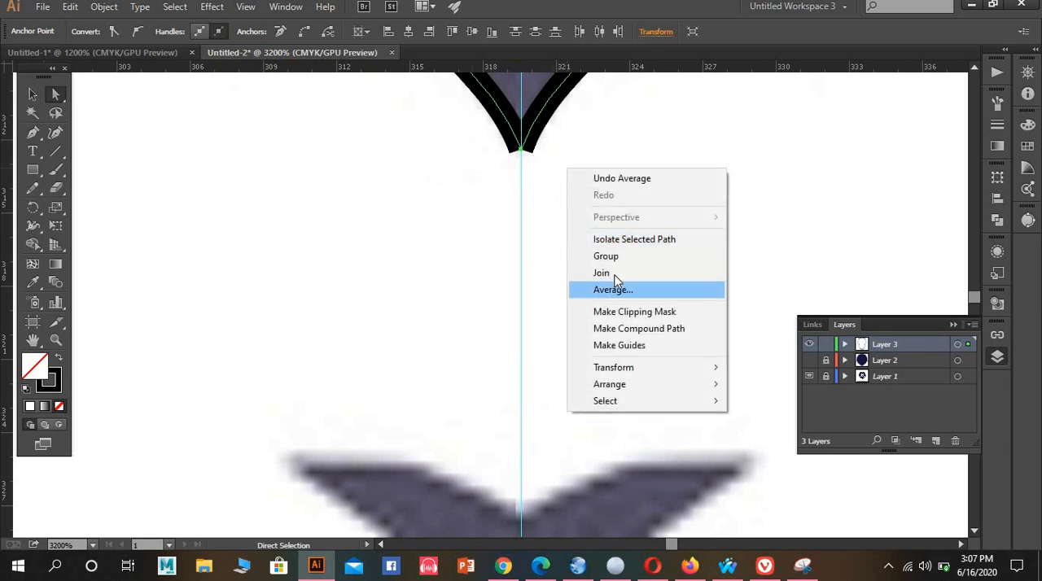
pyautogui.click(612, 273)
pyautogui.scroll(-2, 583, 226)
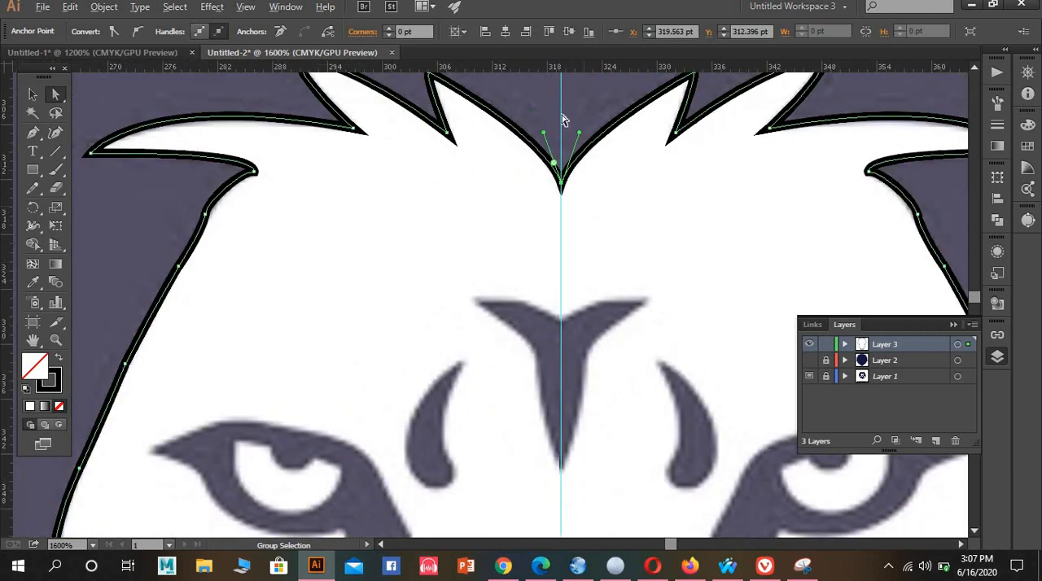
pyautogui.click(591, 191)
# With the Pen tool, start outlining the forked white strand below the beard, curving from its lower tip up the edge nearest the centre guide
pyautogui.scroll(-3, 583, 225)
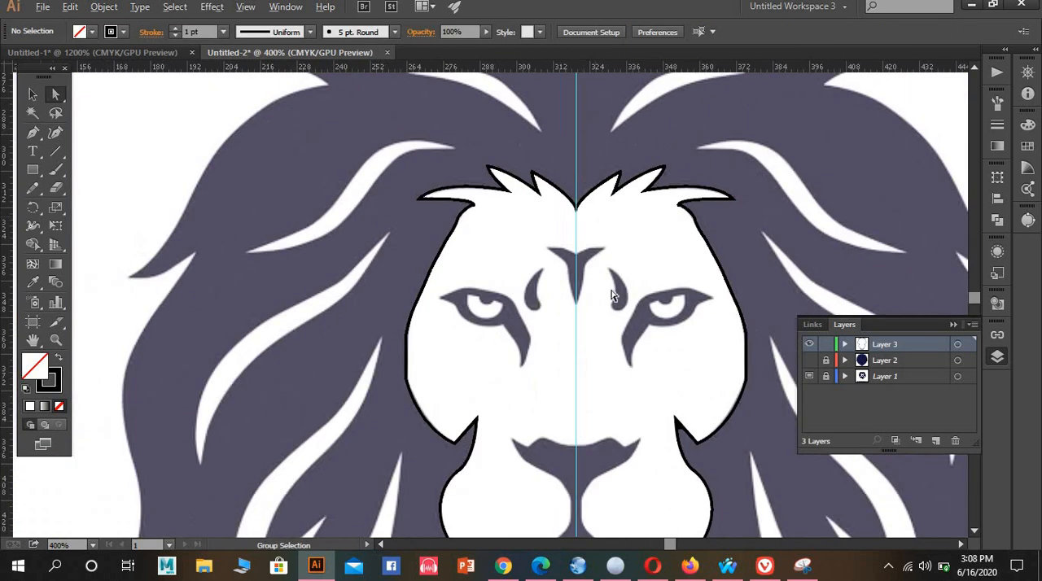
pyautogui.moveTo(531, 326); pyautogui.dragTo(648, 147)
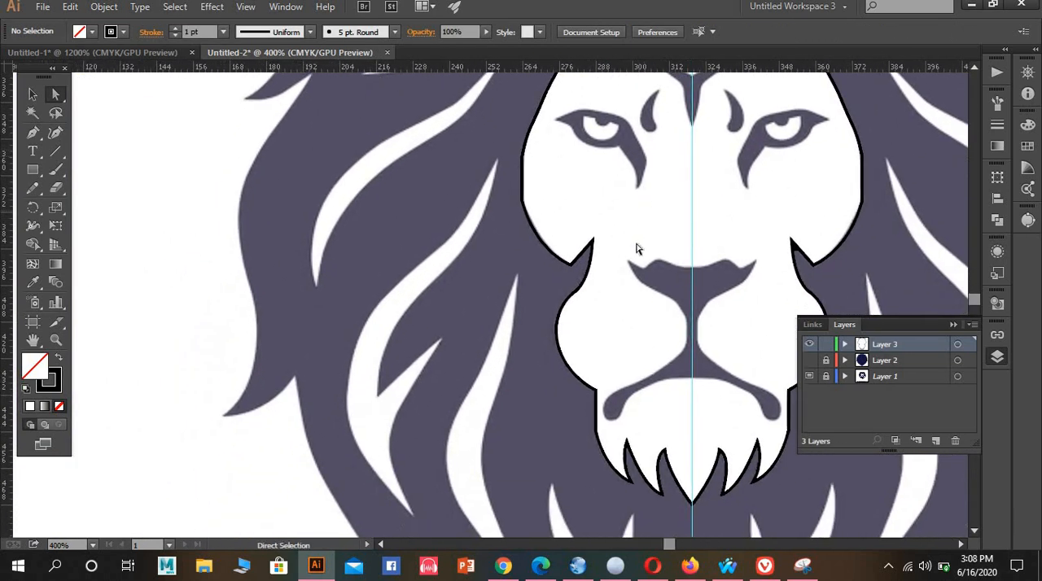
pyautogui.scroll(-4, 547, 332)
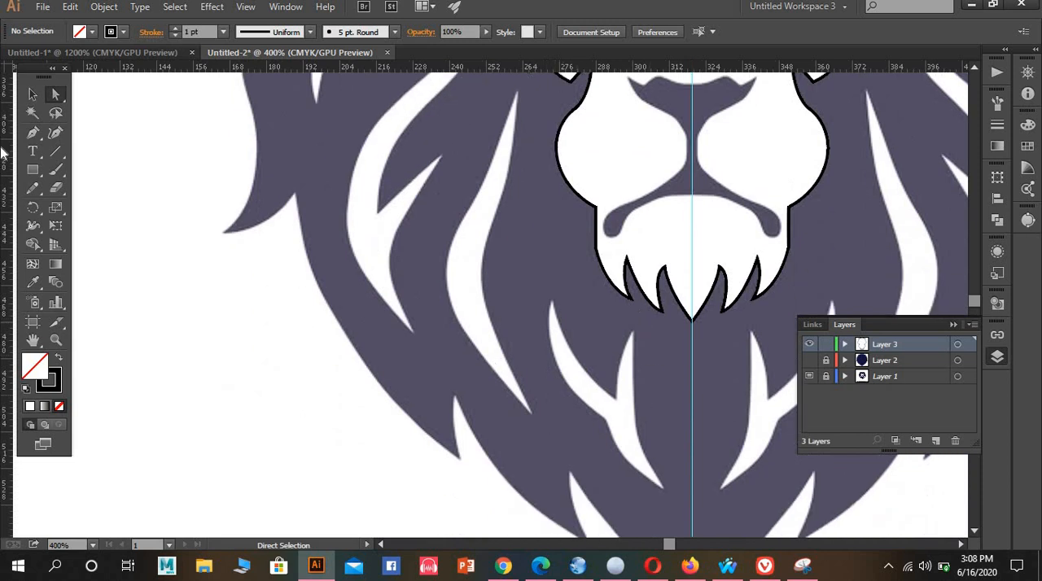
pyautogui.click(33, 135)
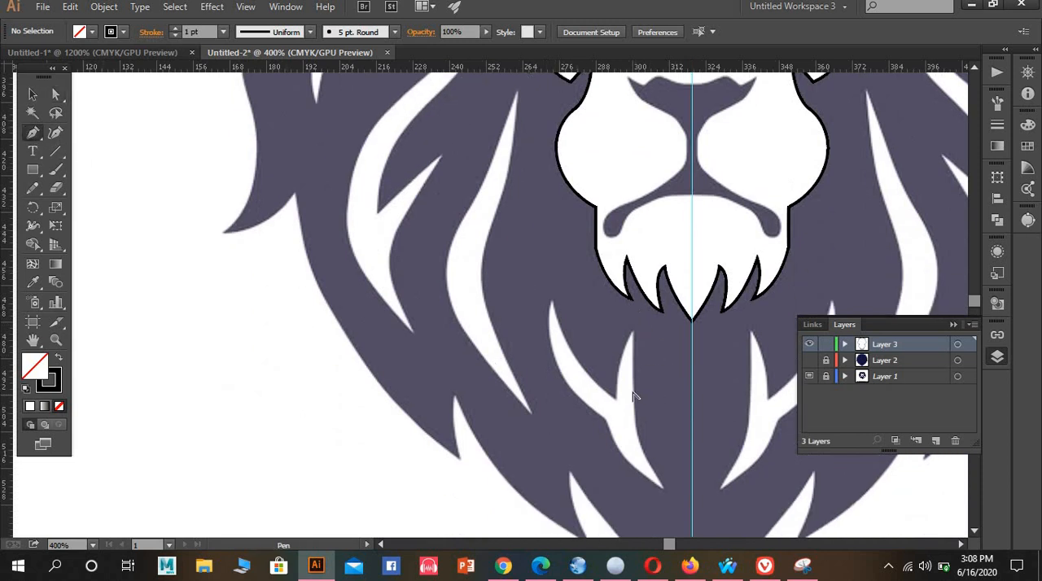
pyautogui.scroll(2, 635, 397)
pyautogui.scroll(-3, 594, 370)
pyautogui.scroll(1, 456, 353)
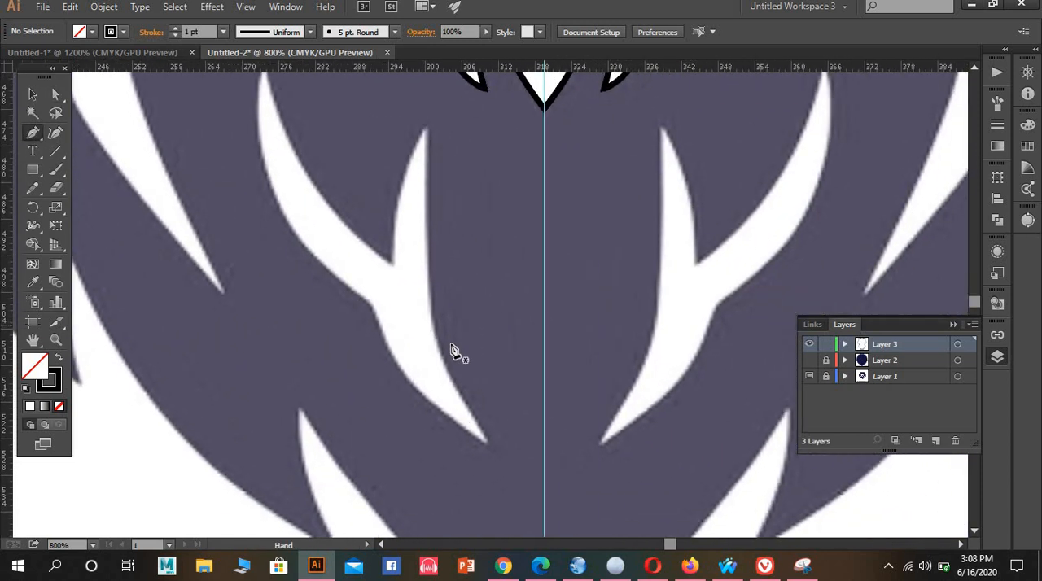
pyautogui.scroll(1, 490, 440)
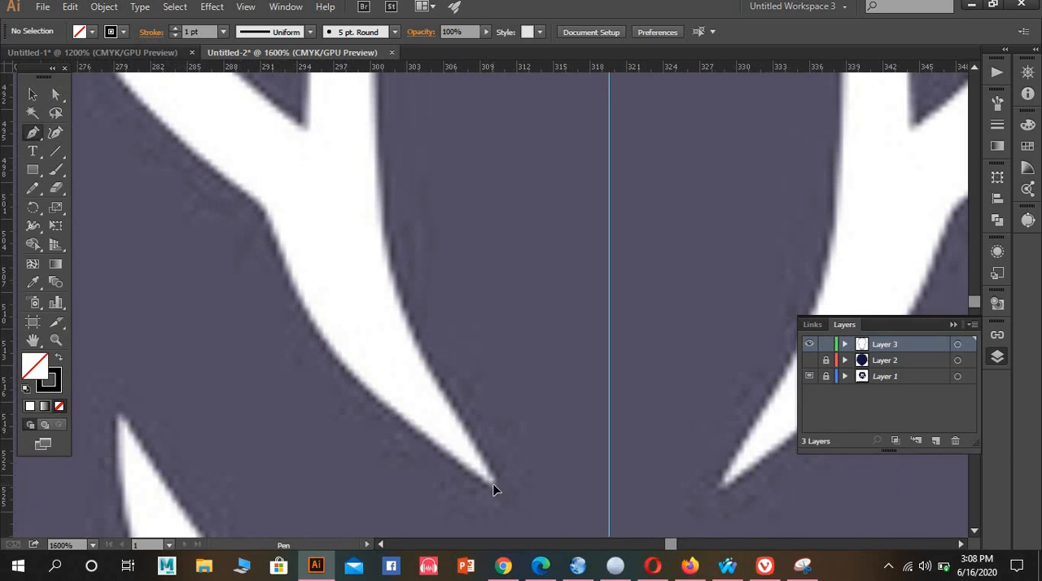
pyautogui.click(492, 476)
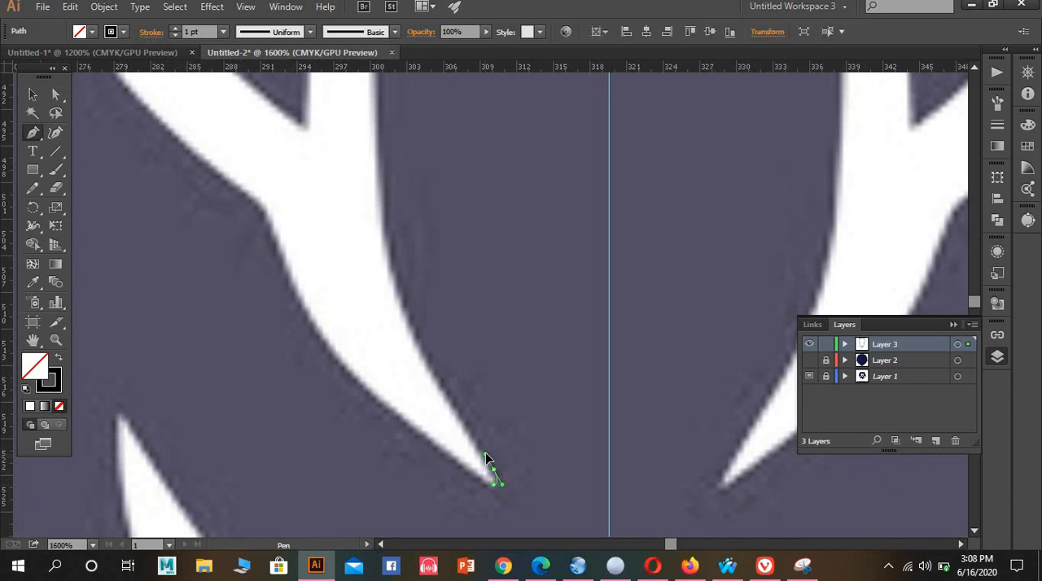
pyautogui.moveTo(491, 474); pyautogui.dragTo(391, 233)
pyautogui.click(373, 133)
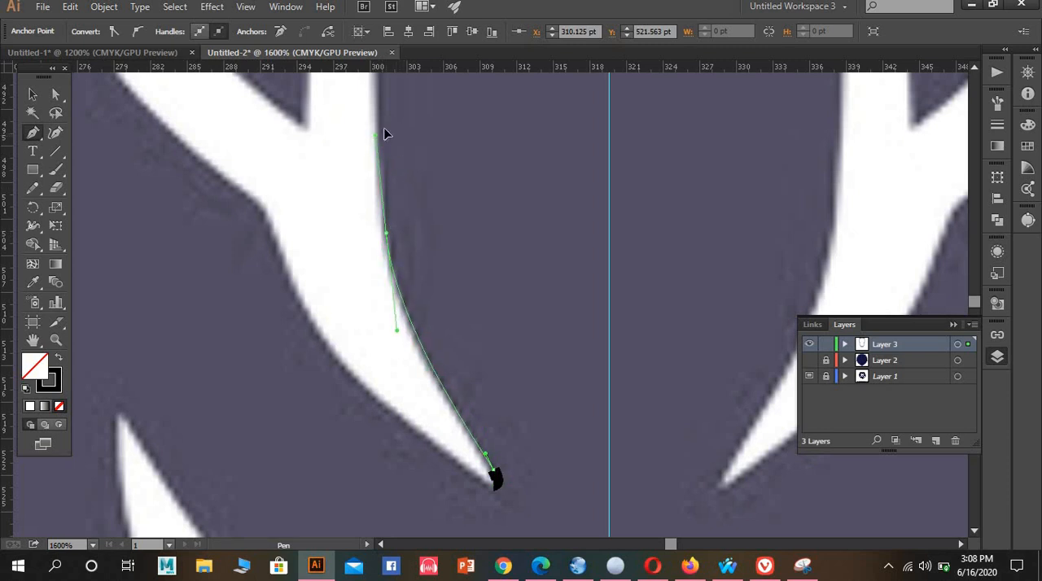
pyautogui.moveTo(384, 130); pyautogui.dragTo(385, 129)
# Continue the forked strand's outline with a straight segment up to the tip of its short prong
pyautogui.scroll(2, 385, 193)
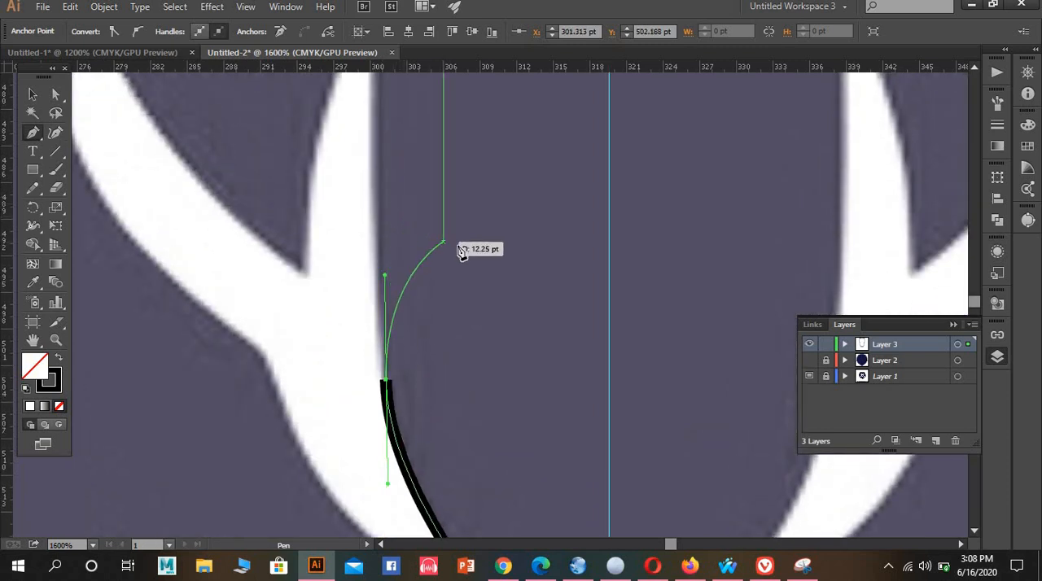
pyautogui.click(389, 385)
pyautogui.scroll(2, 388, 177)
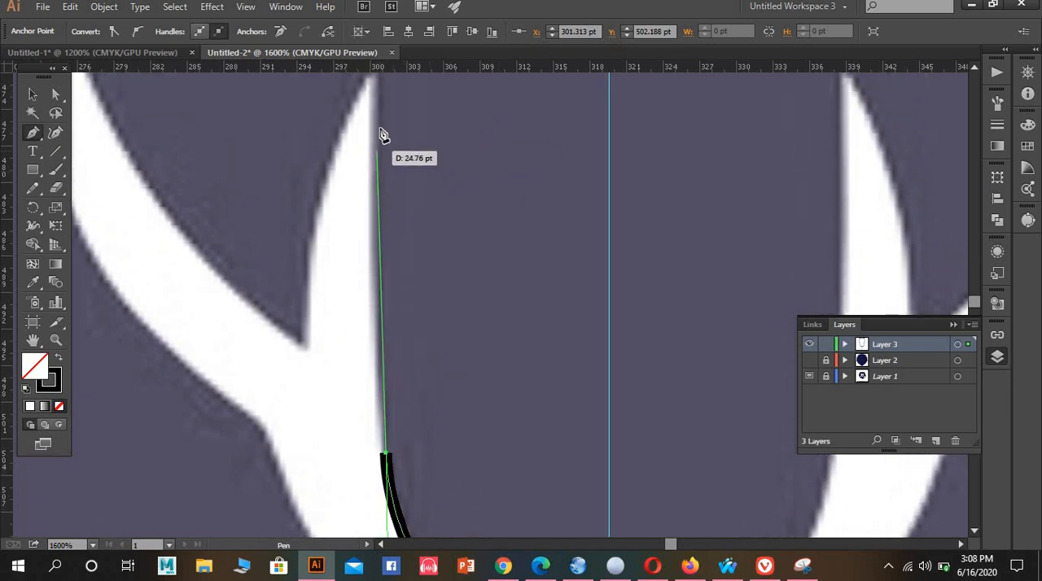
pyautogui.scroll(1, 383, 133)
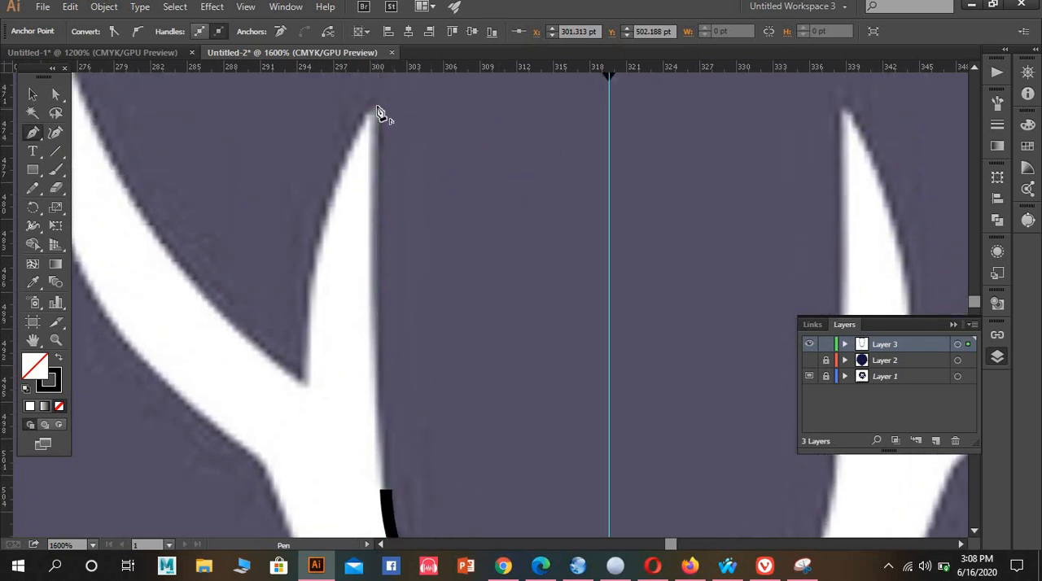
pyautogui.click(376, 109)
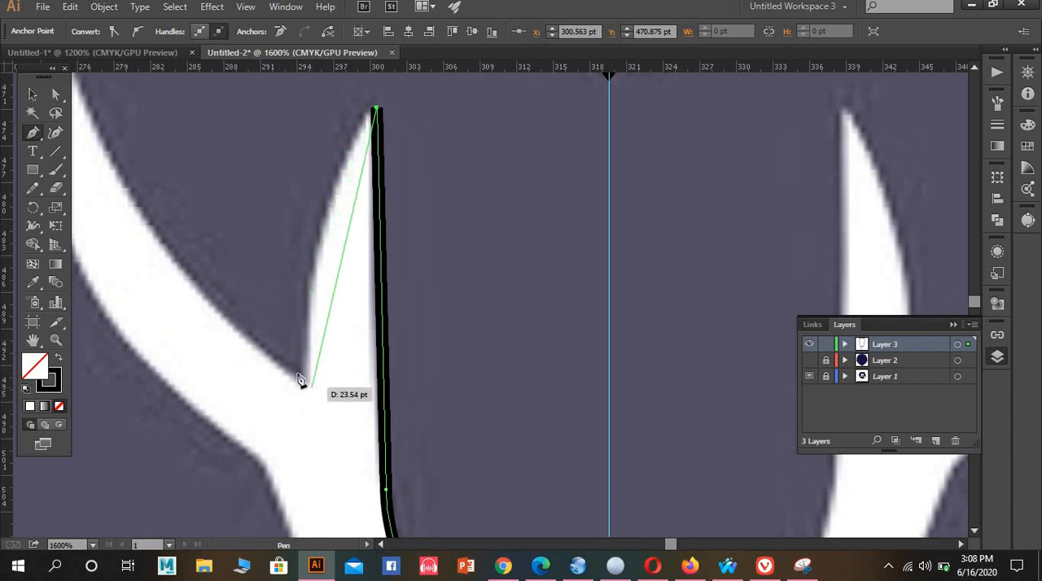
pyautogui.moveTo(303, 378); pyautogui.dragTo(339, 416)
pyautogui.scroll(3, 391, 275)
pyautogui.hotkey('ctrl', 'z')
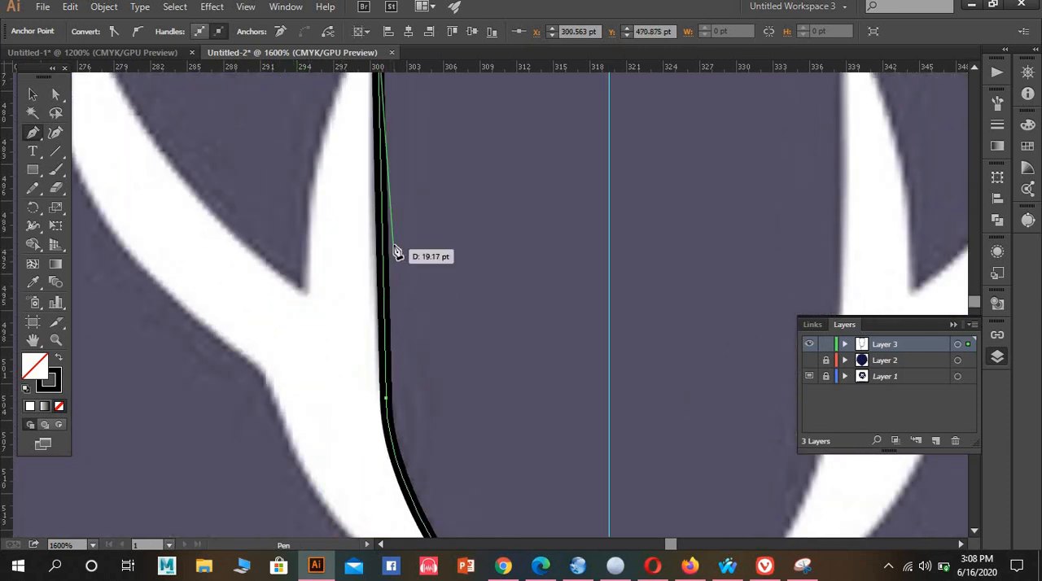
# Trace the curved outer edge of the short prong from its tip down to the fork
pyautogui.scroll(-2, 383, 225)
pyautogui.scroll(1, 349, 258)
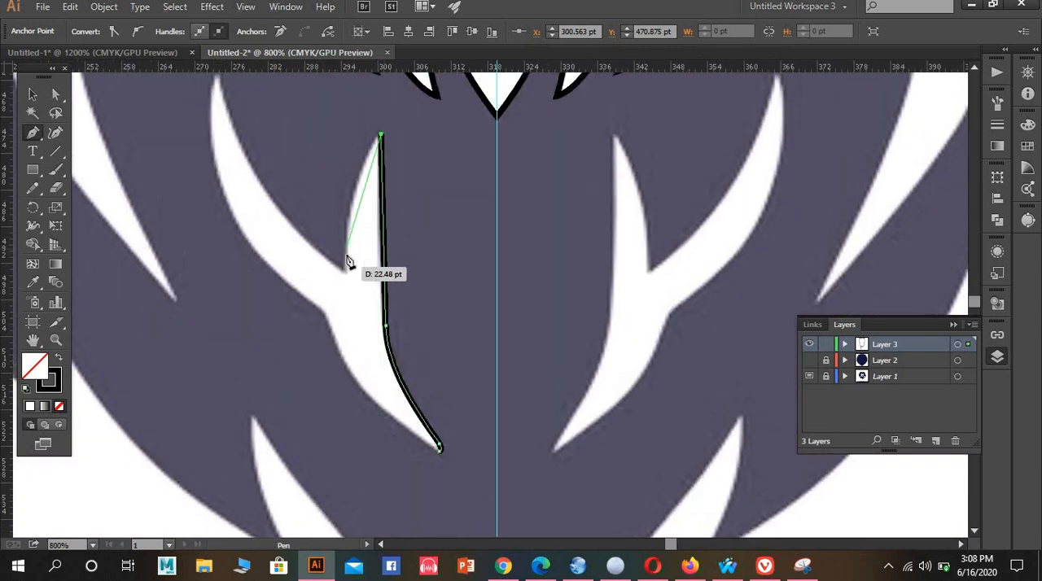
pyautogui.scroll(1, 347, 258)
pyautogui.moveTo(346, 287); pyautogui.dragTo(346, 381)
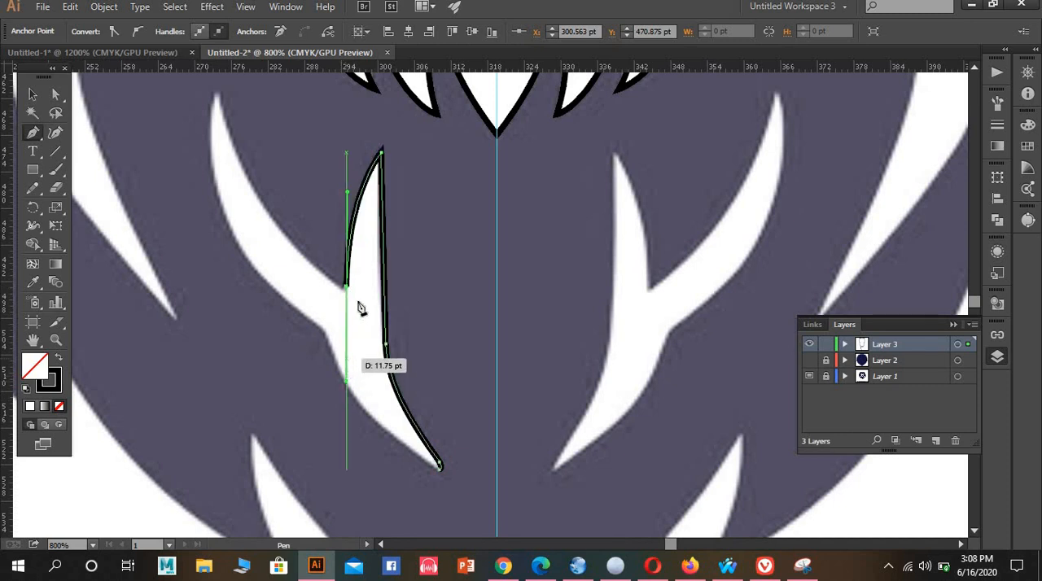
# Make the fork anchor a corner and trace the long prong's inner edge in one curve up to its tip
pyautogui.moveTo(346, 287); pyautogui.dragTo(222, 168)
pyautogui.scroll(4, 263, 149)
pyautogui.scroll(14, 186, 81)
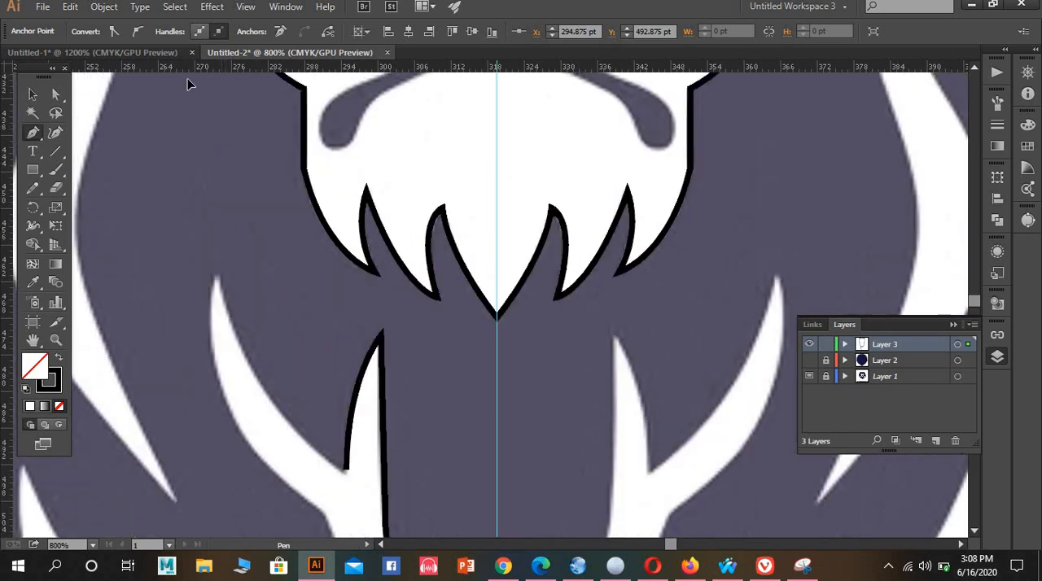
pyautogui.moveTo(192, 299); pyautogui.dragTo(201, 289)
pyautogui.scroll(-8, 203, 281)
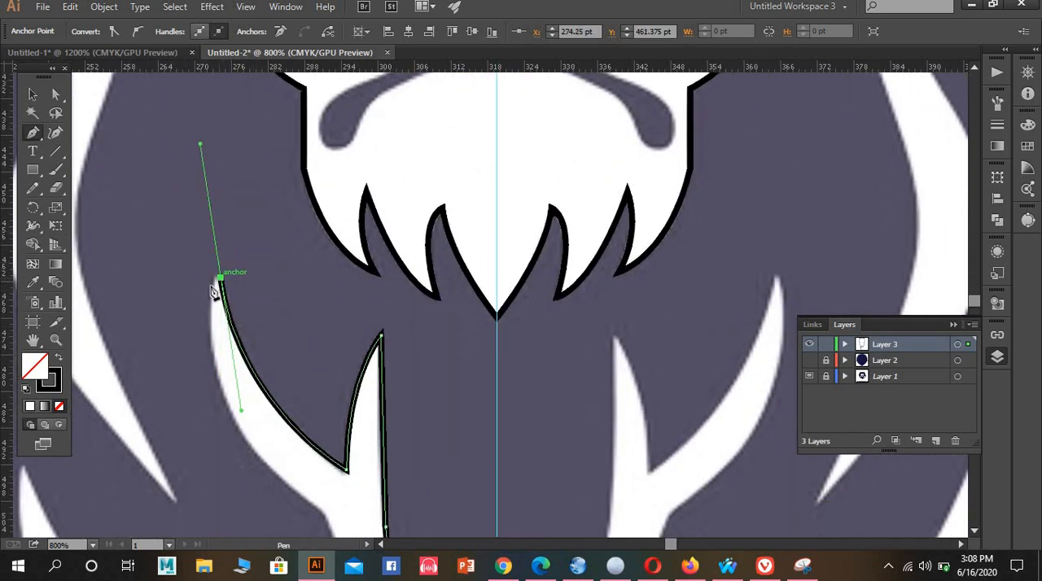
# Round the long prong's tip and trace its outer edge down to the bend below the fork
pyautogui.moveTo(212, 302); pyautogui.dragTo(330, 351)
pyautogui.scroll(-9, 221, 298)
pyautogui.moveTo(321, 346)
pyautogui.mouseDown()
pyautogui.moveTo(437, 407)
pyautogui.moveTo(456, 429)
pyautogui.moveTo(453, 448)
pyautogui.moveTo(449, 428)
pyautogui.mouseUp()
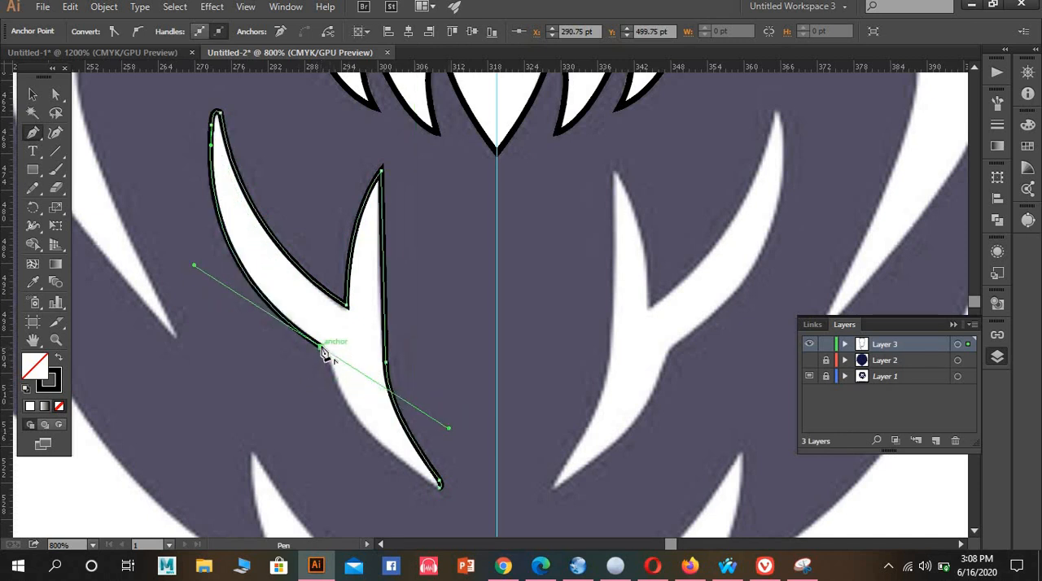
# Add a short segment around the bend and close the forked strand's outline with a curve to its lower tip
pyautogui.scroll(-2, 365, 406)
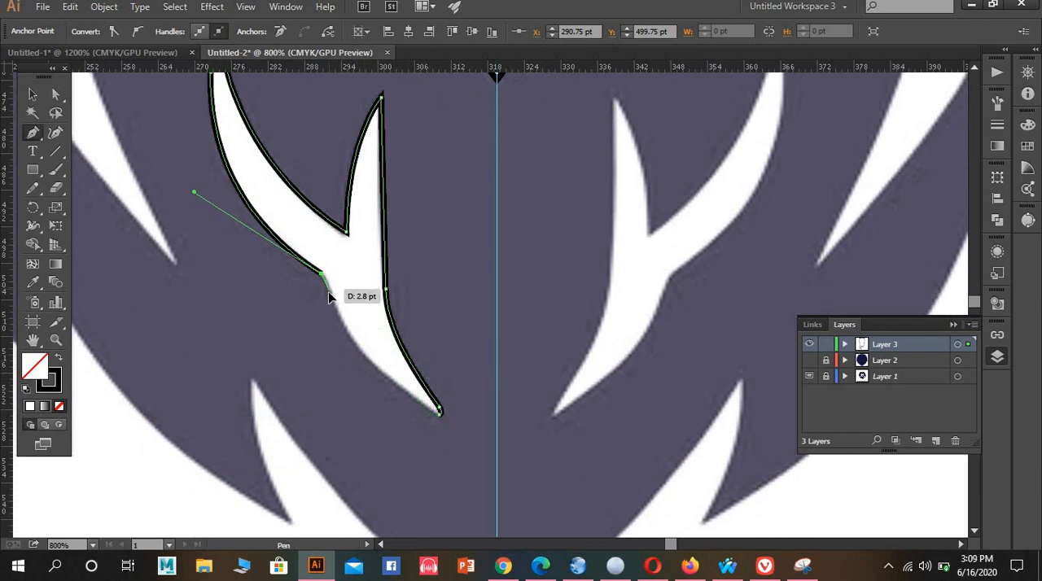
pyautogui.click(328, 292)
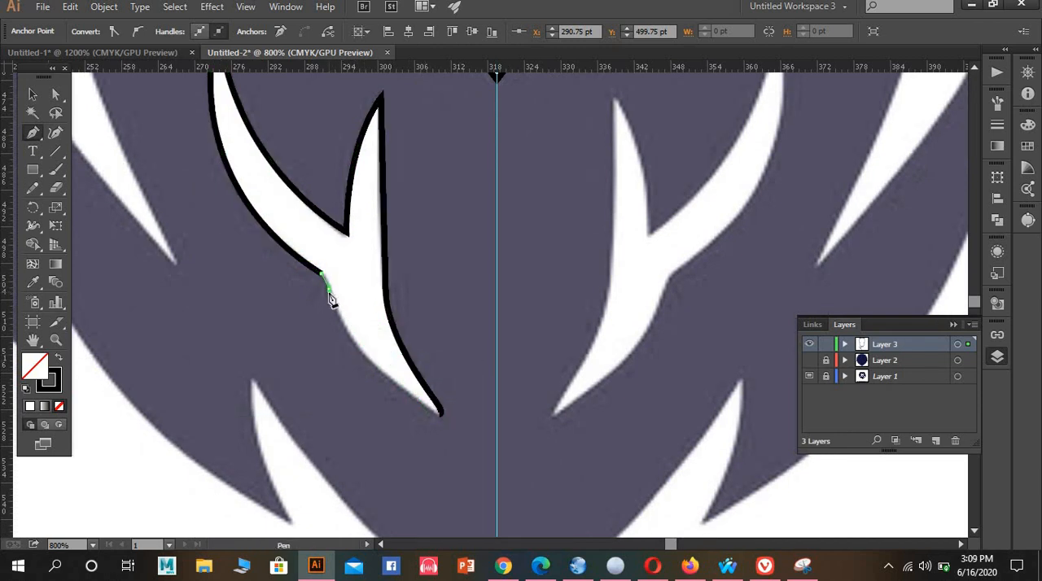
pyautogui.click(439, 413)
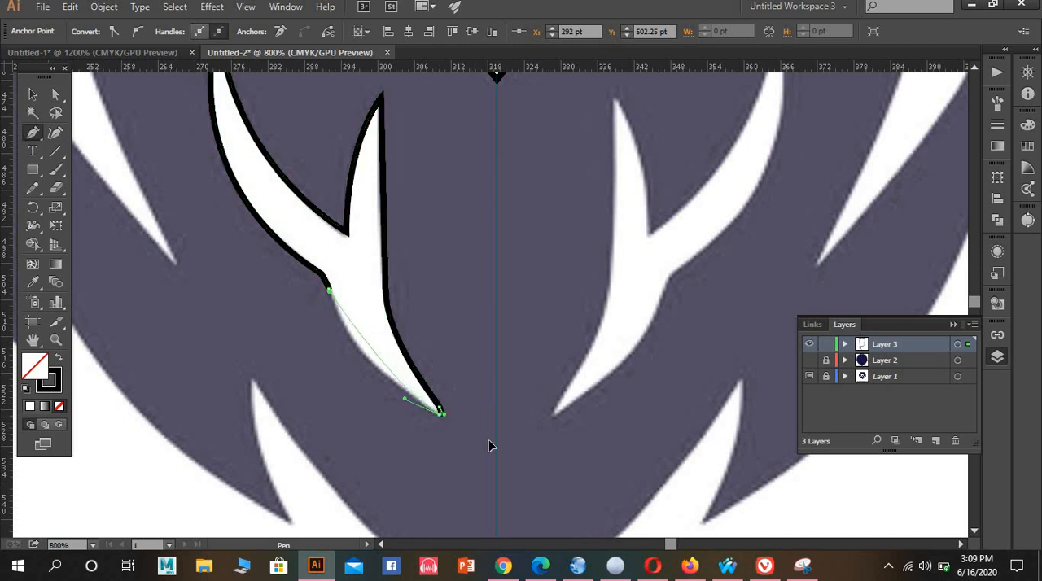
pyautogui.moveTo(548, 487); pyautogui.dragTo(536, 471)
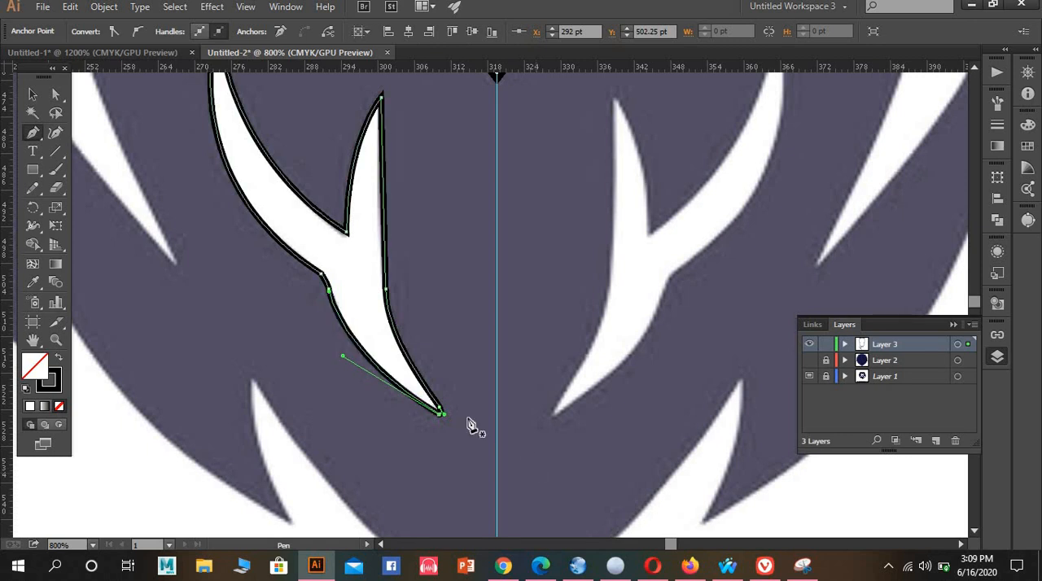
# Start outlining the long wavy strand beside the forked one, rounding its lower tip with a small curve
pyautogui.scroll(4, 423, 317)
pyautogui.hscroll(-6, 495, 342)
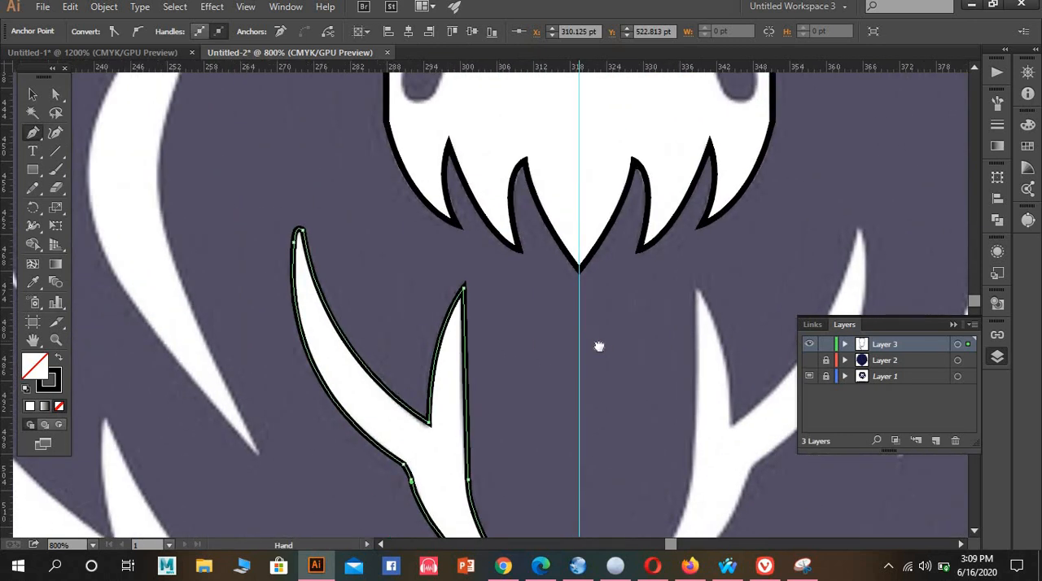
pyautogui.scroll(2, 488, 346)
pyautogui.scroll(-2, 483, 348)
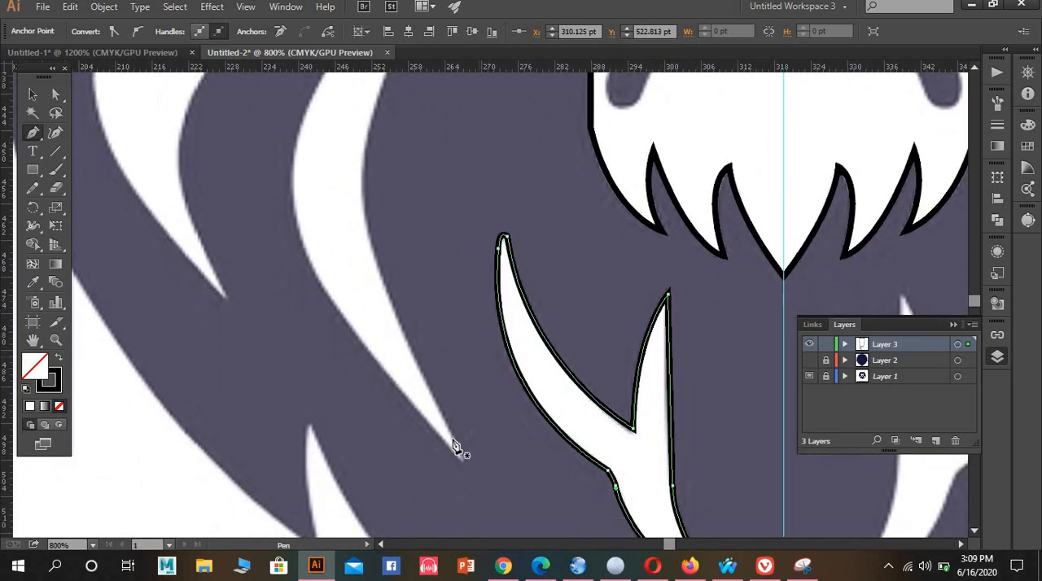
pyautogui.click(459, 459)
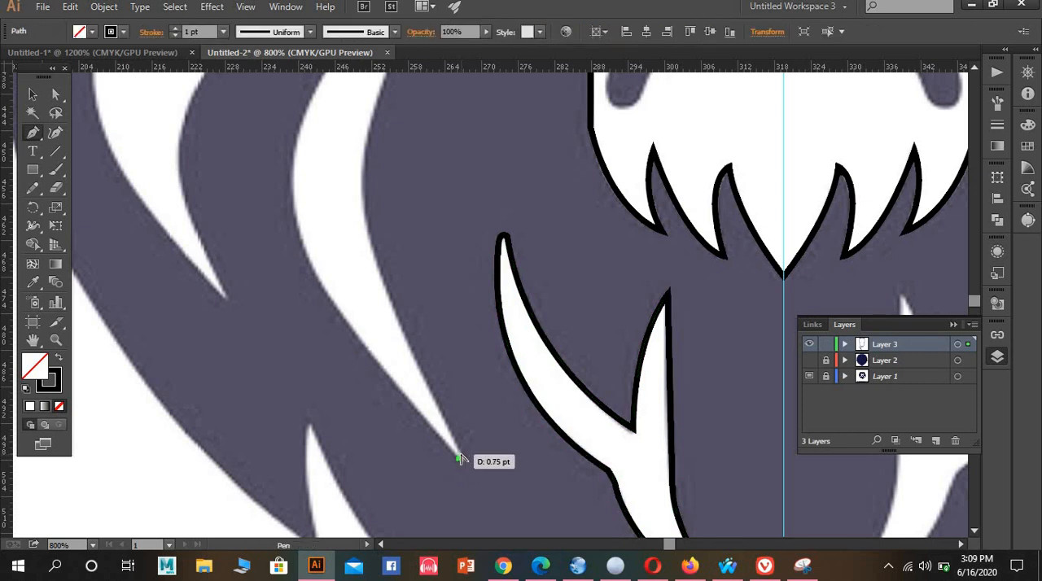
pyautogui.scroll(3, 462, 462)
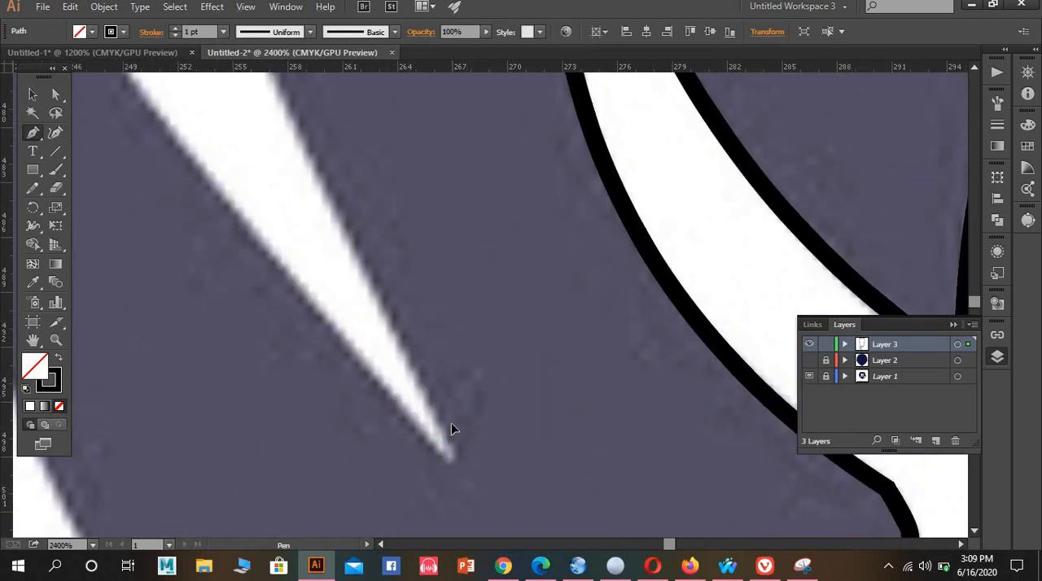
pyautogui.scroll(3, 399, 336)
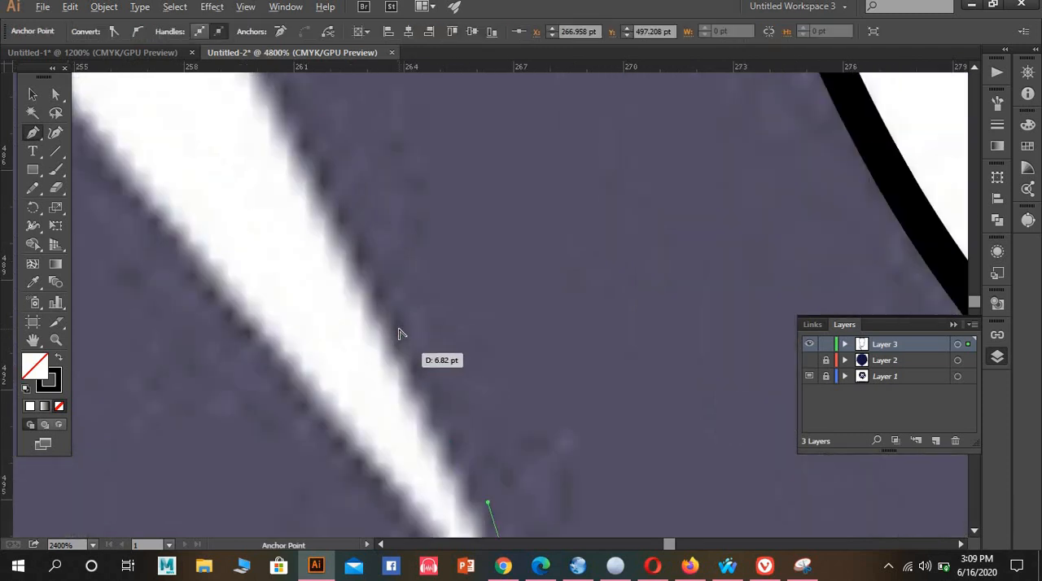
pyautogui.scroll(-3, 362, 318)
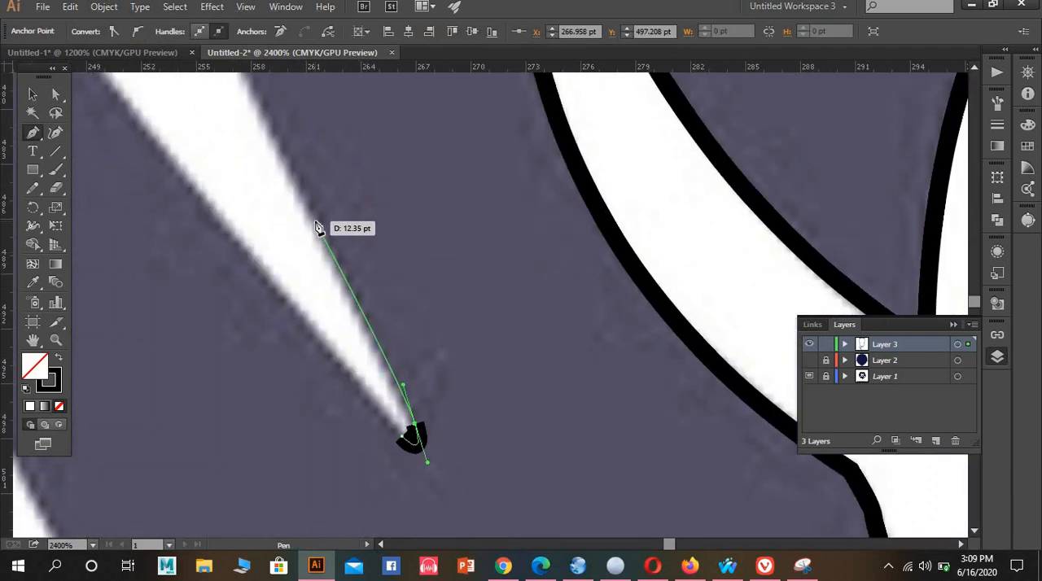
# Trace the wavy strand's inner edge from its lower tip up around the inward bend
pyautogui.scroll(-4, 319, 231)
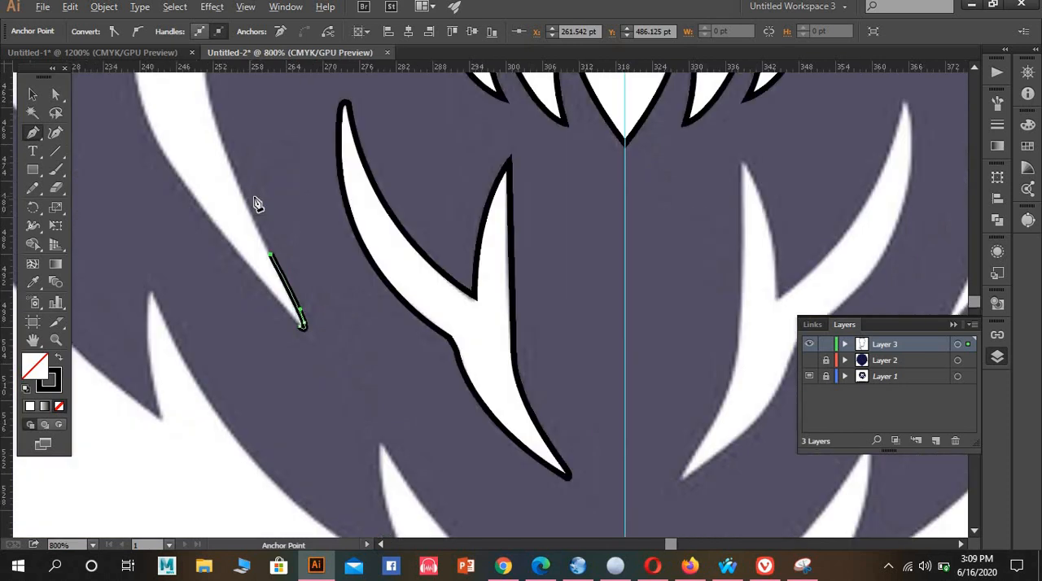
pyautogui.press('space')
pyautogui.moveTo(377, 298); pyautogui.dragTo(516, 455)
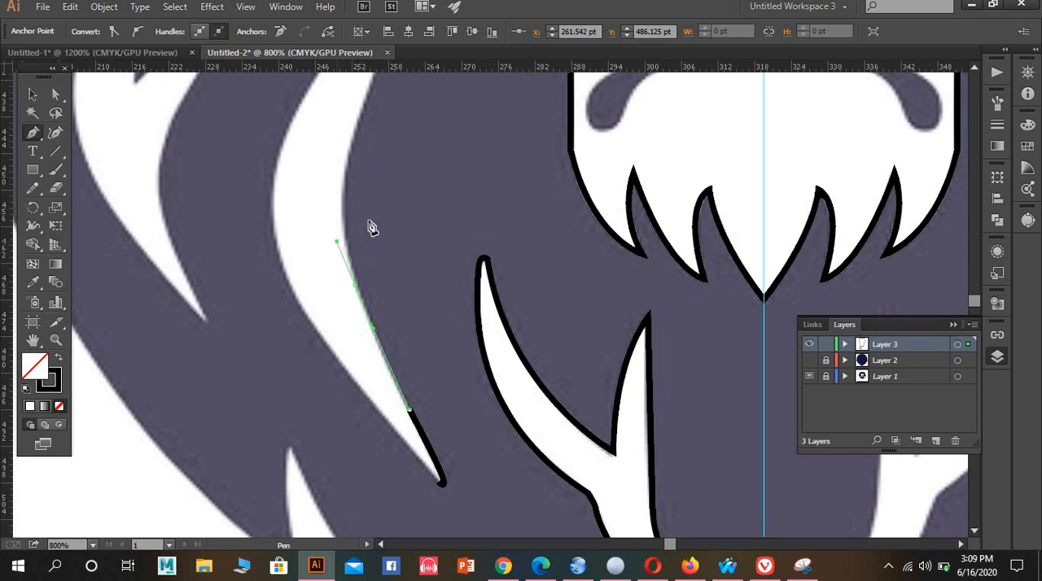
pyautogui.click(350, 150)
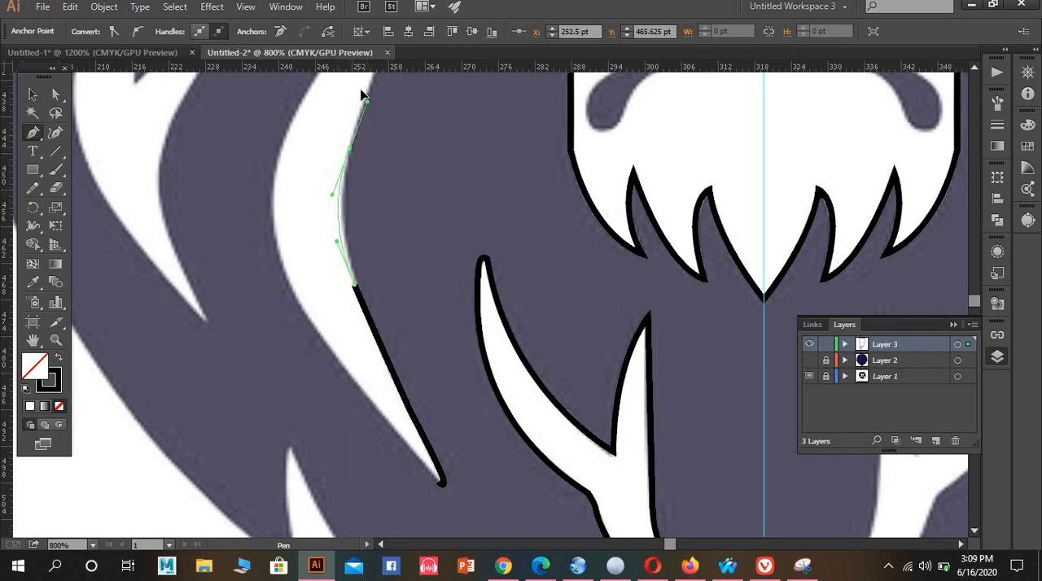
# Continue the inner edge in curves from above the bend to the strand's pointed upper tip
pyautogui.scroll(3, 399, 179)
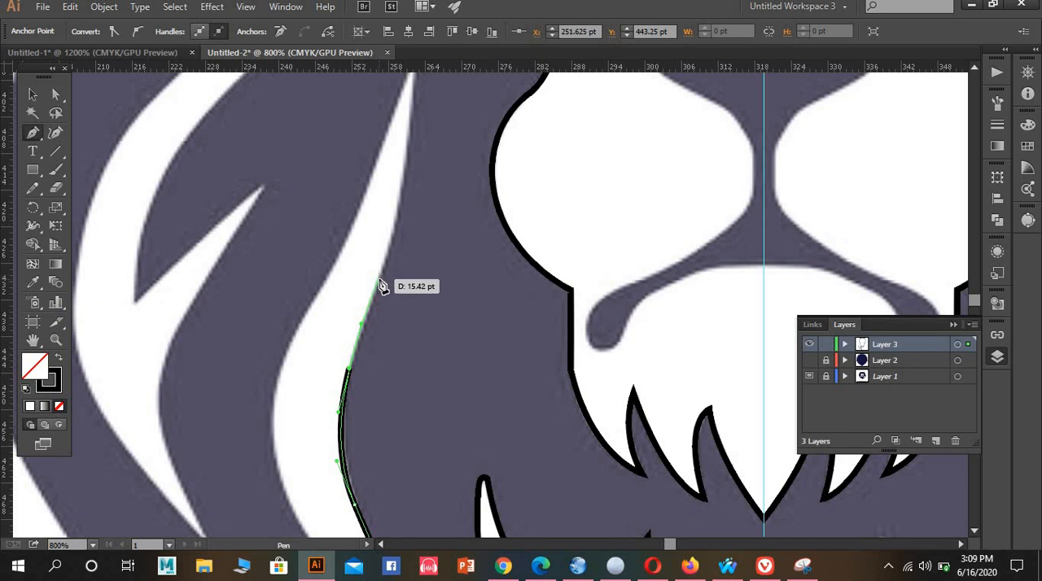
pyautogui.click(380, 283)
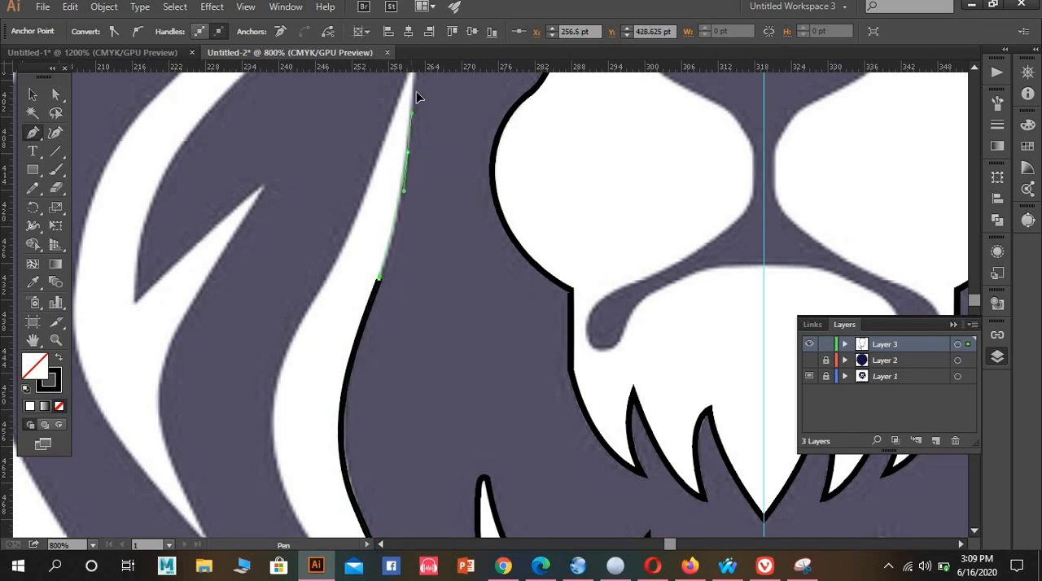
pyautogui.scroll(2, 410, 75)
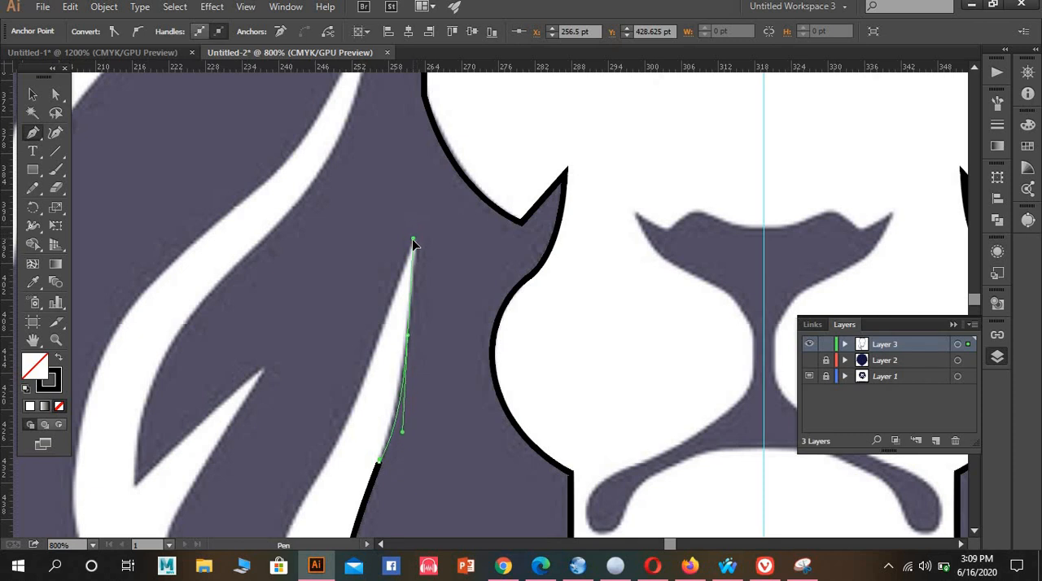
pyautogui.moveTo(413, 242); pyautogui.dragTo(418, 254)
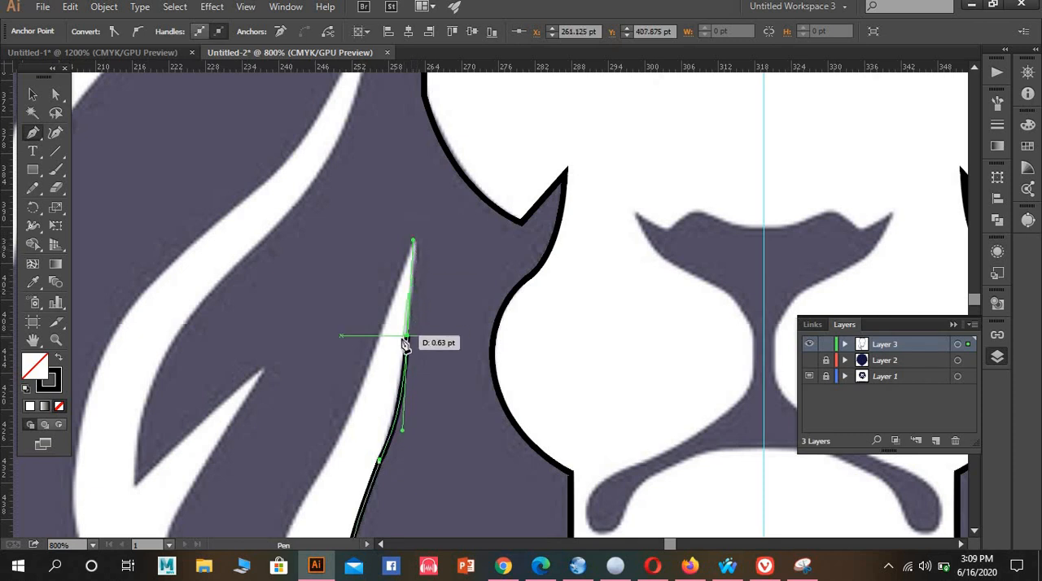
pyautogui.click(415, 246)
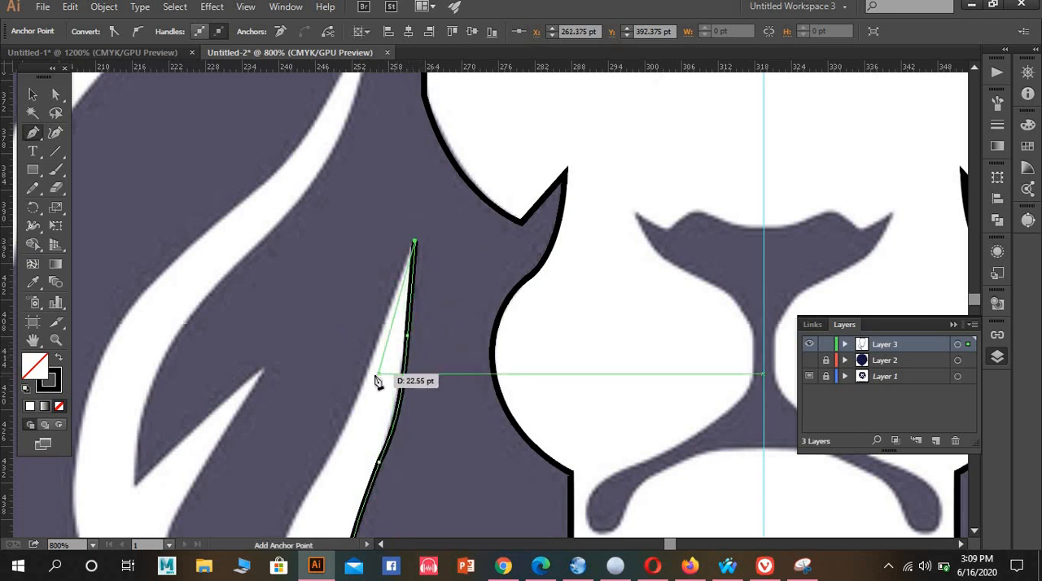
# Trace the wavy strand's outer edge from the upper tip down to its outermost bend
pyautogui.scroll(-2, 387, 322)
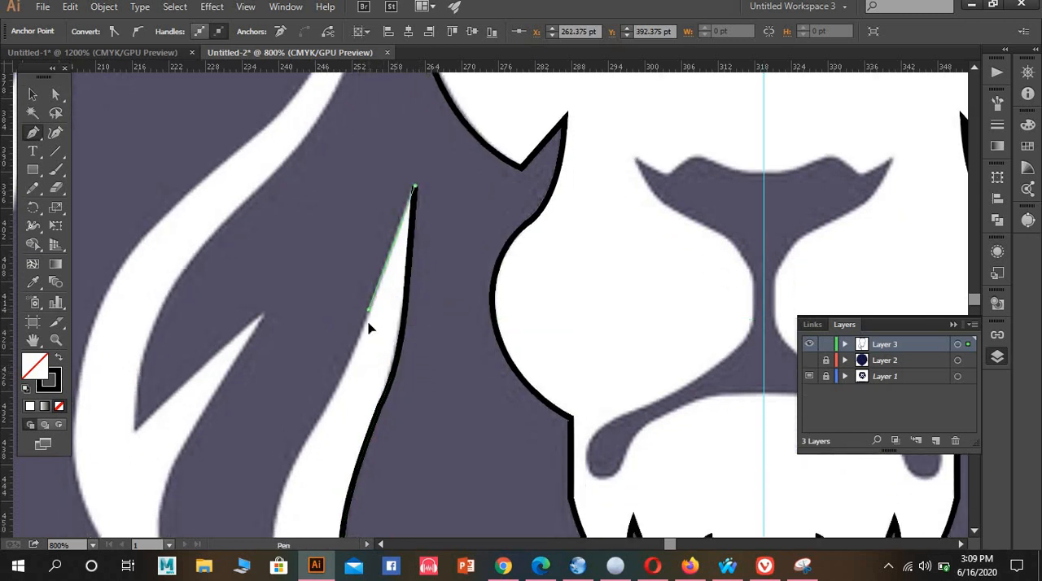
pyautogui.click(353, 366)
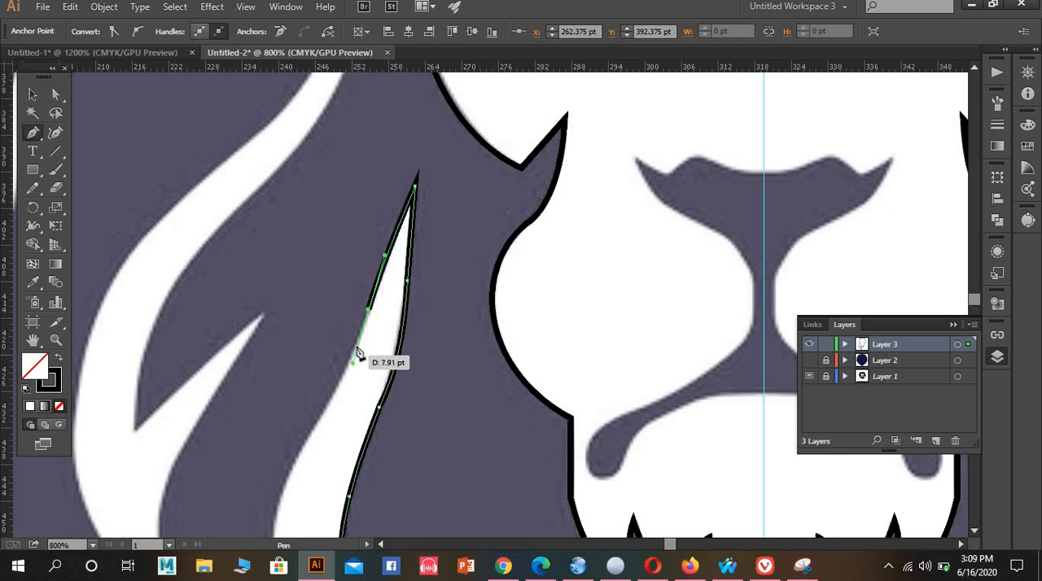
pyautogui.scroll(-1, 366, 351)
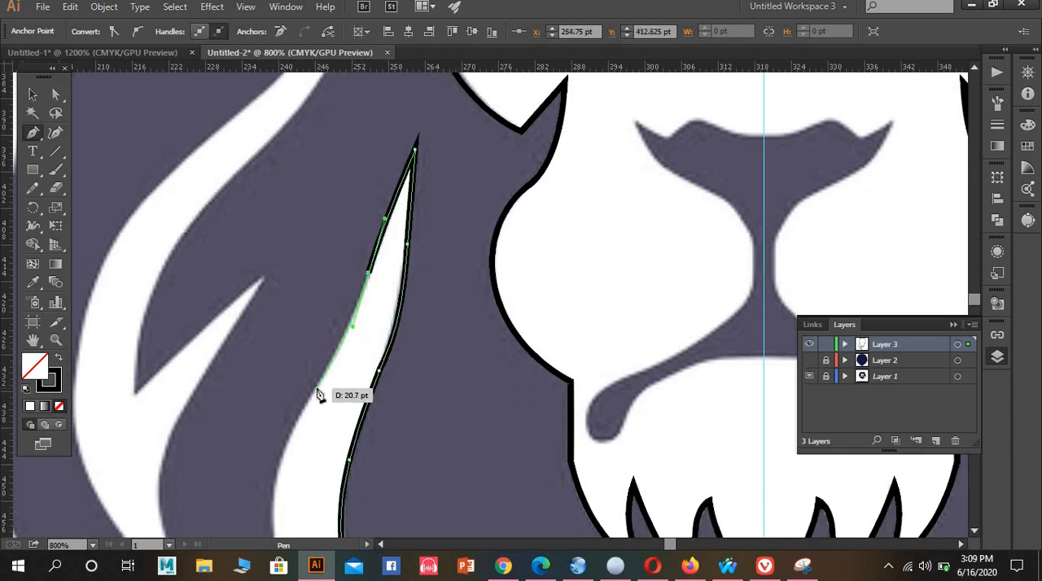
pyautogui.click(317, 384)
pyautogui.moveTo(333, 351); pyautogui.dragTo(452, 122)
pyautogui.moveTo(394, 312); pyautogui.dragTo(401, 370)
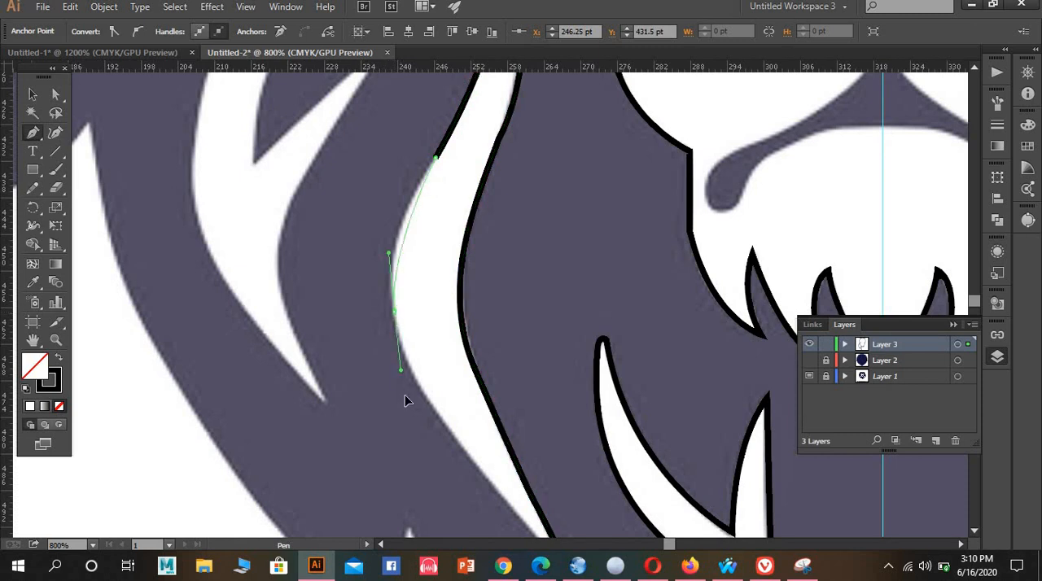
# Trace the outer edge below the bend and close the wavy strand's outline at its lower tip
pyautogui.scroll(-3, 413, 373)
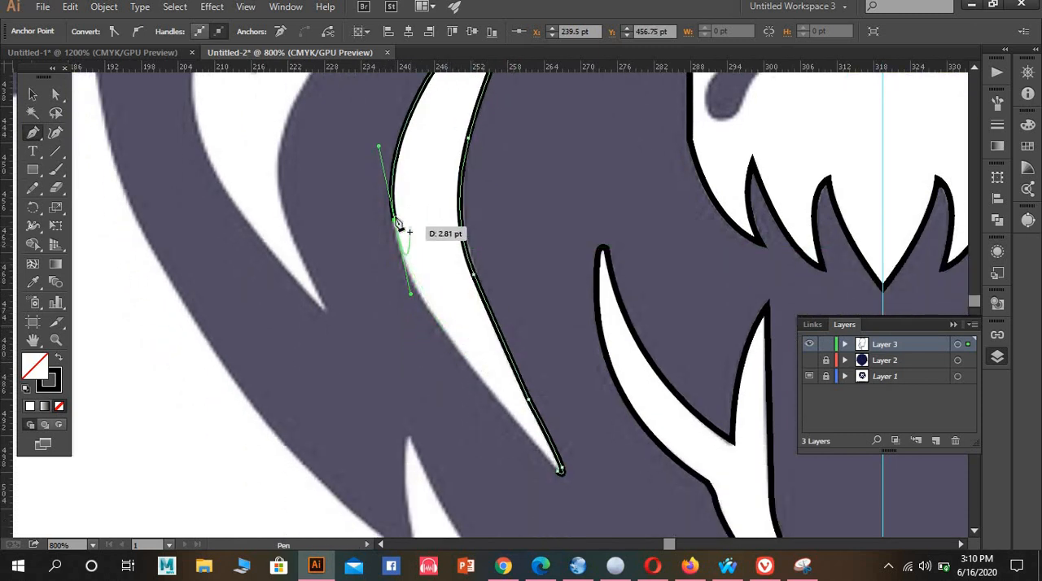
pyautogui.click(451, 338)
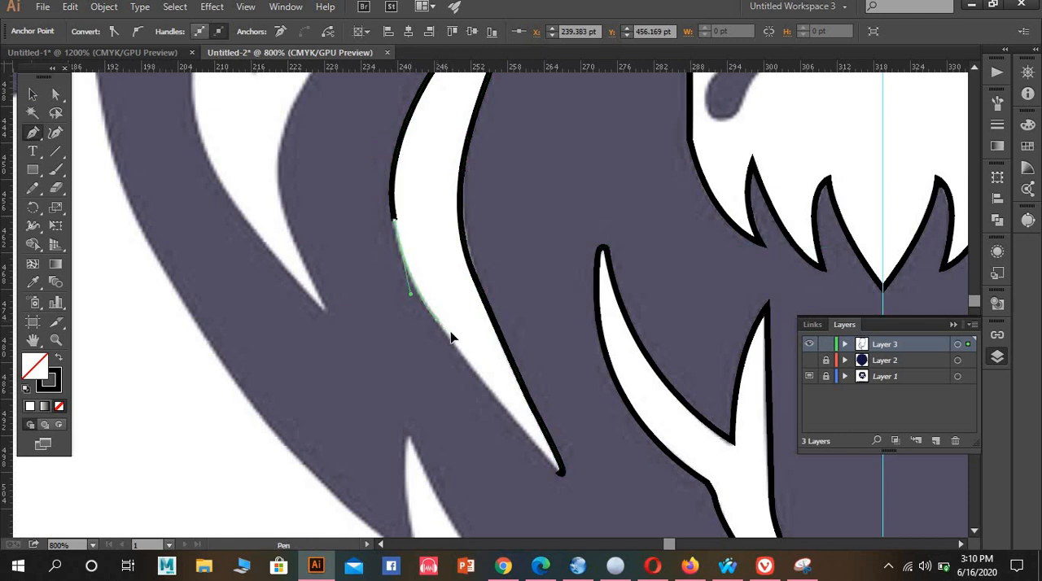
pyautogui.moveTo(454, 339); pyautogui.dragTo(447, 343)
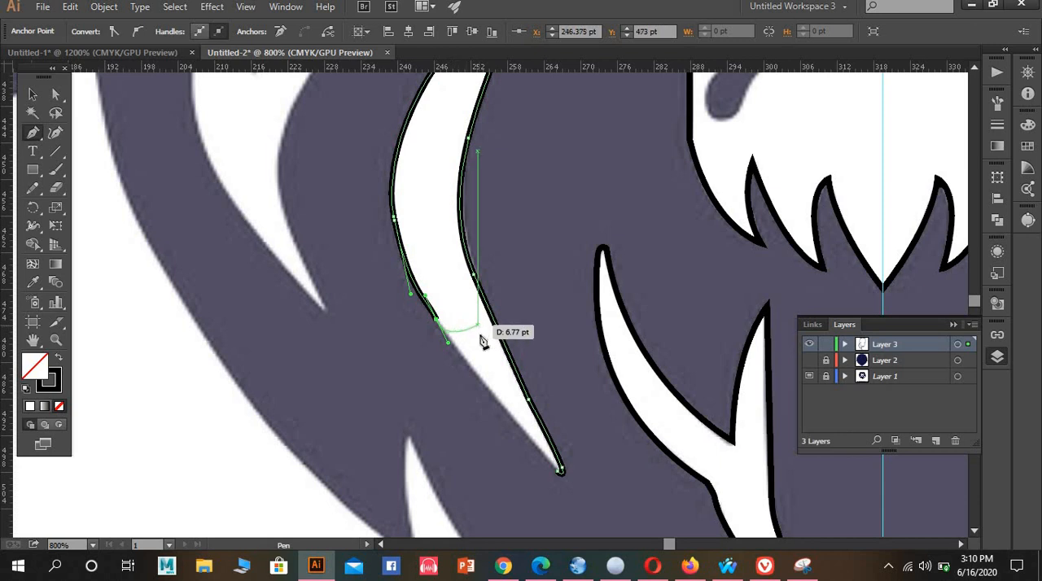
pyautogui.click(559, 471)
pyautogui.scroll(3, 375, 228)
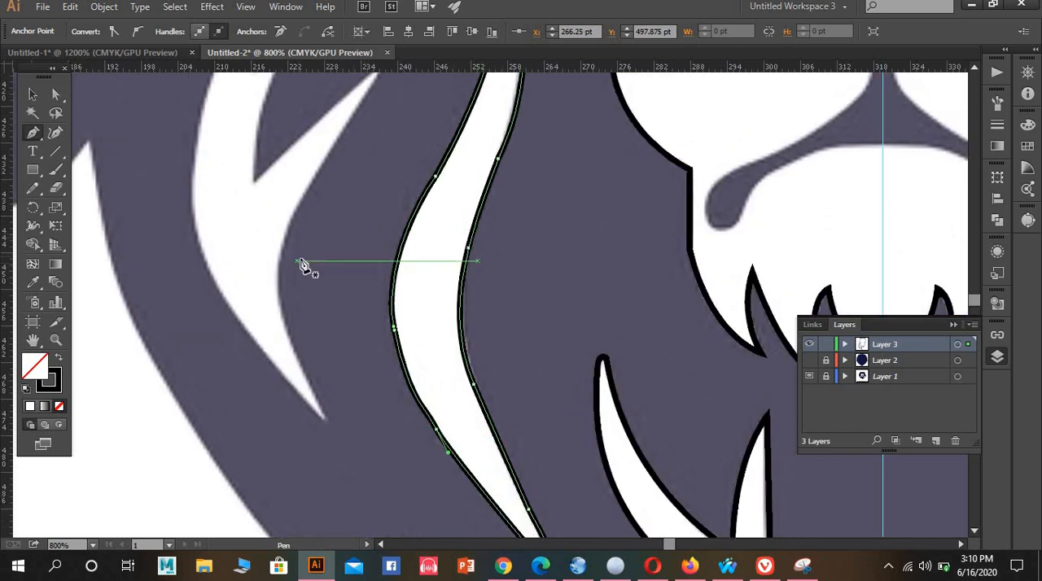
pyautogui.scroll(2, 303, 265)
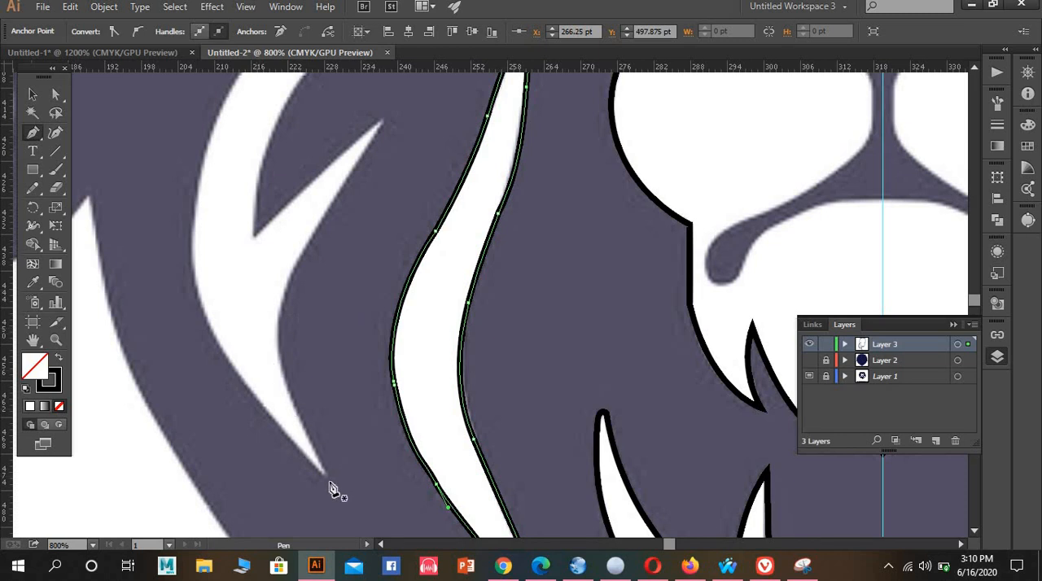
# Start the outline of the forked mane strand with a small curve around its pointed lower tip
pyautogui.scroll(3, 322, 470)
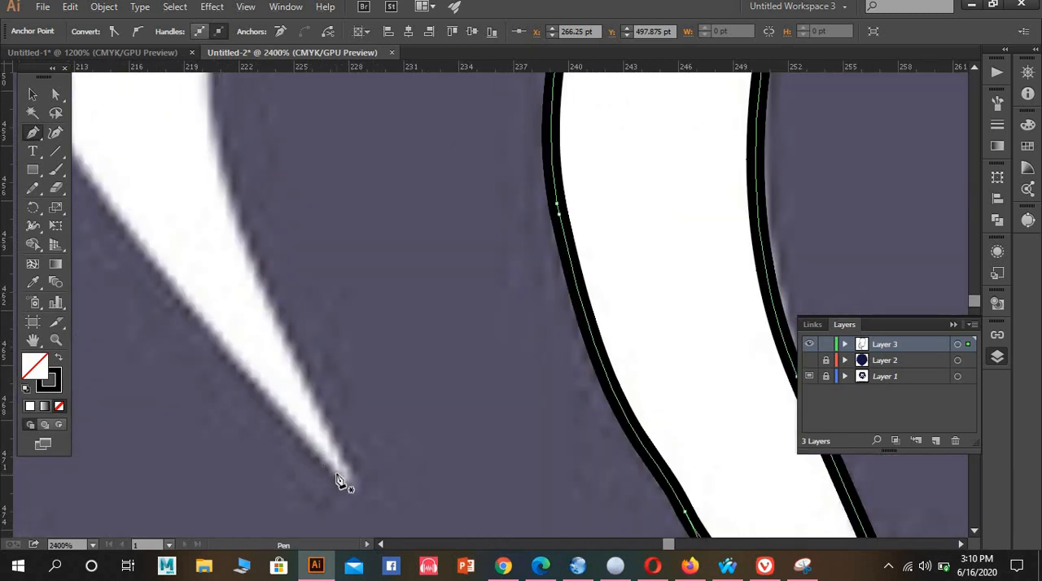
pyautogui.moveTo(337, 478); pyautogui.dragTo(350, 470)
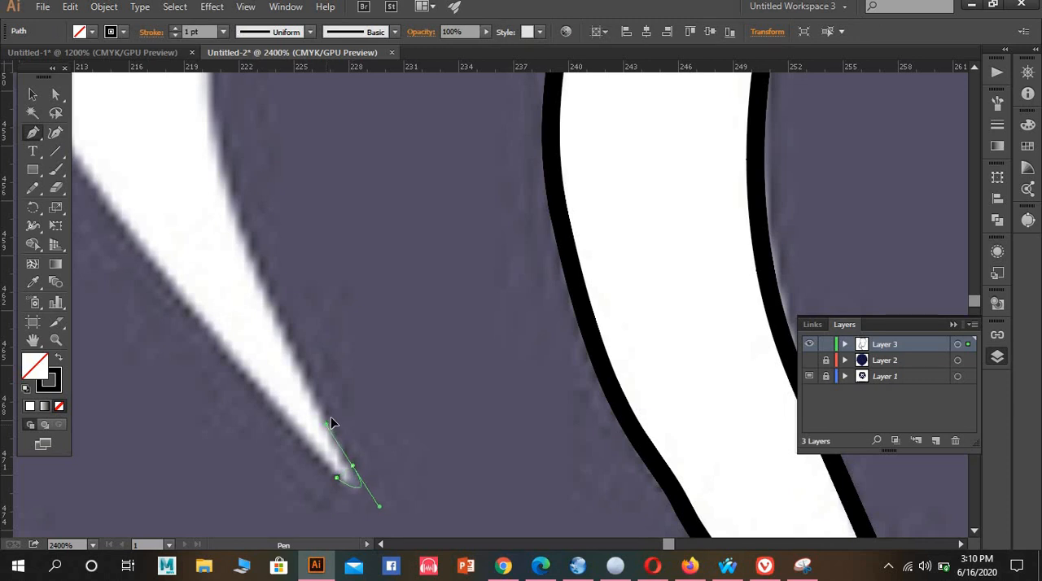
pyautogui.moveTo(330, 418); pyautogui.dragTo(332, 416)
pyautogui.scroll(-2, 291, 315)
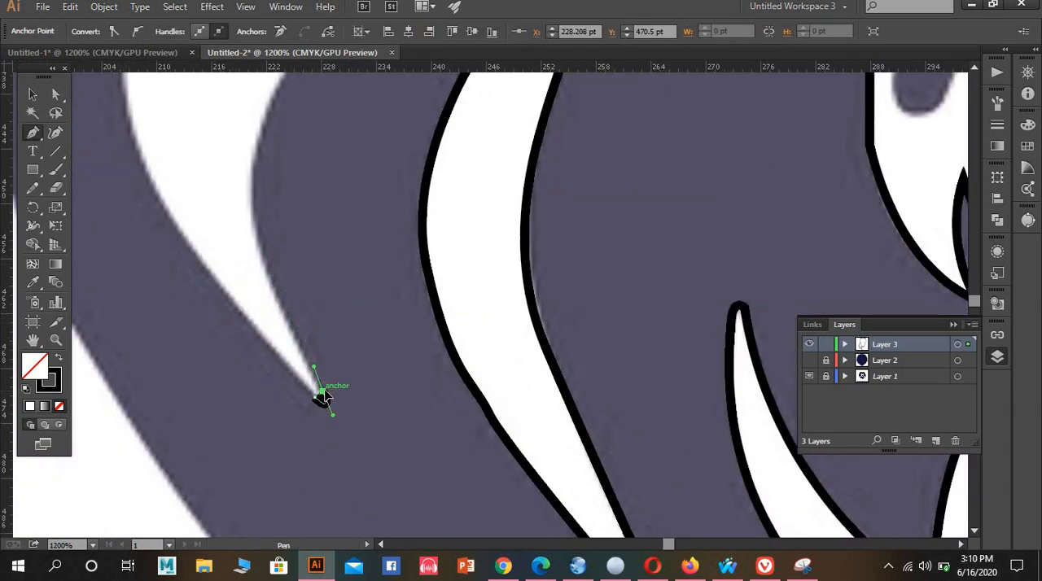
pyautogui.click(323, 393)
# Trace the forked strand's inner edge from the lower tip up to the tip of its side prong
pyautogui.scroll(1, 252, 236)
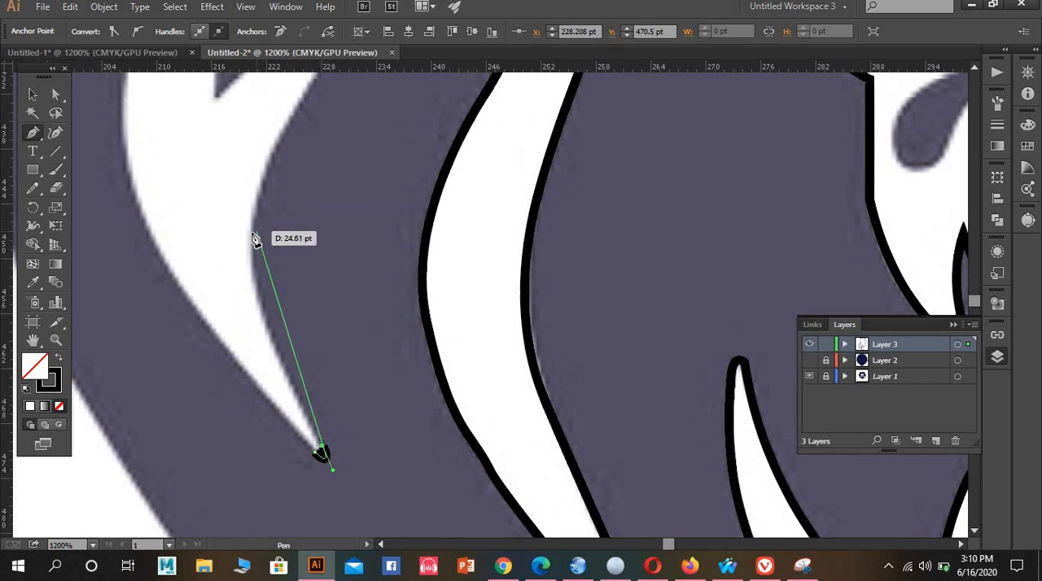
pyautogui.moveTo(251, 233); pyautogui.dragTo(264, 161)
pyautogui.scroll(2, 298, 191)
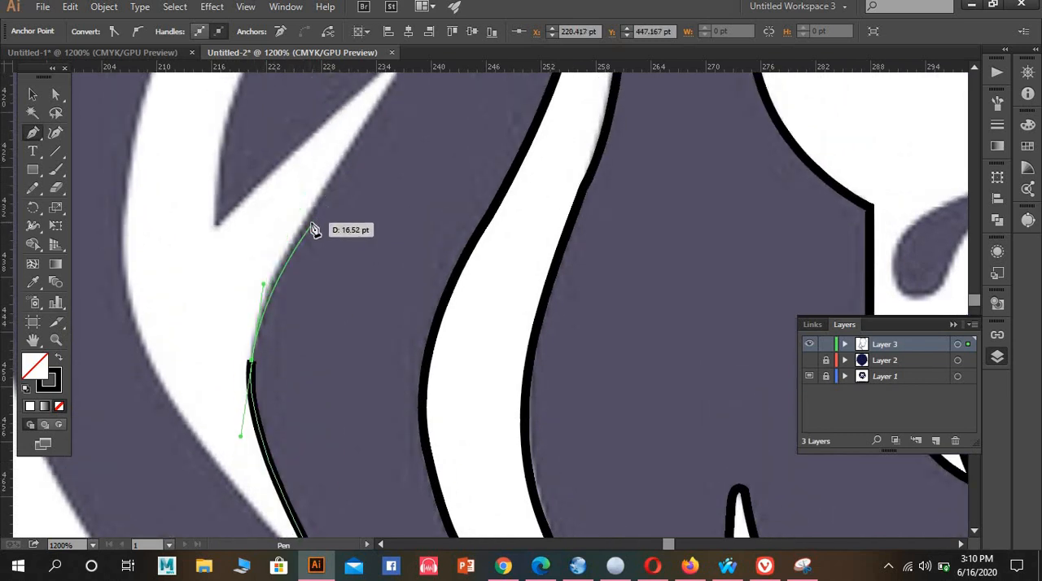
pyautogui.click(300, 230)
pyautogui.scroll(2, 342, 203)
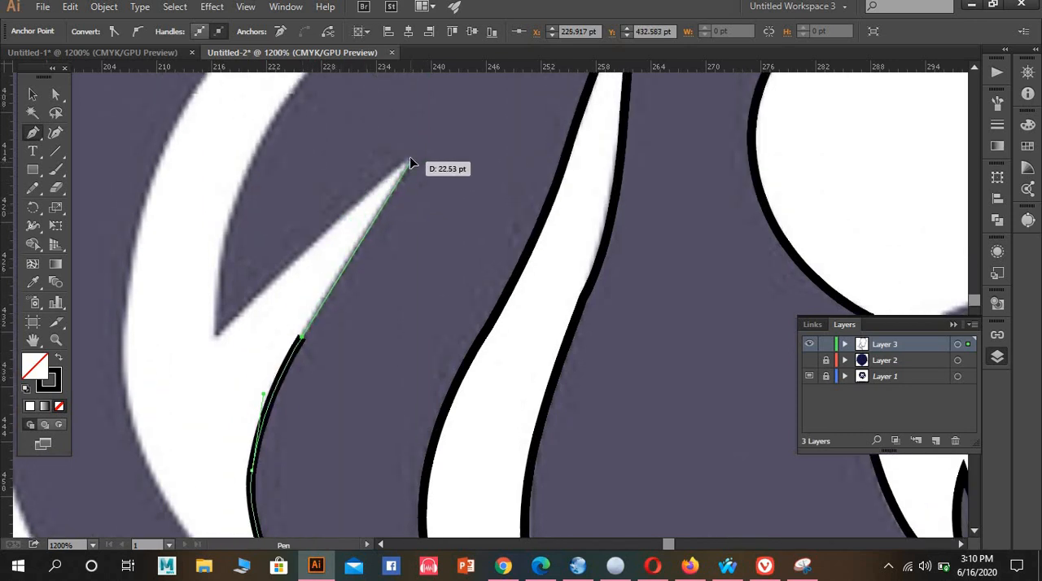
pyautogui.click(411, 162)
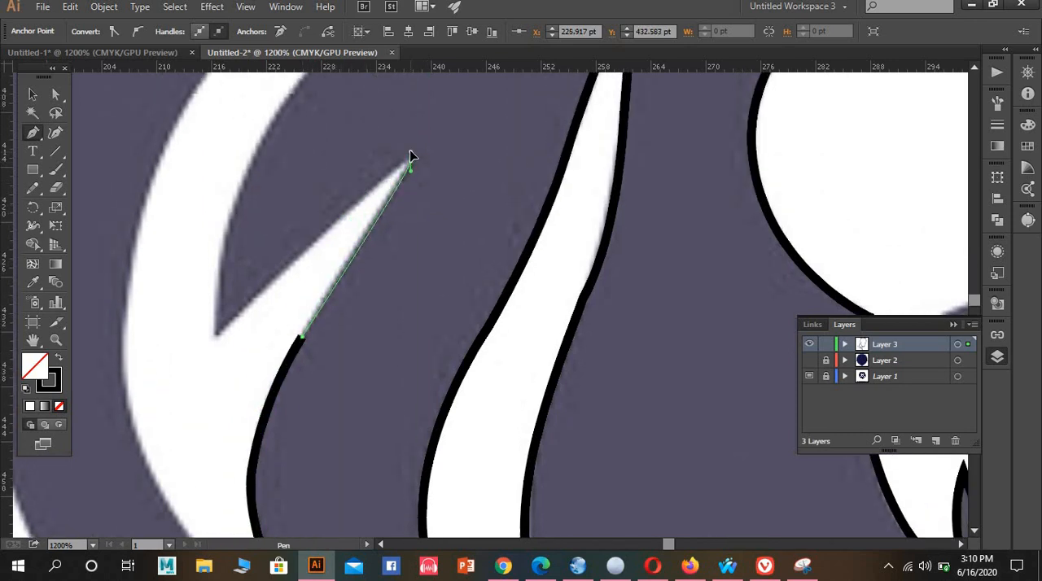
# Trace the prong's upper edge down into the notch, and continue up the forked strand's inner edge in curves
pyautogui.click(218, 337)
pyautogui.scroll(1, 253, 212)
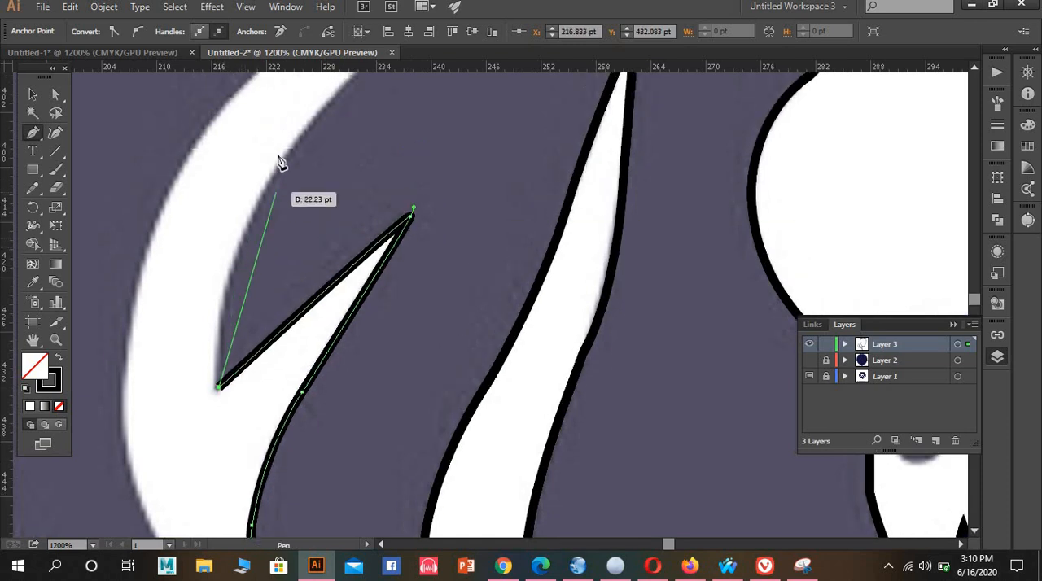
pyautogui.moveTo(279, 166); pyautogui.dragTo(349, 91)
pyautogui.scroll(3, 423, 166)
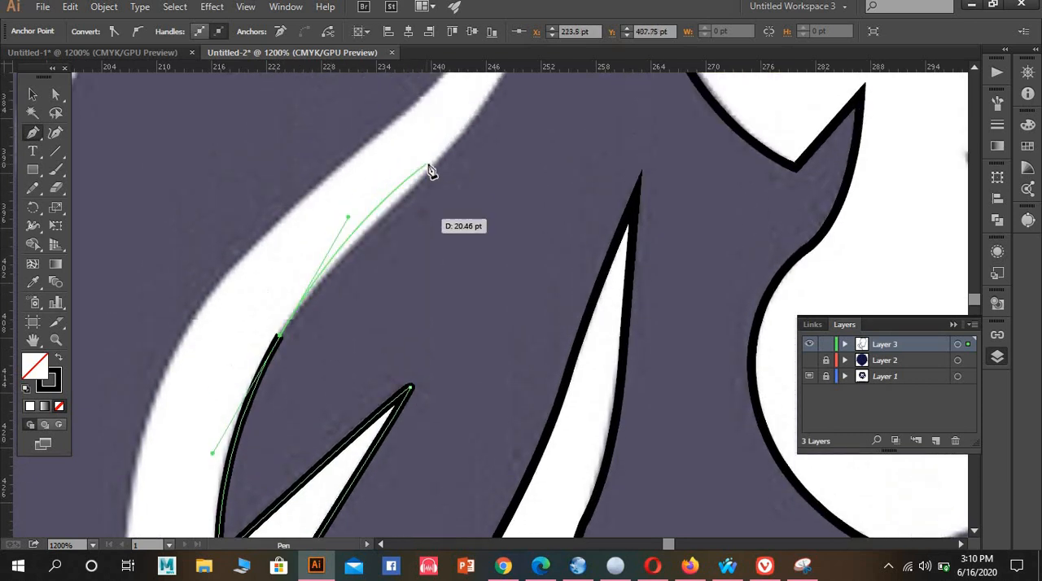
pyautogui.click(279, 336)
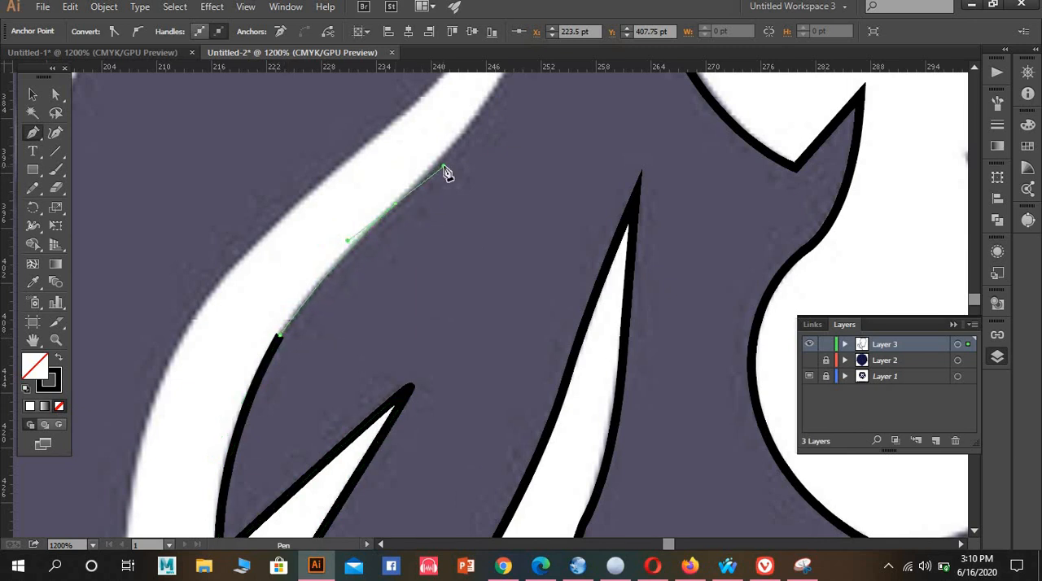
pyautogui.moveTo(444, 171); pyautogui.dragTo(443, 169)
pyautogui.scroll(7, 465, 163)
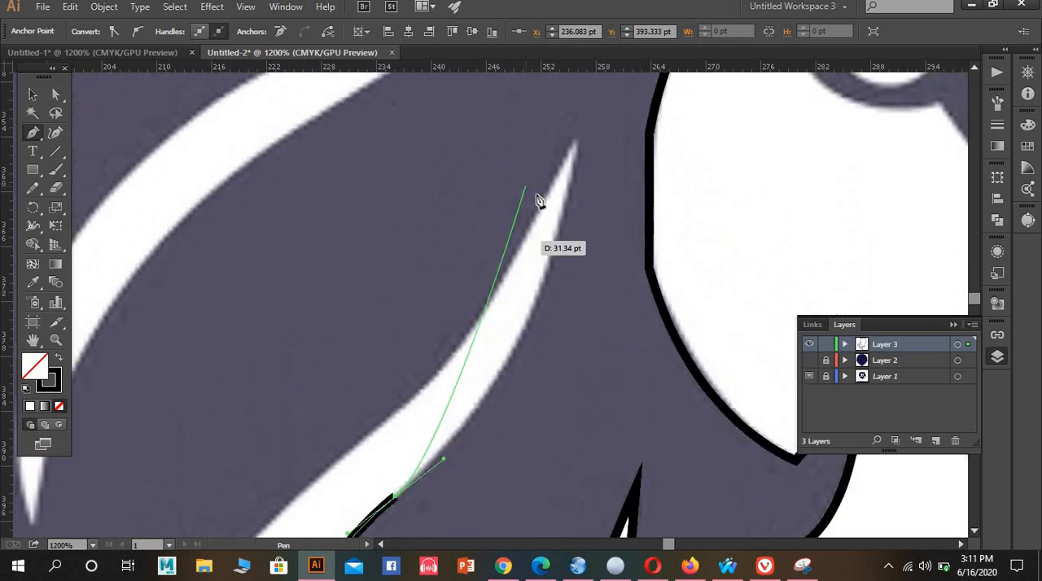
pyautogui.scroll(1, 539, 198)
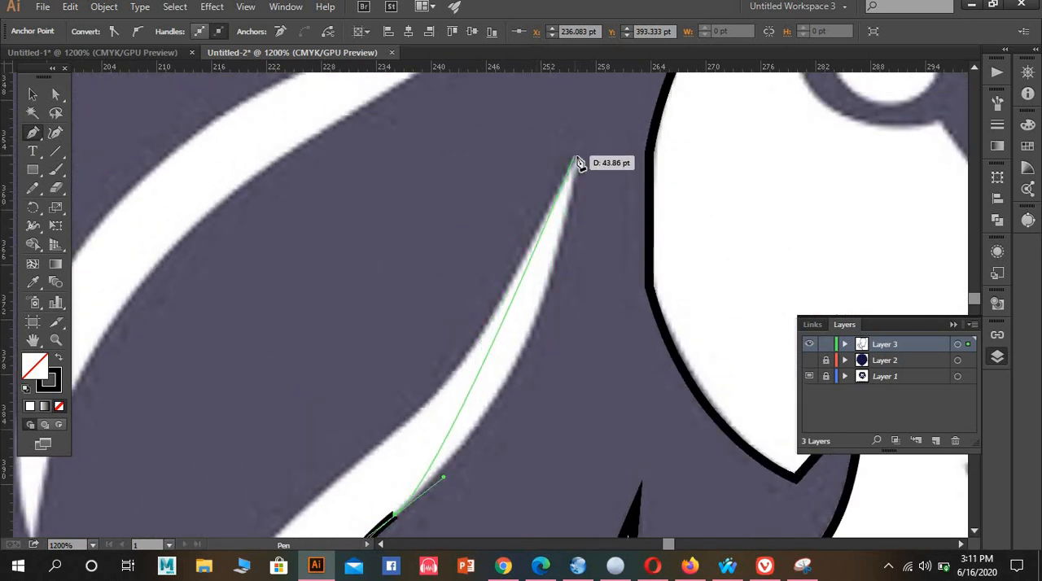
pyautogui.moveTo(578, 156); pyautogui.dragTo(577, 96)
pyautogui.scroll(5, 603, 98)
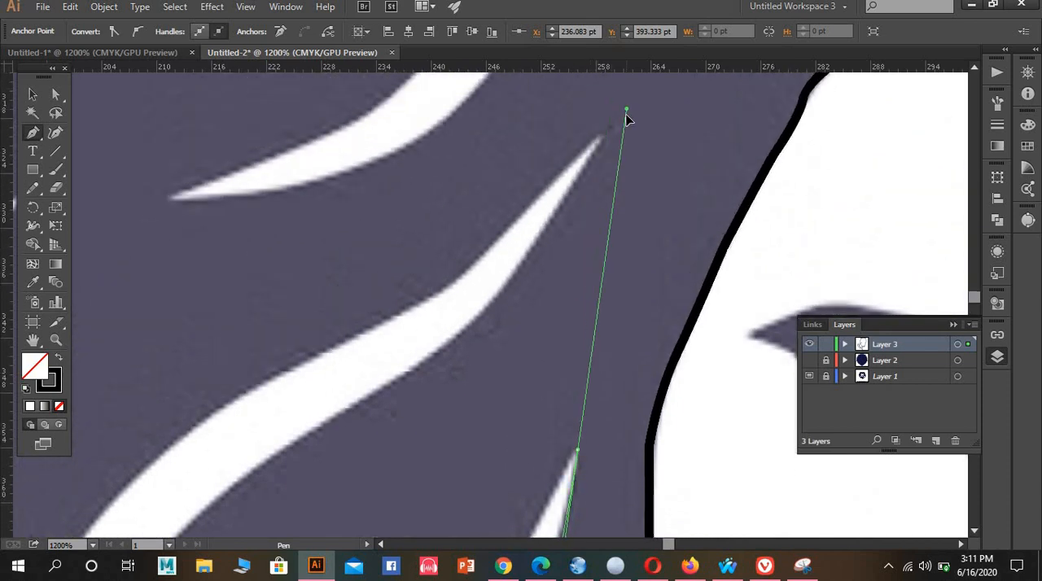
pyautogui.scroll(-10, 606, 184)
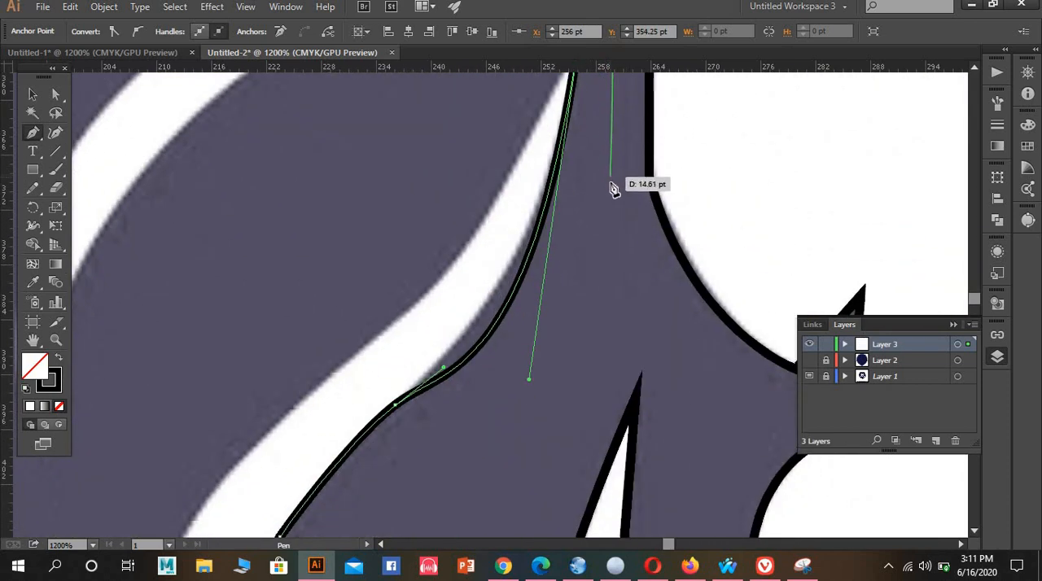
pyautogui.hotkey('ctrl', 'z')
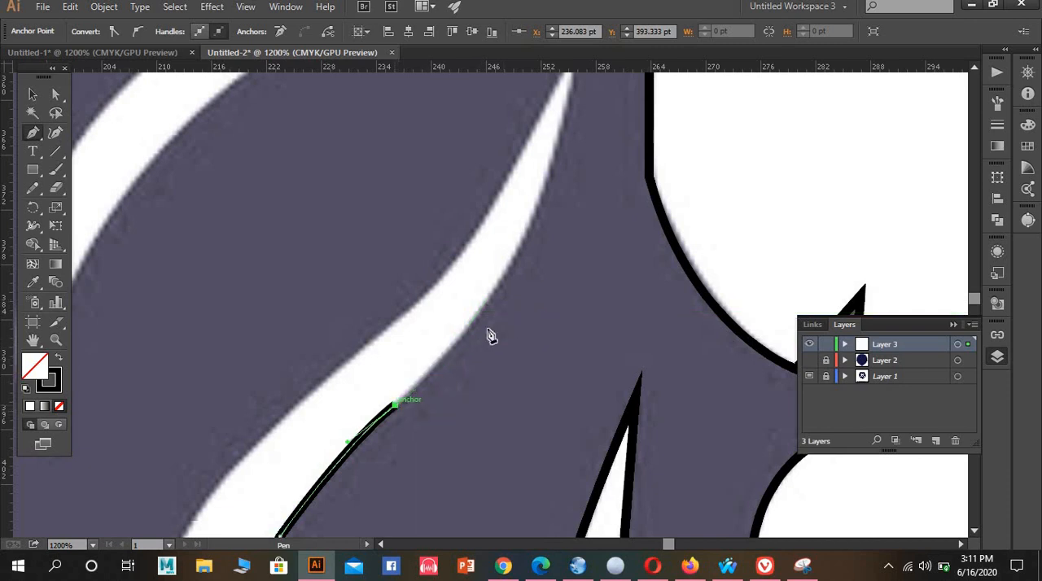
# Trace the remaining inner edge to the upper tip, and round the tip down to the outer edge's upper bend
pyautogui.click(456, 347)
pyautogui.scroll(2, 533, 257)
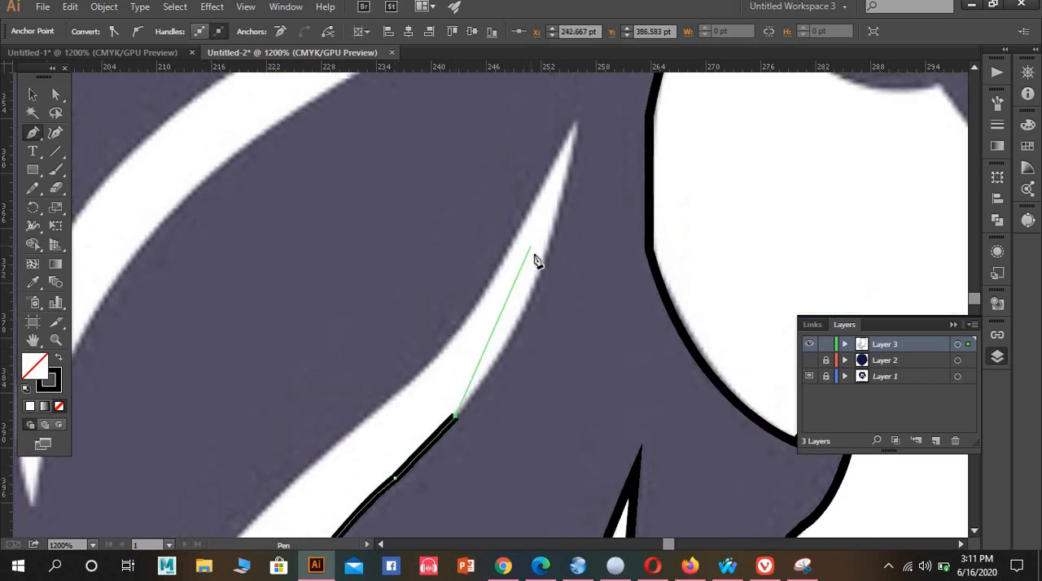
pyautogui.moveTo(538, 283)
pyautogui.mouseDown()
pyautogui.moveTo(549, 220)
pyautogui.moveTo(580, 167)
pyautogui.moveTo(579, 128)
pyautogui.moveTo(554, 214)
pyautogui.moveTo(458, 340)
pyautogui.moveTo(410, 389)
pyautogui.moveTo(351, 398)
pyautogui.mouseUp()
pyautogui.scroll(-1, 356, 376)
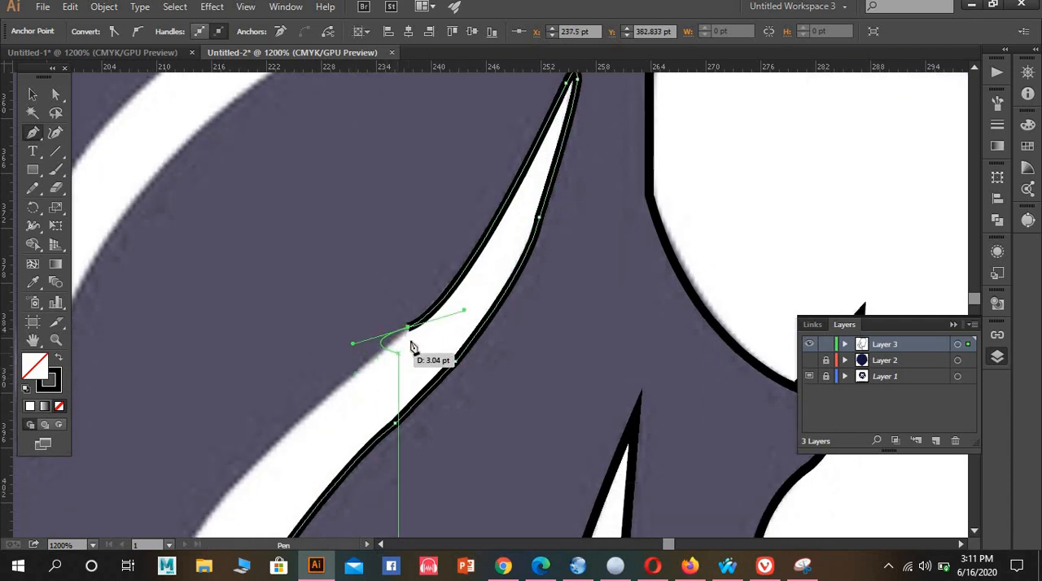
# Trace the forked strand's outer edge from the upper bend down to its outermost part beside the notch
pyautogui.press('ctrl')
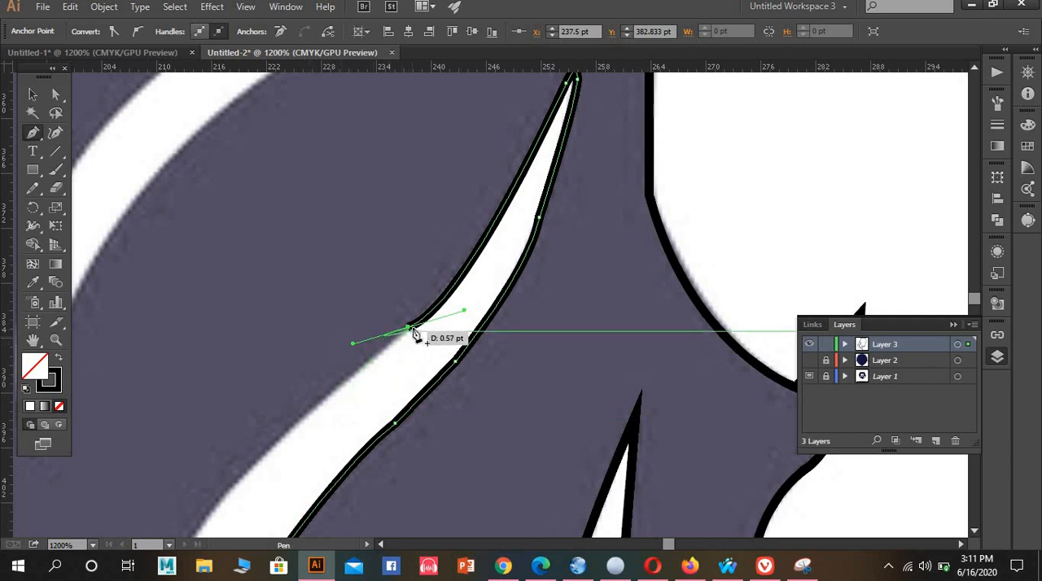
pyautogui.scroll(-2, 364, 393)
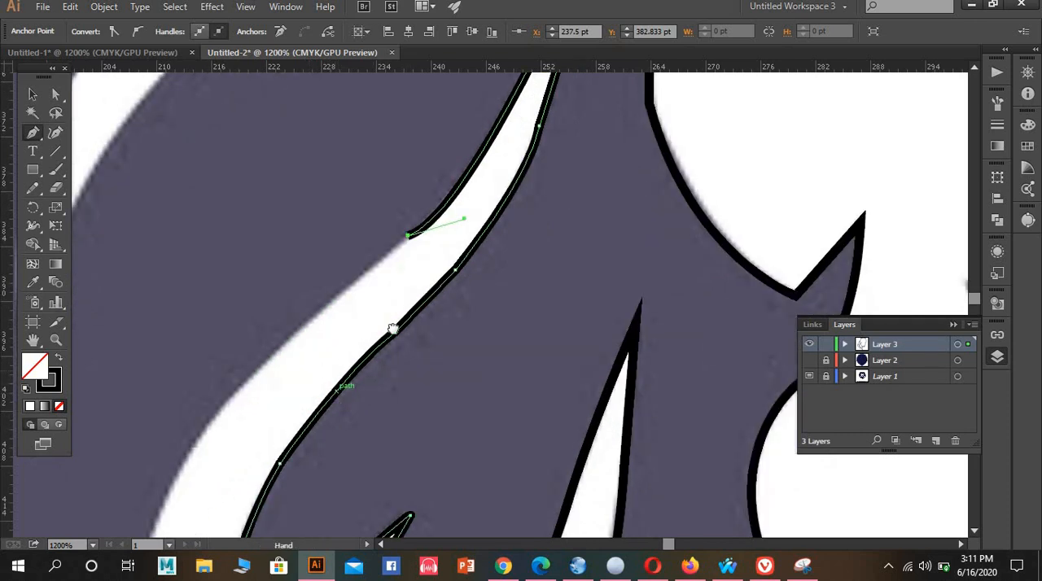
pyautogui.moveTo(392, 328); pyautogui.dragTo(389, 296)
pyautogui.scroll(-2, 323, 360)
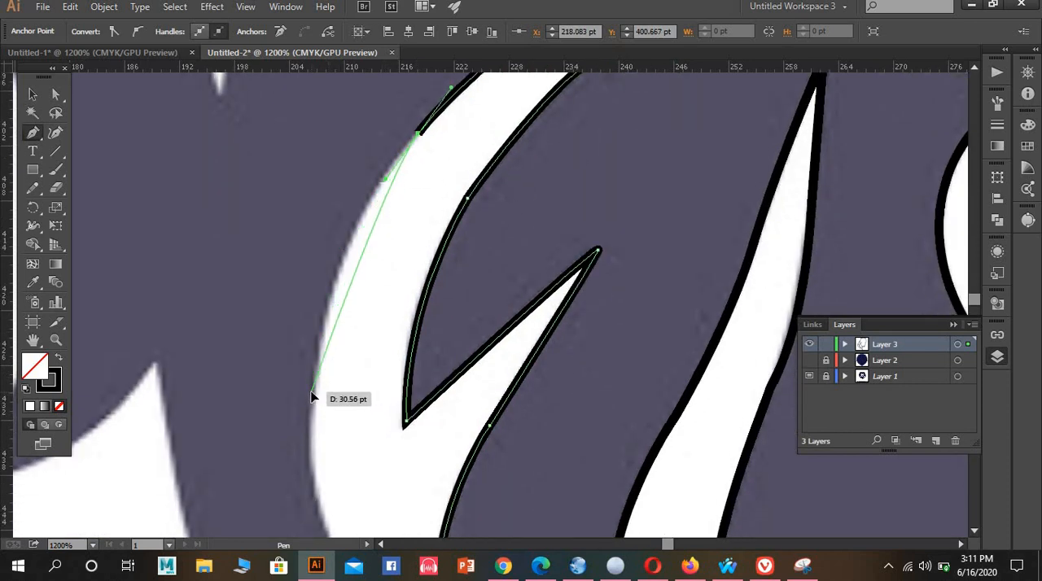
pyautogui.moveTo(310, 389); pyautogui.dragTo(315, 399)
pyautogui.moveTo(321, 493); pyautogui.dragTo(290, 538)
# Trace the outer edge below the outermost part and close the forked strand's outline at its lower tip
pyautogui.scroll(-2, 345, 363)
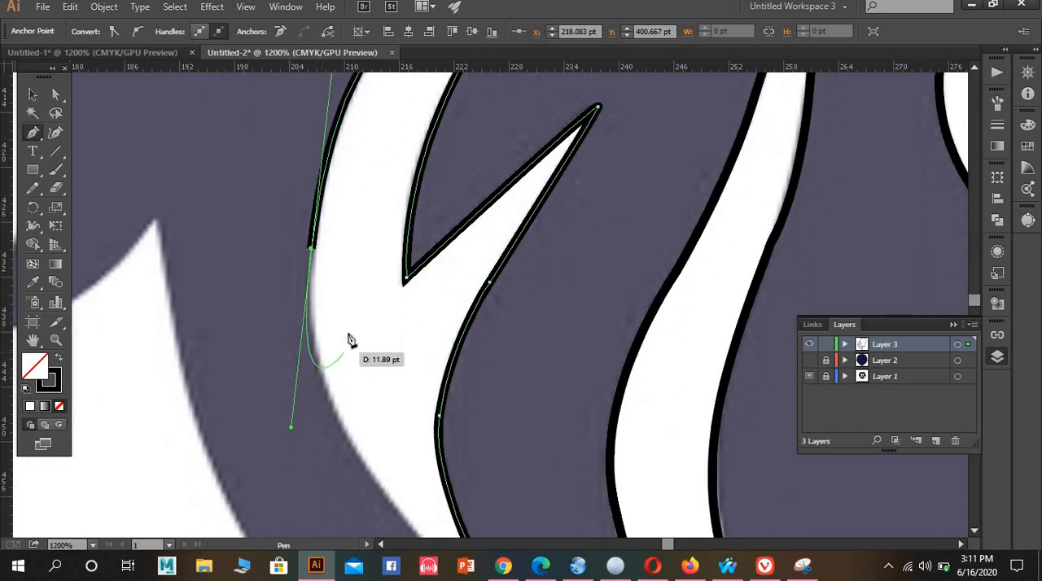
pyautogui.scroll(-2, 377, 400)
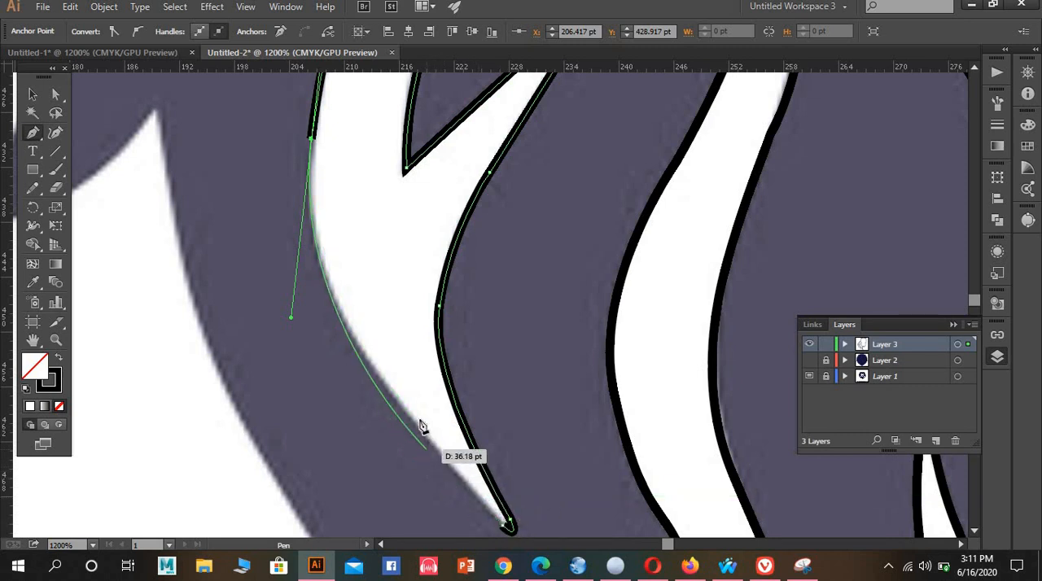
pyautogui.moveTo(417, 423); pyautogui.dragTo(426, 461)
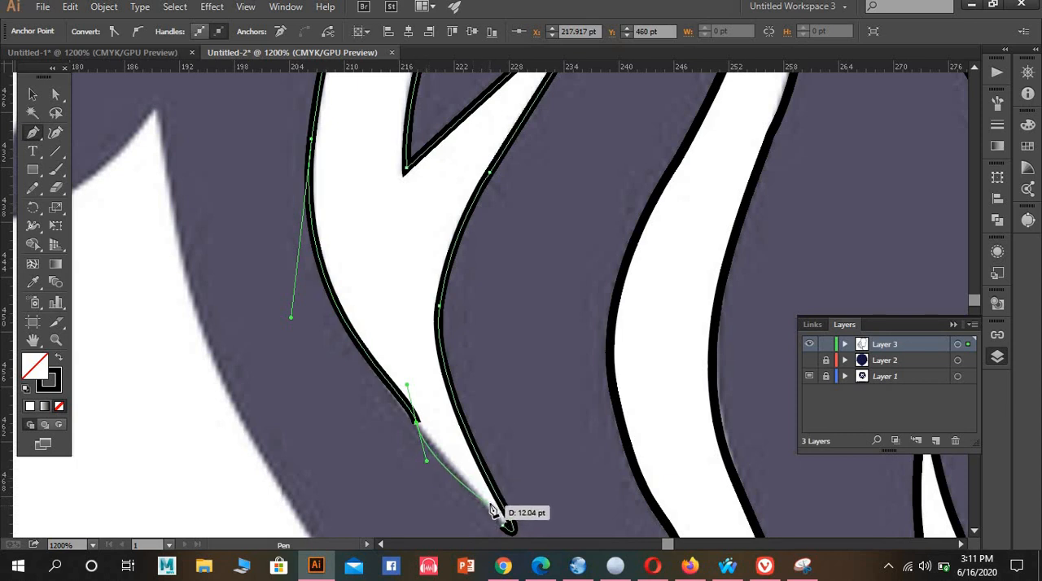
pyautogui.hotkey('ctrl', 'z')
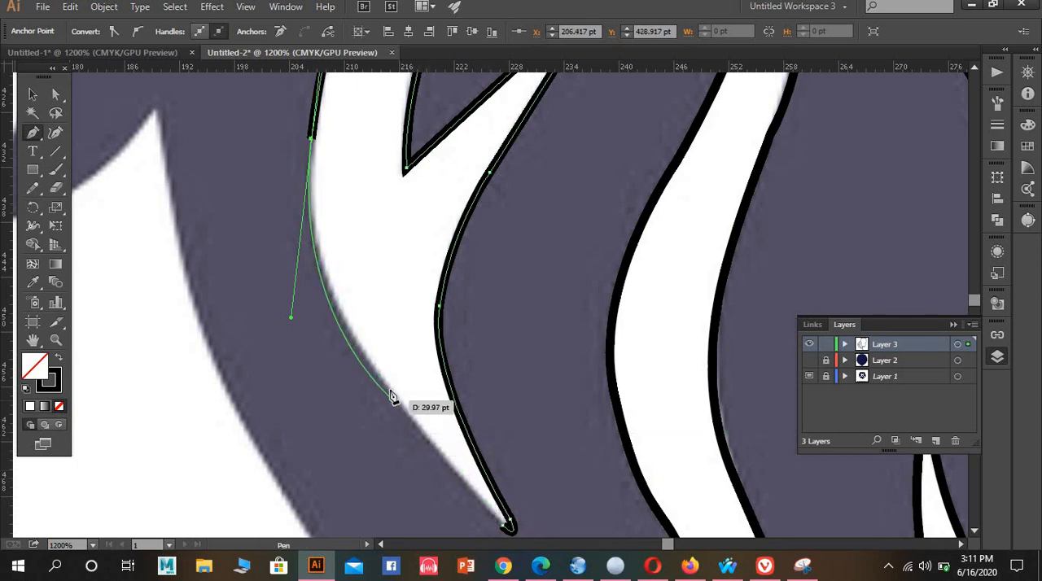
pyautogui.click(312, 142)
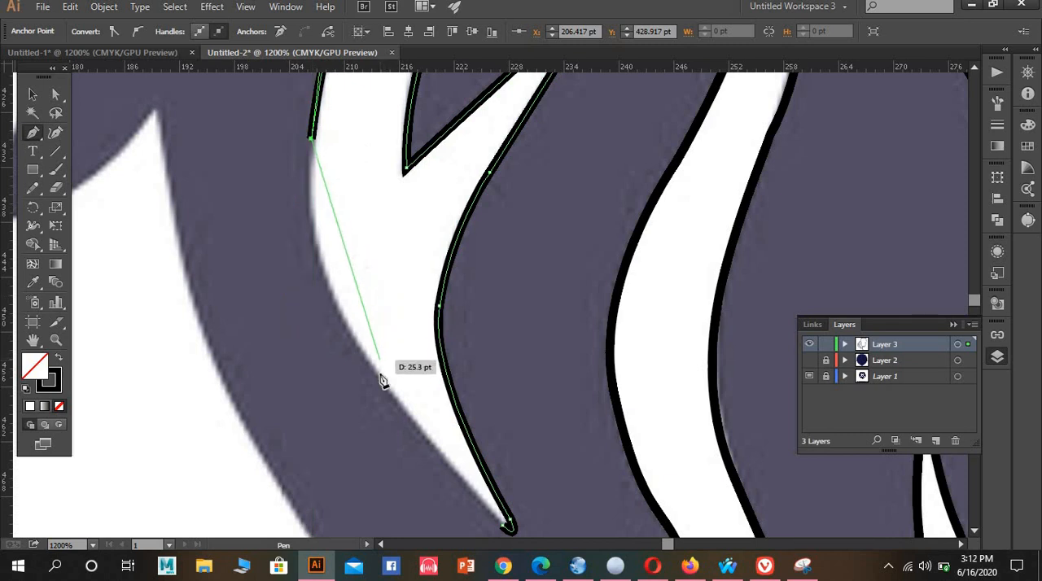
pyautogui.moveTo(387, 382)
pyautogui.mouseDown()
pyautogui.moveTo(481, 477)
pyautogui.moveTo(482, 491)
pyautogui.mouseUp()
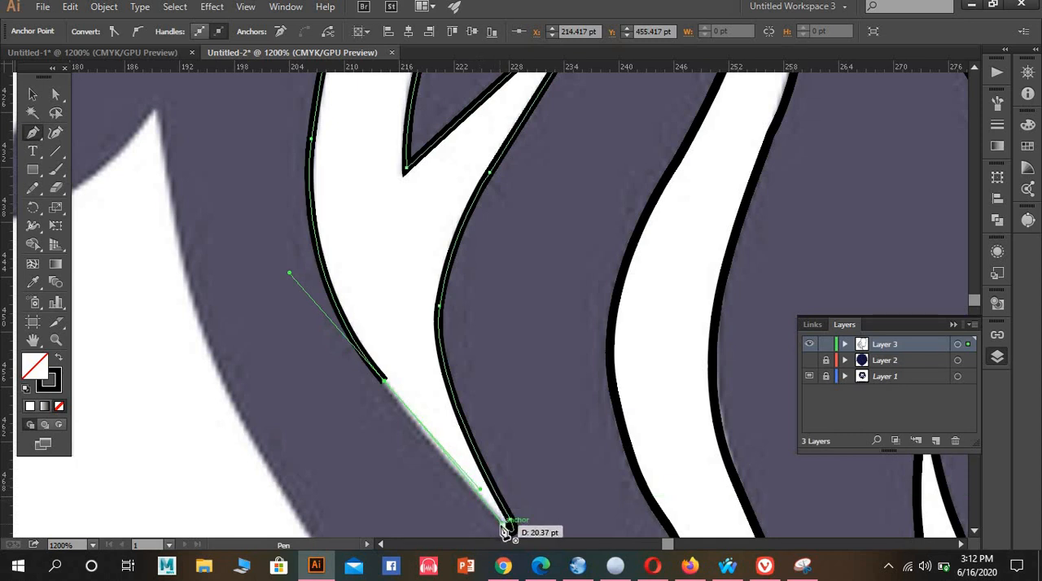
pyautogui.scroll(3, 367, 280)
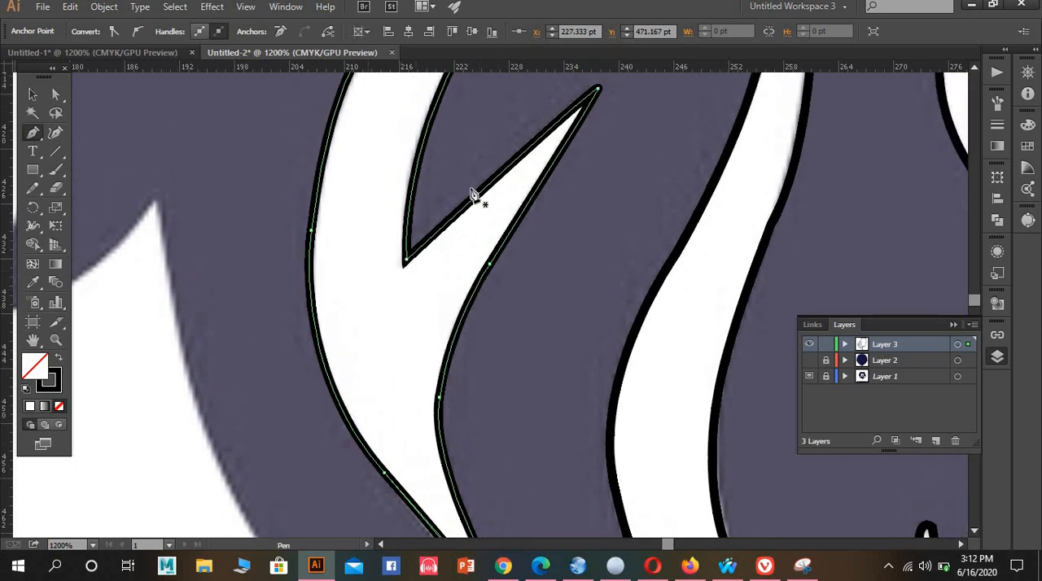
# Start the outline of the next curved mane strand above with a small curve around its lower tip
pyautogui.scroll(-2, 470, 194)
pyautogui.scroll(10, 469, 202)
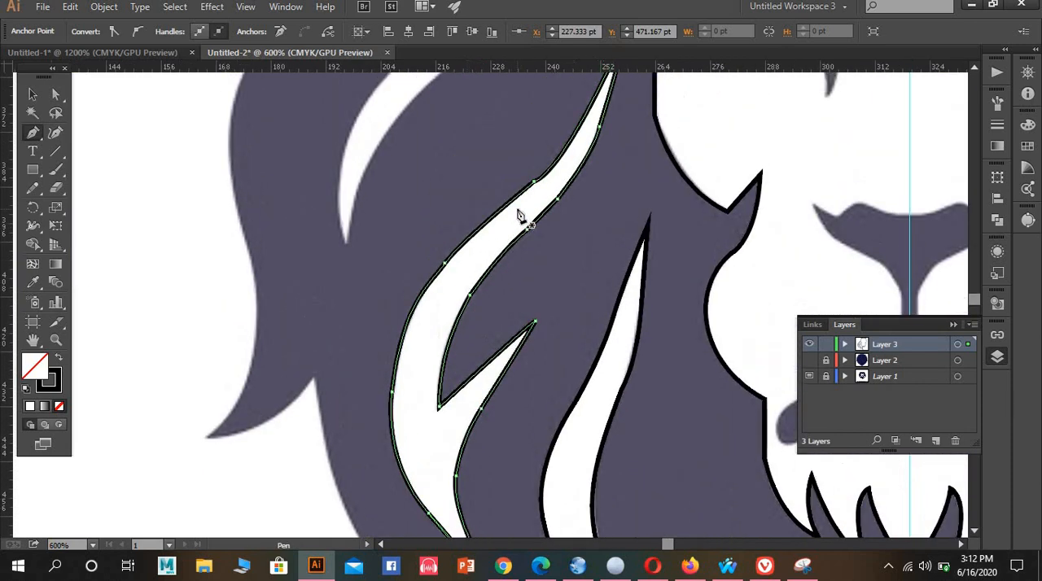
pyautogui.scroll(9, 515, 225)
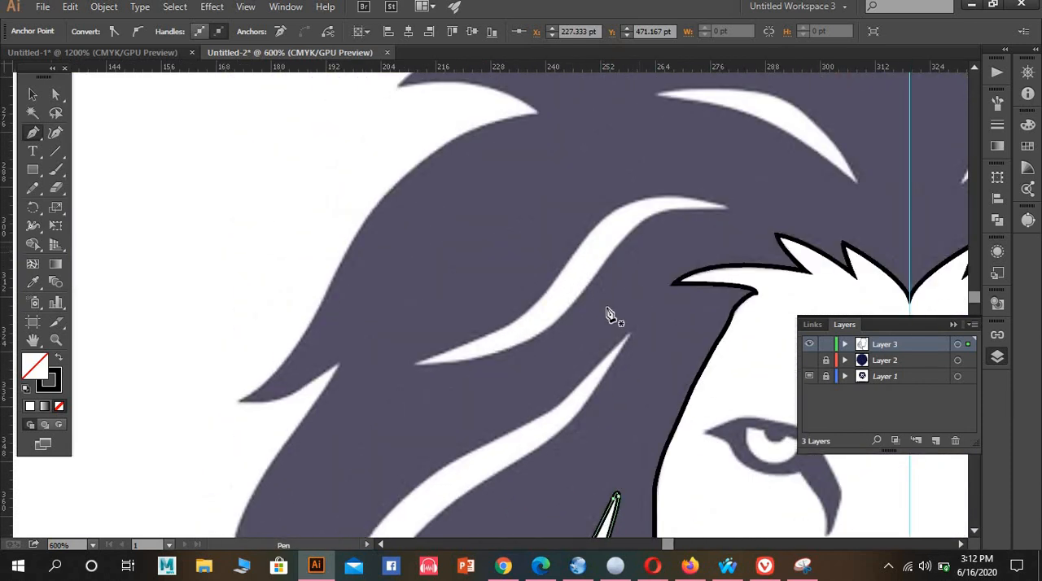
pyautogui.scroll(-3, 613, 295)
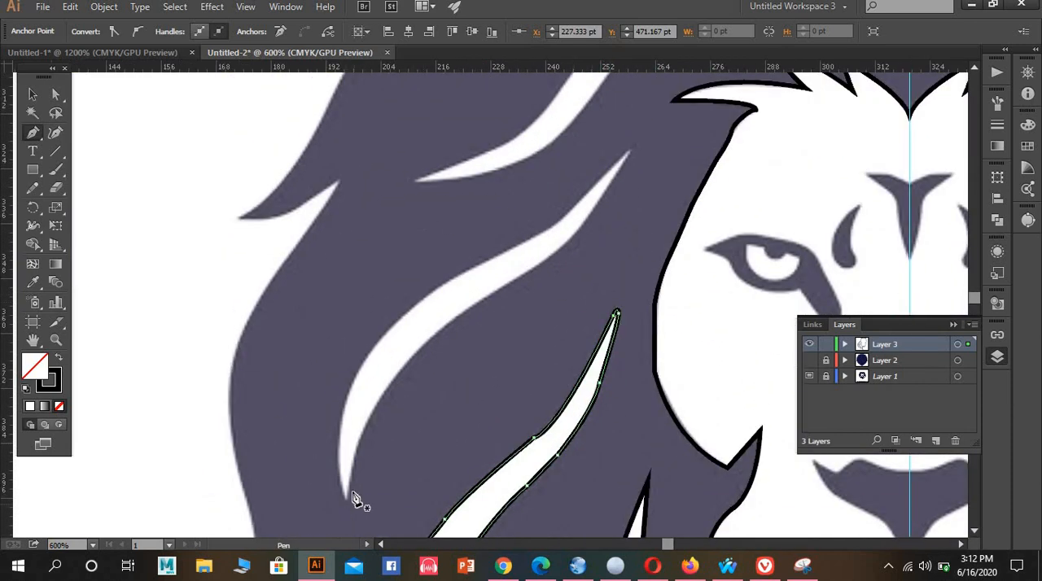
pyautogui.scroll(2, 352, 496)
pyautogui.moveTo(337, 500); pyautogui.dragTo(346, 504)
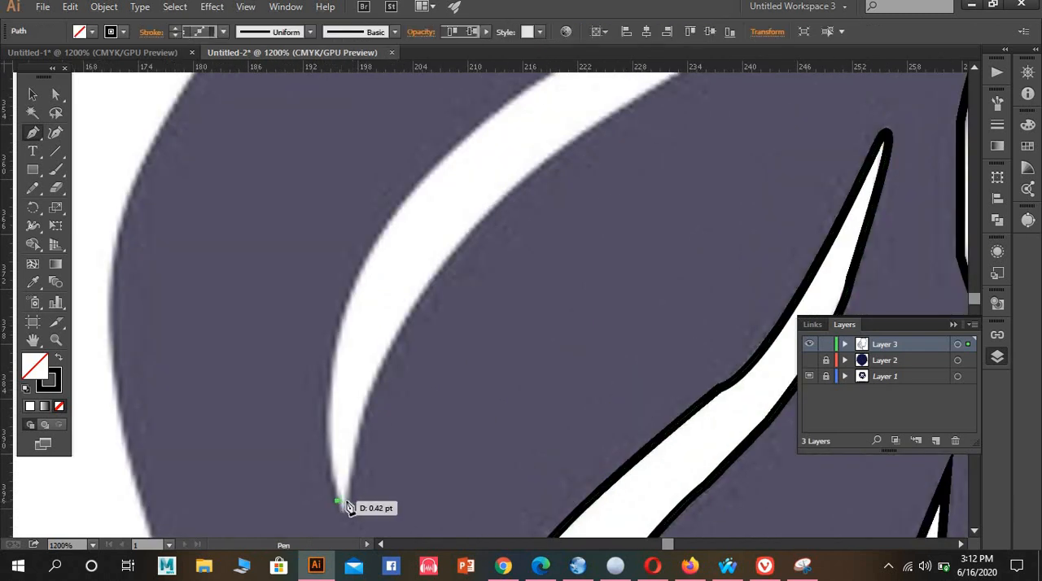
pyautogui.moveTo(349, 469); pyautogui.dragTo(353, 469)
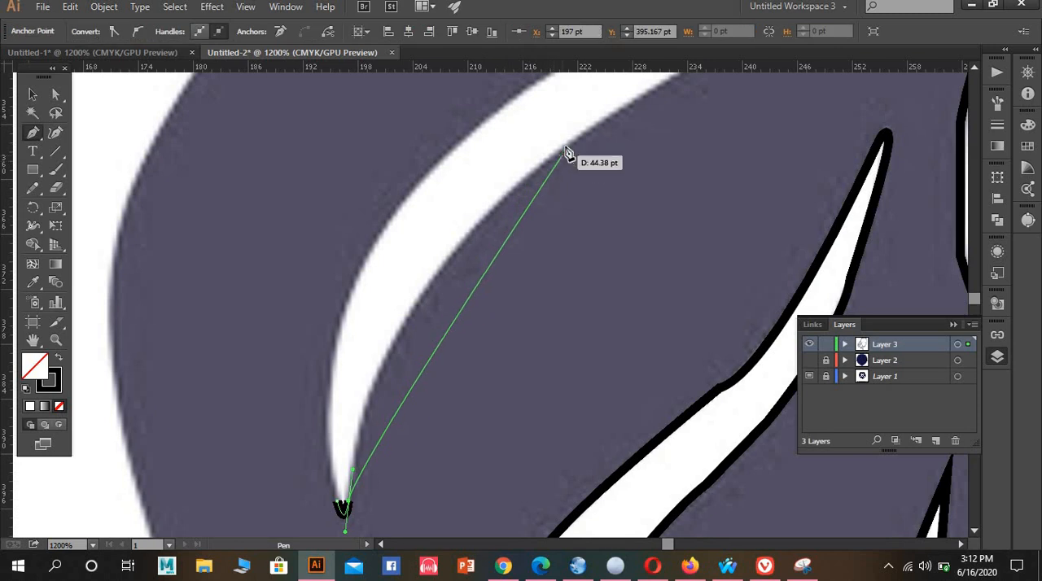
# Trace the curved strand's inner edge from the lower tip up along its long bend to the middle section
pyautogui.moveTo(564, 147)
pyautogui.mouseDown()
pyautogui.moveTo(751, 81)
pyautogui.moveTo(757, 135)
pyautogui.moveTo(770, 145)
pyautogui.mouseUp()
pyautogui.moveTo(562, 304)
pyautogui.mouseDown()
pyautogui.moveTo(756, 244)
pyautogui.moveTo(735, 208)
pyautogui.mouseUp()
pyautogui.click(730, 201)
pyautogui.press('space')
pyautogui.moveTo(671, 236); pyautogui.dragTo(412, 397)
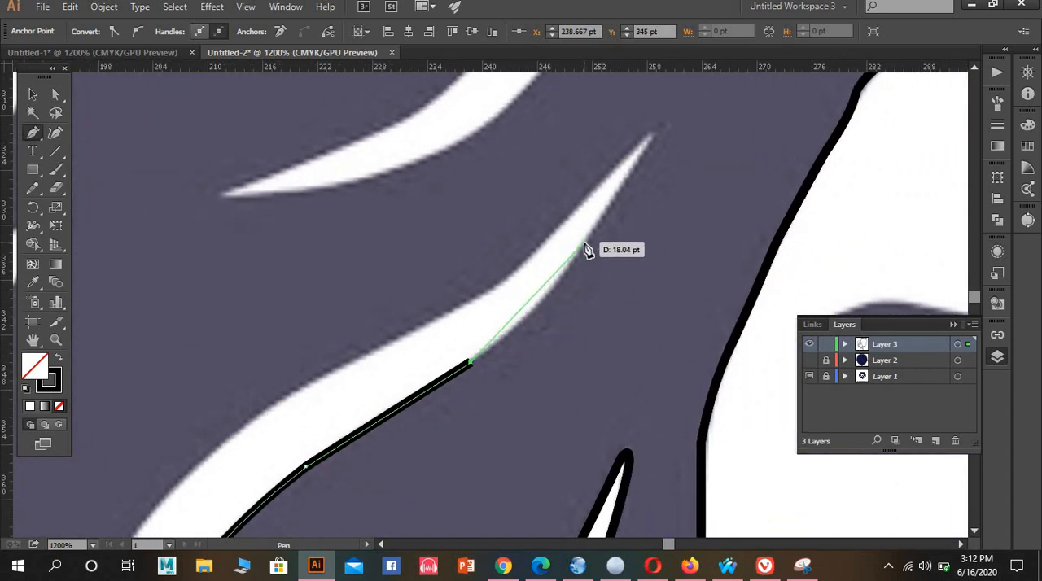
# Trace the curved strand's inner edge up to its pointed upper tip and back along the outer edge to the first bend
pyautogui.moveTo(584, 244); pyautogui.dragTo(609, 182)
pyautogui.click(586, 243)
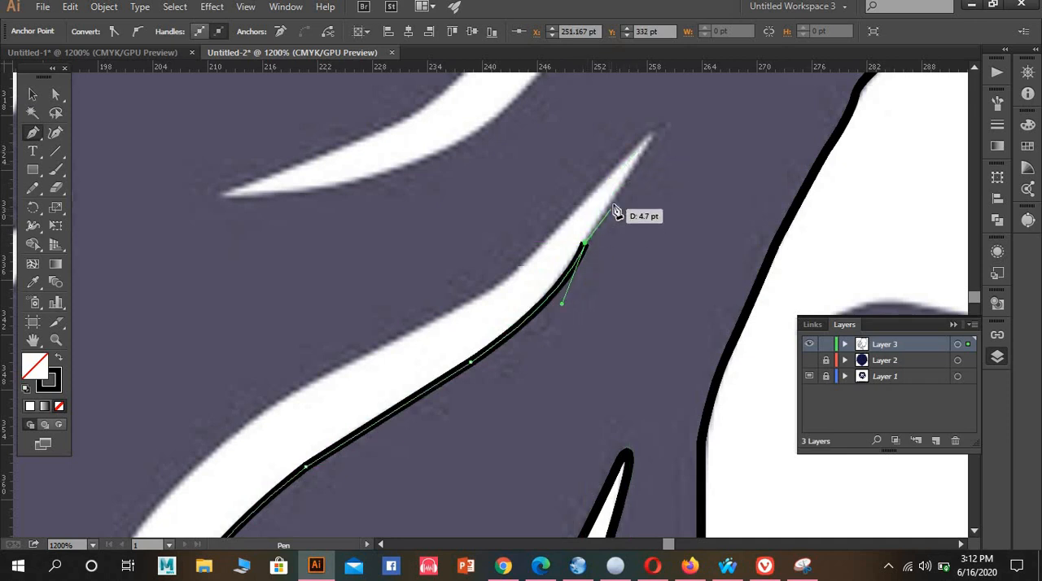
pyautogui.moveTo(653, 133); pyautogui.dragTo(479, 293)
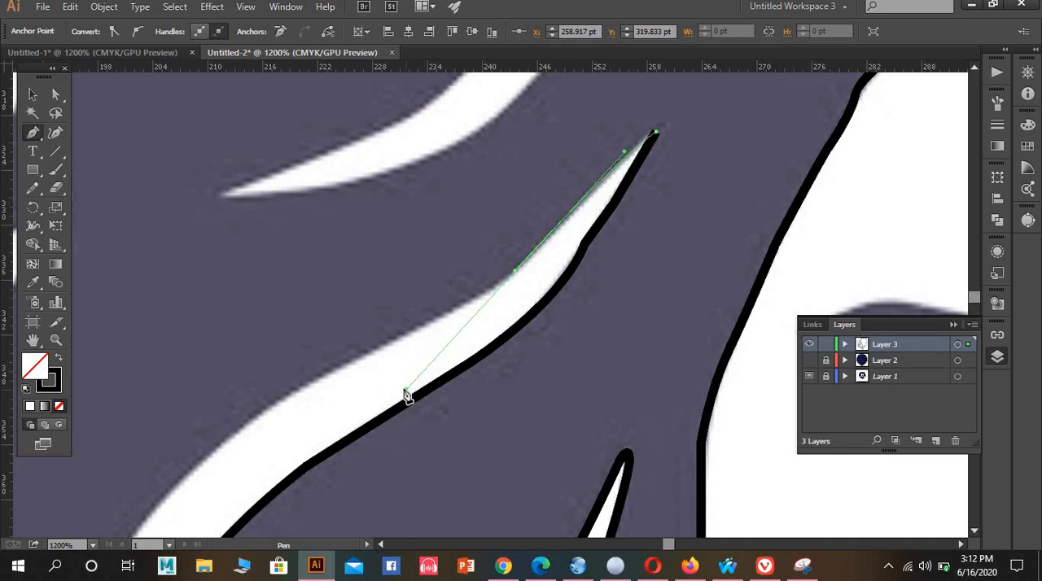
pyautogui.moveTo(405, 390); pyautogui.dragTo(406, 390)
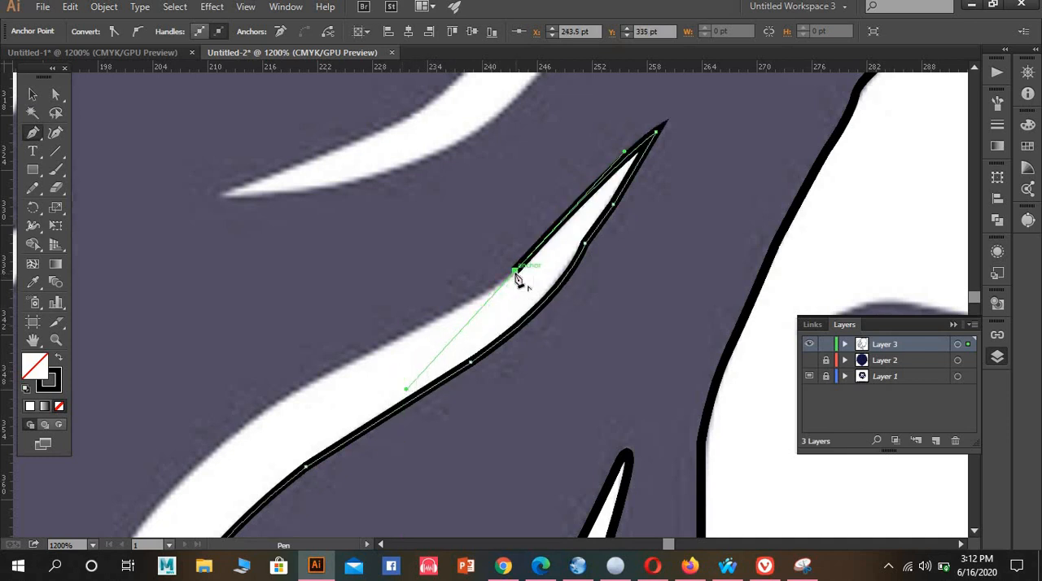
pyautogui.moveTo(515, 276); pyautogui.dragTo(476, 307)
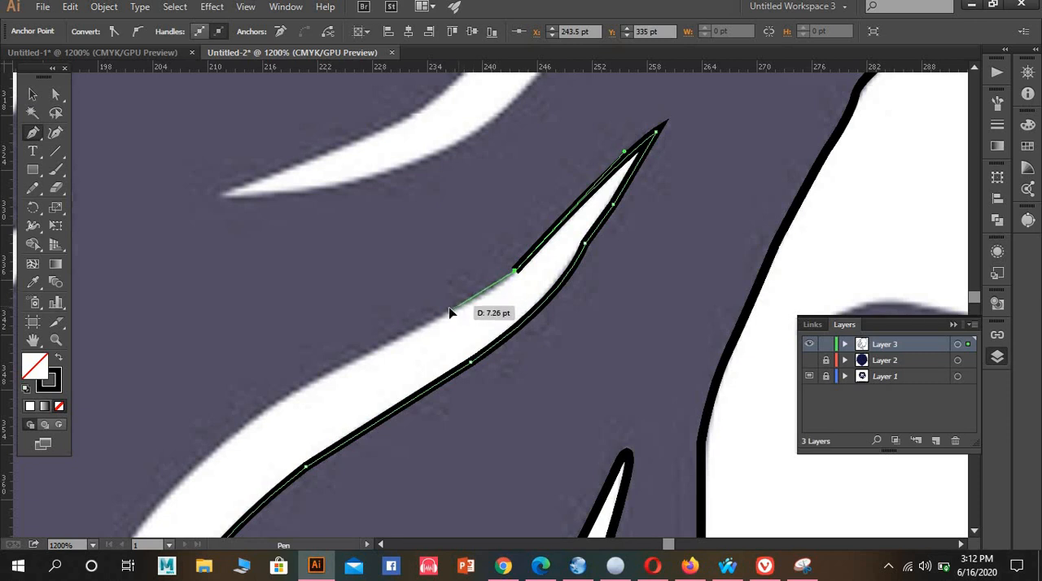
# Trace the curved strand's outer edge down its long bend and close the outline at the rounded lower tip
pyautogui.click(438, 314)
pyautogui.moveTo(438, 321); pyautogui.dragTo(578, 73)
pyautogui.press('space')
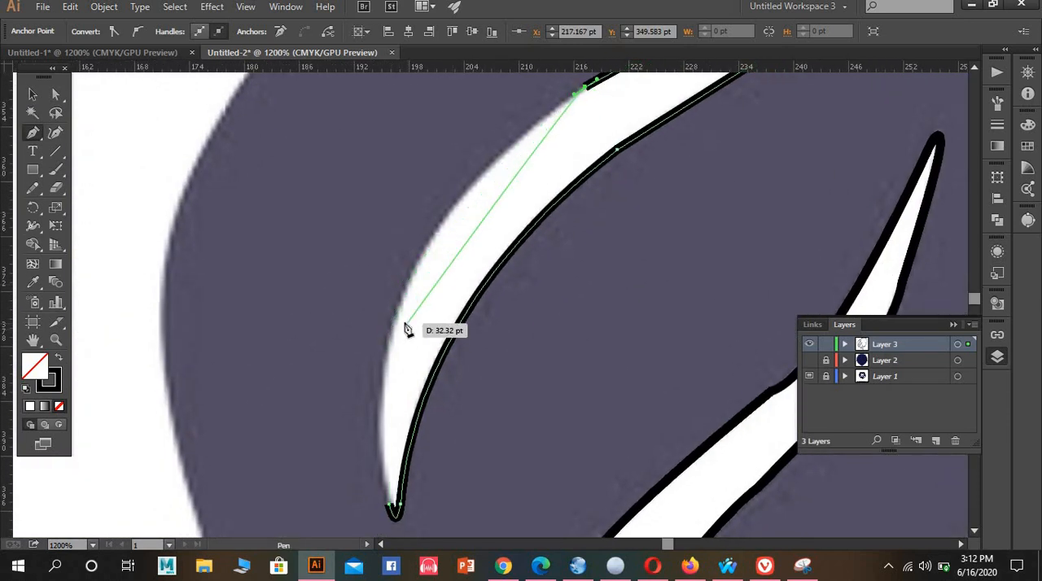
pyautogui.moveTo(390, 331); pyautogui.dragTo(363, 472)
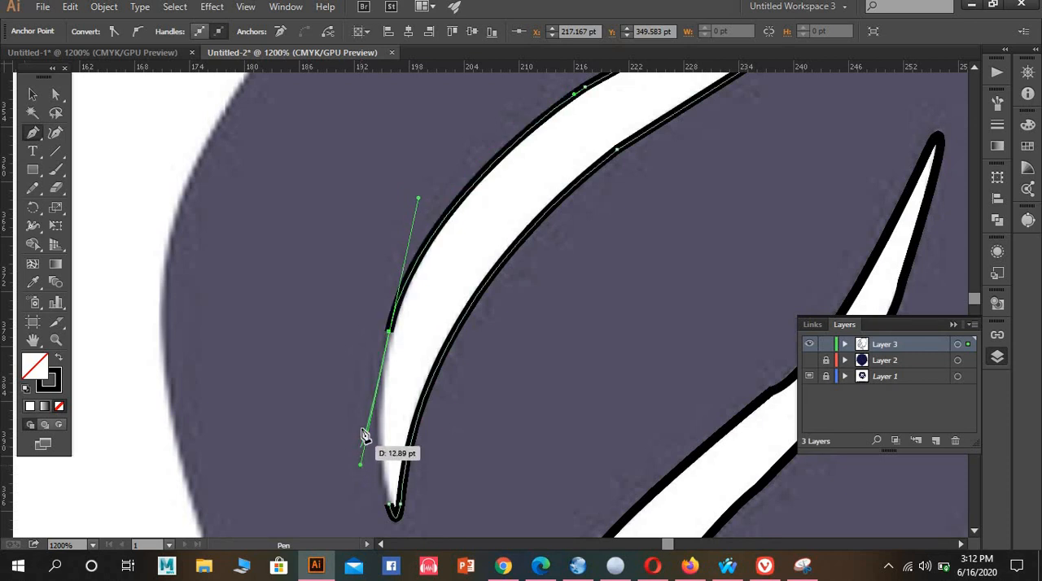
pyautogui.scroll(-2, 374, 427)
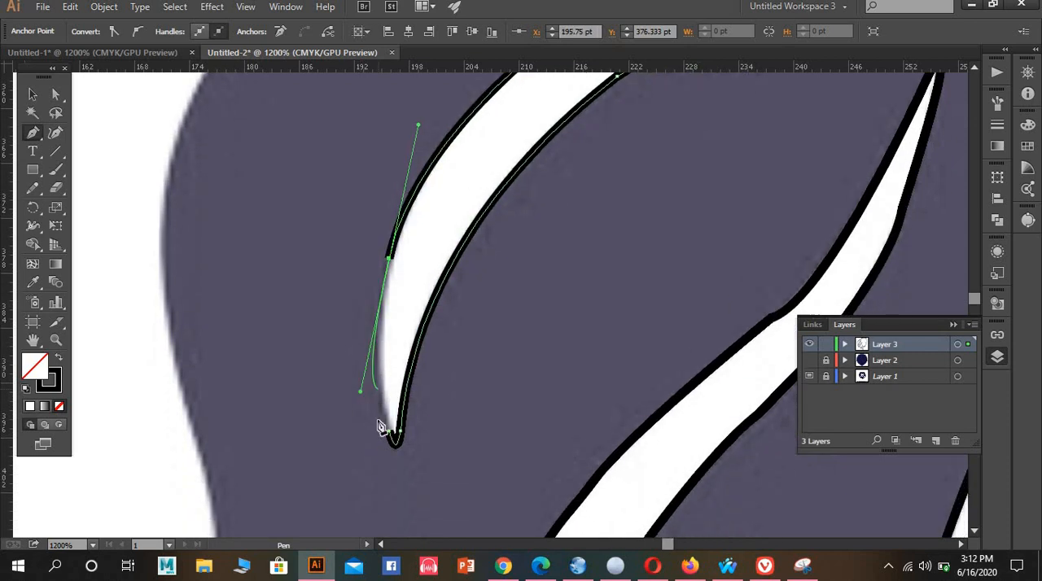
pyautogui.click(389, 259)
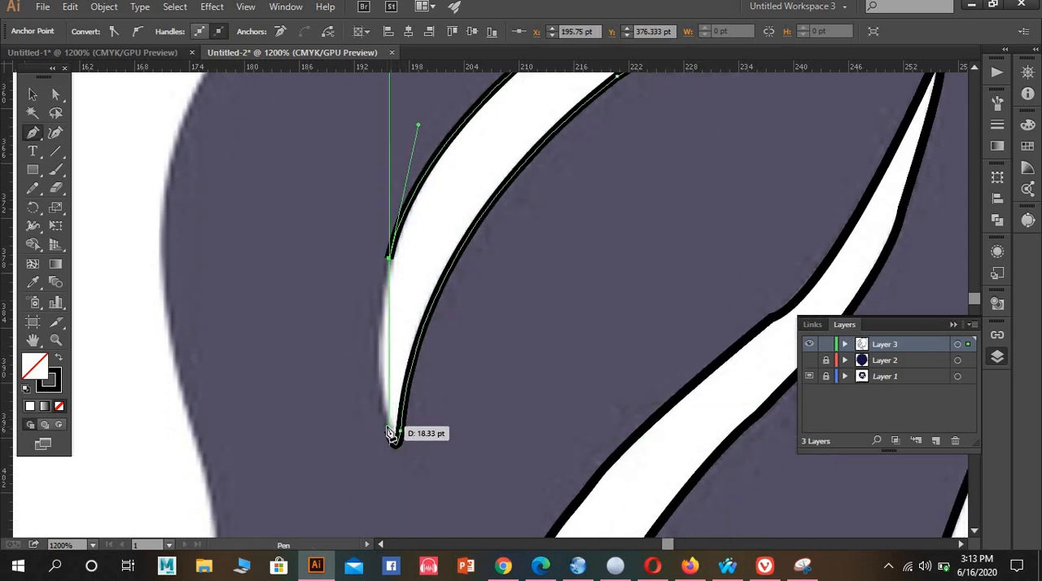
pyautogui.moveTo(388, 431); pyautogui.dragTo(396, 461)
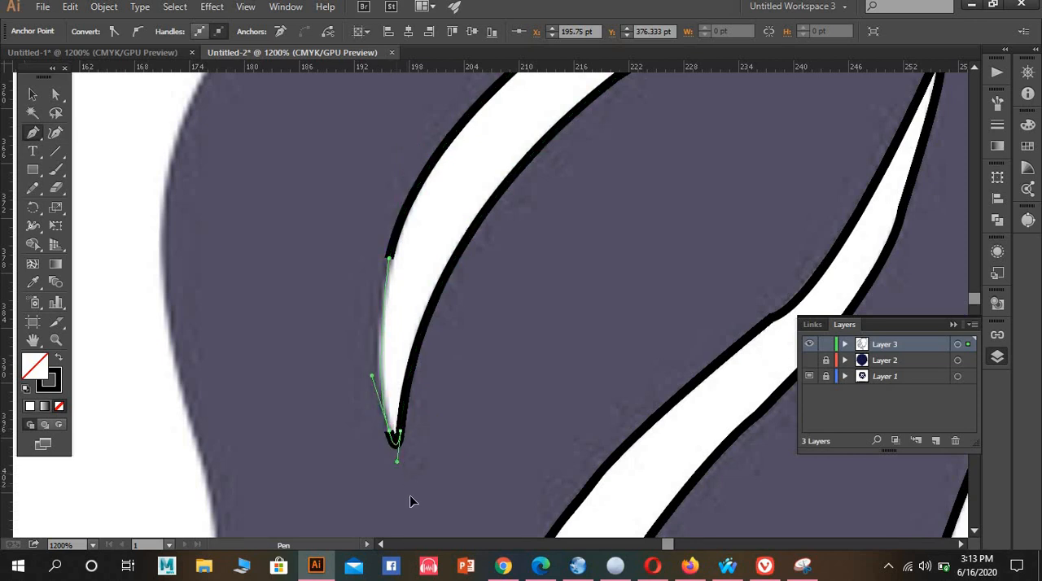
# Start the outline of the S-shaped strand above at its lower tip and trace its lower edge up to the middle
pyautogui.moveTo(477, 349); pyautogui.dragTo(742, 307)
pyautogui.moveTo(425, 483); pyautogui.dragTo(291, 416)
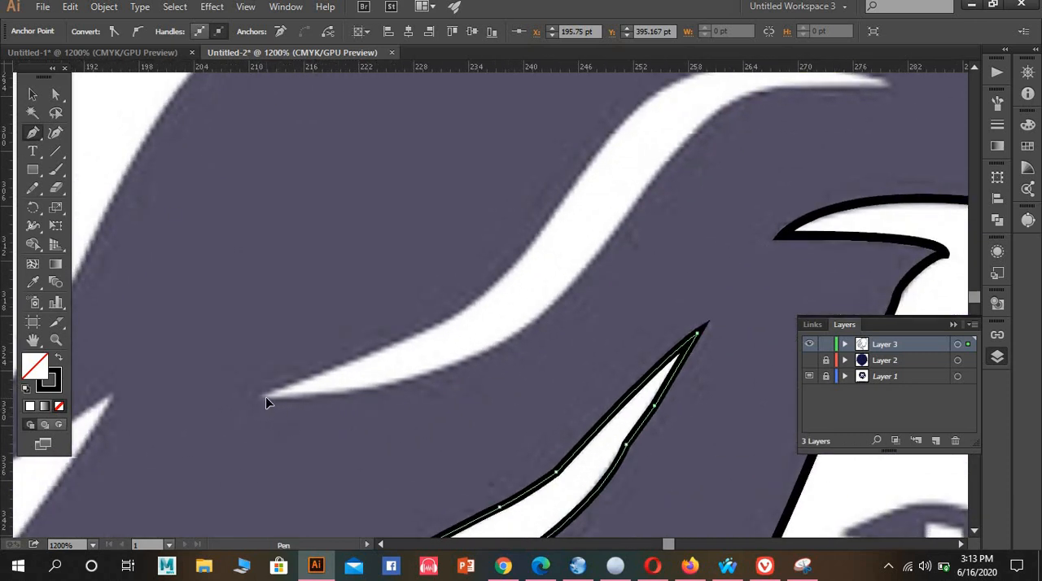
pyautogui.click(266, 396)
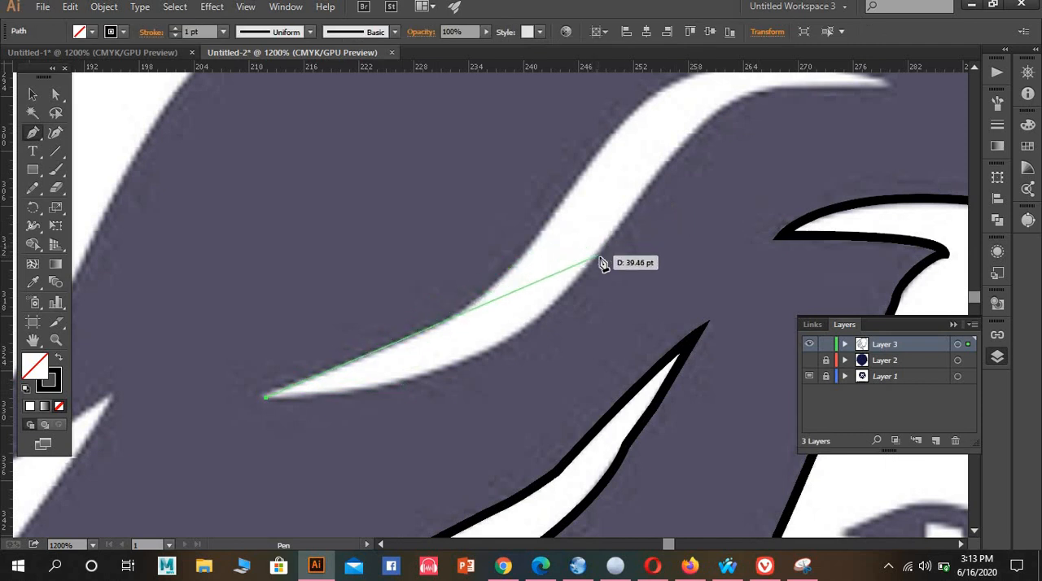
pyautogui.moveTo(596, 254)
pyautogui.mouseDown()
pyautogui.moveTo(694, 108)
pyautogui.moveTo(680, 108)
pyautogui.mouseUp()
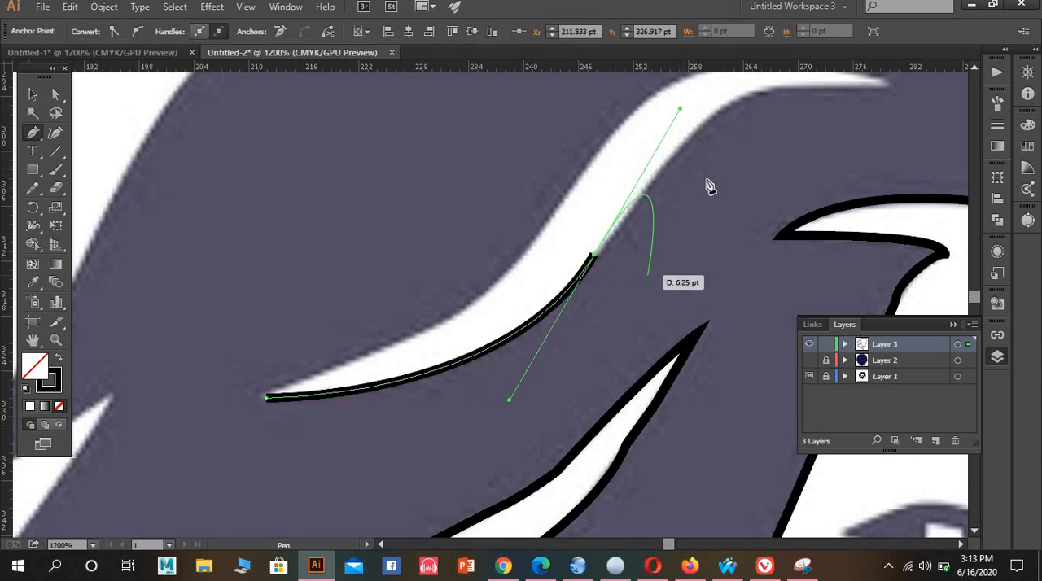
pyautogui.click(597, 257)
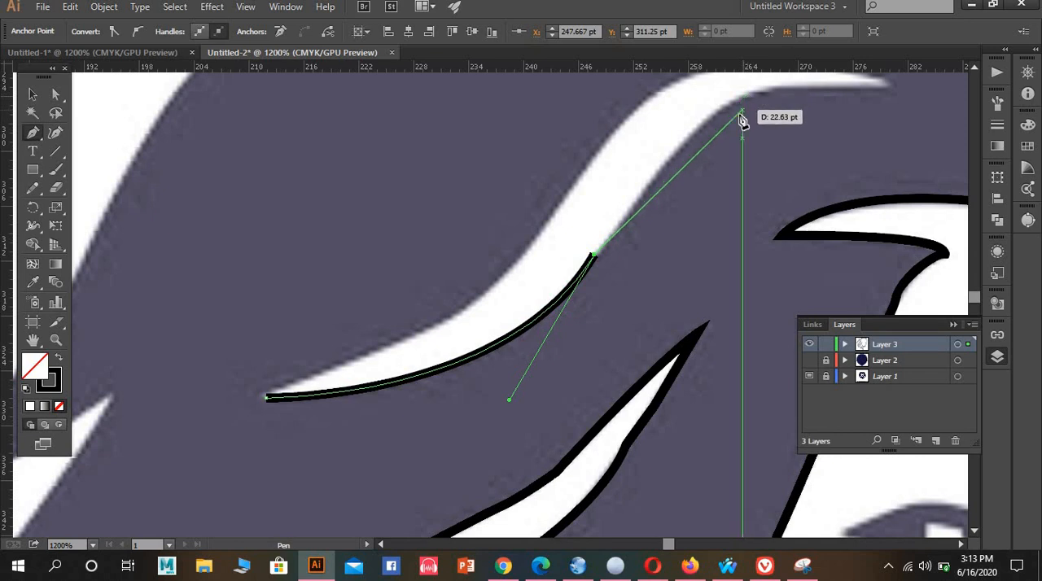
pyautogui.moveTo(635, 205); pyautogui.dragTo(564, 254)
pyautogui.press('space')
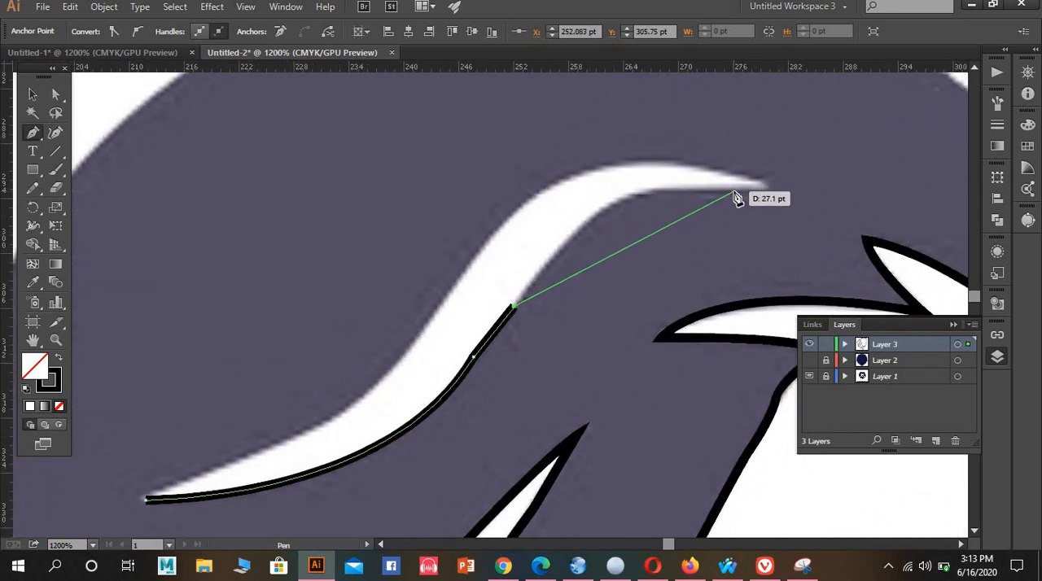
# Trace the S-shaped strand's lower edge to its upper end and curve the path around the tip
pyautogui.moveTo(735, 190); pyautogui.dragTo(880, 228)
pyautogui.scroll(-3, 754, 162)
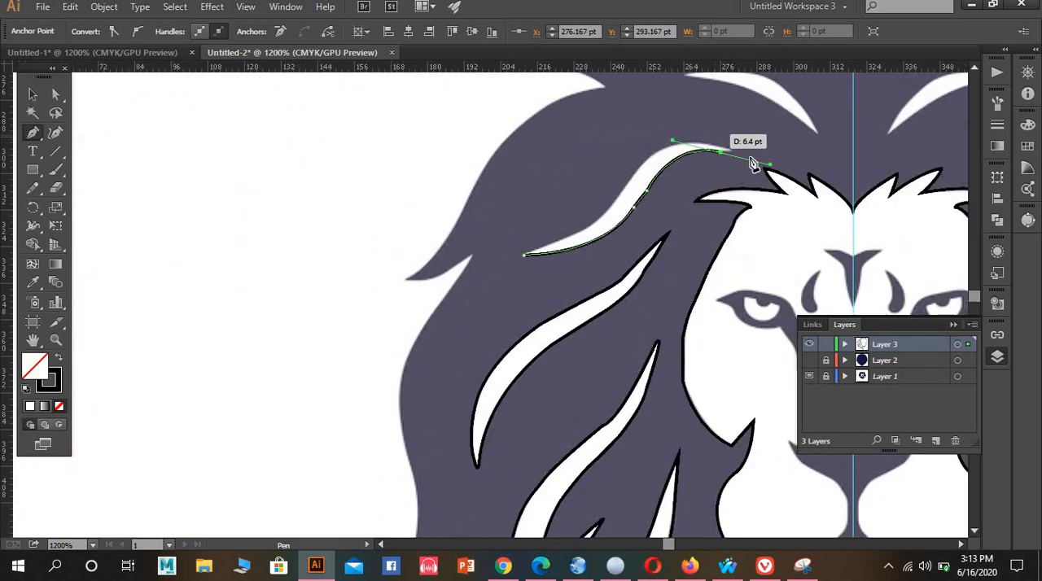
pyautogui.scroll(3, 750, 163)
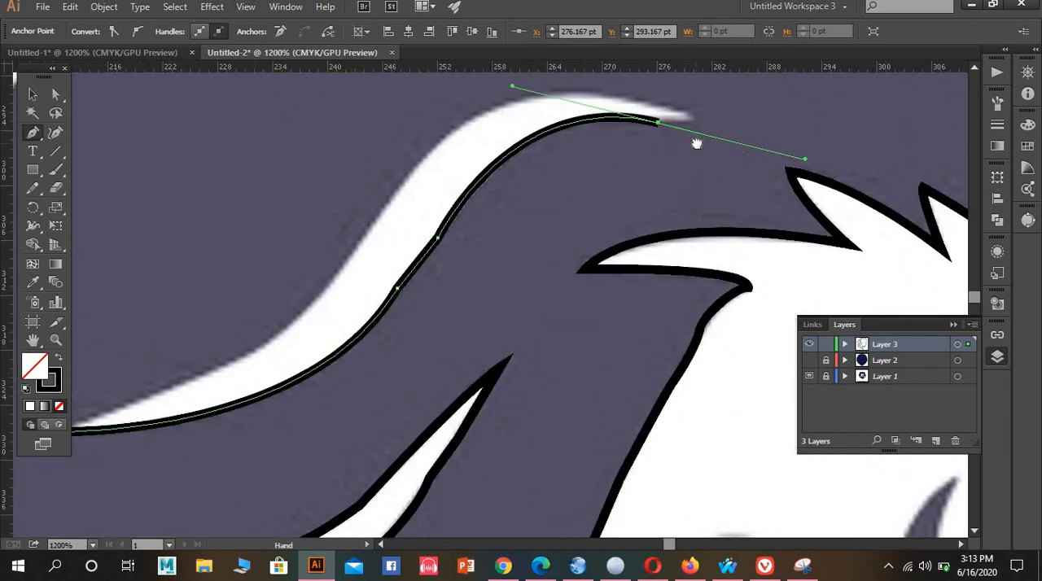
pyautogui.moveTo(693, 141); pyautogui.dragTo(663, 275)
pyautogui.click(654, 241)
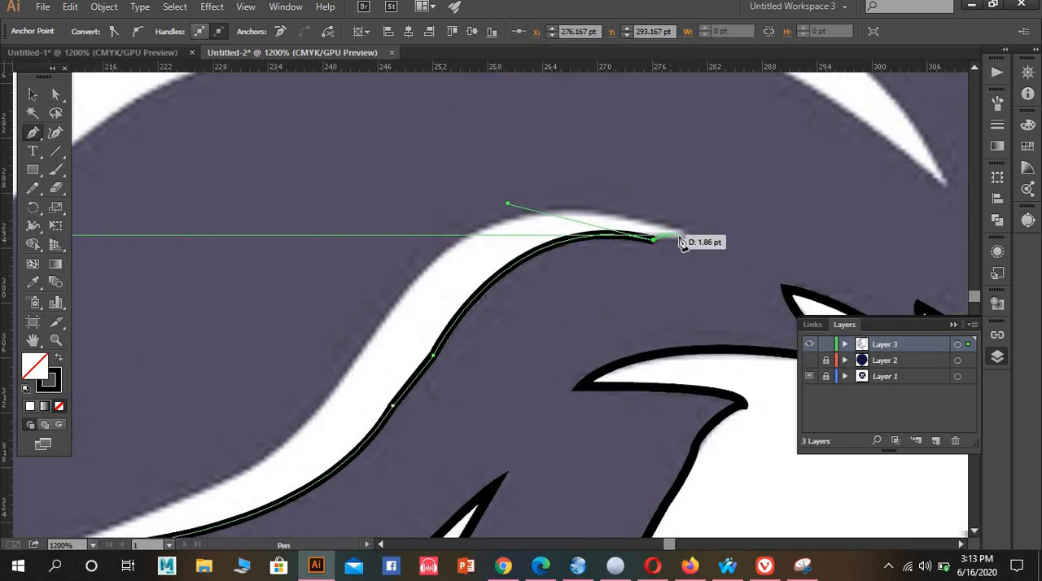
pyautogui.moveTo(679, 231); pyautogui.dragTo(638, 214)
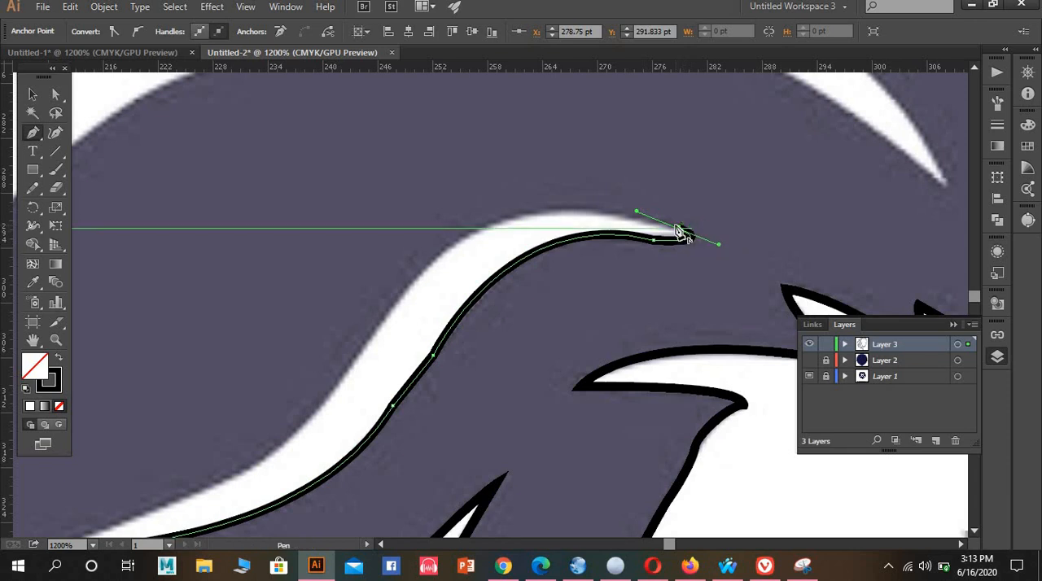
pyautogui.click(678, 232)
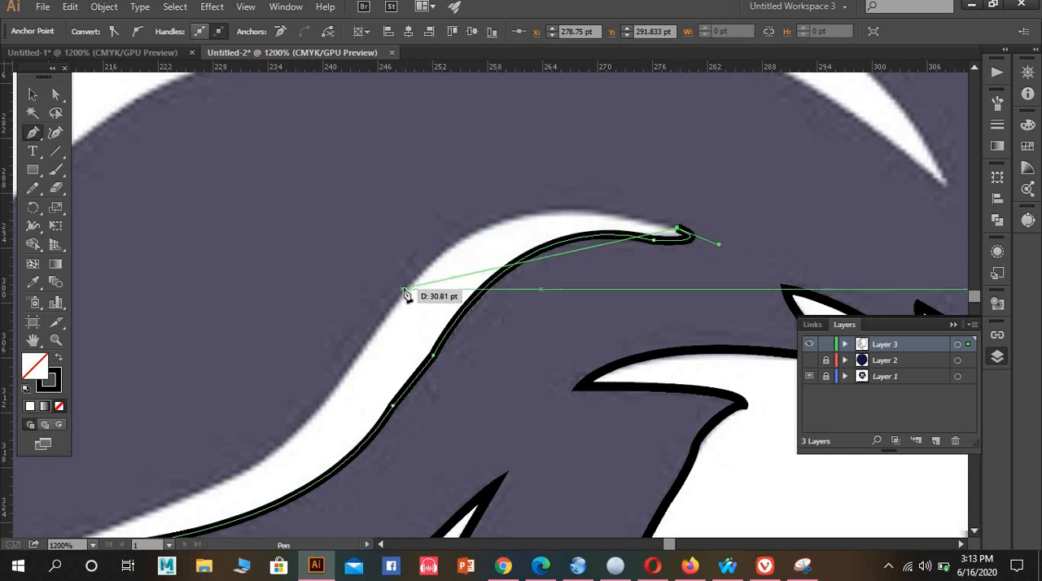
# Trace the S-shaped strand's upper edge back down and close the outline with a small curve at the lower tip
pyautogui.moveTo(405, 289); pyautogui.dragTo(302, 424)
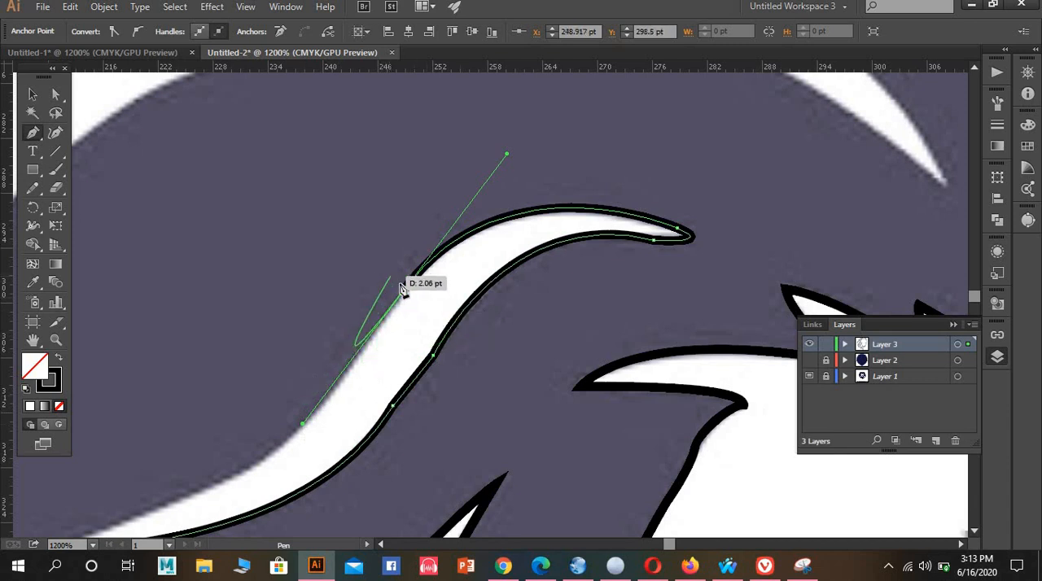
pyautogui.click(405, 291)
pyautogui.press('space')
pyautogui.moveTo(398, 301); pyautogui.dragTo(517, 128)
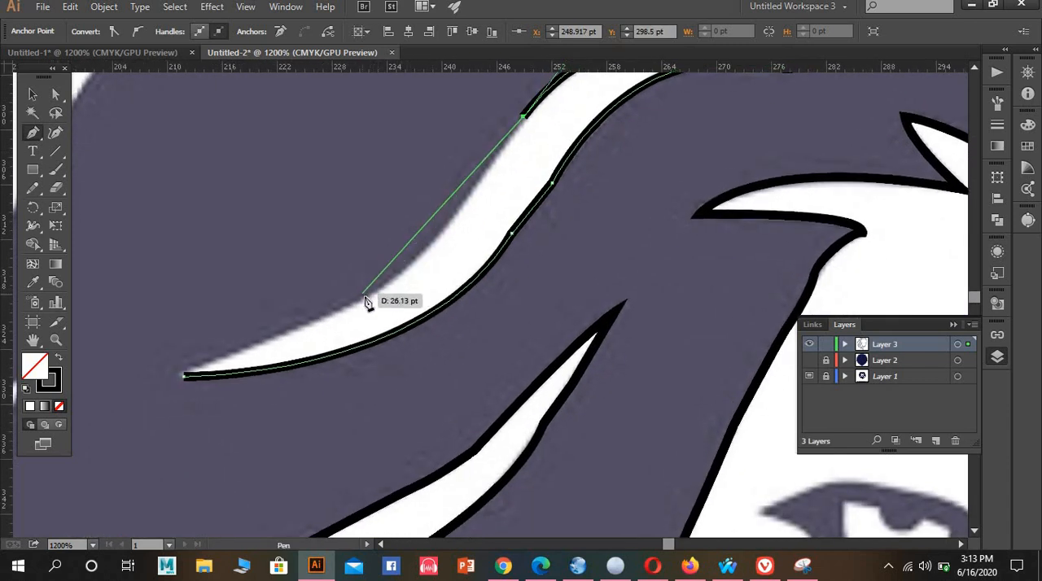
pyautogui.moveTo(365, 297); pyautogui.dragTo(315, 309)
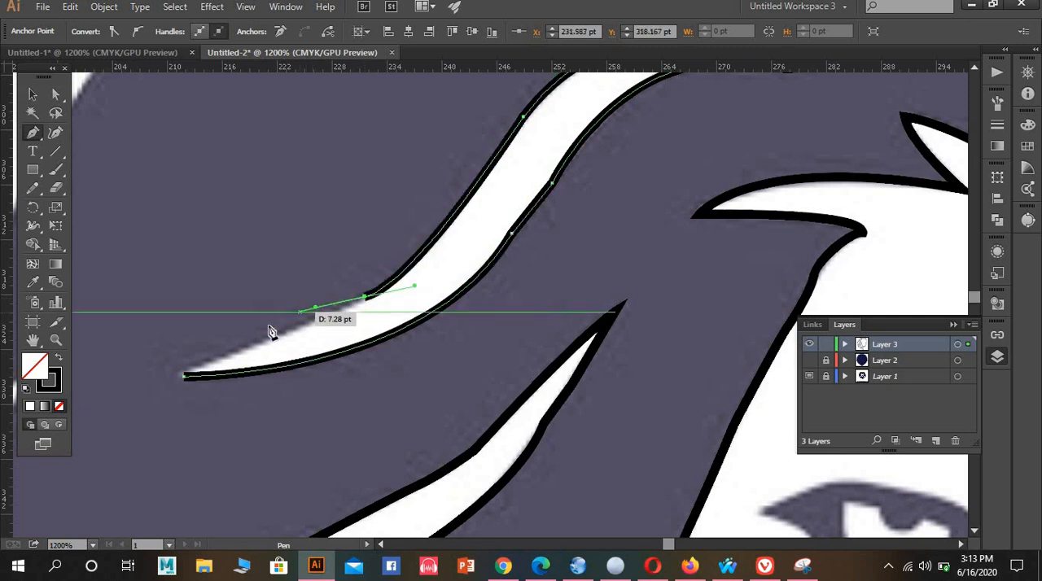
pyautogui.click(186, 375)
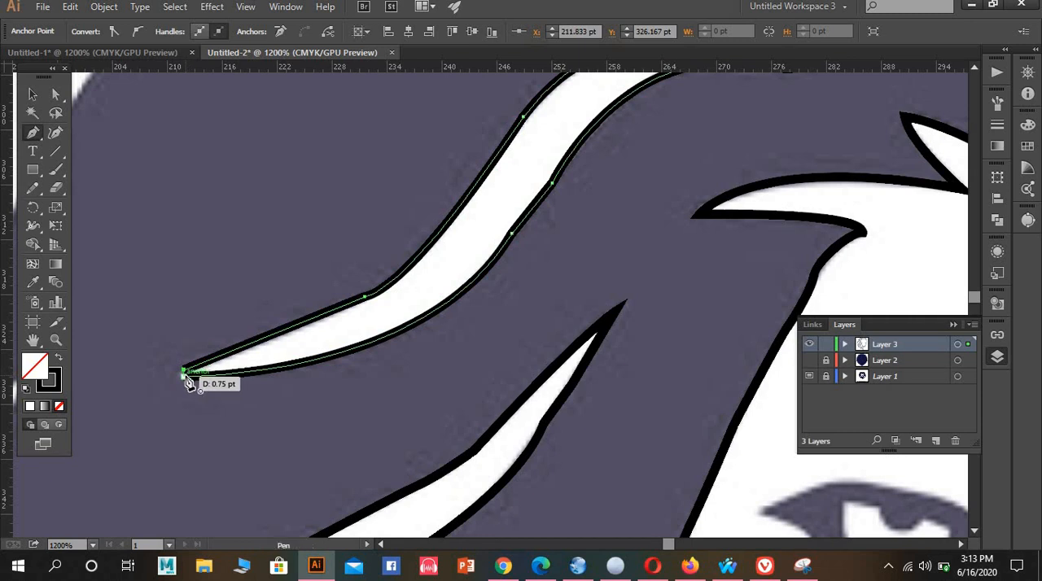
pyautogui.moveTo(185, 377); pyautogui.dragTo(204, 380)
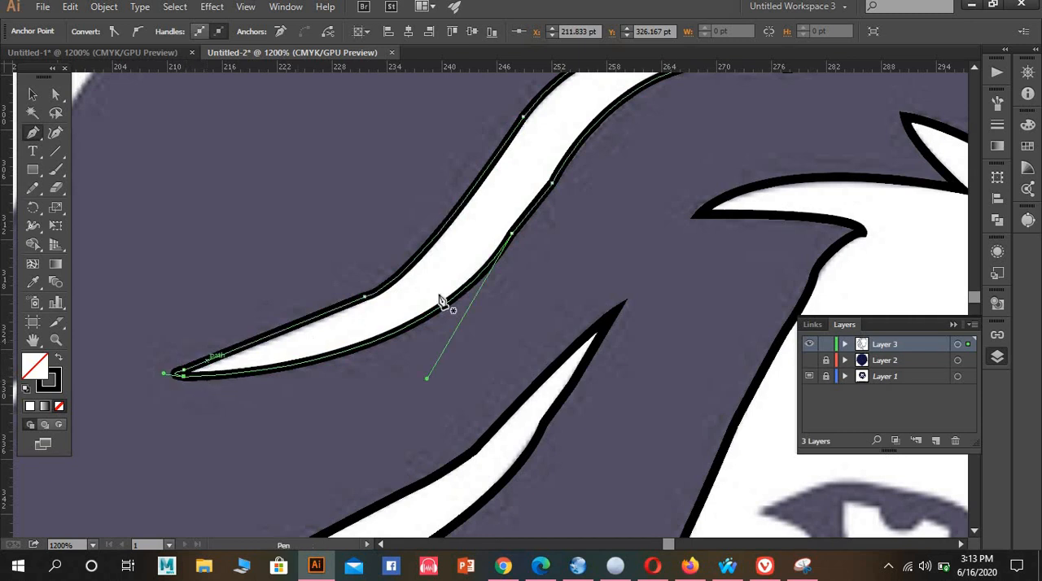
# Outline the lower edge of the short strand beside the centre guide and curve the path around its outer tip
pyautogui.moveTo(480, 295); pyautogui.dragTo(96, 435)
pyautogui.moveTo(445, 269); pyautogui.dragTo(434, 414)
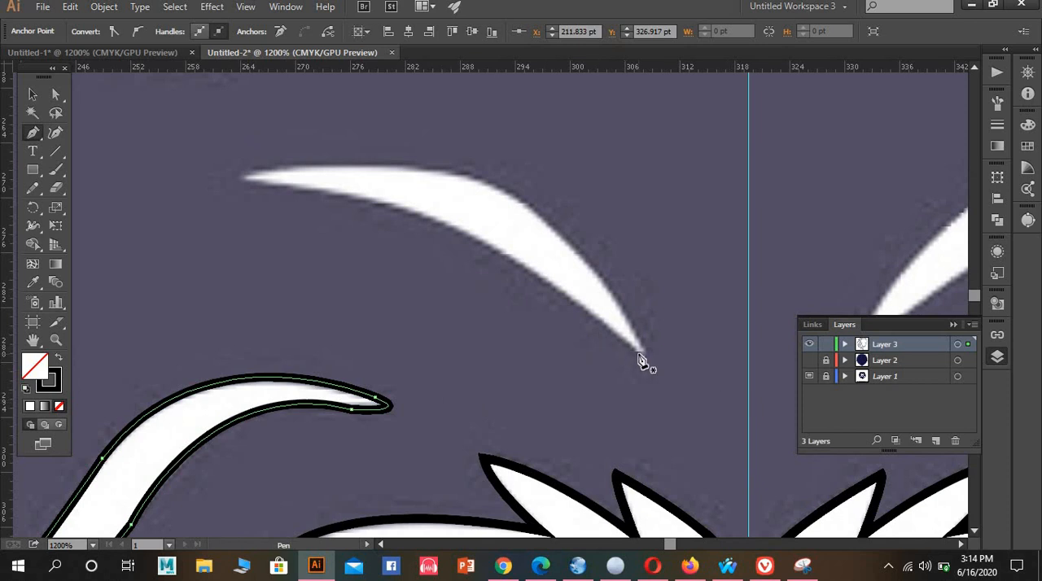
pyautogui.click(245, 178)
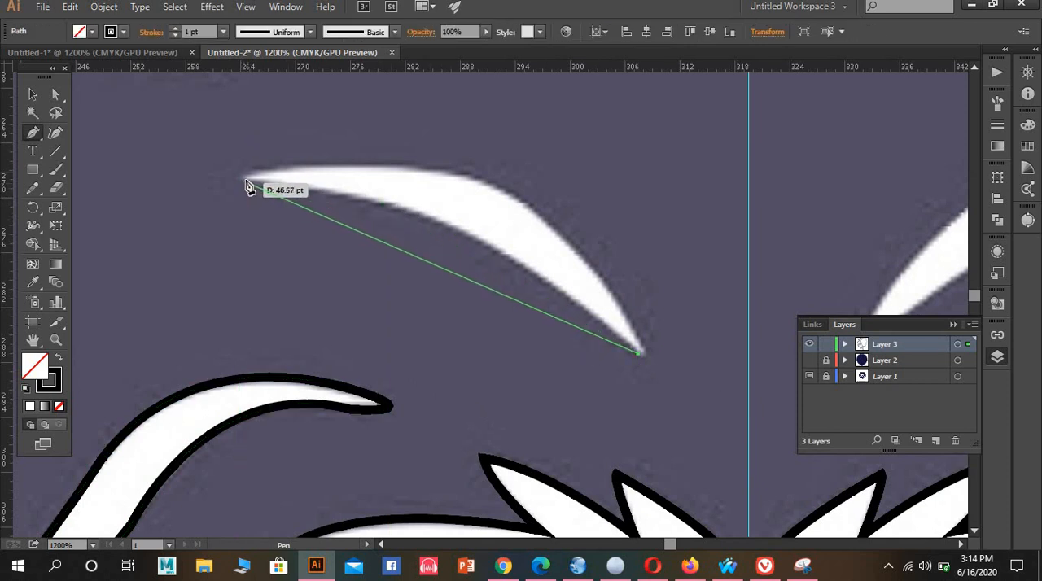
pyautogui.moveTo(165, 208)
pyautogui.mouseDown()
pyautogui.moveTo(117, 228)
pyautogui.moveTo(73, 180)
pyautogui.moveTo(33, 177)
pyautogui.moveTo(39, 153)
pyautogui.moveTo(105, 176)
pyautogui.moveTo(140, 177)
pyautogui.moveTo(132, 172)
pyautogui.mouseUp()
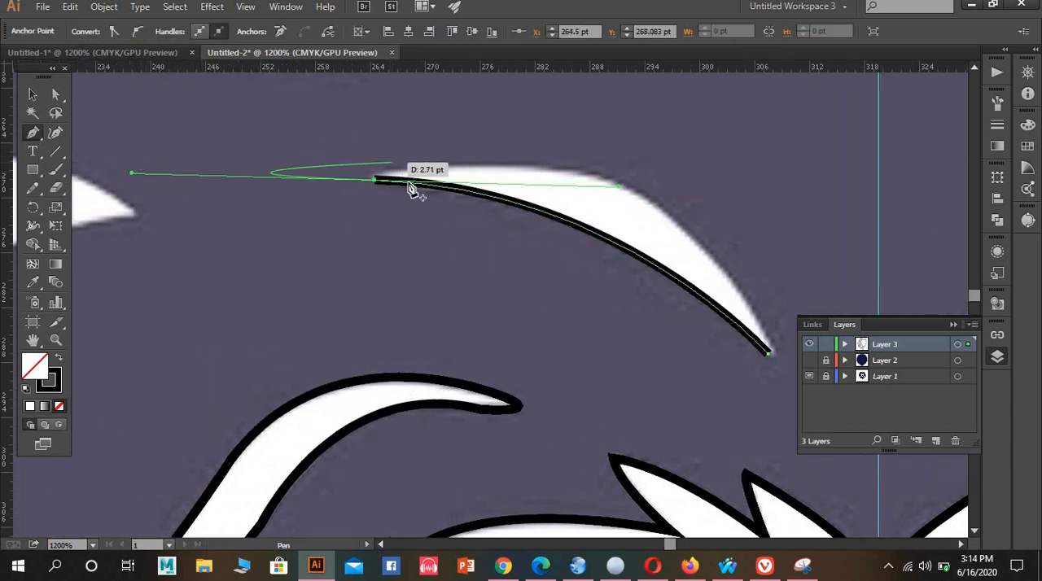
pyautogui.moveTo(375, 185); pyautogui.dragTo(414, 165)
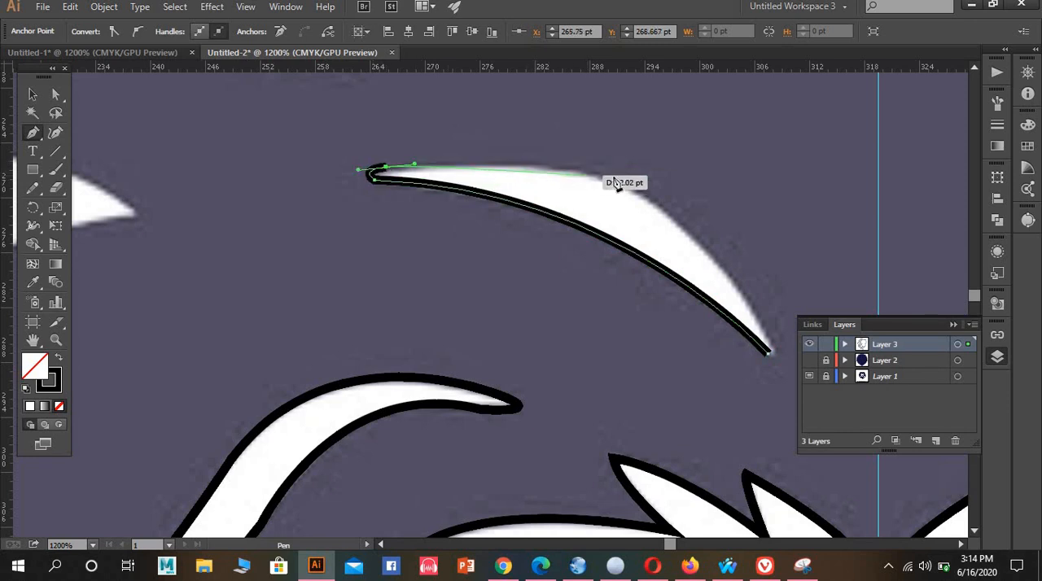
# Trace the short strand's upper edge to the tip nearest the guide and close its outline with a small curve
pyautogui.moveTo(627, 187); pyautogui.dragTo(666, 218)
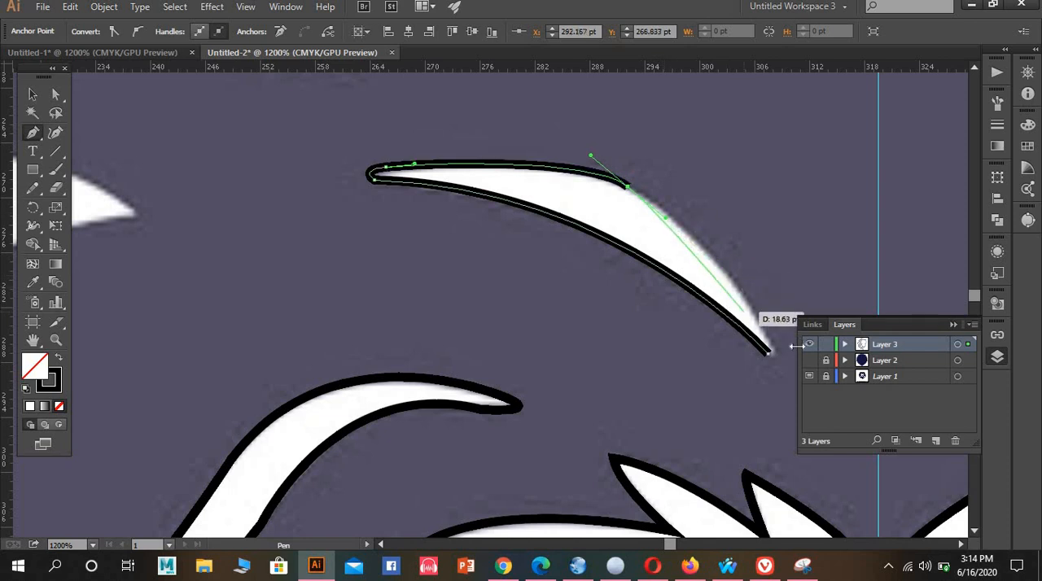
pyautogui.moveTo(770, 346); pyautogui.dragTo(813, 429)
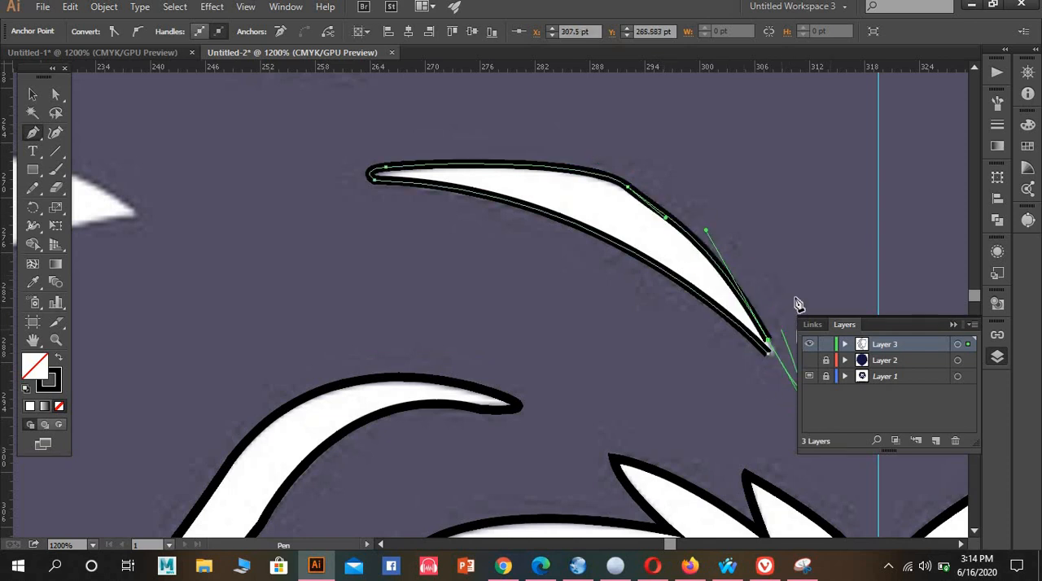
pyautogui.hotkey('ctrl', 'z')
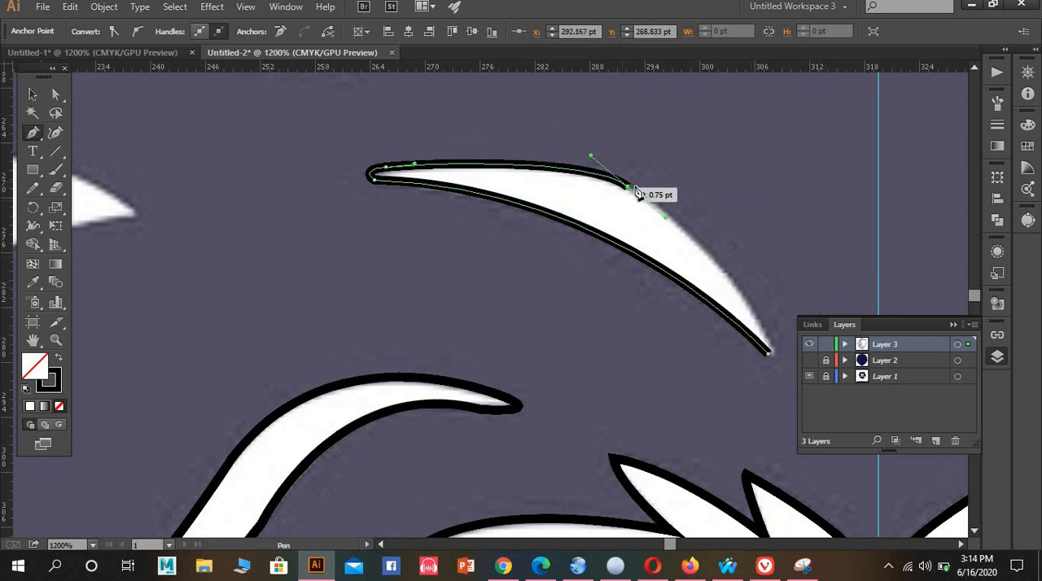
pyautogui.click(770, 347)
pyautogui.moveTo(802, 441); pyautogui.dragTo(844, 476)
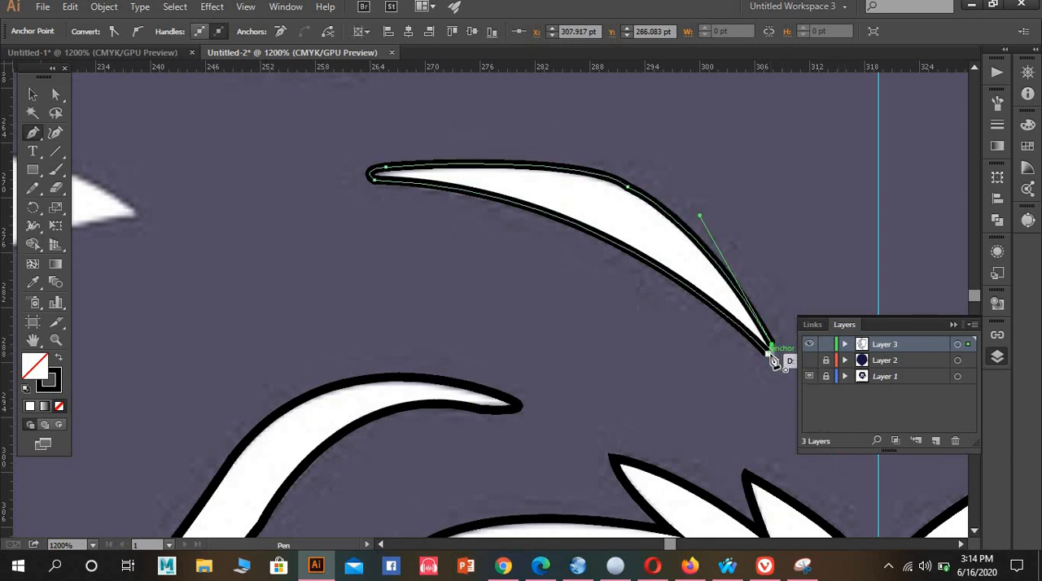
pyautogui.click(771, 351)
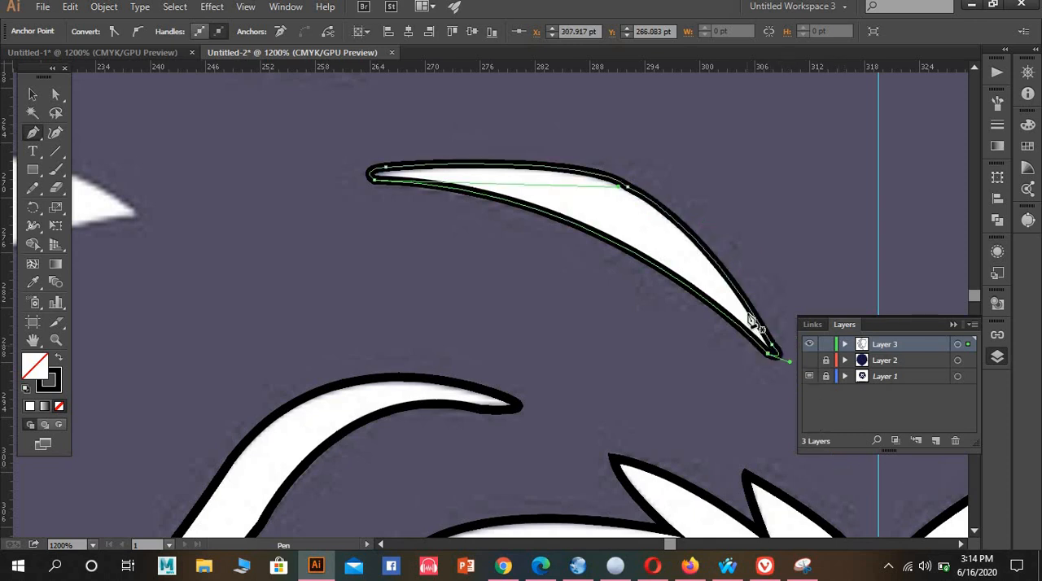
pyautogui.scroll(-6, 733, 271)
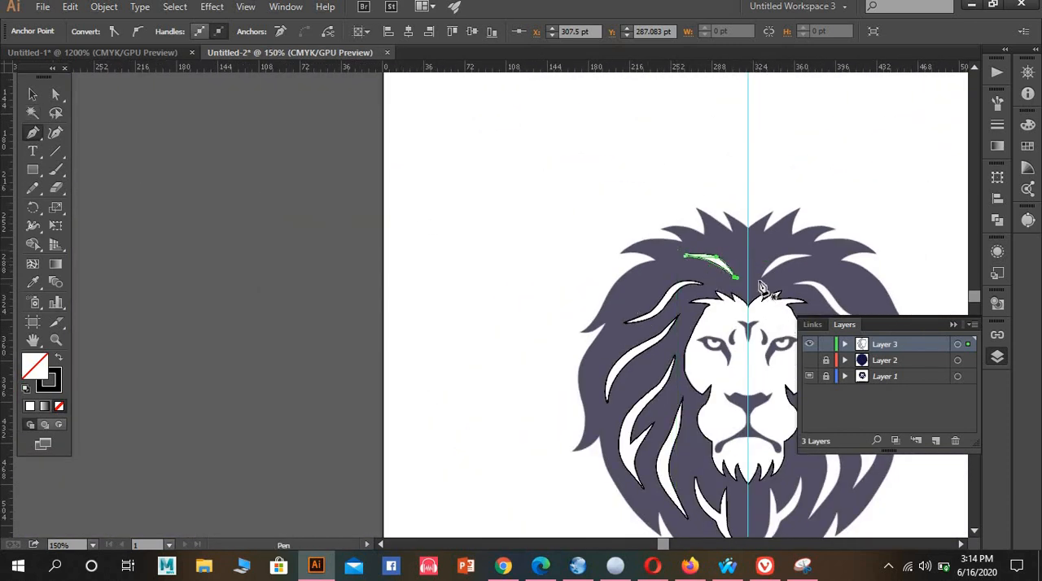
pyautogui.moveTo(744, 316); pyautogui.dragTo(654, 221)
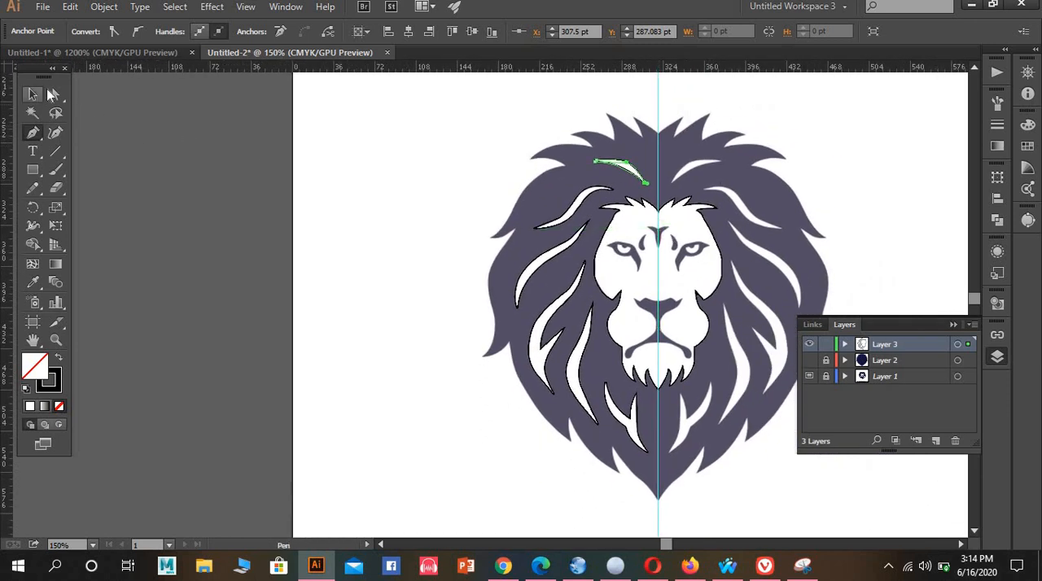
# Move the traced face outline off the lion into the empty canvas area beside it, clear of the mane strands
pyautogui.click(47, 93)
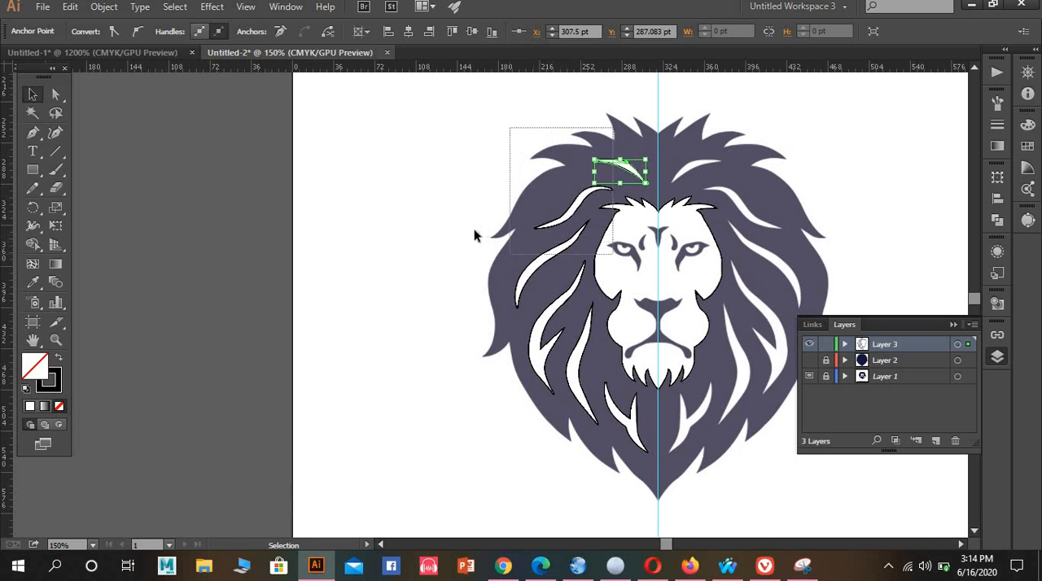
pyautogui.moveTo(475, 235); pyautogui.dragTo(486, 430)
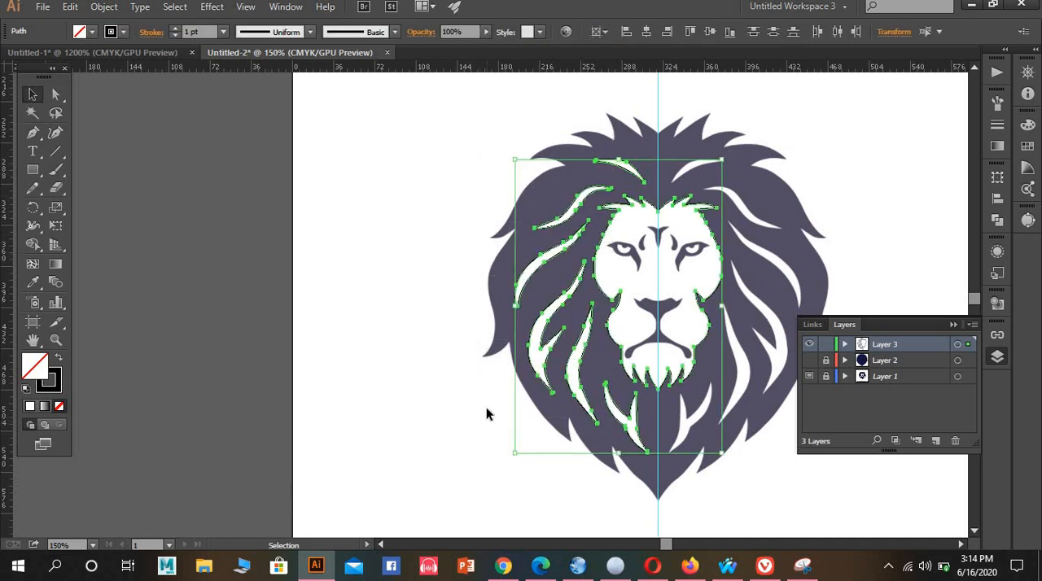
pyautogui.click(389, 368)
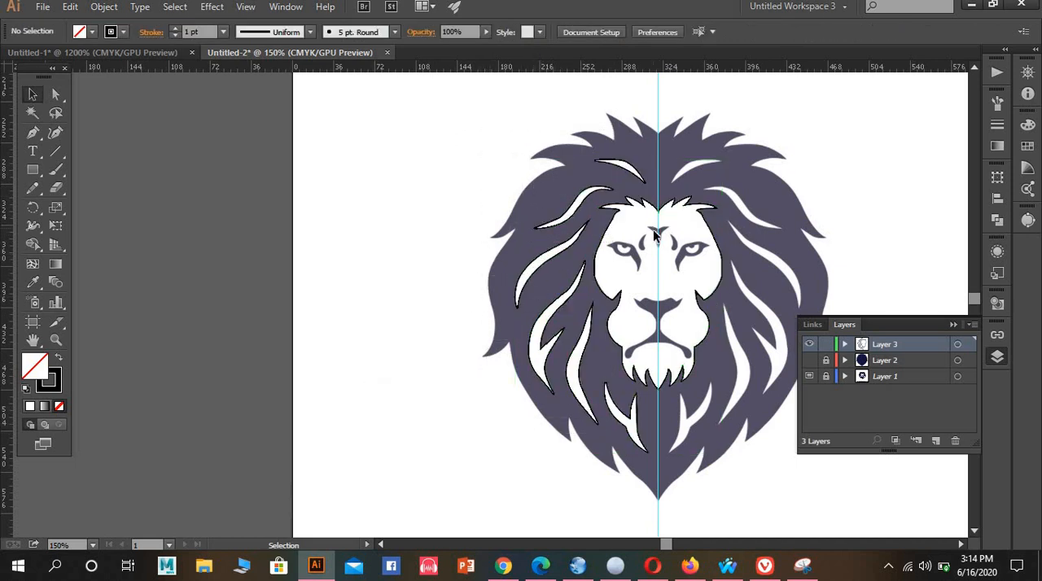
pyautogui.moveTo(687, 316); pyautogui.dragTo(674, 301)
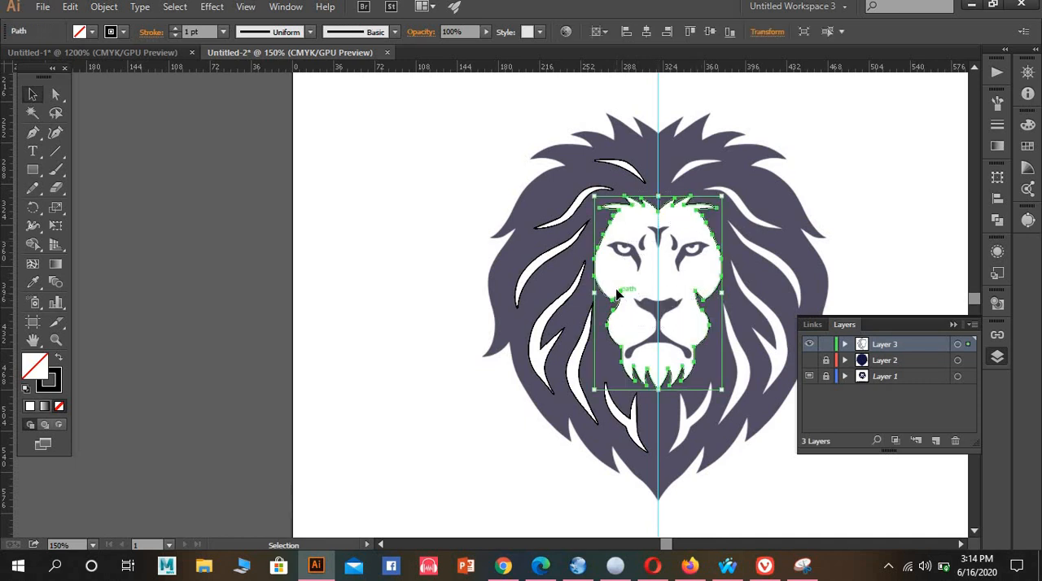
pyautogui.moveTo(621, 297); pyautogui.dragTo(661, 295)
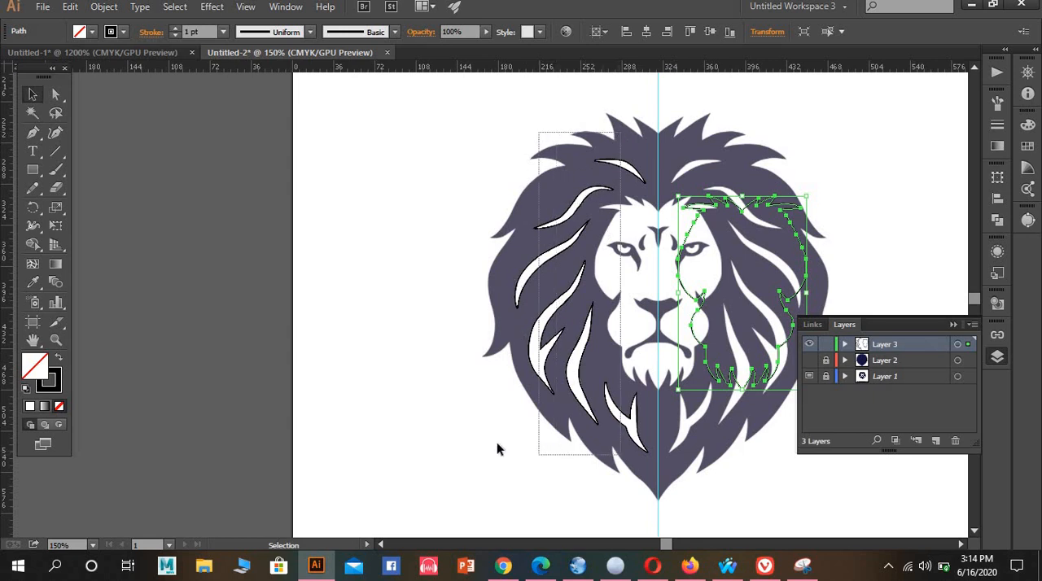
pyautogui.moveTo(498, 448); pyautogui.dragTo(493, 423)
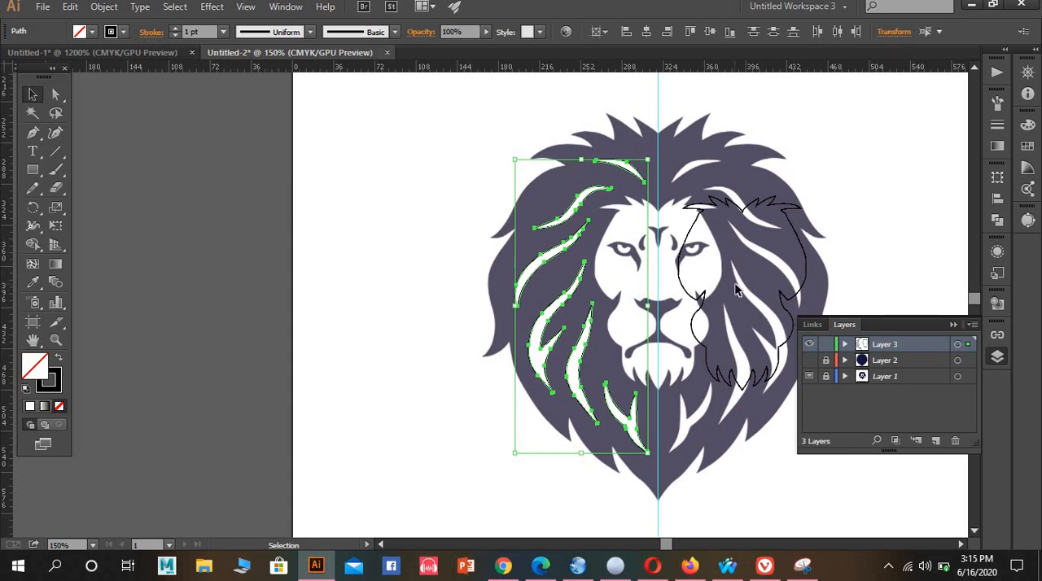
pyautogui.click(686, 280)
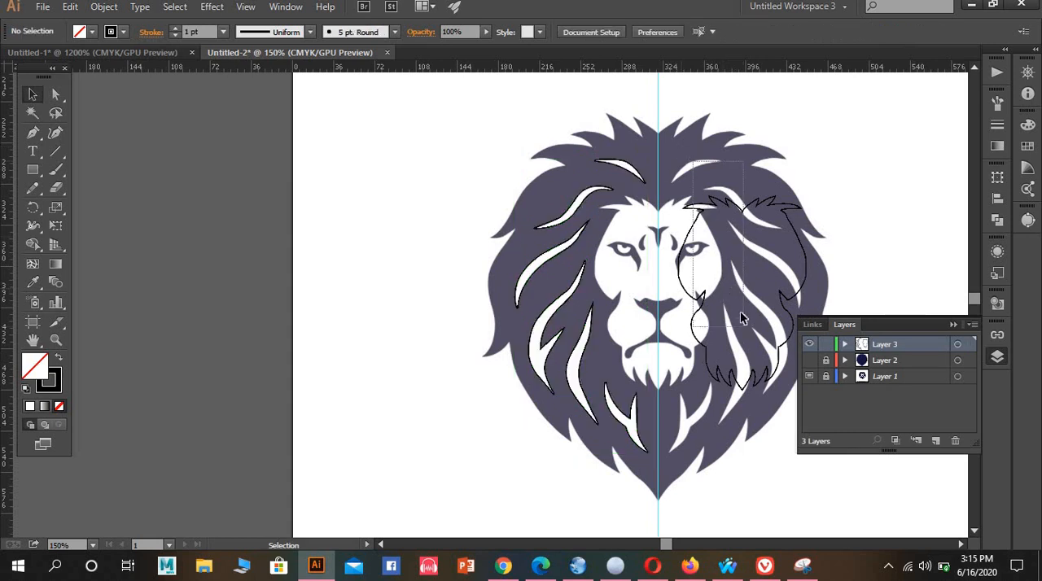
pyautogui.moveTo(741, 317); pyautogui.dragTo(582, 151)
# Select all the traced mane strands and make a reflected copy of them about the vertical axis
pyautogui.moveTo(531, 129); pyautogui.dragTo(658, 488)
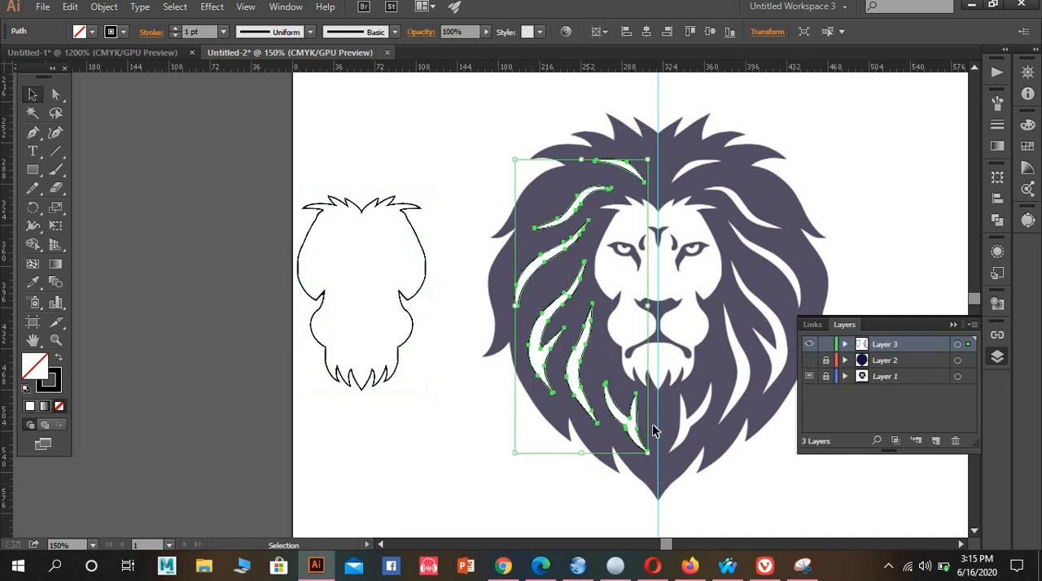
pyautogui.rightClick(640, 413)
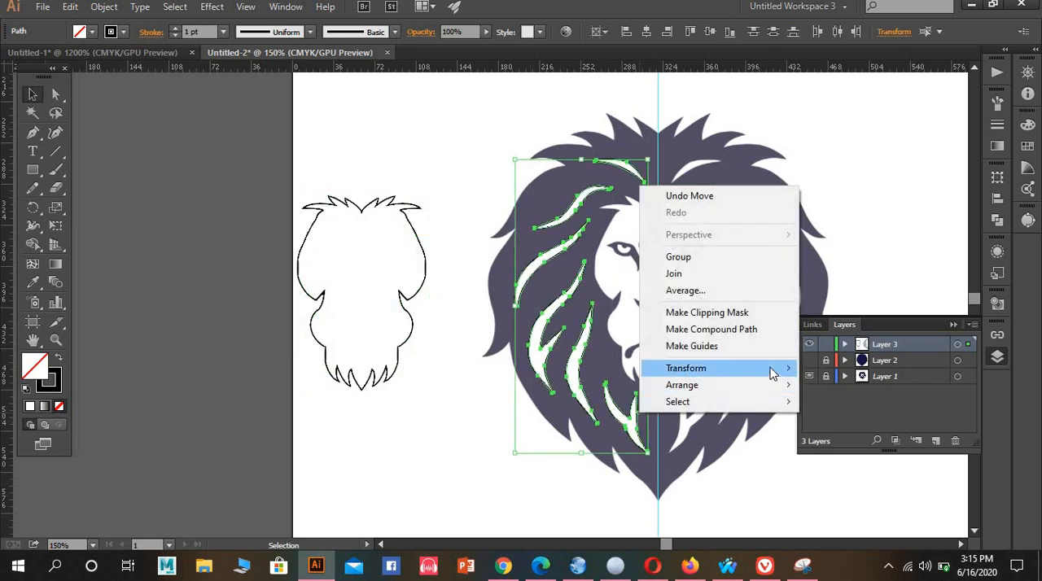
pyautogui.moveTo(774, 371)
pyautogui.click(838, 425)
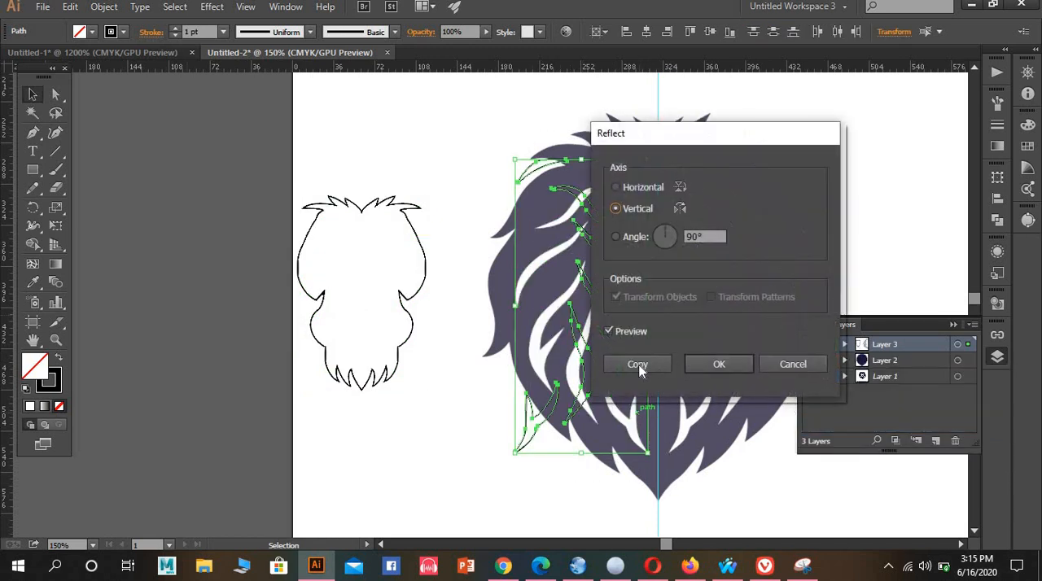
pyautogui.click(620, 365)
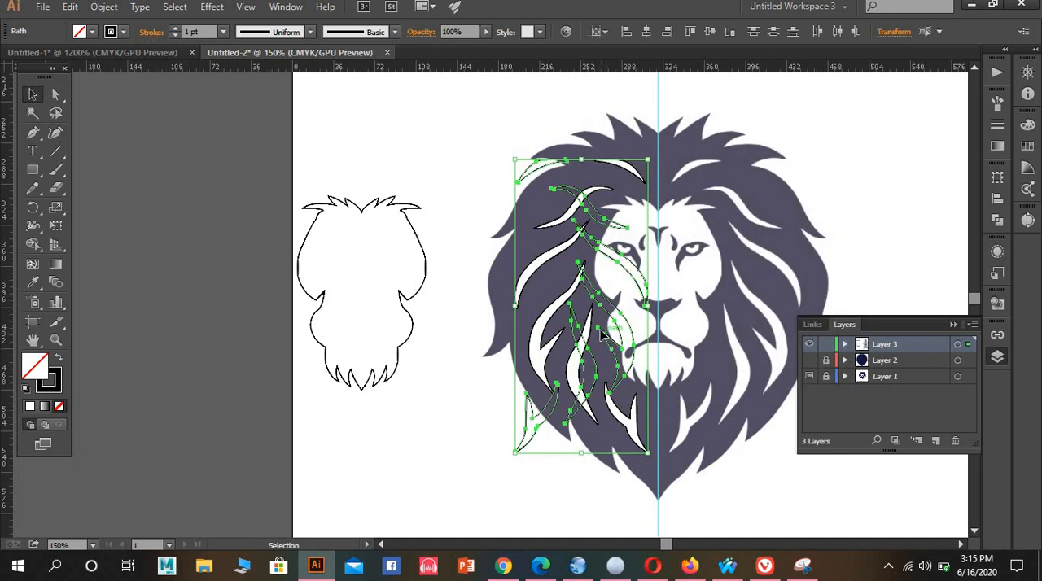
# Place a duplicate of the reflected strands over the matching white strands on the lion's untraced half
pyautogui.moveTo(634, 329); pyautogui.dragTo(753, 352)
pyautogui.scroll(3, 752, 353)
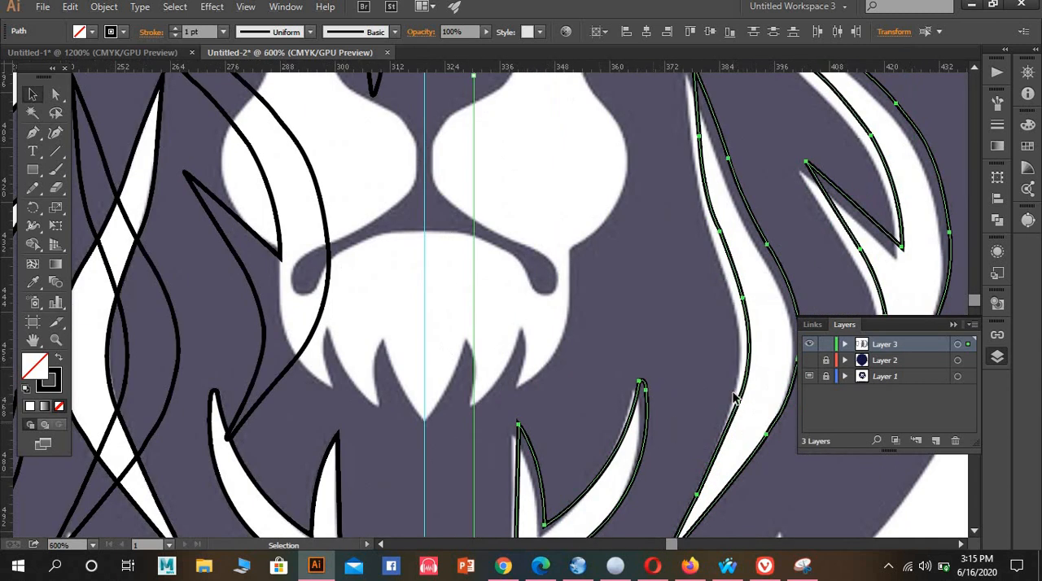
pyautogui.moveTo(738, 404); pyautogui.dragTo(730, 405)
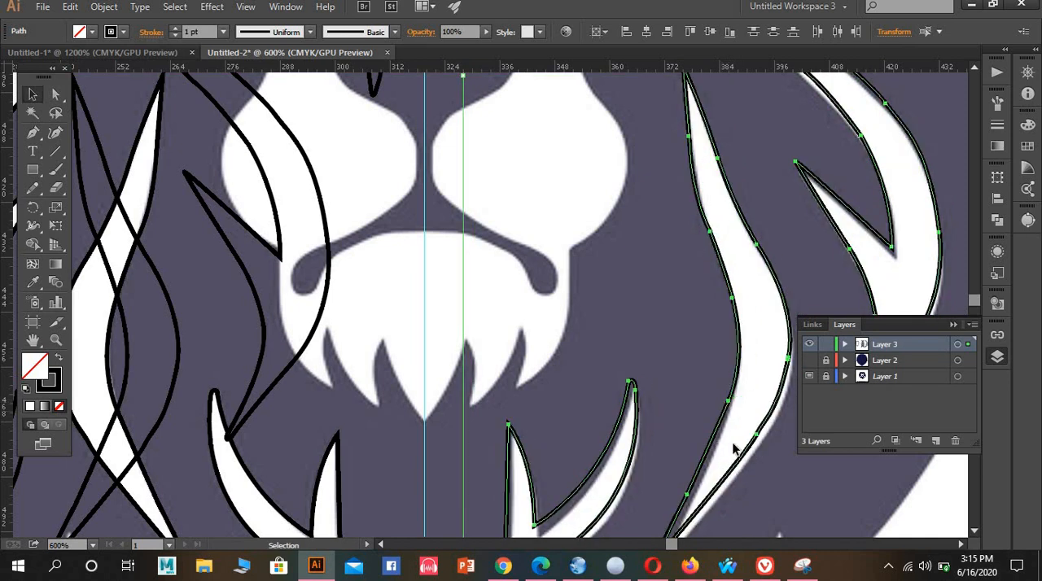
# Fine-tune the duplicated strands' position so their outlines fit the forked strand and the lower white strands of the artwork
pyautogui.scroll(1, 750, 441)
pyautogui.scroll(-5, 749, 441)
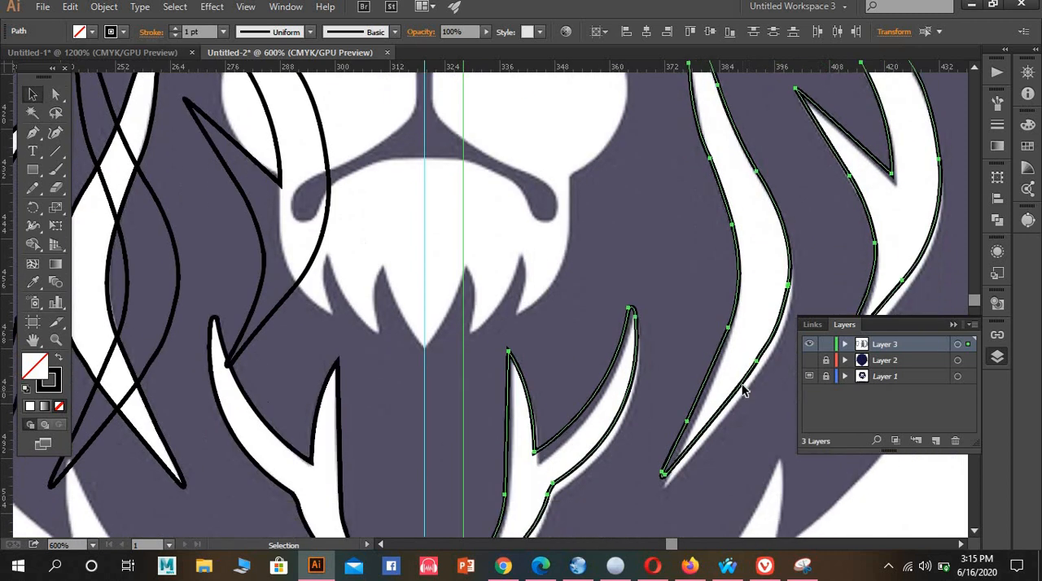
pyautogui.moveTo(553, 410); pyautogui.dragTo(560, 427)
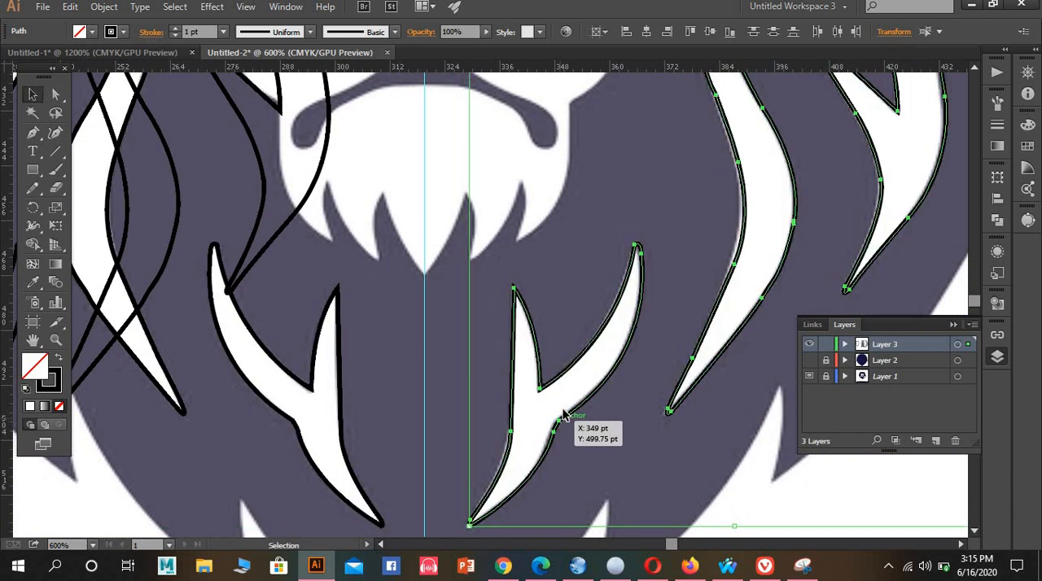
pyautogui.scroll(-2, 684, 383)
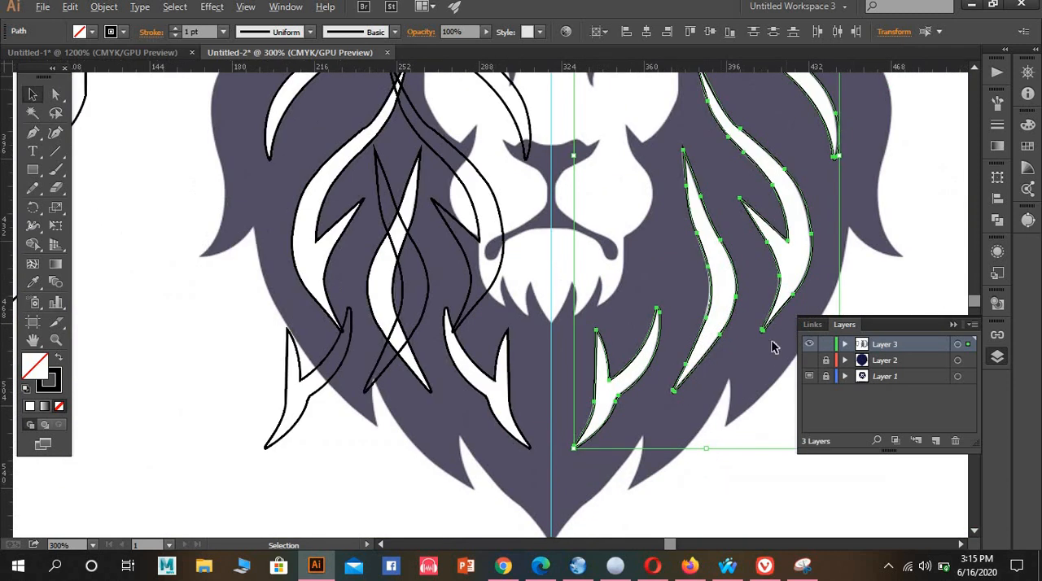
pyautogui.scroll(3, 660, 373)
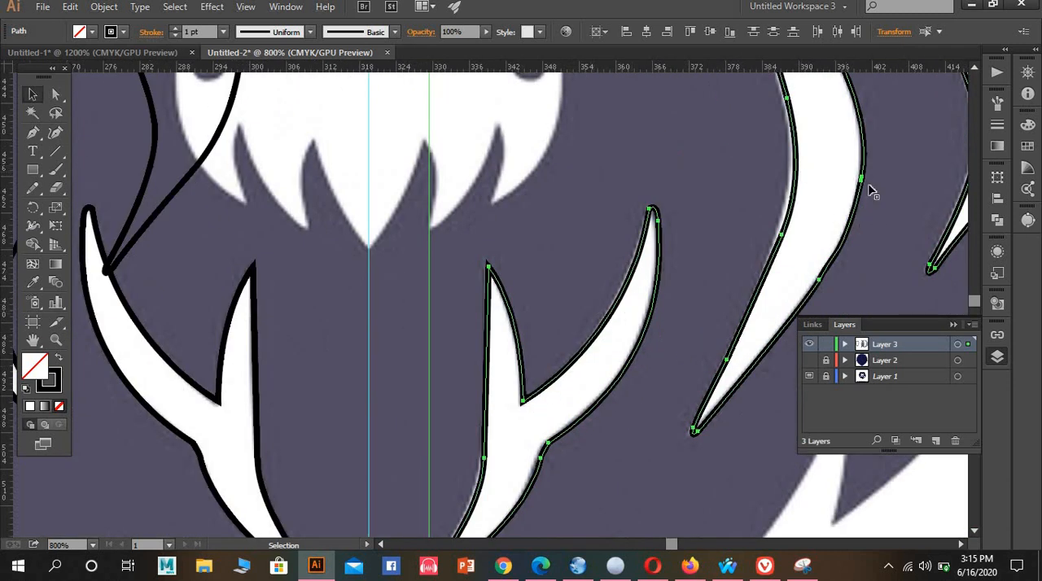
pyautogui.moveTo(864, 181); pyautogui.dragTo(860, 180)
pyautogui.scroll(-3, 740, 249)
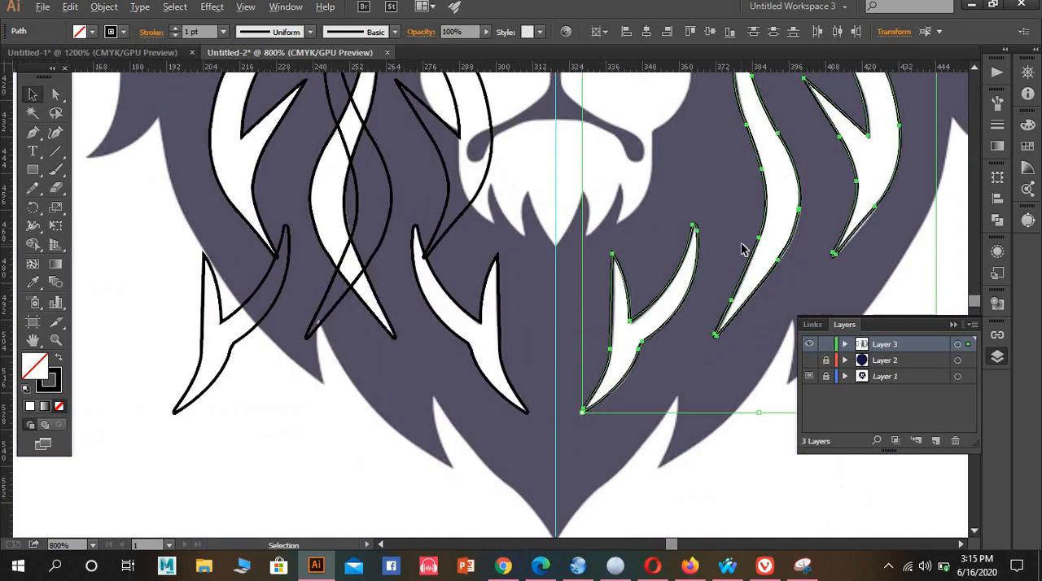
# Delete the three leftover reflected strands that overlap the eye, cheek and lower mane area of the originally traced half
pyautogui.scroll(10, 783, 242)
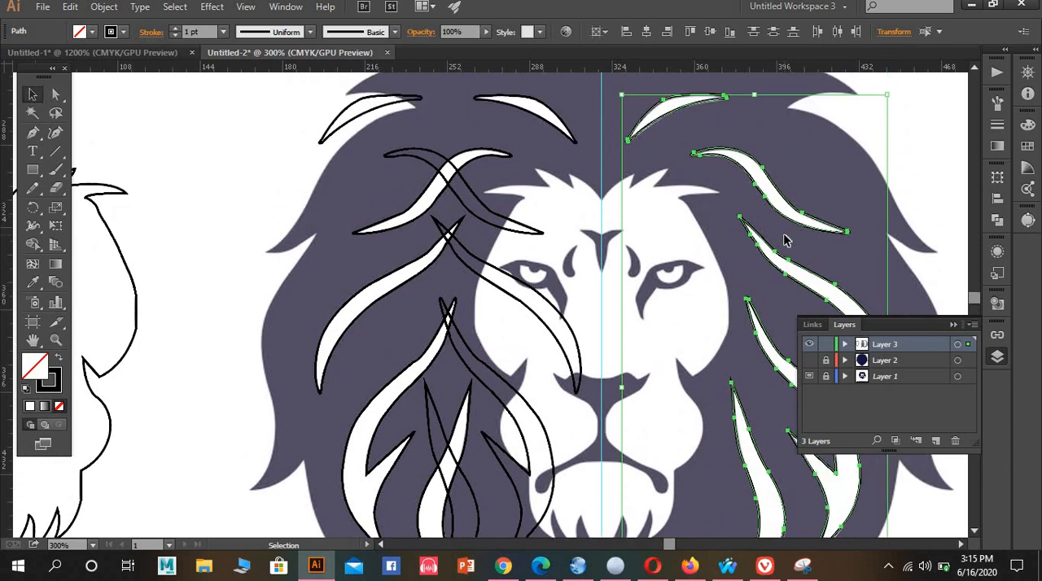
pyautogui.scroll(-3, 688, 193)
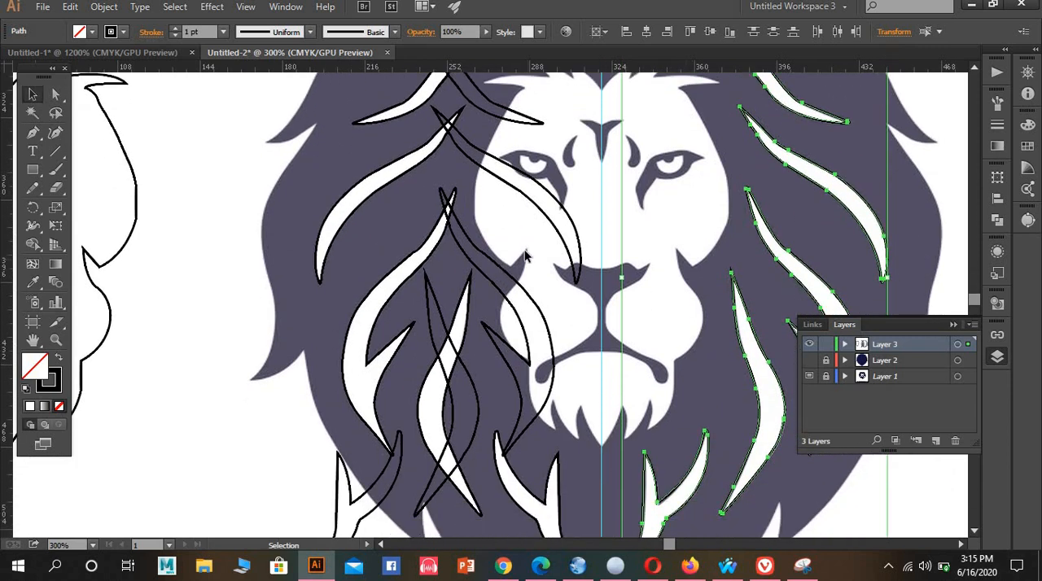
pyautogui.click(572, 257)
pyautogui.press('Delete')
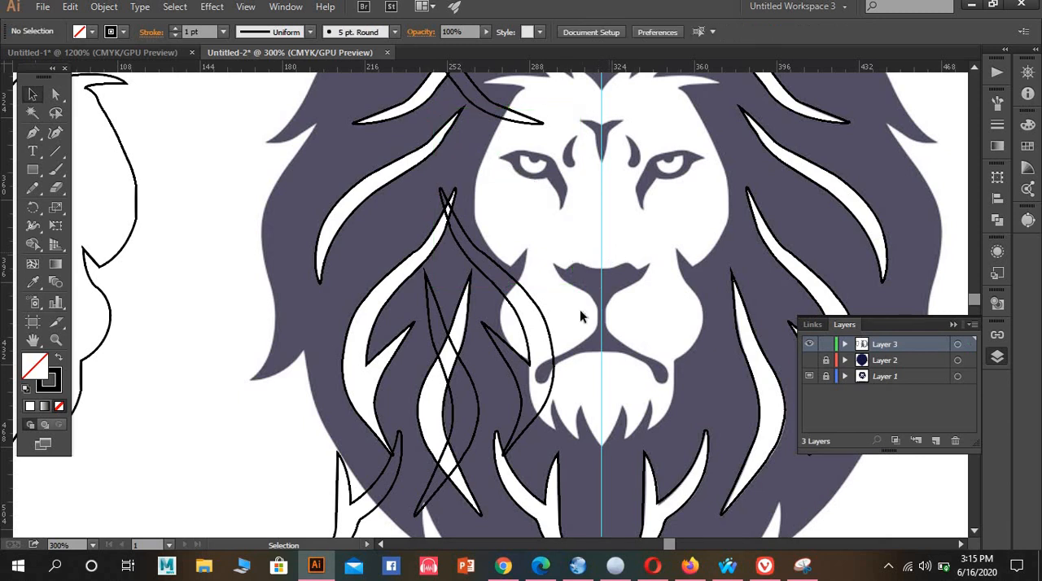
pyautogui.click(530, 348)
pyautogui.press('Delete')
pyautogui.click(473, 399)
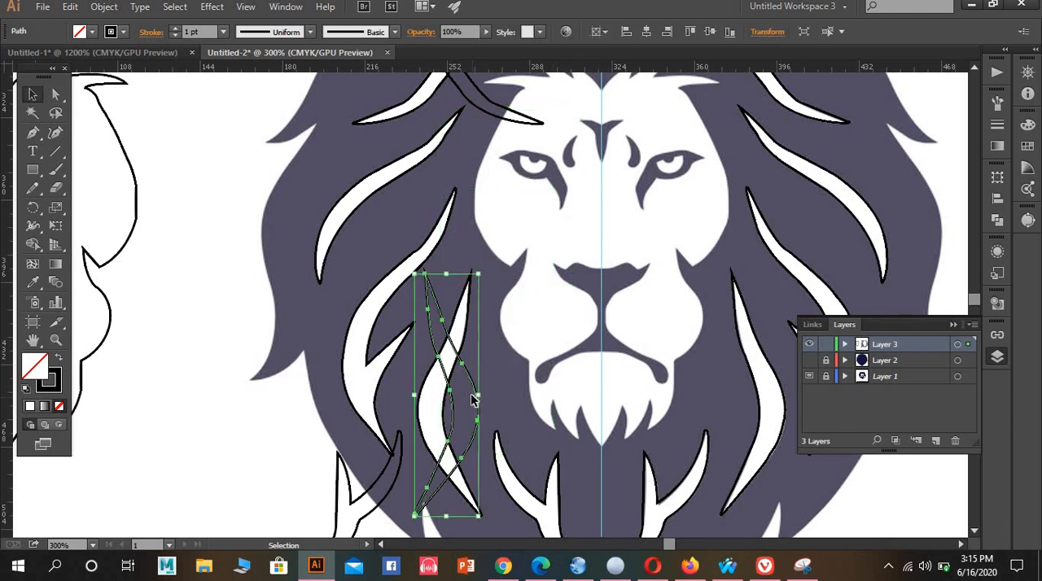
pyautogui.press('Delete')
pyautogui.click(356, 458)
pyautogui.press('p')
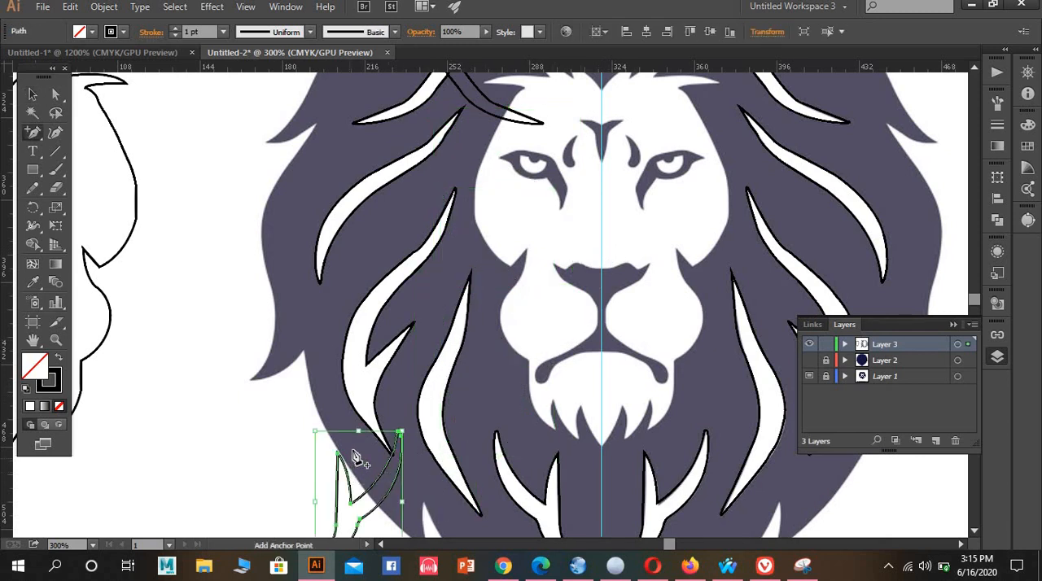
pyautogui.click(356, 458)
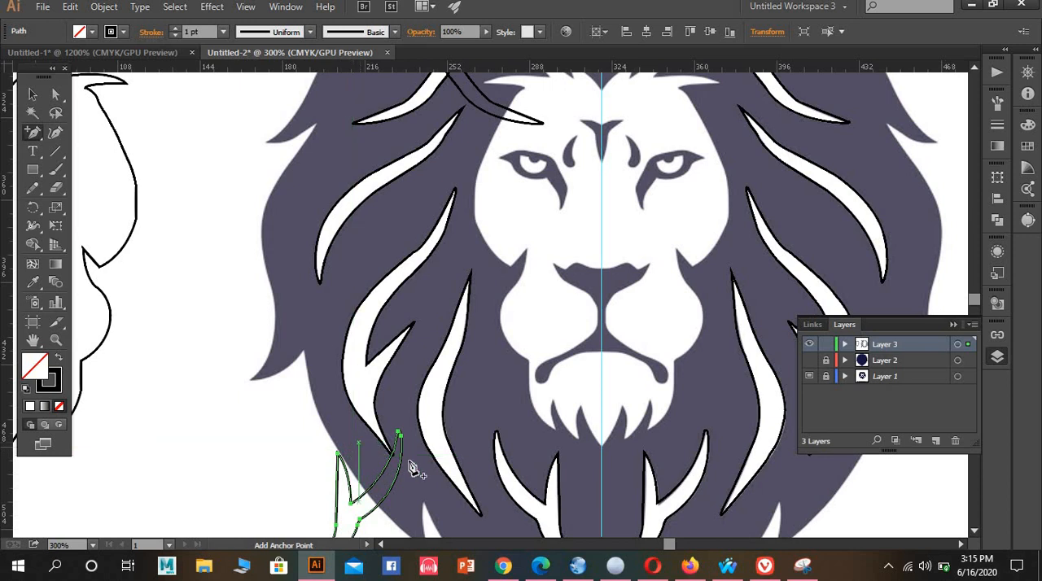
pyautogui.click(365, 485)
pyautogui.click(634, 300)
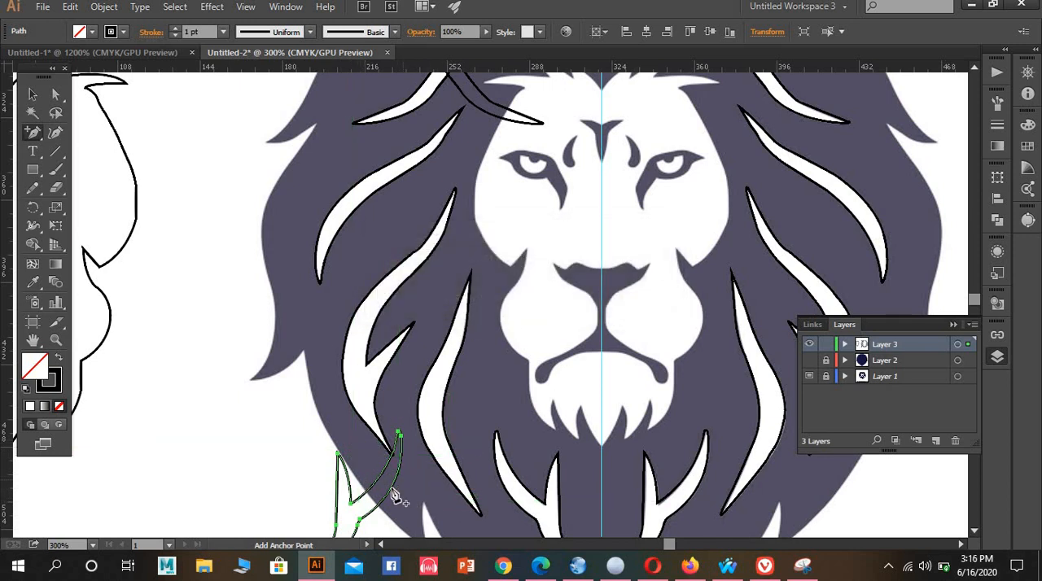
pyautogui.click(342, 461)
pyautogui.click(634, 300)
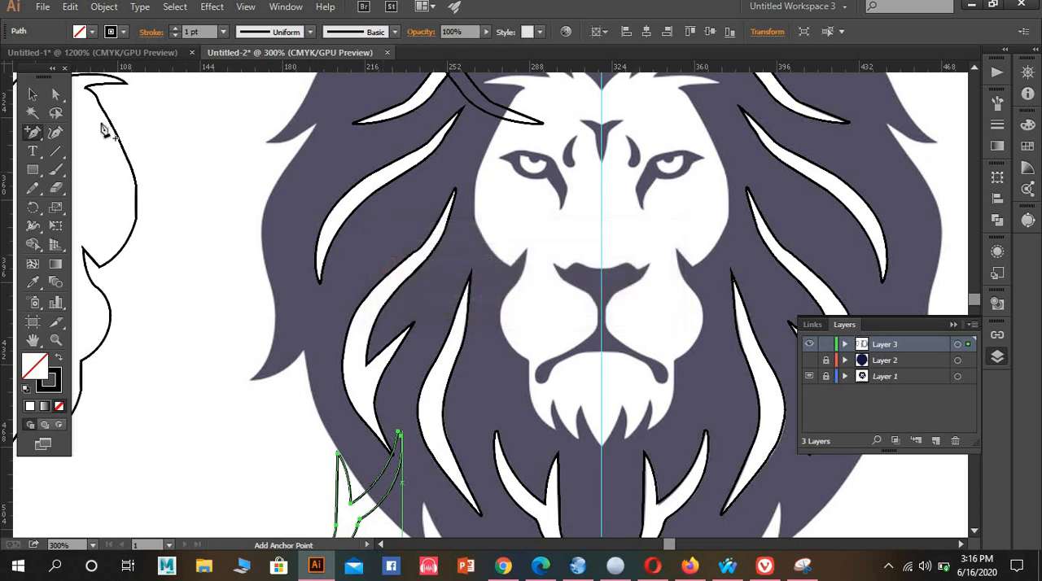
# Delete the remaining leftover reflections on the originally traced half: the forked lower strand, the upper S-shaped strand and the short top strand
pyautogui.click(33, 95)
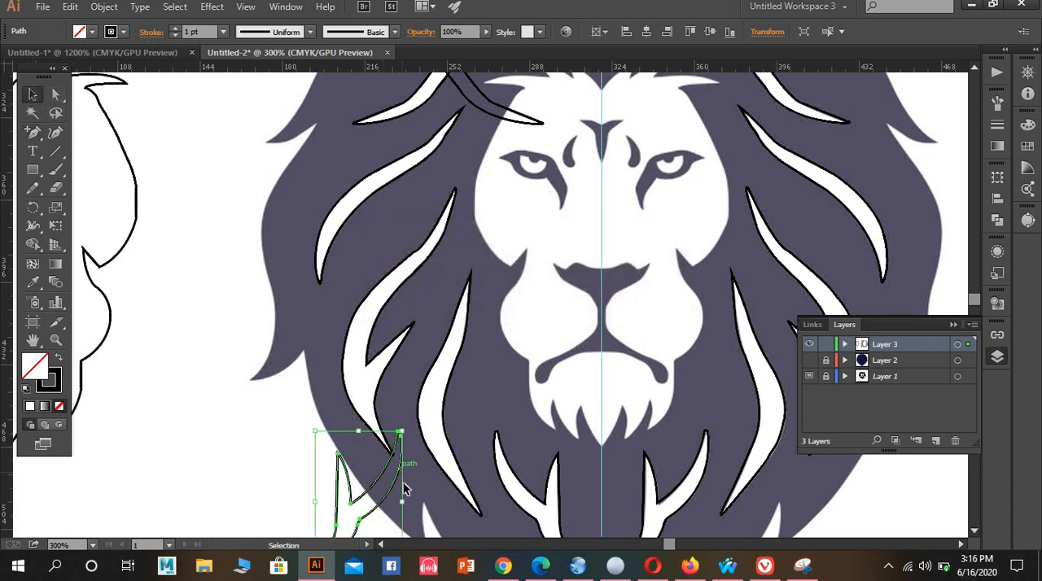
pyautogui.click(343, 462)
pyautogui.scroll(3, 517, 193)
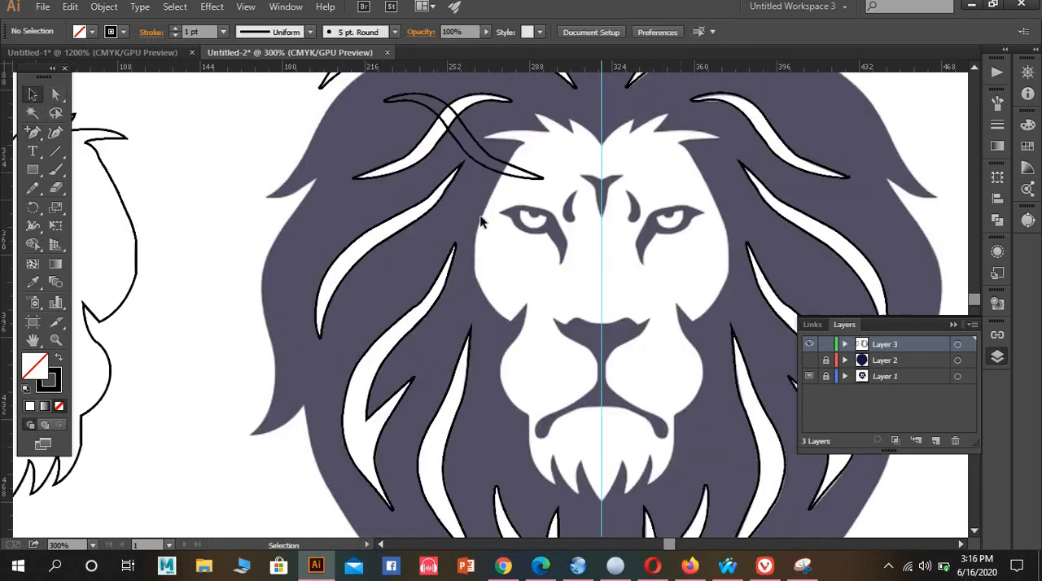
pyautogui.moveTo(474, 225); pyautogui.dragTo(474, 222)
pyautogui.press('Delete')
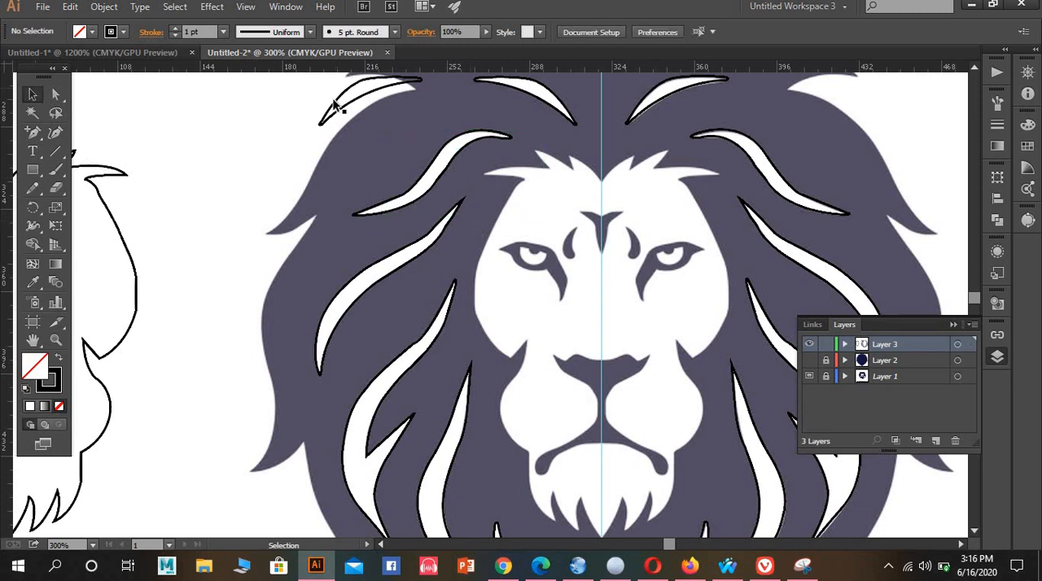
pyautogui.click(353, 122)
pyautogui.press('Delete')
# Move the face outline back over the lion's face, centred on the guide, and lower it about 1.6 pt to fit the chin tufts
pyautogui.scroll(-4, 552, 226)
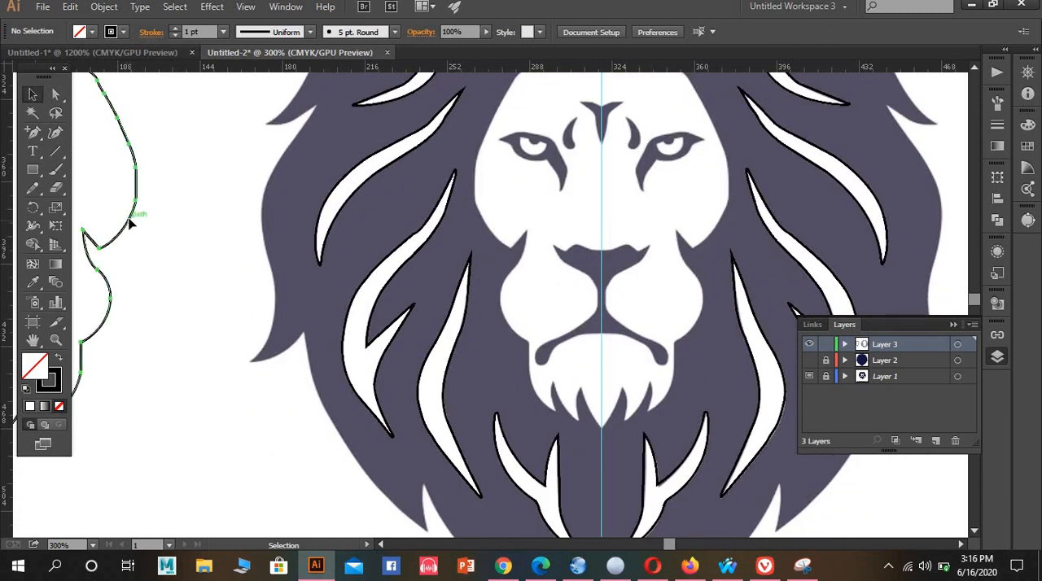
pyautogui.moveTo(128, 217); pyautogui.dragTo(727, 219)
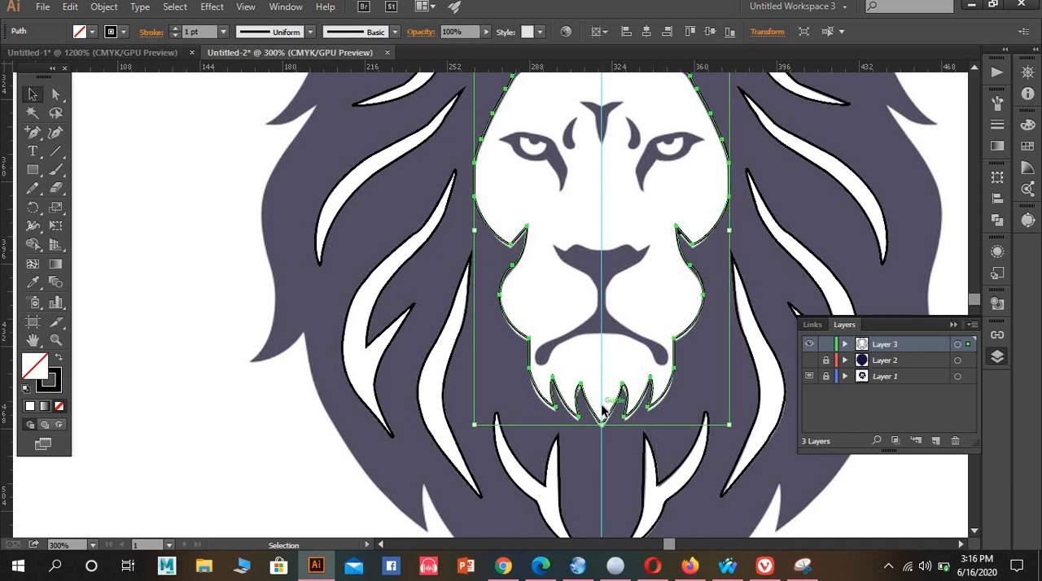
pyautogui.scroll(2, 602, 411)
pyautogui.scroll(4, 643, 459)
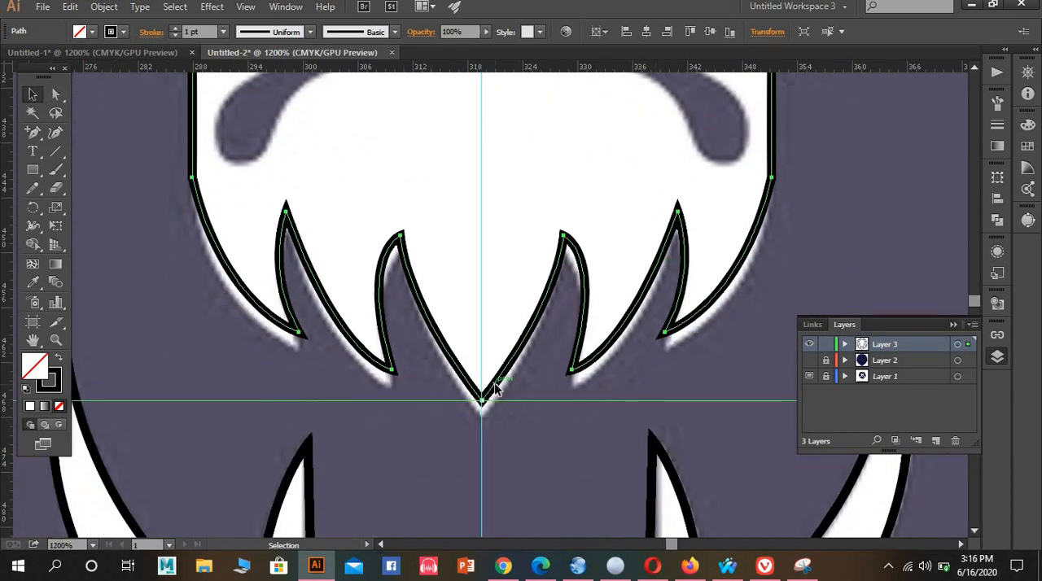
pyautogui.moveTo(497, 389); pyautogui.dragTo(497, 404)
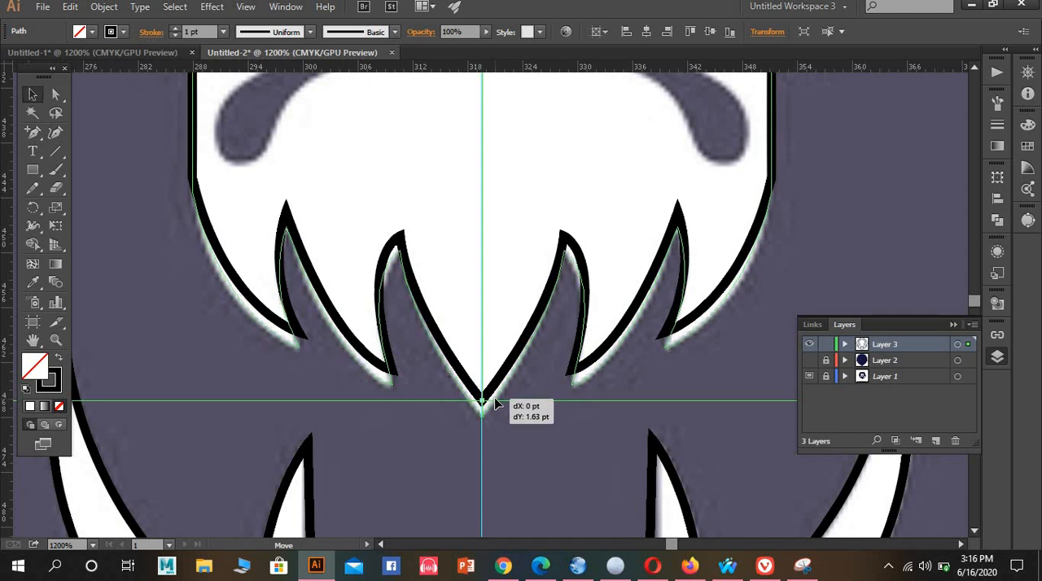
pyautogui.moveTo(496, 405); pyautogui.dragTo(497, 399)
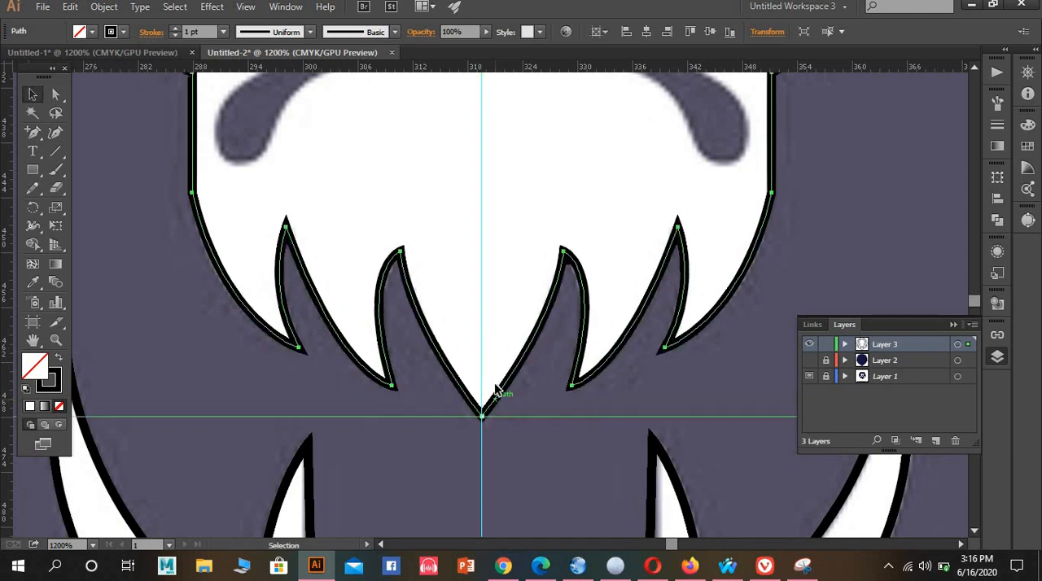
pyautogui.scroll(10, 497, 396)
pyautogui.scroll(10, 517, 297)
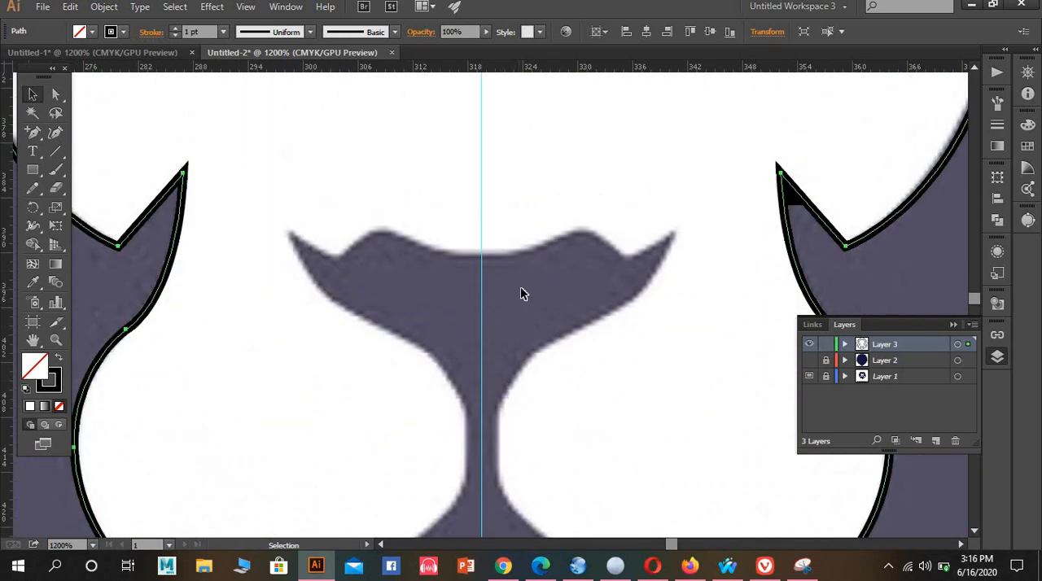
# Fill the face outline and all mane strands with the artwork's white using the Eyedropper, replacing their black stroke with none
pyautogui.scroll(-7, 528, 286)
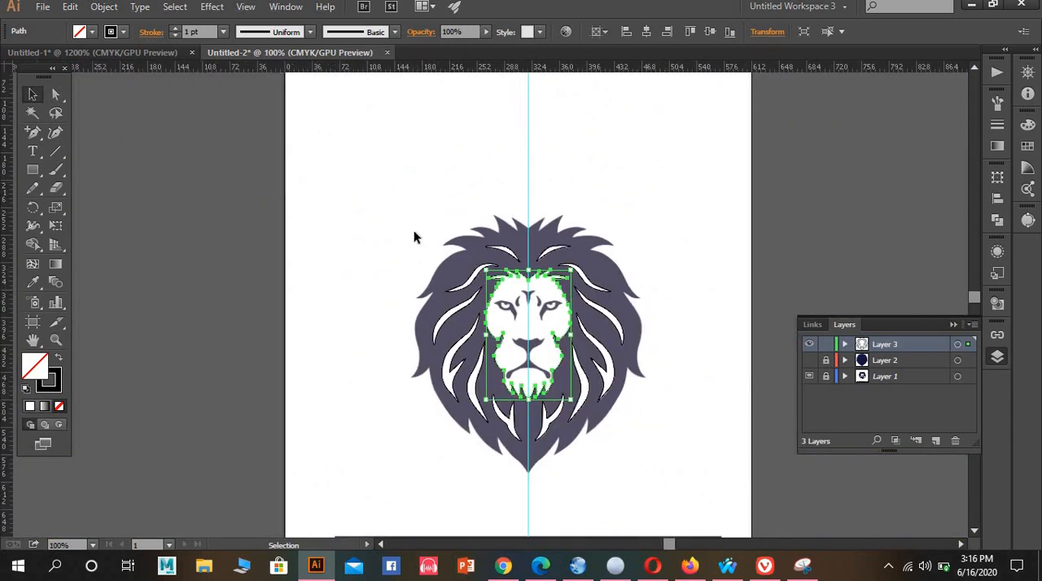
pyautogui.moveTo(371, 184); pyautogui.dragTo(707, 498)
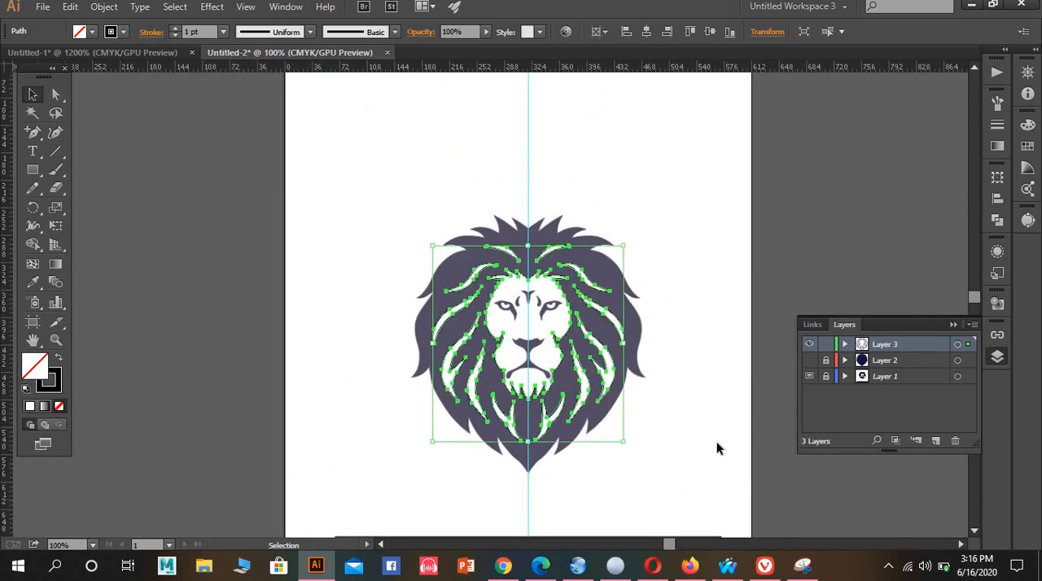
pyautogui.click(33, 282)
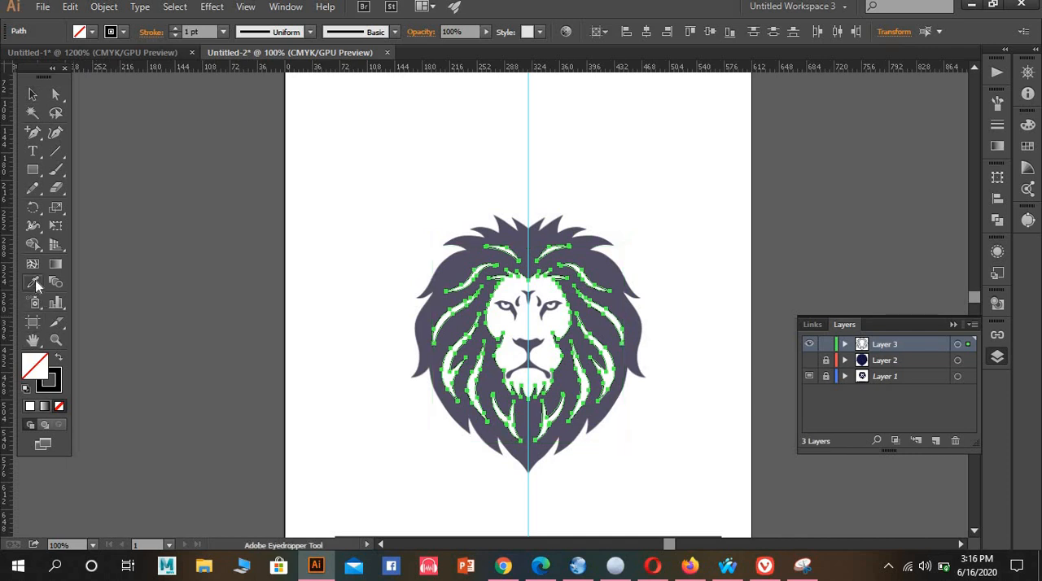
pyautogui.click(522, 327)
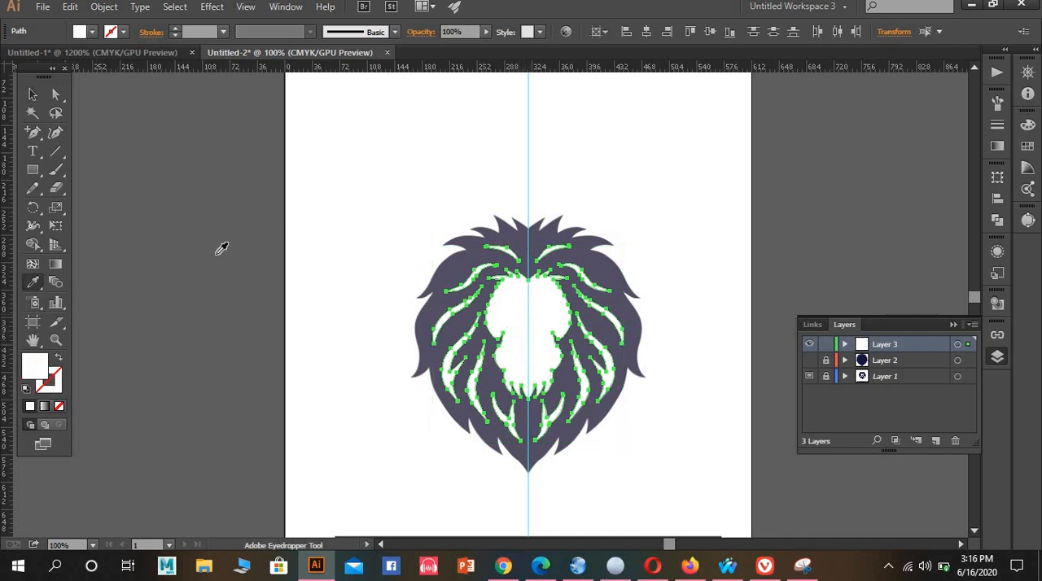
pyautogui.click(41, 96)
pyautogui.click(373, 171)
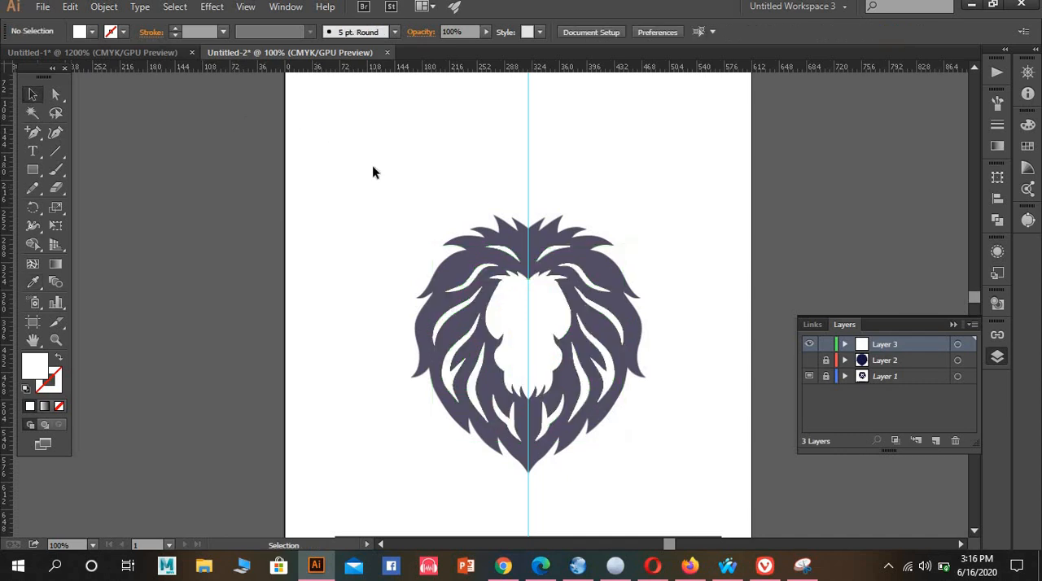
# With Layer 2 shown again, lock Layer 3 and add a new layer above it
pyautogui.click(809, 363)
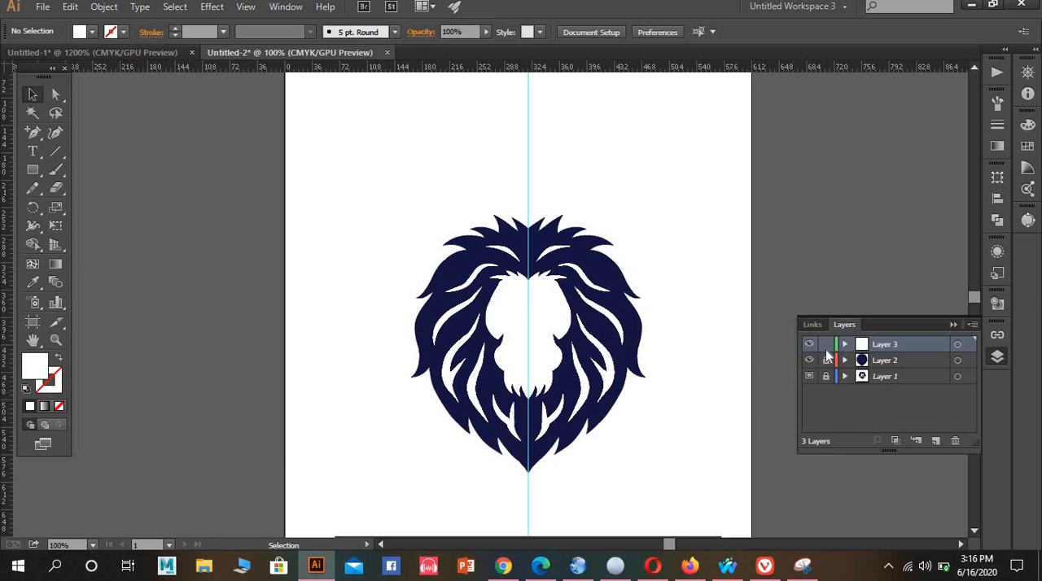
pyautogui.click(935, 440)
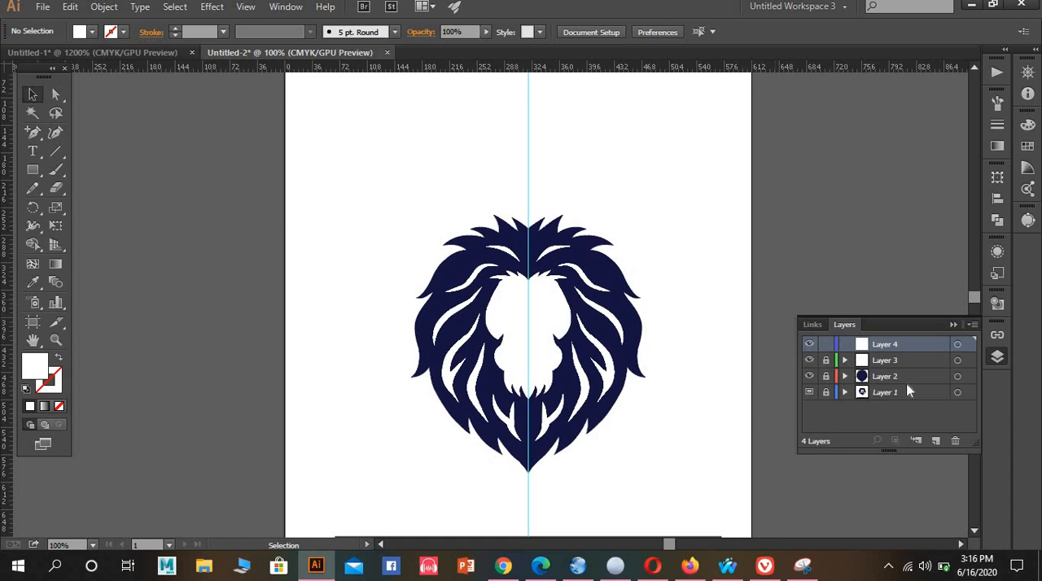
# Draw two overlapping practice rectangles with white fill and a 1 pt black stroke in the empty area above the lion
pyautogui.click(41, 246)
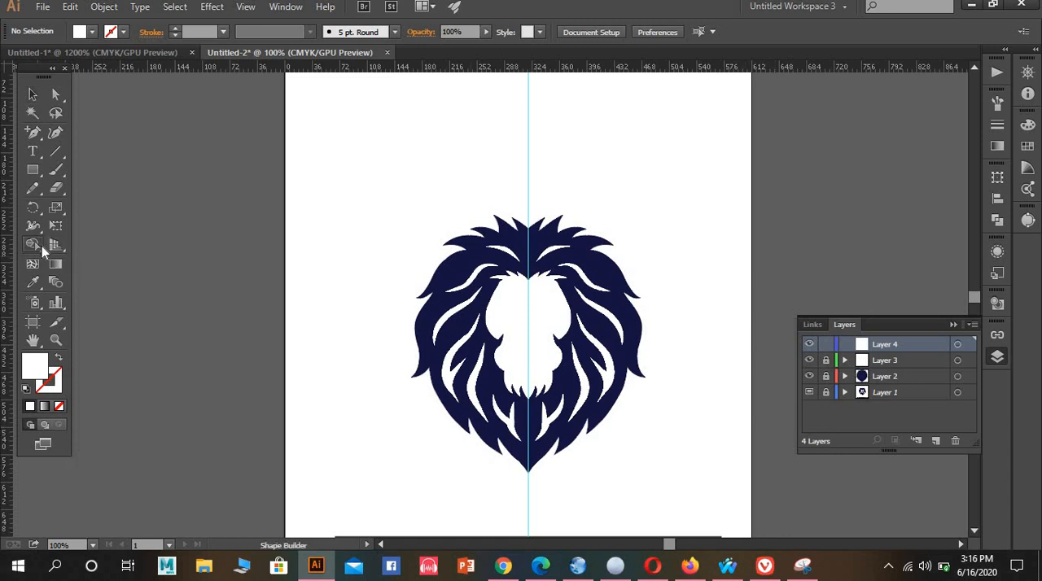
pyautogui.click(33, 169)
pyautogui.moveTo(317, 108); pyautogui.dragTo(390, 178)
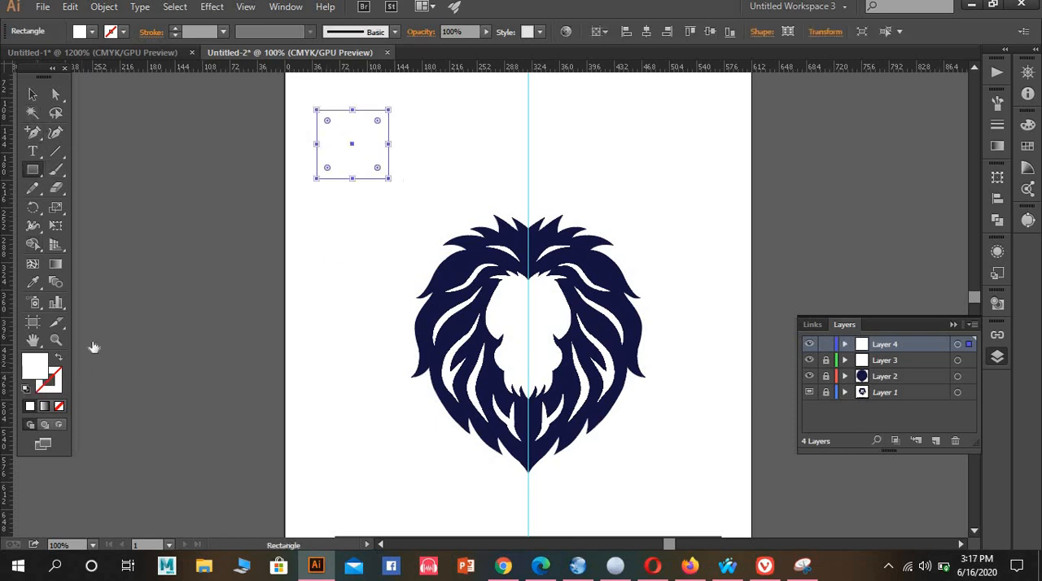
pyautogui.press('d')
pyautogui.moveTo(352, 137); pyautogui.dragTo(430, 206)
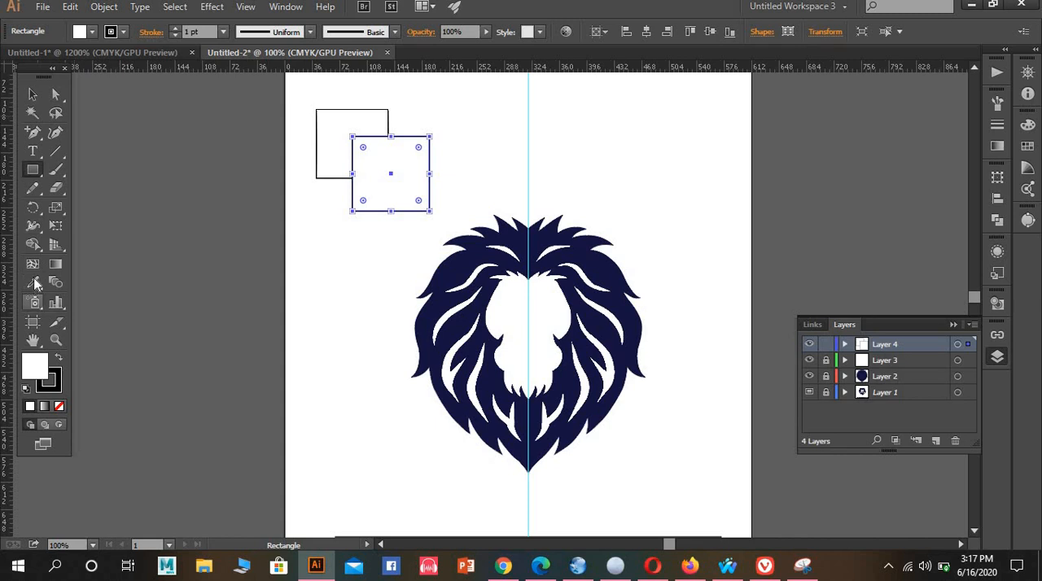
# Try merging the two overlapping rectangles into one shape with the Shape Builder tool, and undo the merge
pyautogui.click(33, 245)
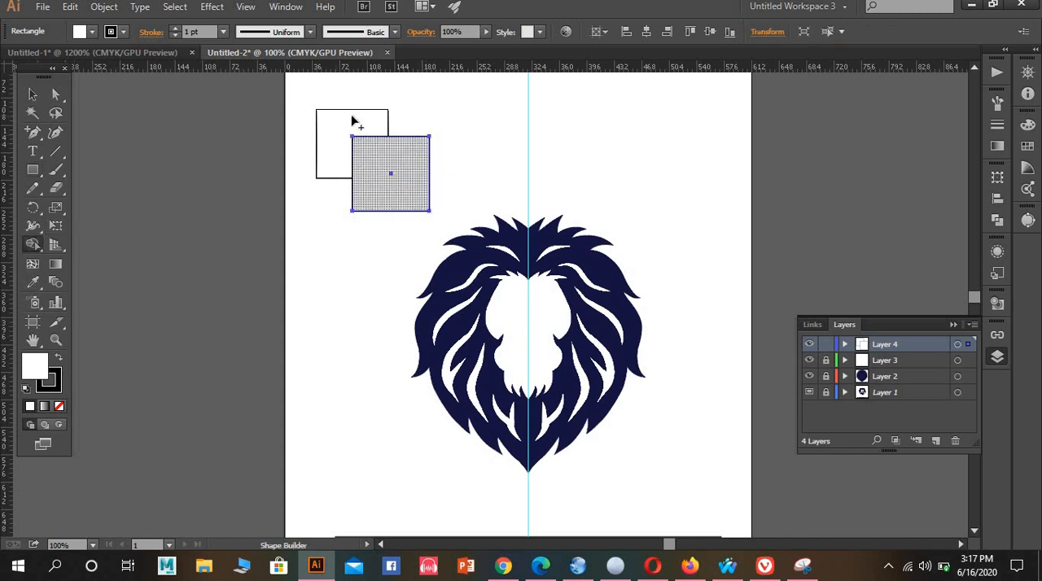
pyautogui.click(32, 94)
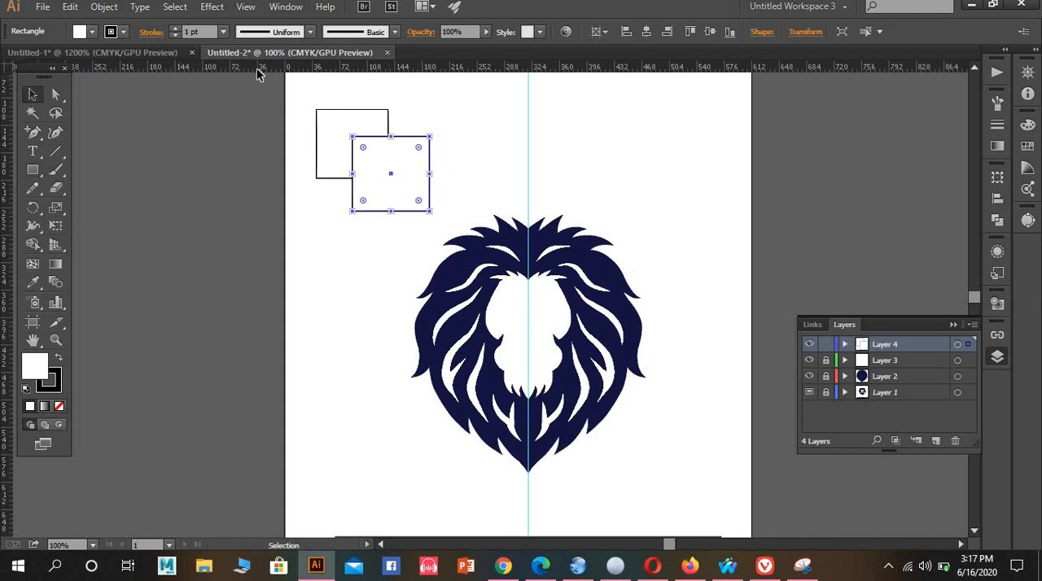
pyautogui.moveTo(286, 90); pyautogui.dragTo(422, 210)
pyautogui.scroll(2, 363, 179)
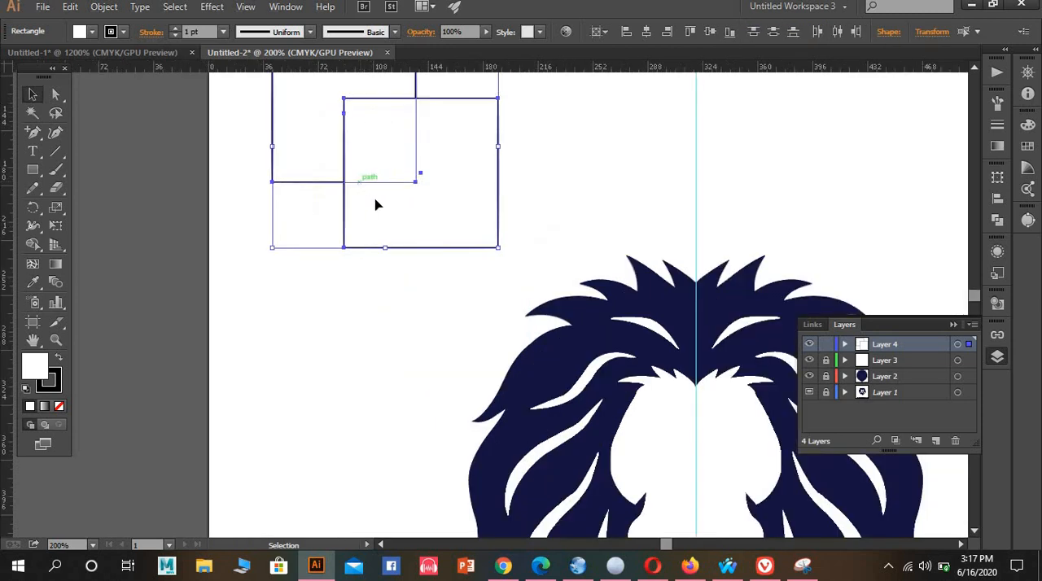
pyautogui.scroll(2, 374, 202)
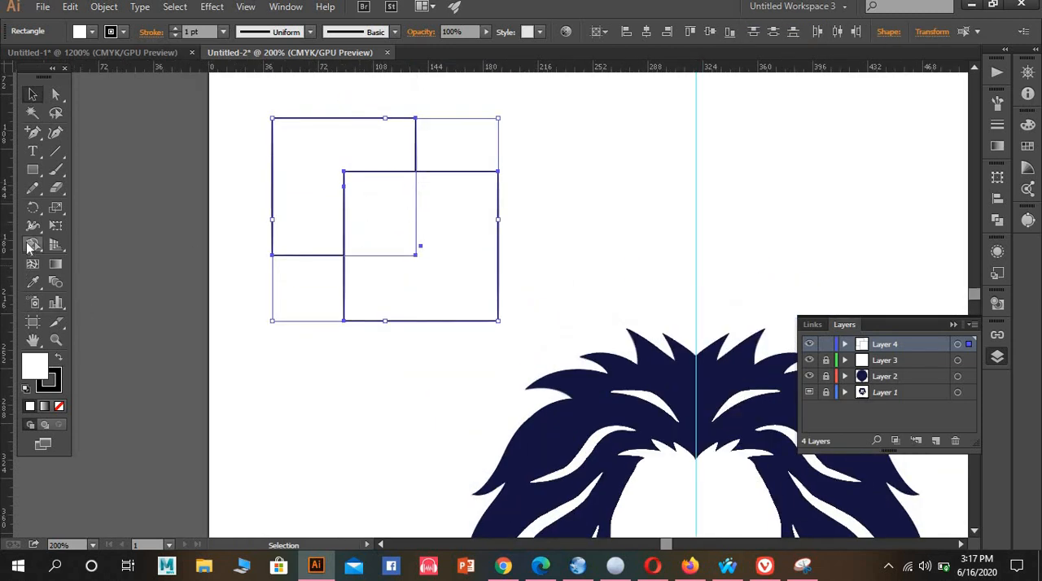
pyautogui.click(32, 244)
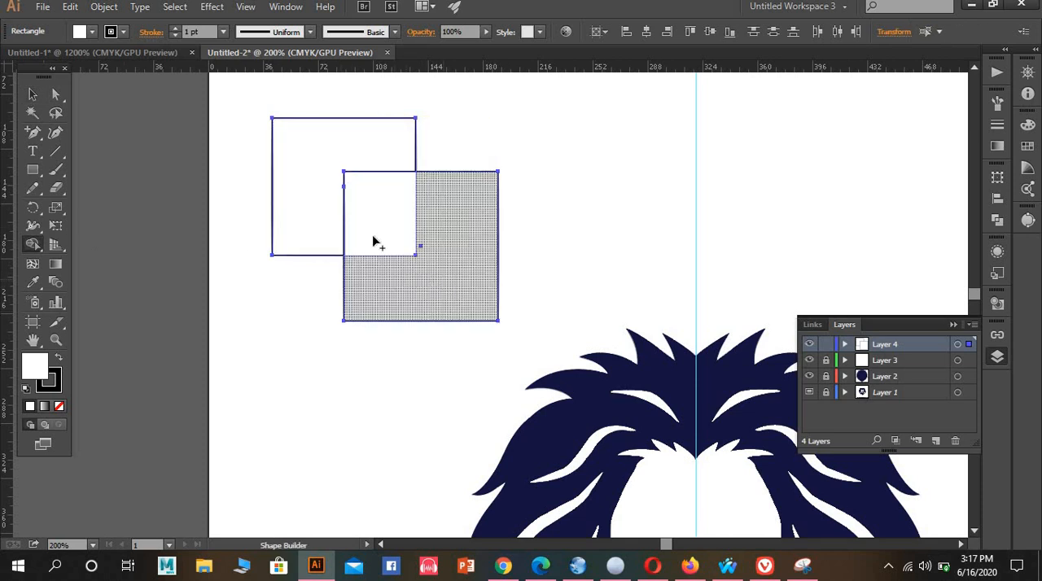
pyautogui.moveTo(444, 279)
pyautogui.mouseDown()
pyautogui.moveTo(373, 237)
pyautogui.moveTo(324, 153)
pyautogui.mouseUp()
pyautogui.moveTo(353, 198); pyautogui.dragTo(352, 198)
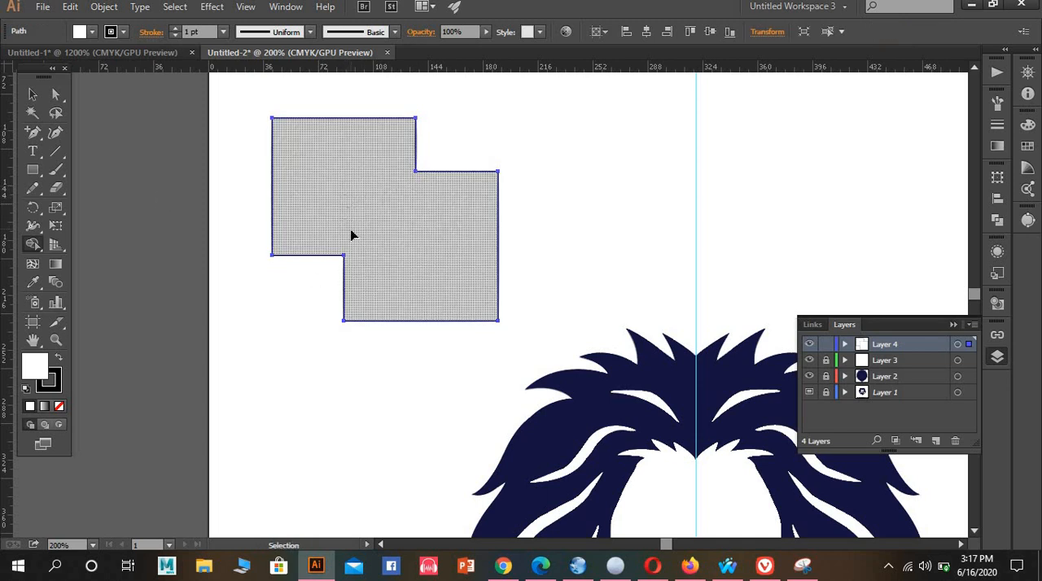
pyautogui.hotkey('ctrl', 'z')
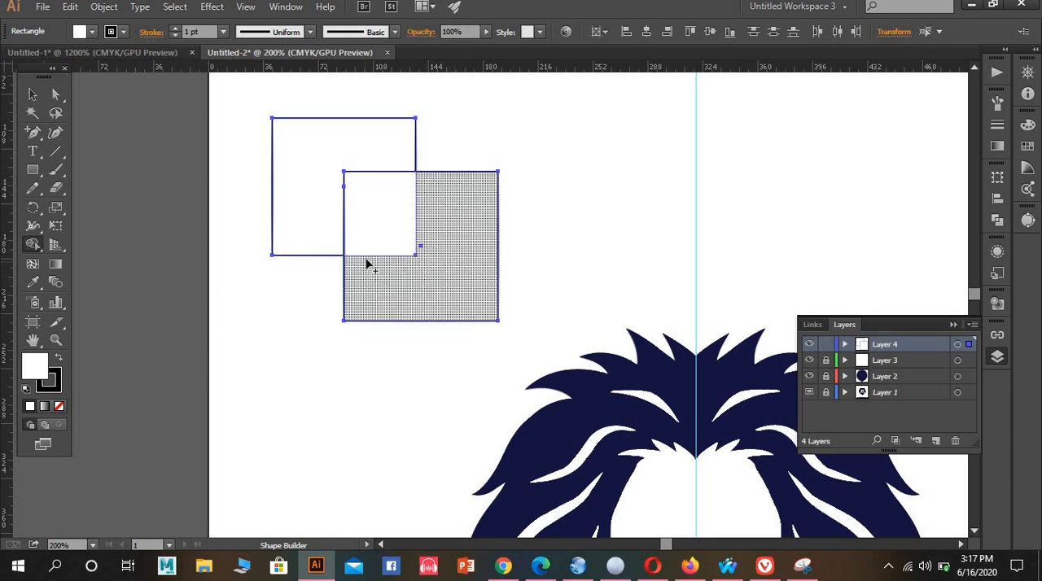
# Cut away the second rectangle's outer part and the overlapping area with the Shape Builder tool to form an L-shape
pyautogui.keyDown('alt'); pyautogui.click(440, 269); pyautogui.keyUp('alt')
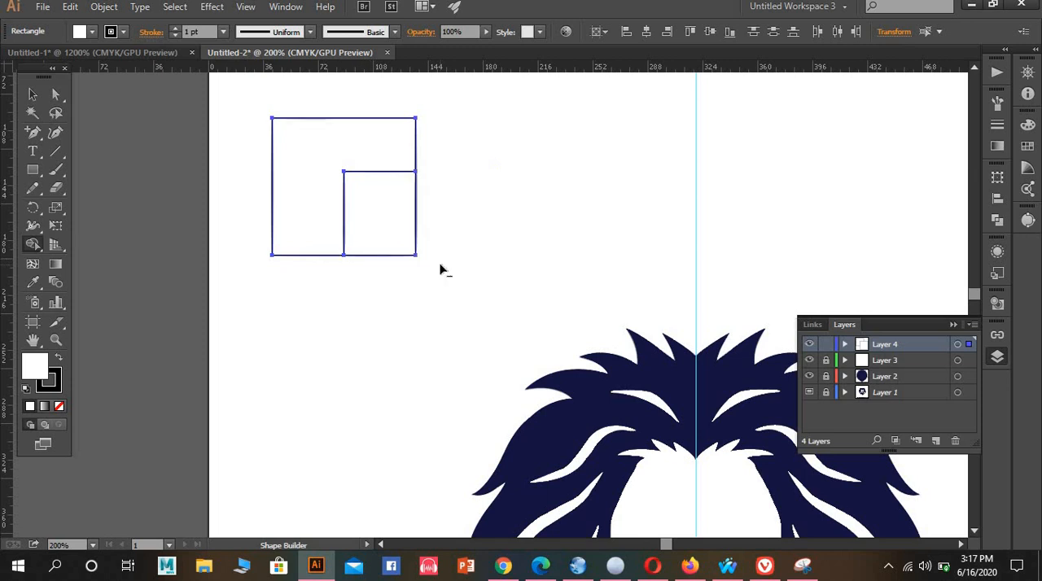
pyautogui.keyDown('alt'); pyautogui.click(396, 239); pyautogui.keyUp('alt')
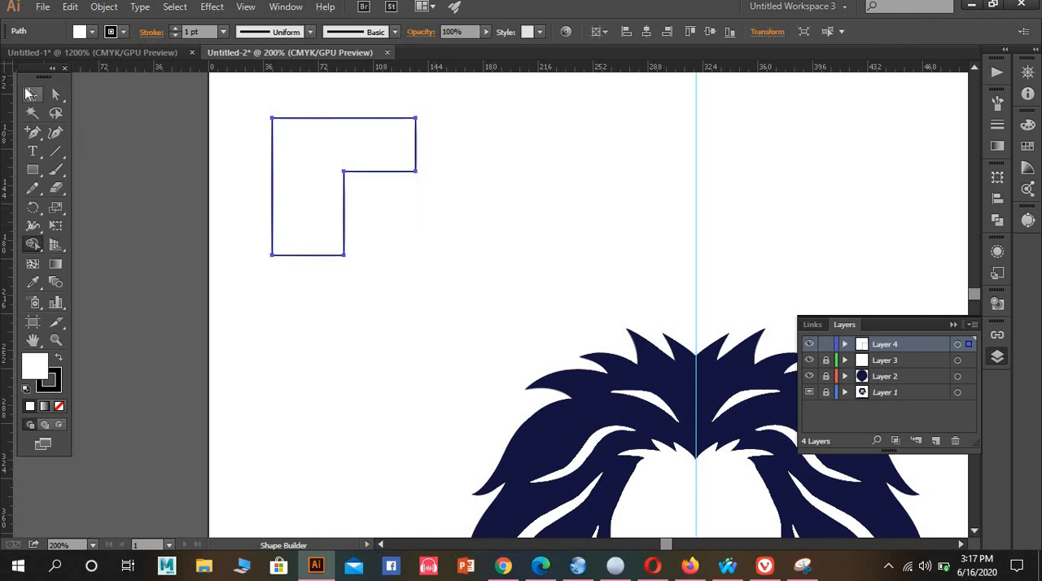
pyautogui.press('v')
pyautogui.moveTo(226, 96); pyautogui.dragTo(427, 214)
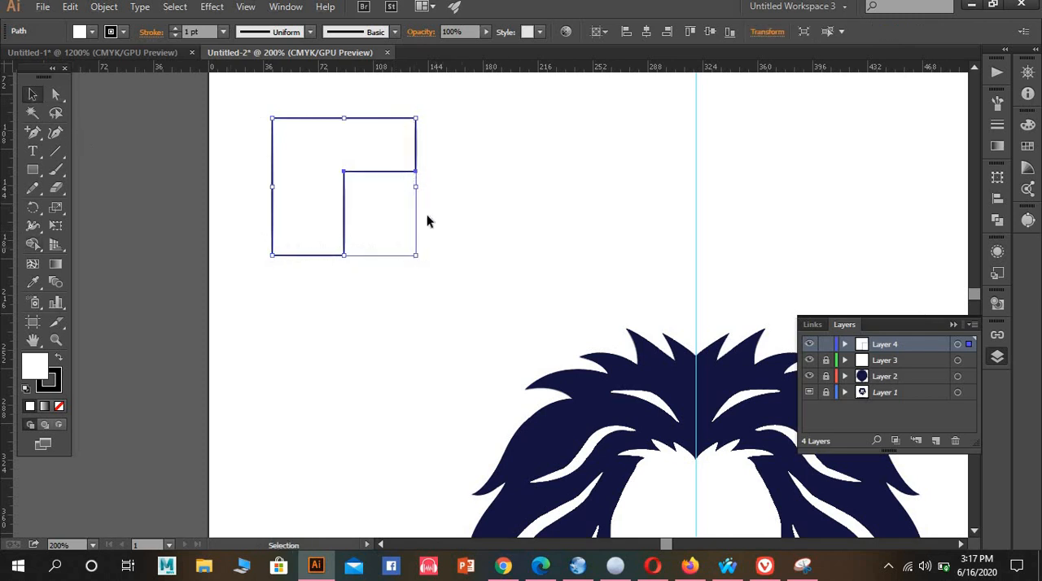
# Undo the Shape Builder cuts and the drawing of both practice rectangles
pyautogui.hotkey('ctrl', 'z')
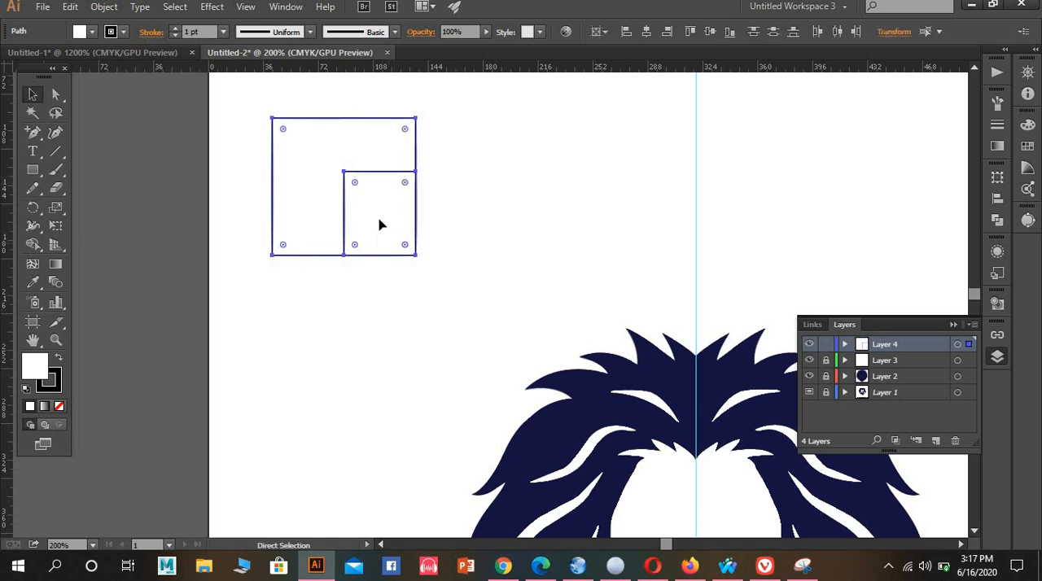
pyautogui.hotkey('ctrl', 'z')
pyautogui.hotkey('ctrl', 'z')
pyautogui.hotkey('ctrl', 'z')
pyautogui.hotkey('ctrl', 'z')
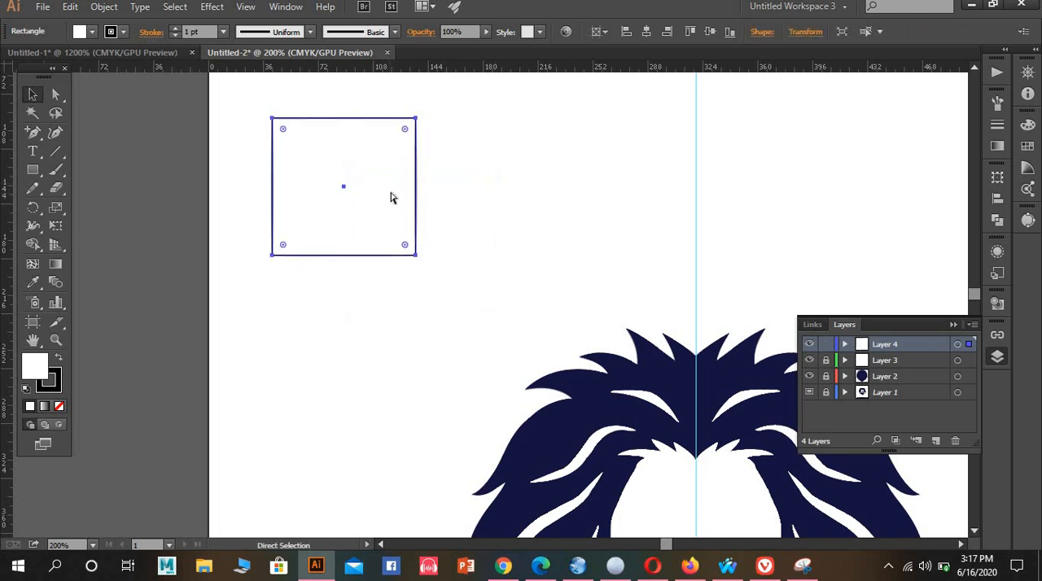
# Hide Layer 3 and Layer 2 to expose the original lion artwork with its facial features
pyautogui.scroll(-10, 389, 207)
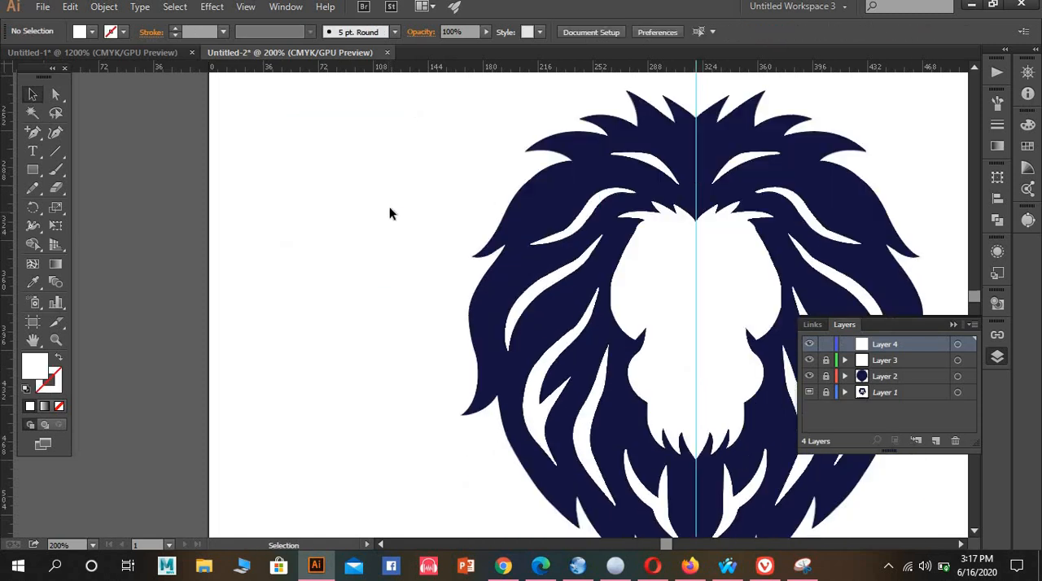
pyautogui.moveTo(648, 170); pyautogui.dragTo(444, 293)
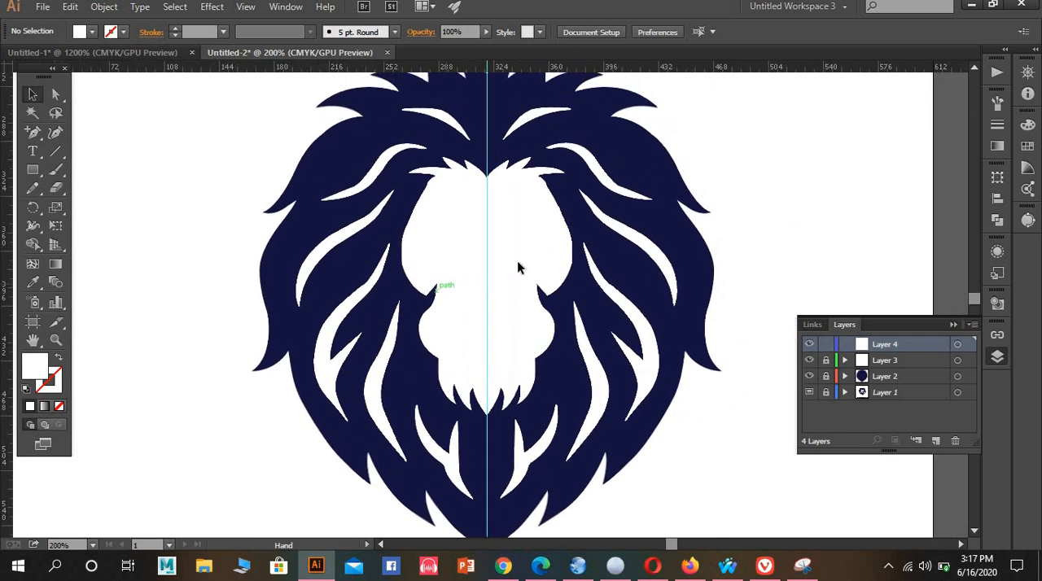
pyautogui.click(809, 360)
pyautogui.click(809, 377)
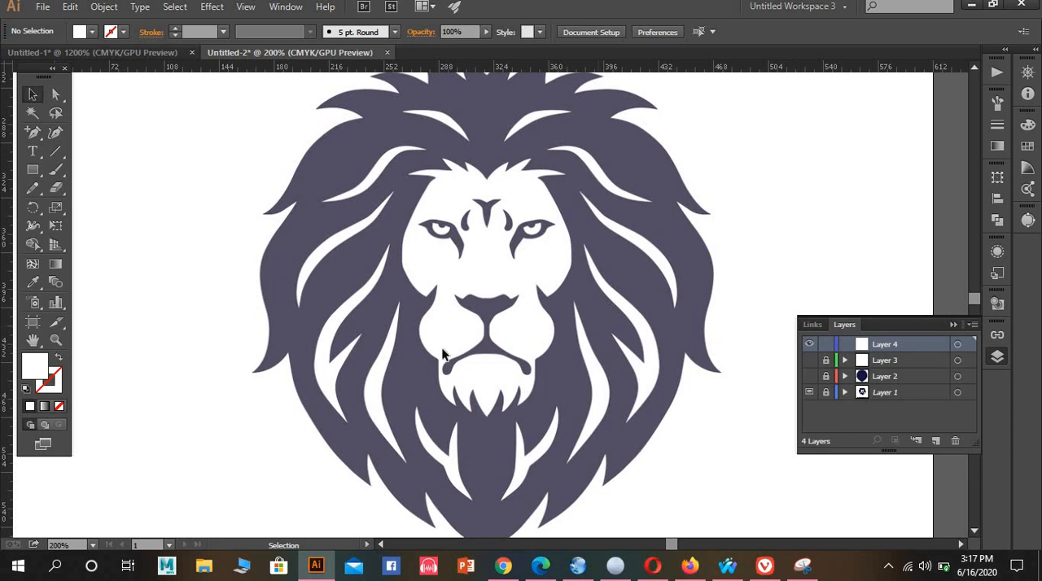
# Place a vertical guide on the new layer through the centre of the lion's face, in line with the forehead mark and nose
pyautogui.scroll(2, 449, 277)
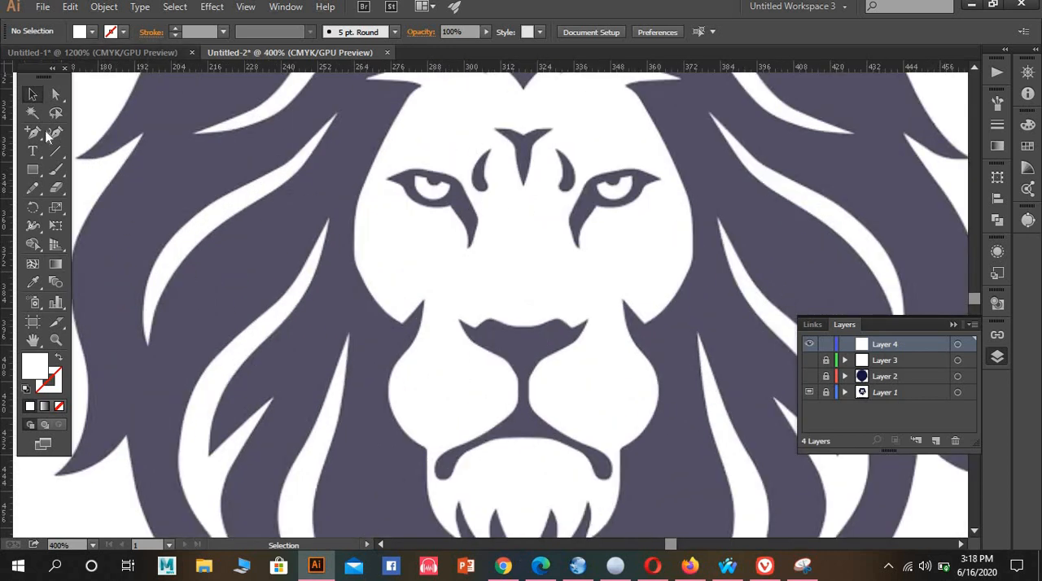
pyautogui.moveTo(39, 129); pyautogui.dragTo(73, 133)
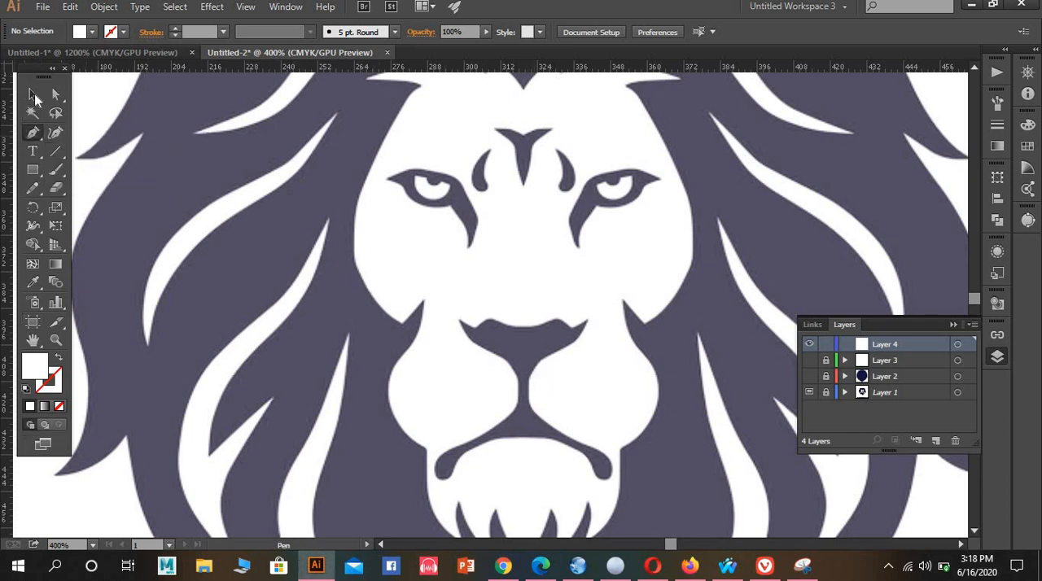
pyautogui.click(33, 95)
pyautogui.moveTo(68, 475); pyautogui.dragTo(522, 446)
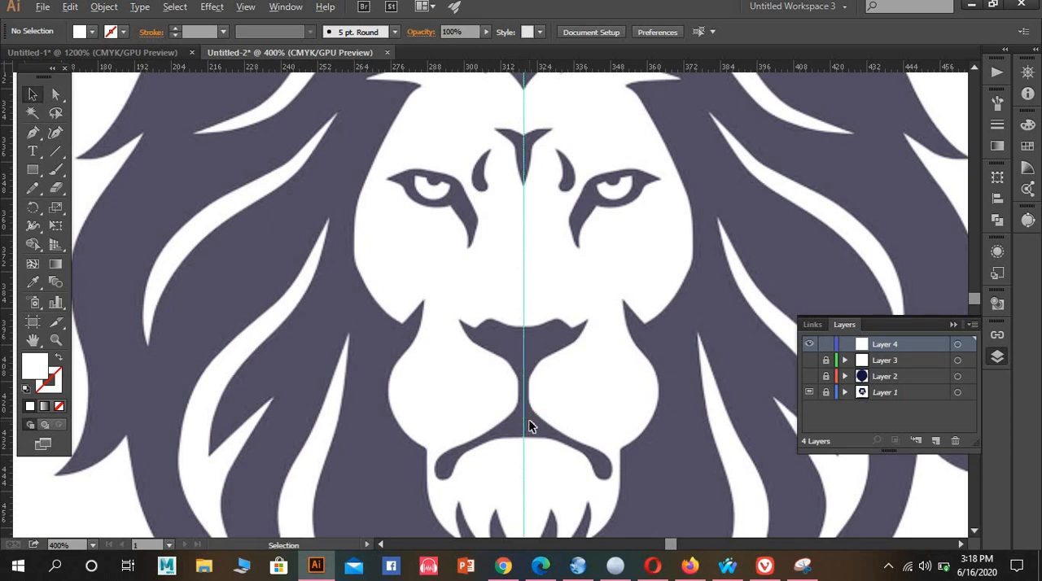
# Examine how the guide lines up with the forehead mark's tip, the nose and the centre of the mouth
pyautogui.scroll(3, 528, 419)
pyautogui.scroll(10, 522, 410)
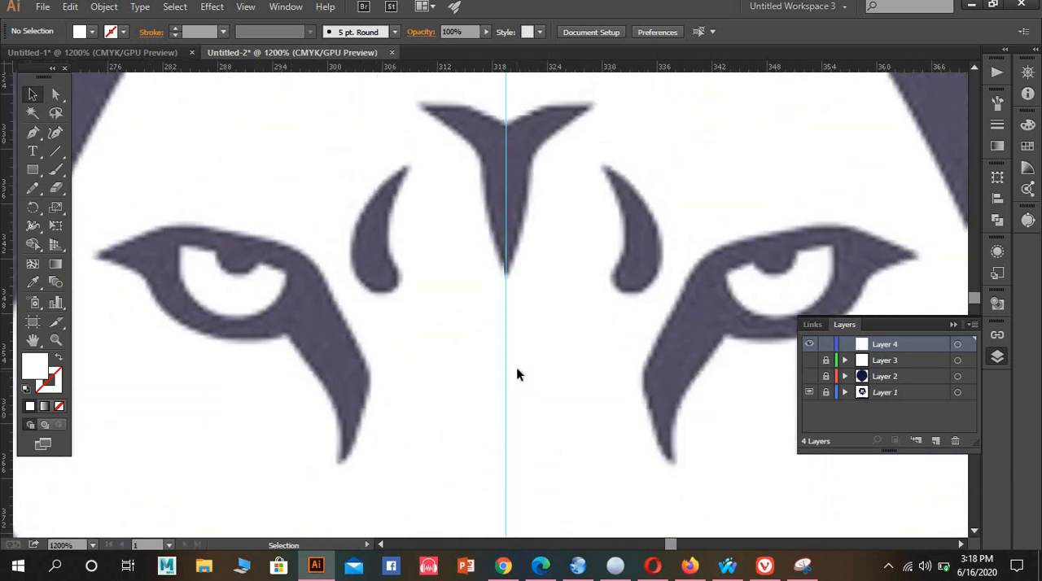
pyautogui.scroll(3, 521, 375)
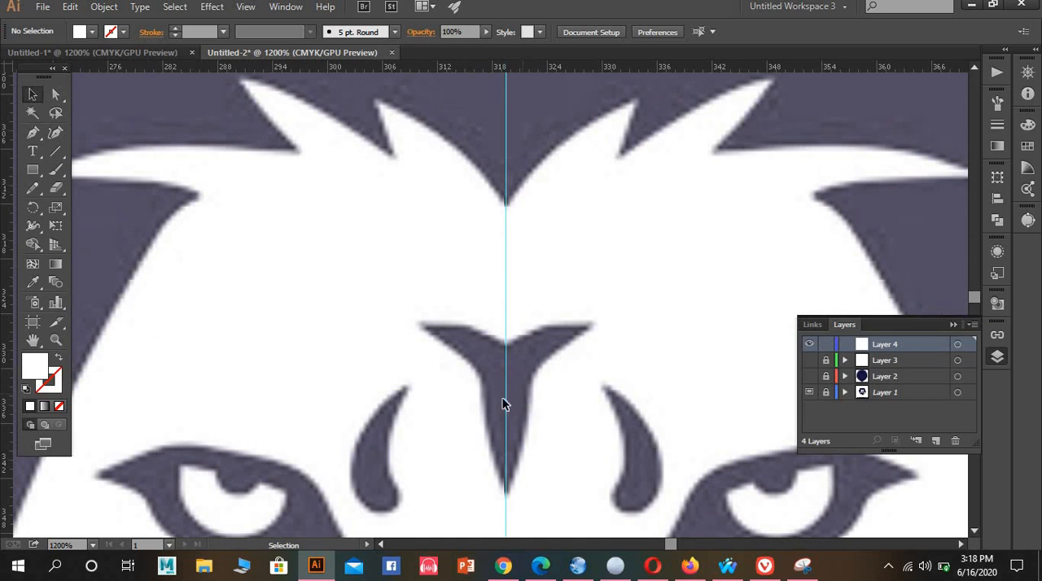
pyautogui.scroll(5, 513, 402)
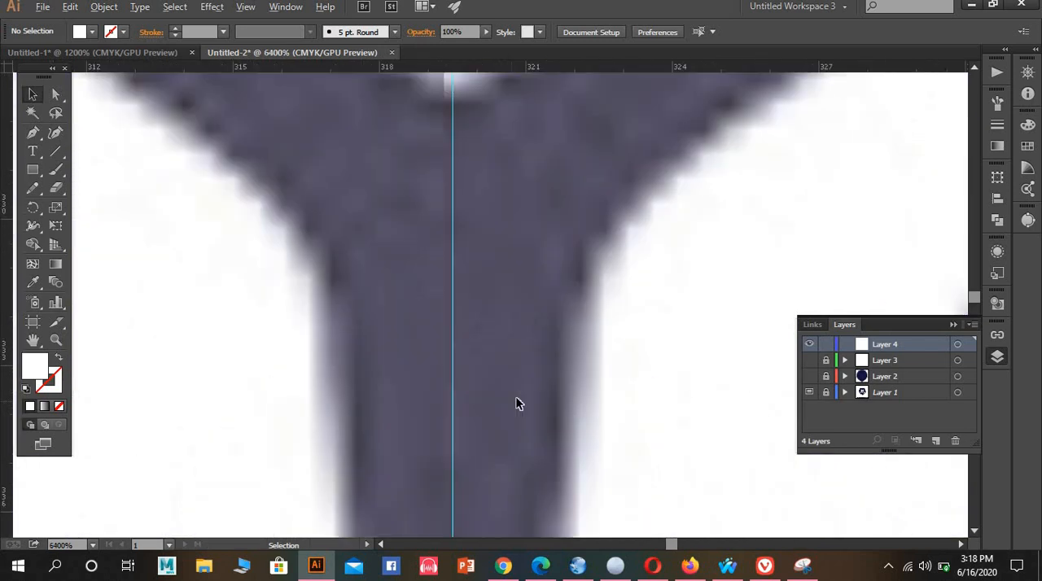
pyautogui.scroll(-5, 517, 398)
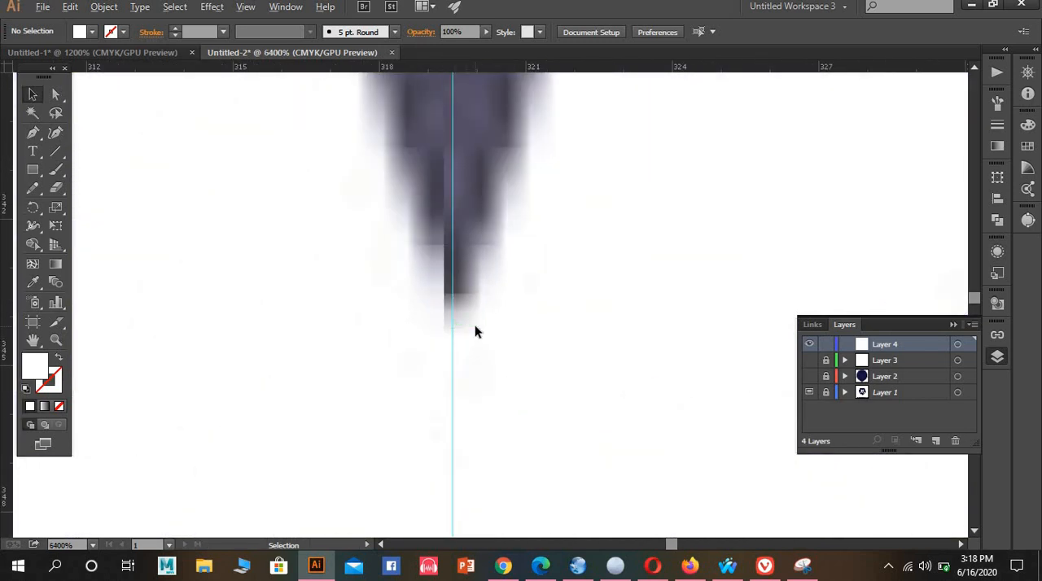
pyautogui.scroll(-6, 472, 330)
pyautogui.scroll(4, 467, 343)
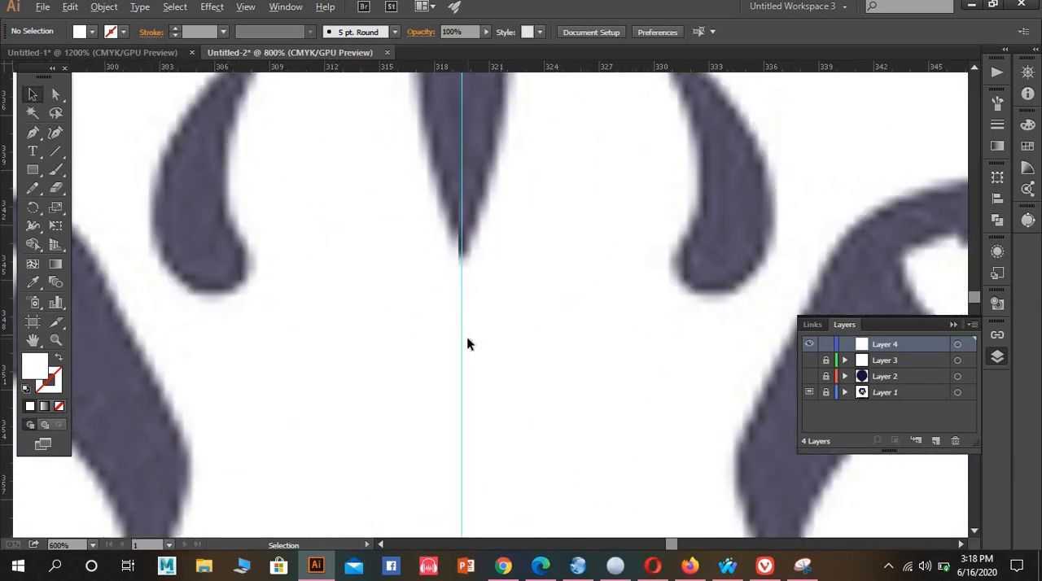
pyautogui.scroll(-2, 467, 336)
pyautogui.scroll(-3, 468, 330)
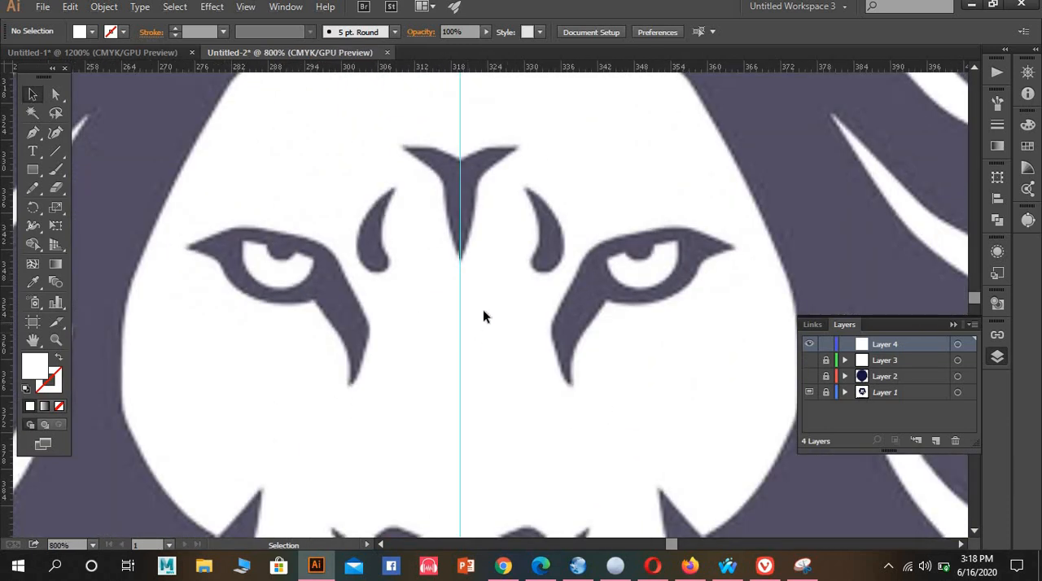
pyautogui.scroll(-4, 458, 236)
pyautogui.scroll(2, 455, 384)
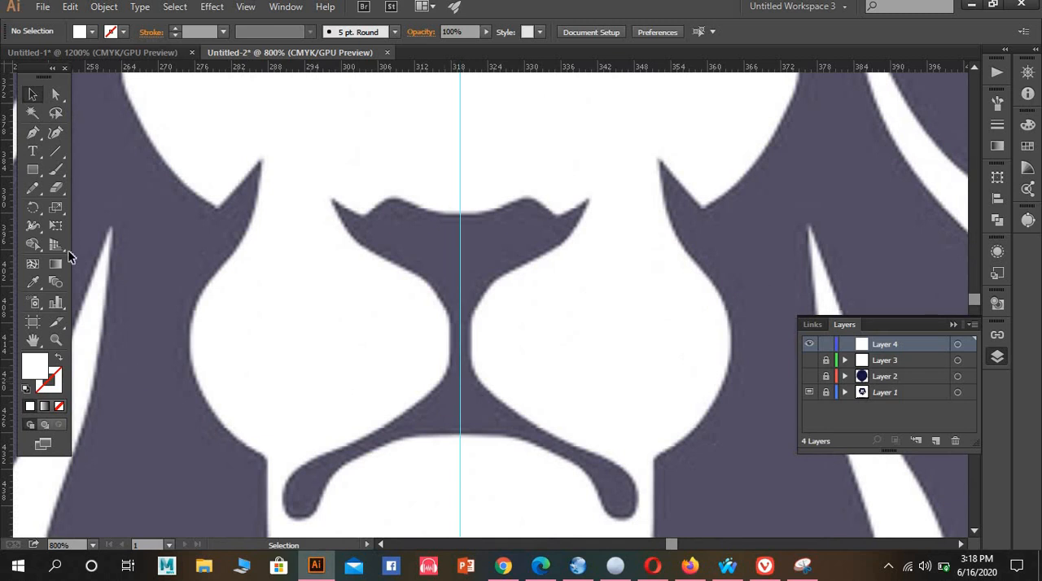
# Ready the Pen tool with no fill and the default black 1 pt stroke
pyautogui.click(37, 134)
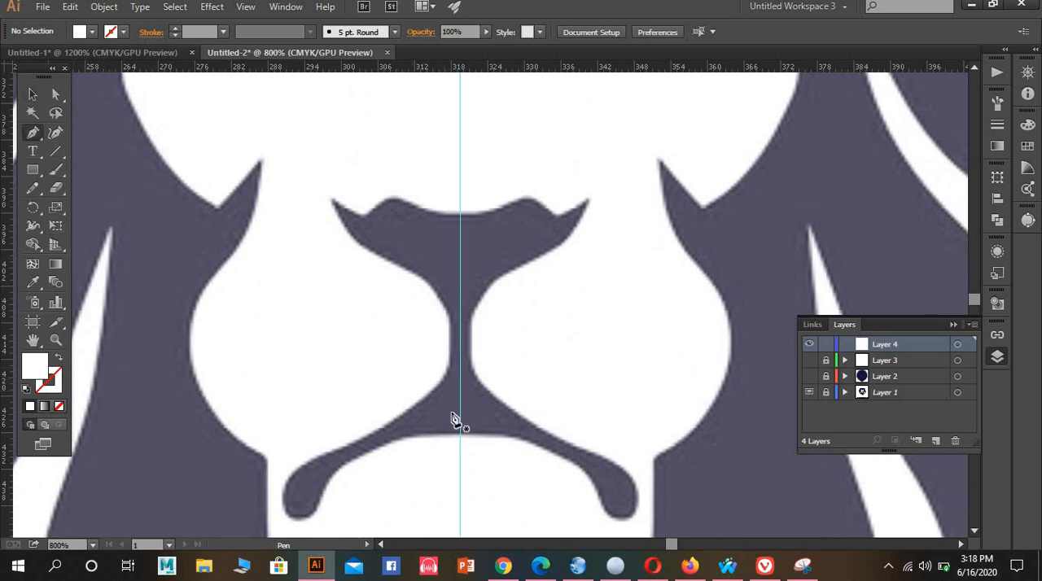
pyautogui.press('alt')
pyautogui.click(25, 389)
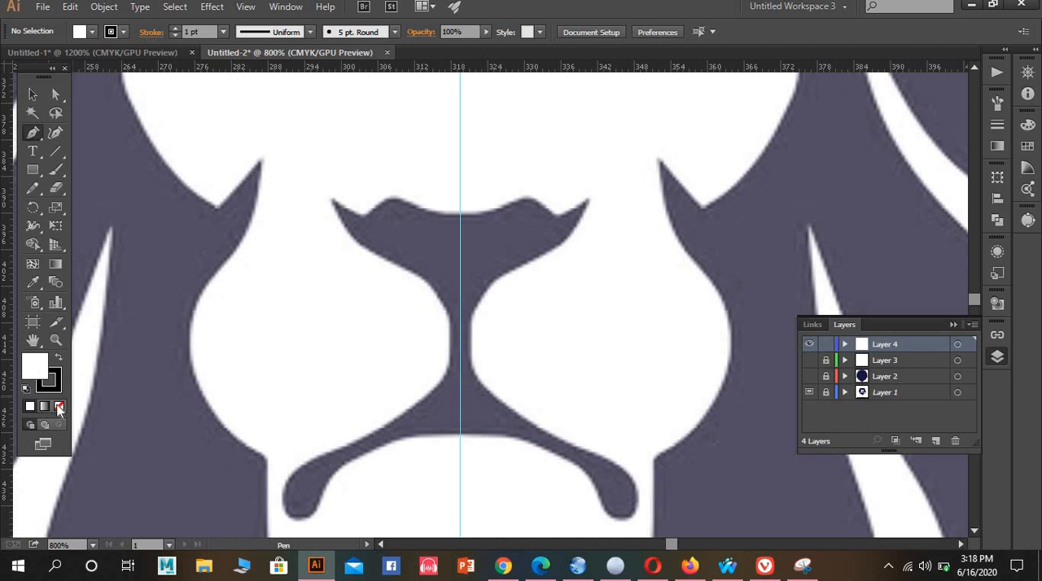
pyautogui.click(60, 410)
# Examine the centre guide against the nose's upper edge, the forehead mark and the mane's middle points
pyautogui.scroll(2, 488, 389)
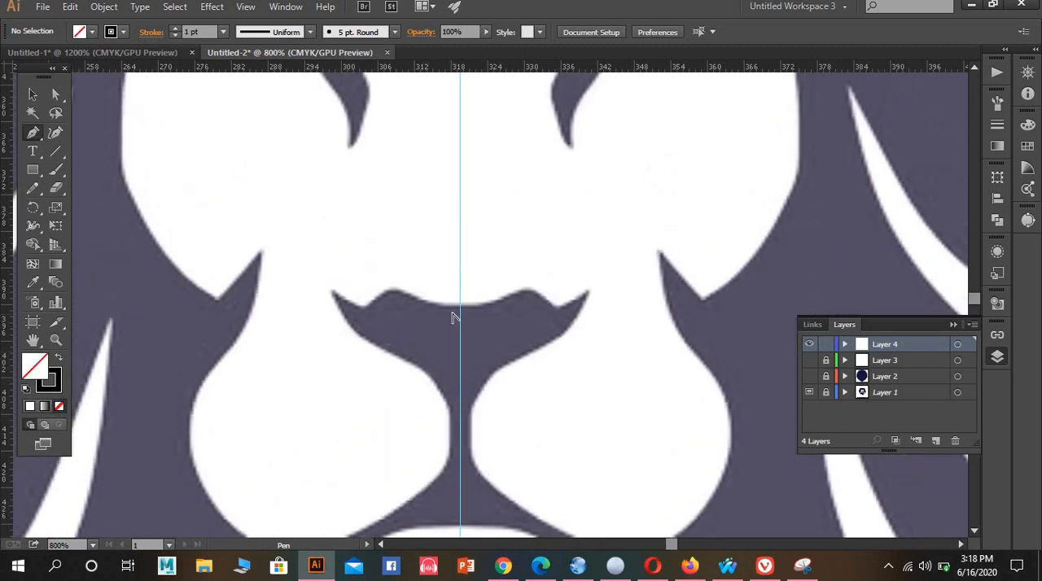
pyautogui.scroll(4, 453, 317)
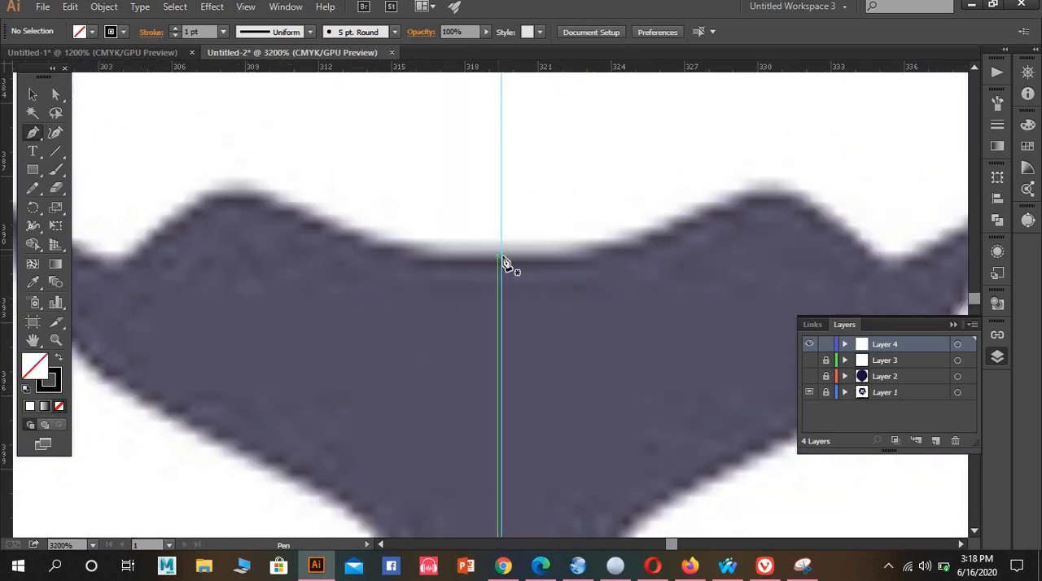
pyautogui.scroll(-4, 523, 280)
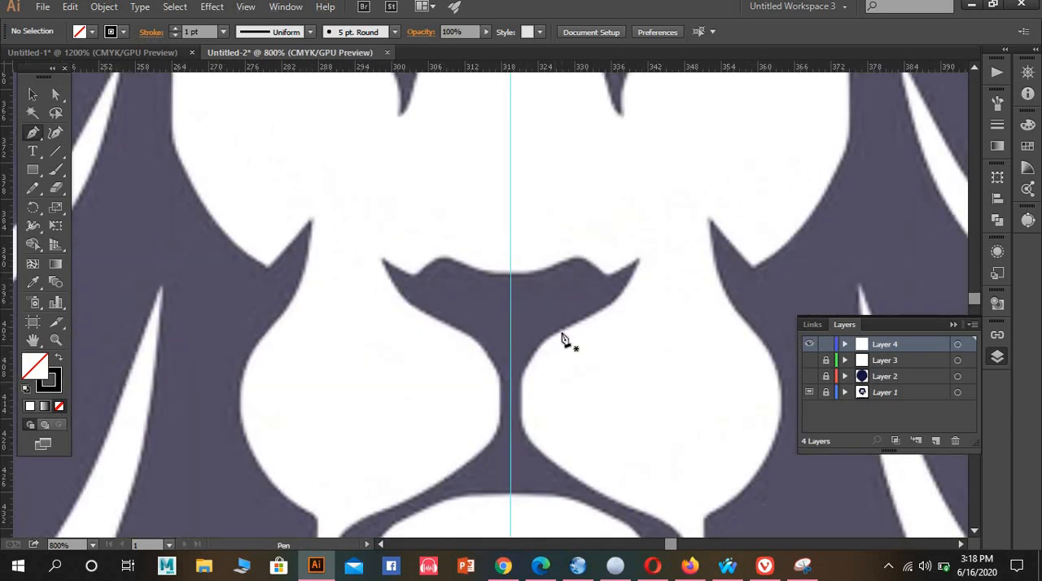
pyautogui.scroll(2, 544, 268)
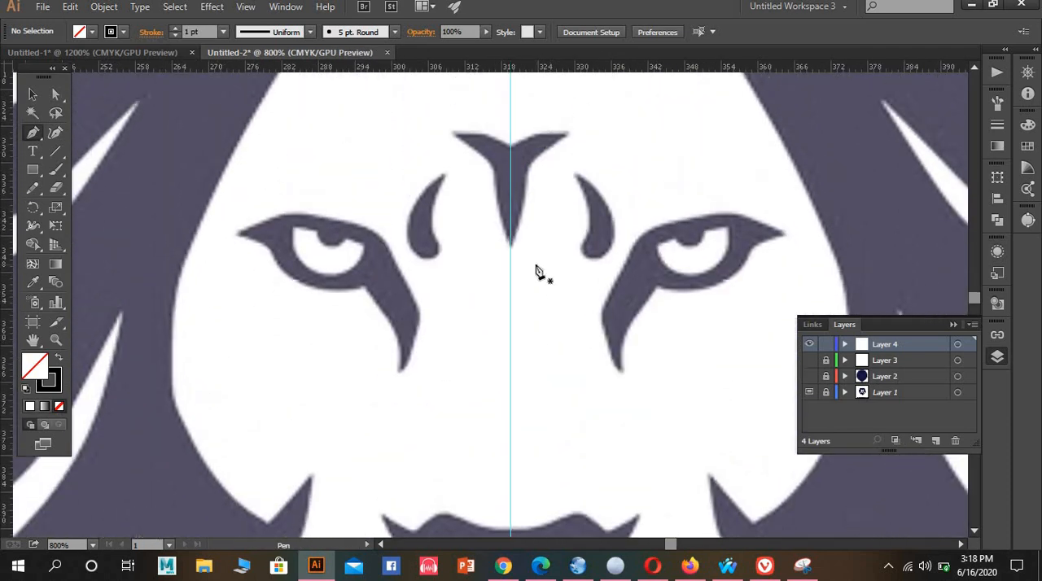
pyautogui.scroll(3, 538, 271)
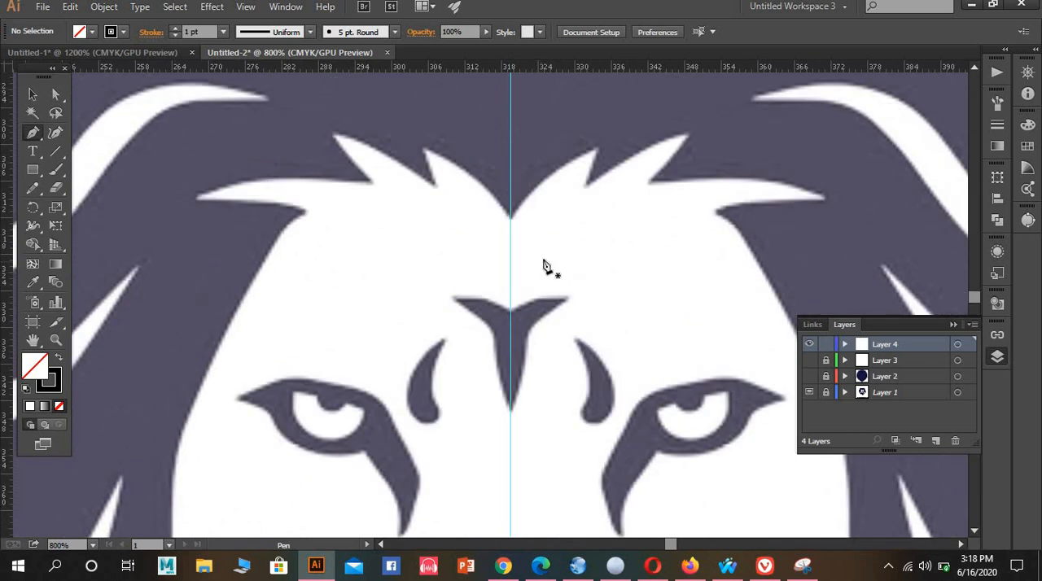
pyautogui.scroll(-6, 542, 272)
pyautogui.scroll(-3, 544, 269)
pyautogui.scroll(10, 539, 260)
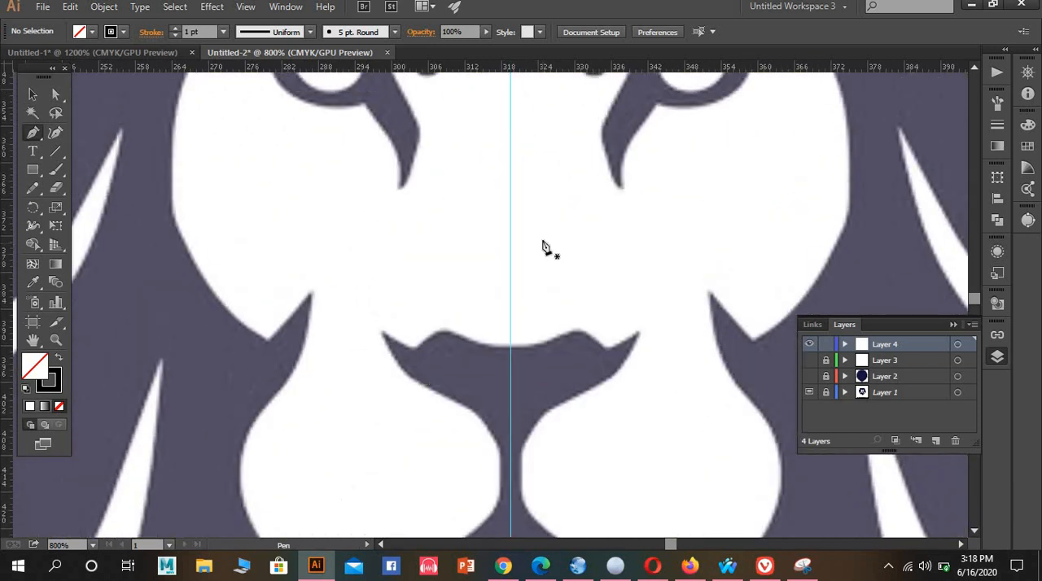
pyautogui.scroll(10, 539, 259)
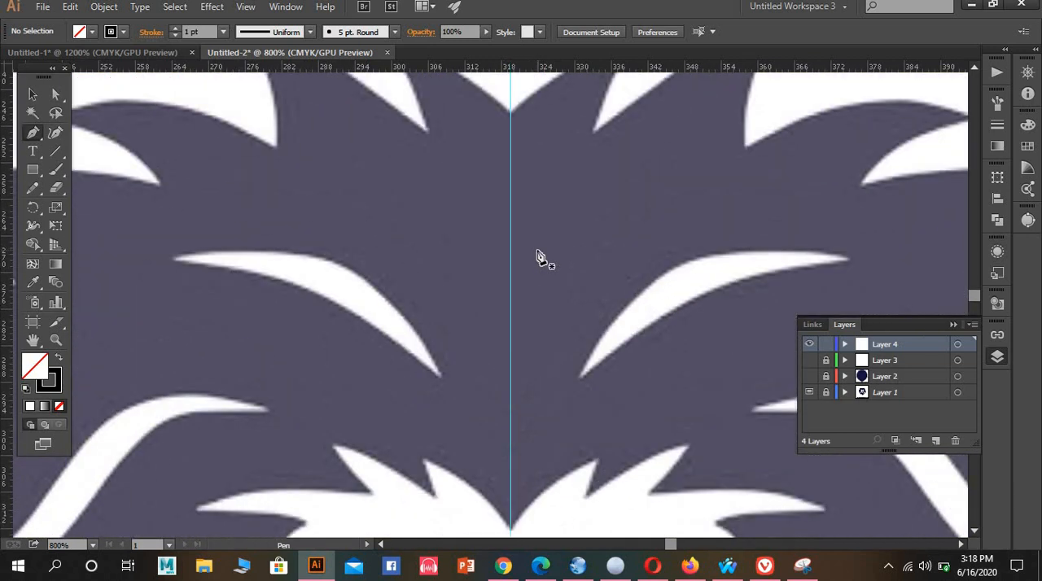
pyautogui.scroll(-15, 537, 276)
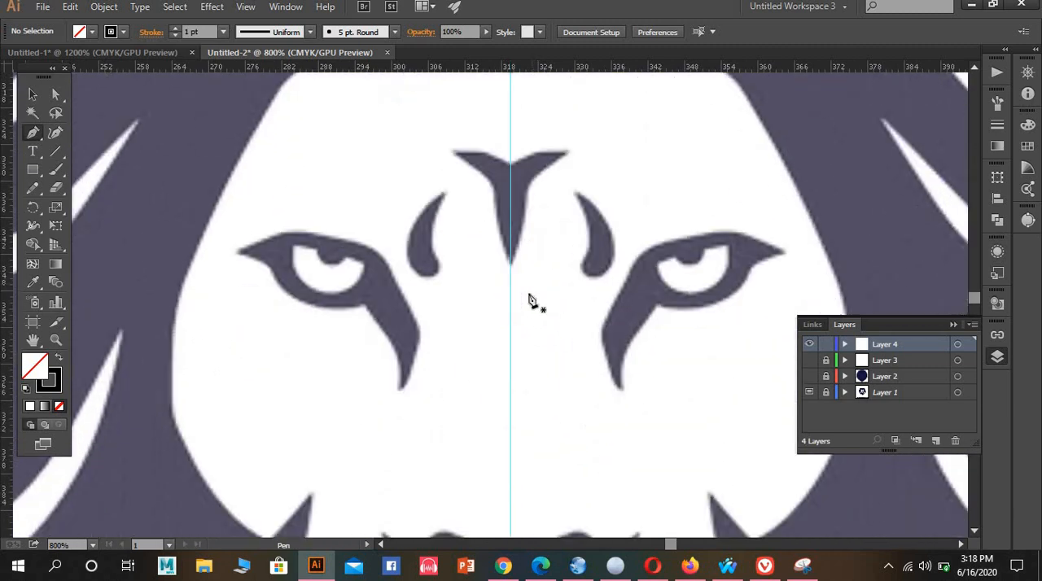
# Trace the left half of the nose's upper edge with the Pen tool, from the centre guide to the pointed outer tip
pyautogui.scroll(3, 504, 373)
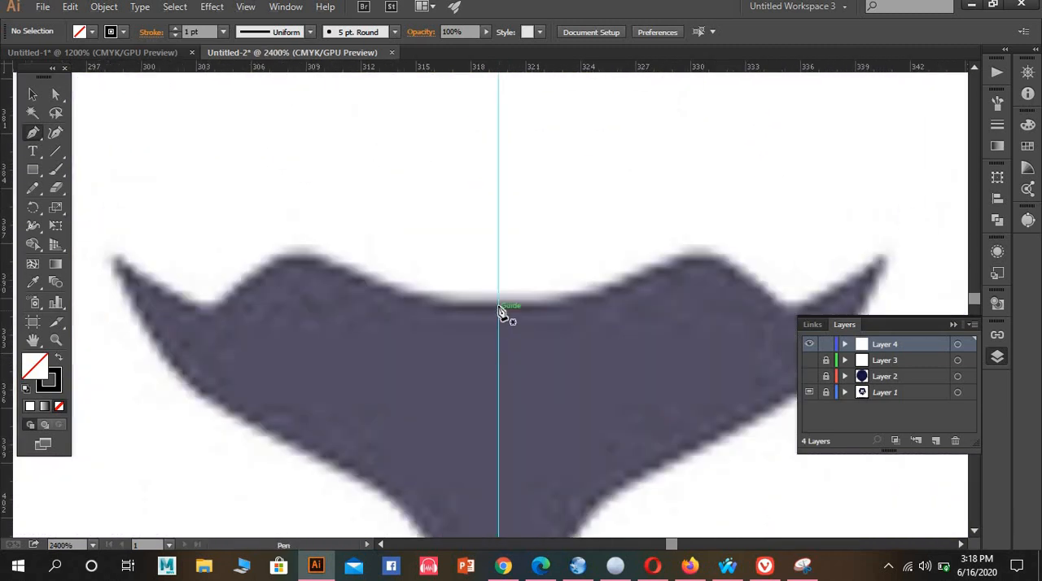
pyautogui.click(498, 305)
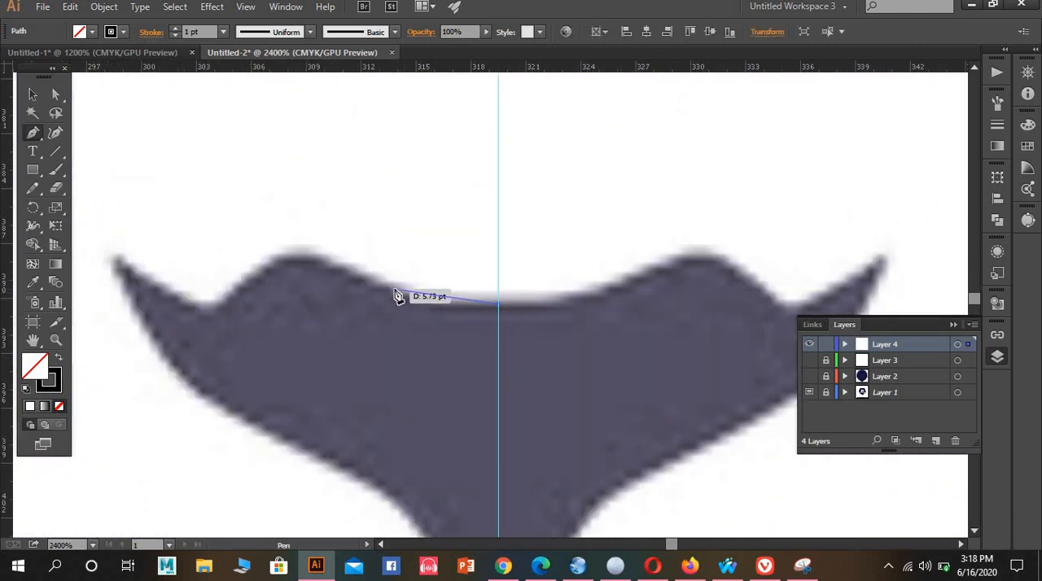
pyautogui.moveTo(394, 288)
pyautogui.mouseDown()
pyautogui.moveTo(371, 258)
pyautogui.moveTo(294, 261)
pyautogui.moveTo(251, 274)
pyautogui.moveTo(272, 263)
pyautogui.moveTo(239, 298)
pyautogui.mouseUp()
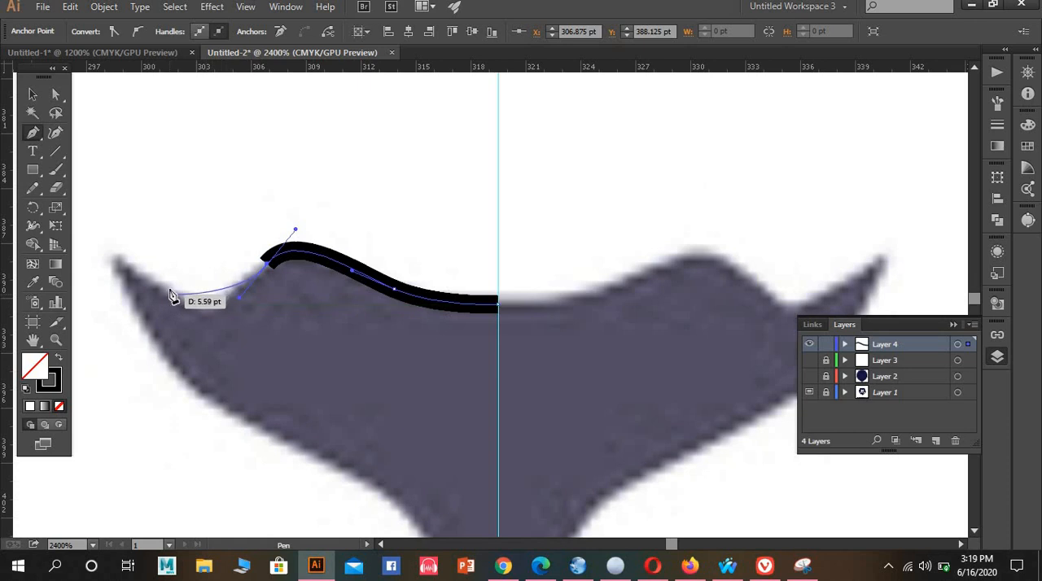
pyautogui.moveTo(169, 289); pyautogui.dragTo(131, 252)
pyautogui.click(110, 251)
# Continue the path from the nose's left tip along its lower edge and down to the narrow stem beside the guide
pyautogui.scroll(-2, 110, 254)
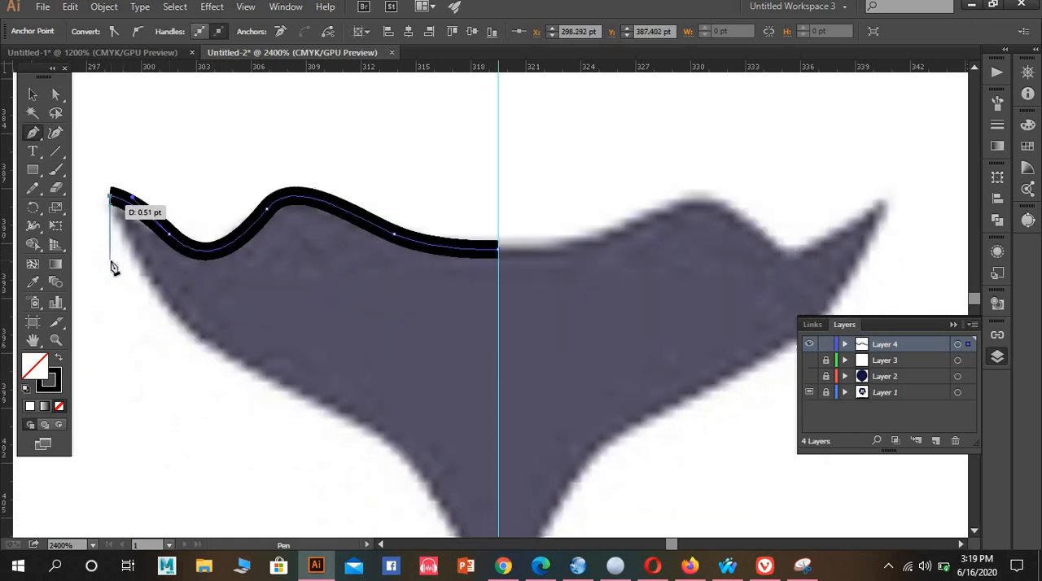
pyautogui.moveTo(170, 291); pyautogui.dragTo(205, 349)
pyautogui.moveTo(358, 390); pyautogui.dragTo(408, 444)
pyautogui.scroll(-2, 420, 432)
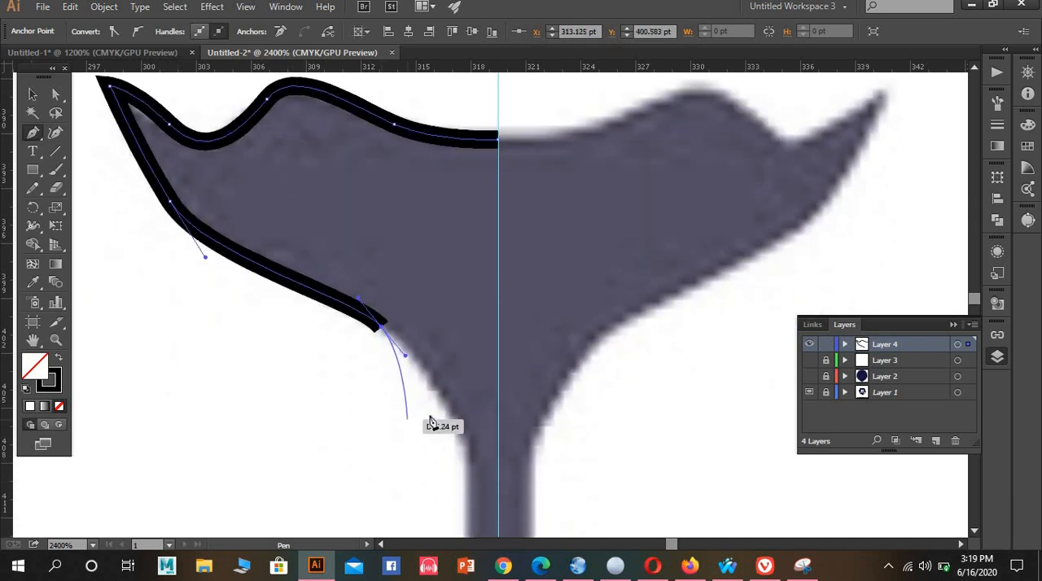
pyautogui.moveTo(466, 492); pyautogui.dragTo(473, 514)
pyautogui.moveTo(500, 404); pyautogui.dragTo(481, 383)
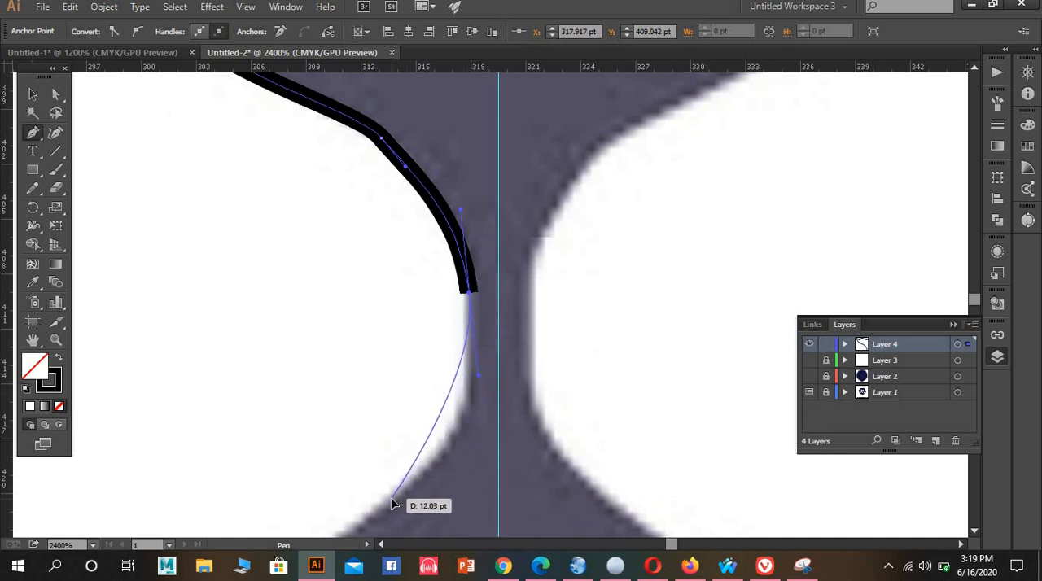
# Continue the path down the stem's left side and out along the upper edge of the left mouth line
pyautogui.moveTo(390, 498)
pyautogui.mouseDown()
pyautogui.moveTo(309, 544)
pyautogui.moveTo(311, 430)
pyautogui.mouseUp()
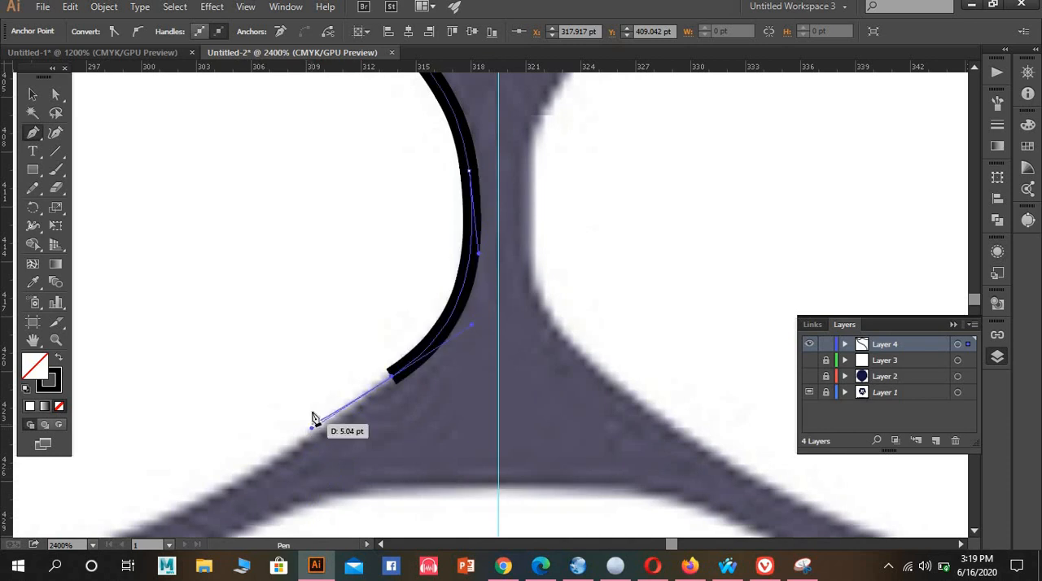
pyautogui.scroll(-2, 314, 417)
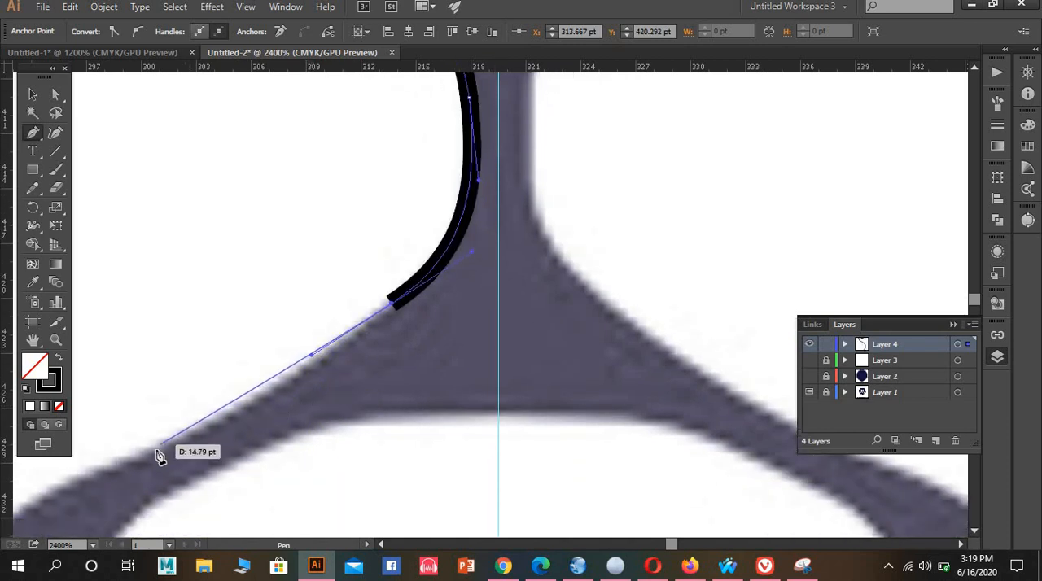
pyautogui.moveTo(165, 443)
pyautogui.mouseDown()
pyautogui.moveTo(109, 451)
pyautogui.moveTo(82, 478)
pyautogui.moveTo(92, 472)
pyautogui.mouseUp()
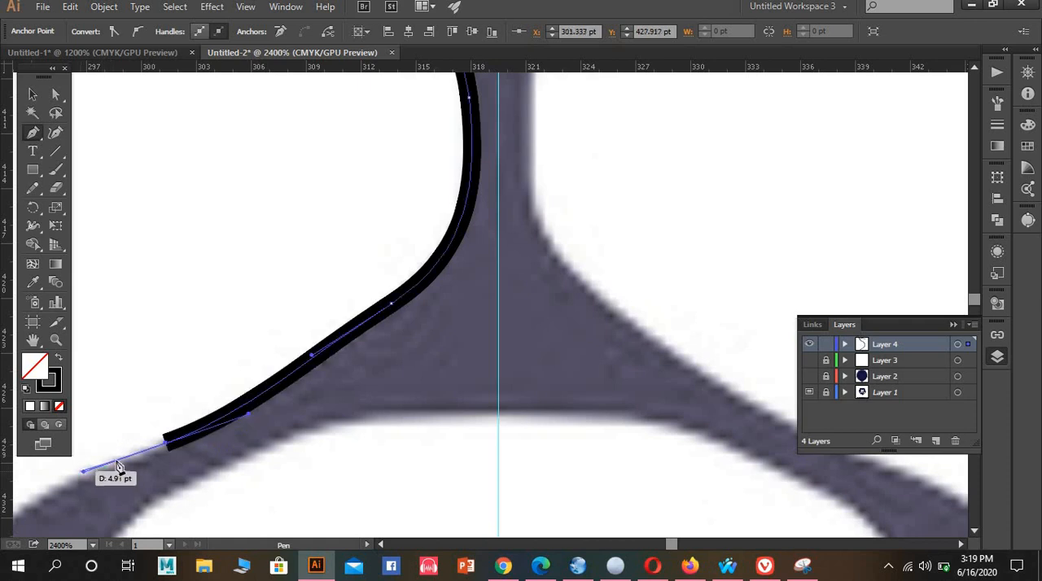
# Trace the outer side and the bottom of the mouth line's rounded left end
pyautogui.moveTo(275, 426); pyautogui.dragTo(563, 239)
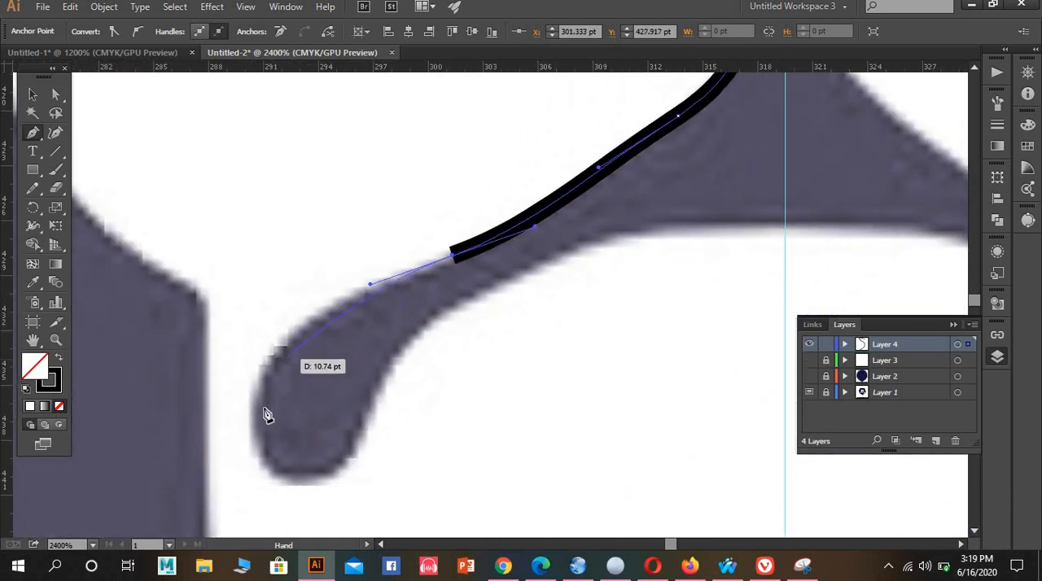
pyautogui.moveTo(256, 426)
pyautogui.mouseDown()
pyautogui.moveTo(250, 453)
pyautogui.moveTo(282, 540)
pyautogui.moveTo(280, 514)
pyautogui.mouseUp()
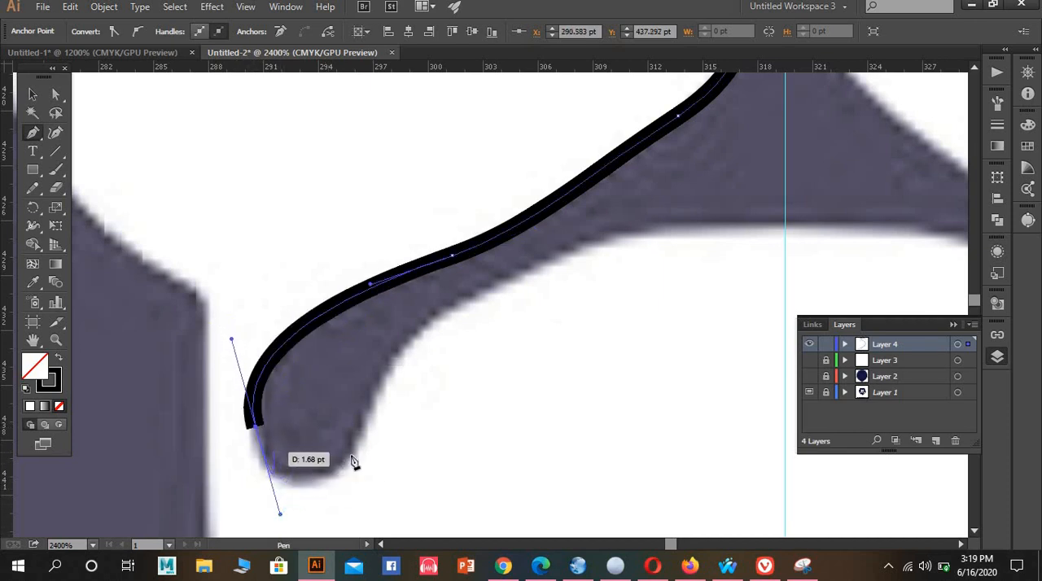
pyautogui.click(255, 425)
pyautogui.moveTo(305, 482); pyautogui.dragTo(351, 487)
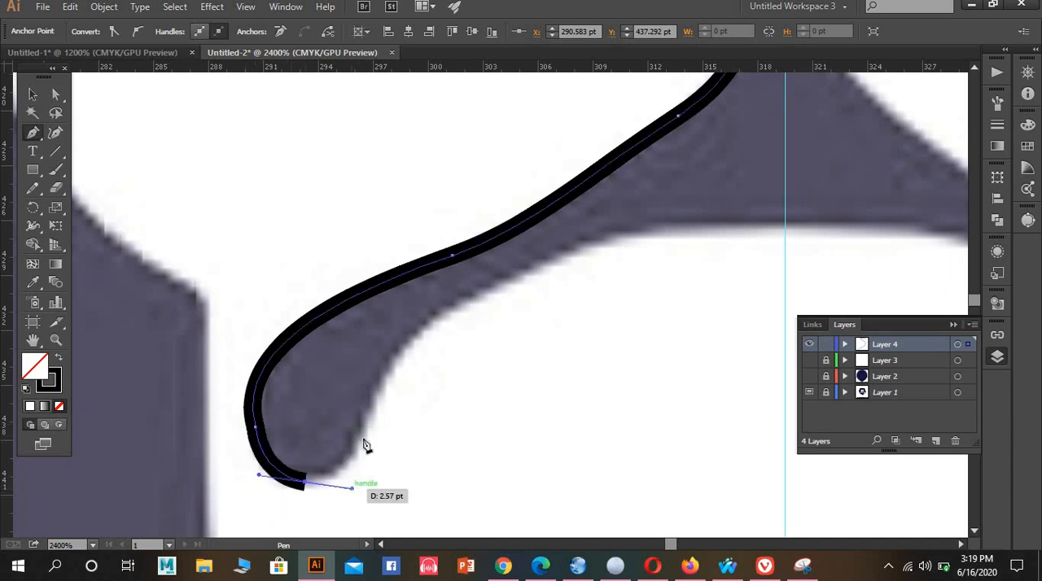
# Trace the inner side and lower edge of the left mouth line back to the centre guide, ending the path there
pyautogui.moveTo(368, 415)
pyautogui.mouseDown()
pyautogui.moveTo(521, 295)
pyautogui.moveTo(507, 284)
pyautogui.moveTo(640, 277)
pyautogui.moveTo(597, 245)
pyautogui.mouseUp()
pyautogui.moveTo(603, 259); pyautogui.dragTo(603, 259)
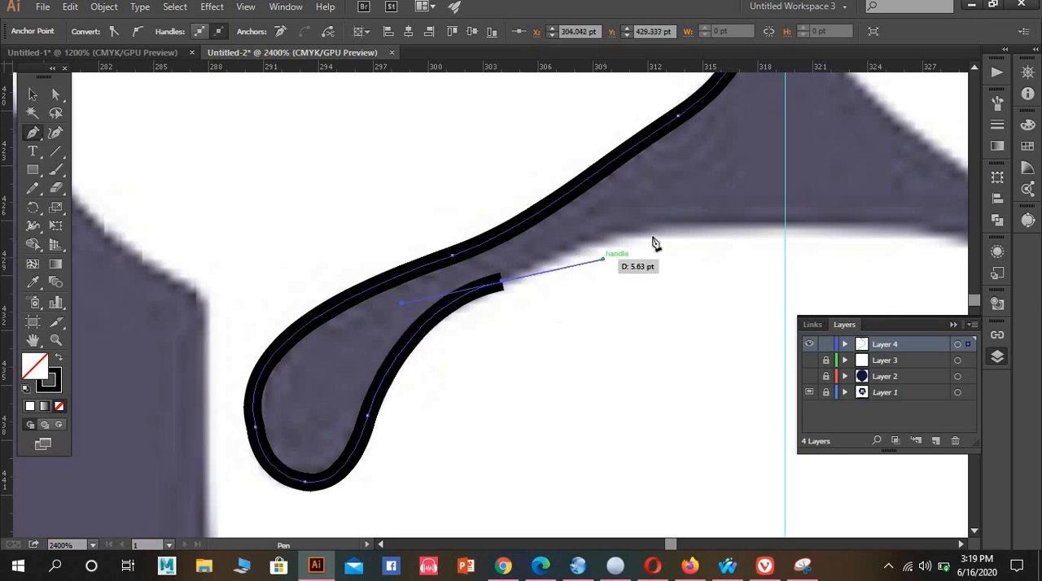
pyautogui.moveTo(647, 231)
pyautogui.mouseDown()
pyautogui.moveTo(681, 240)
pyautogui.moveTo(787, 236)
pyautogui.mouseUp()
pyautogui.click(785, 234)
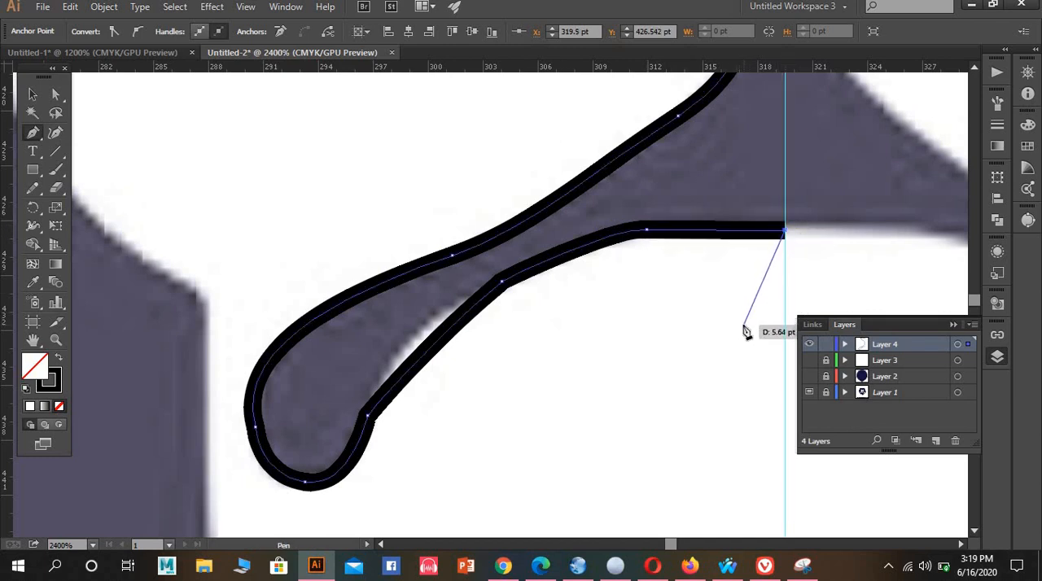
pyautogui.click(33, 93)
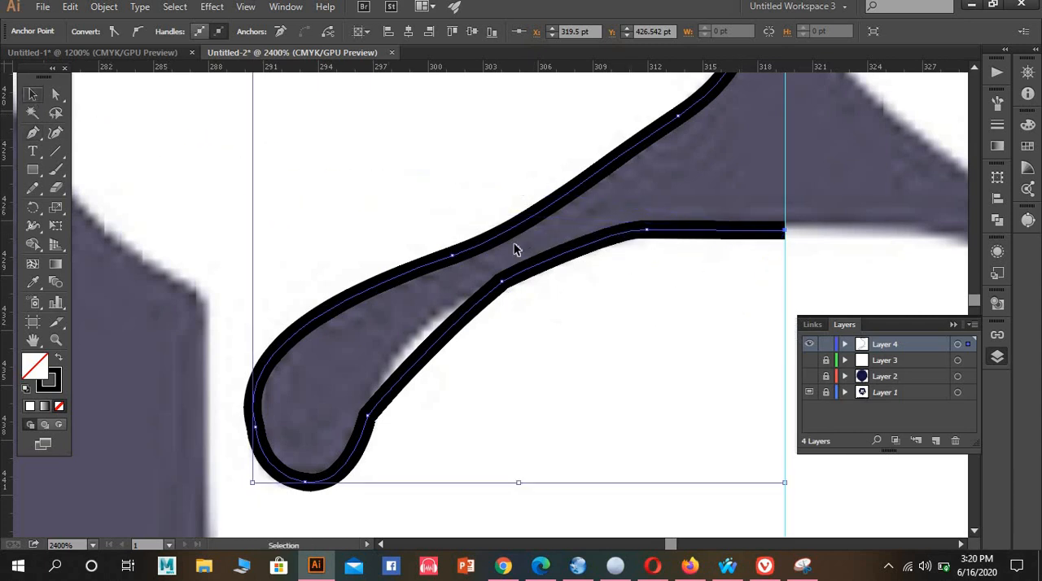
# Start a new Pen path at the lower tip of the left eye marking and trace its nose-side edge upwards
pyautogui.scroll(10, 684, 307)
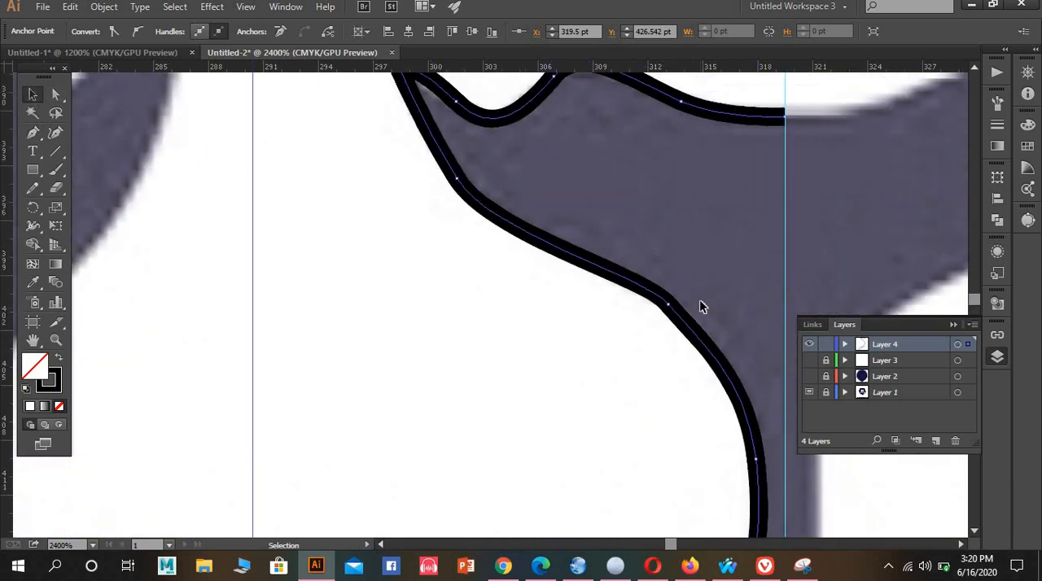
pyautogui.moveTo(394, 236); pyautogui.dragTo(851, 182)
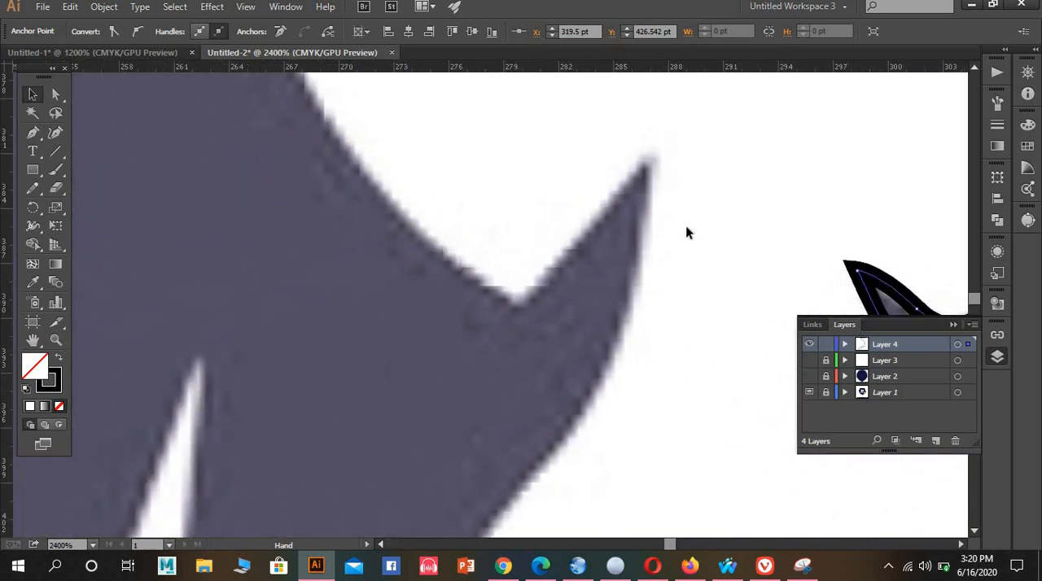
pyautogui.scroll(-4, 682, 237)
pyautogui.scroll(-2, 605, 379)
pyautogui.scroll(6, 605, 364)
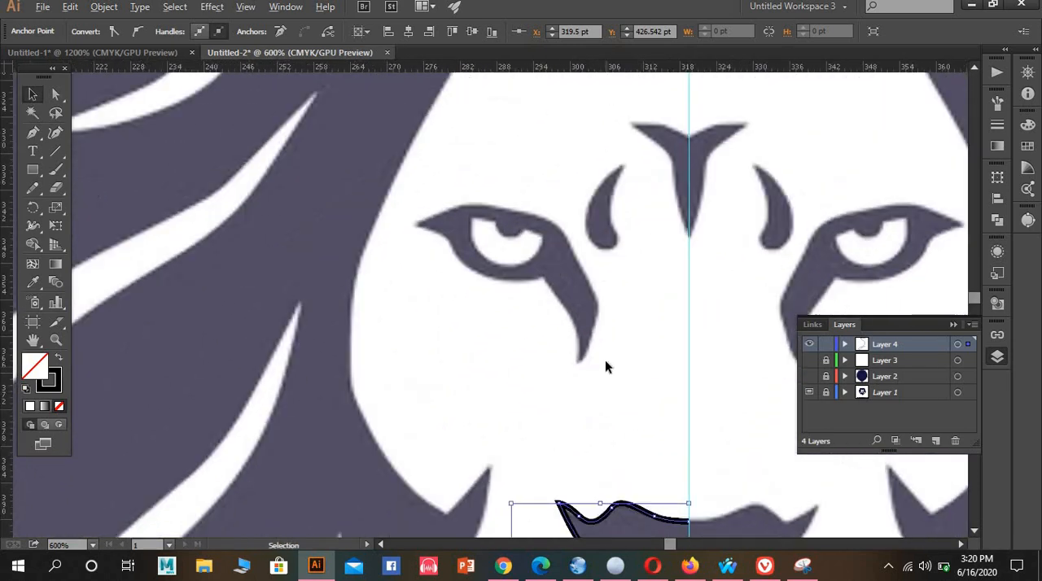
pyautogui.scroll(1, 553, 348)
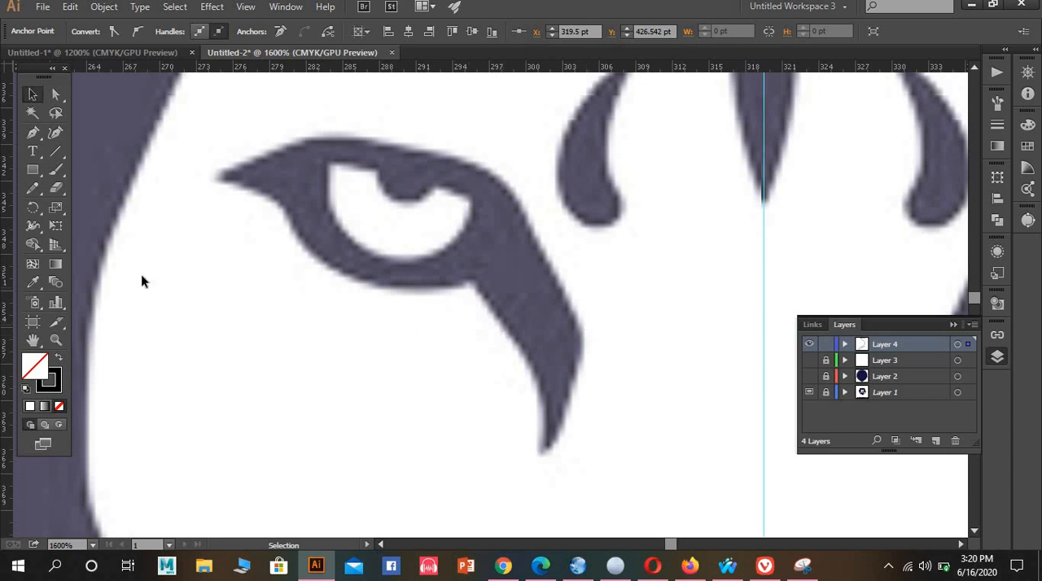
pyautogui.click(34, 134)
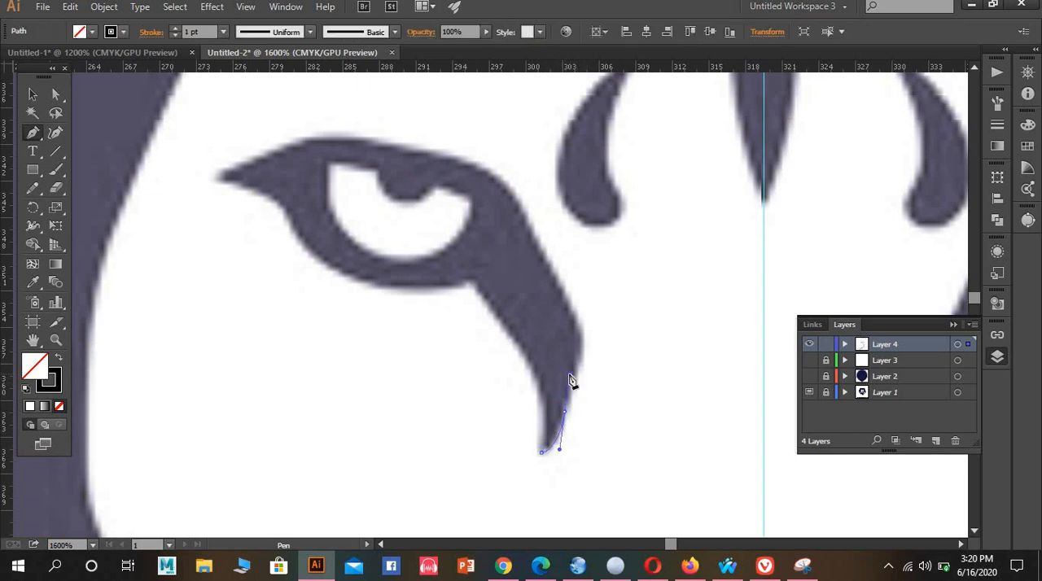
pyautogui.moveTo(572, 381); pyautogui.dragTo(584, 368)
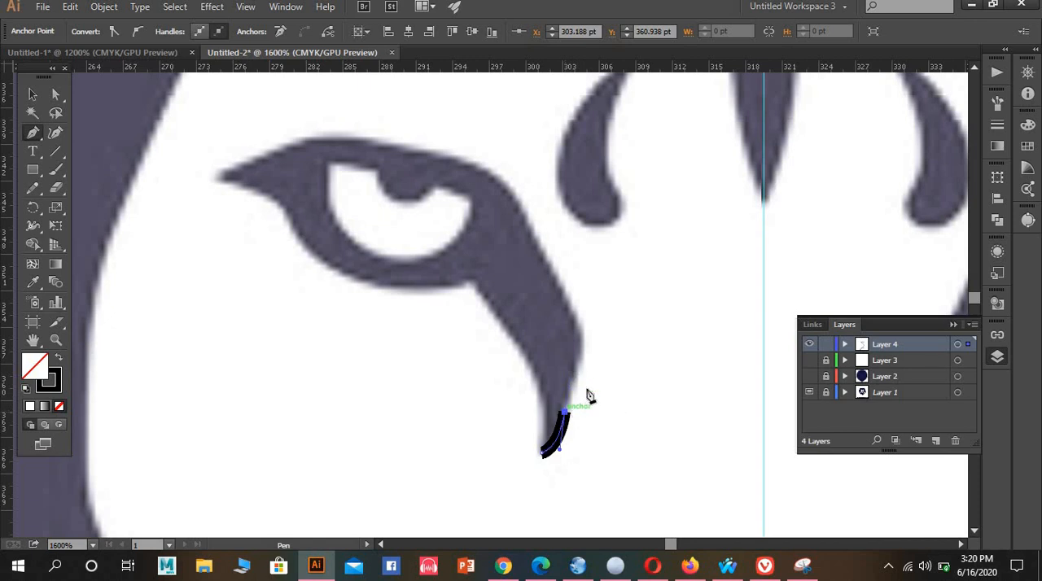
pyautogui.moveTo(581, 371)
pyautogui.mouseDown()
pyautogui.moveTo(570, 307)
pyautogui.moveTo(542, 267)
pyautogui.mouseUp()
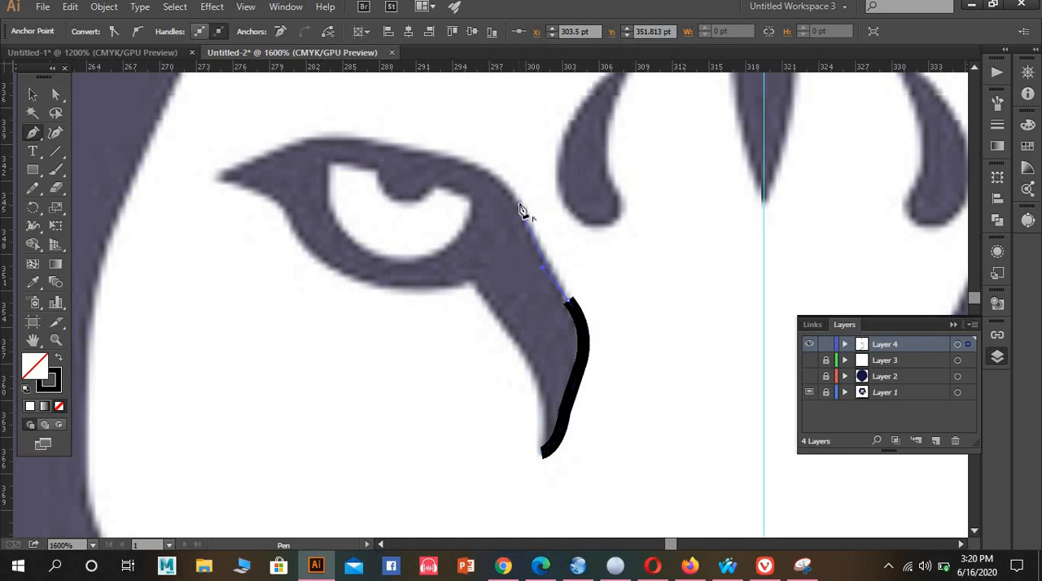
# Continue the eye path around the inner brow curve and along the upper lid to the eye's outer corner
pyautogui.moveTo(519, 205)
pyautogui.mouseDown()
pyautogui.moveTo(435, 168)
pyautogui.moveTo(440, 151)
pyautogui.moveTo(324, 140)
pyautogui.mouseUp()
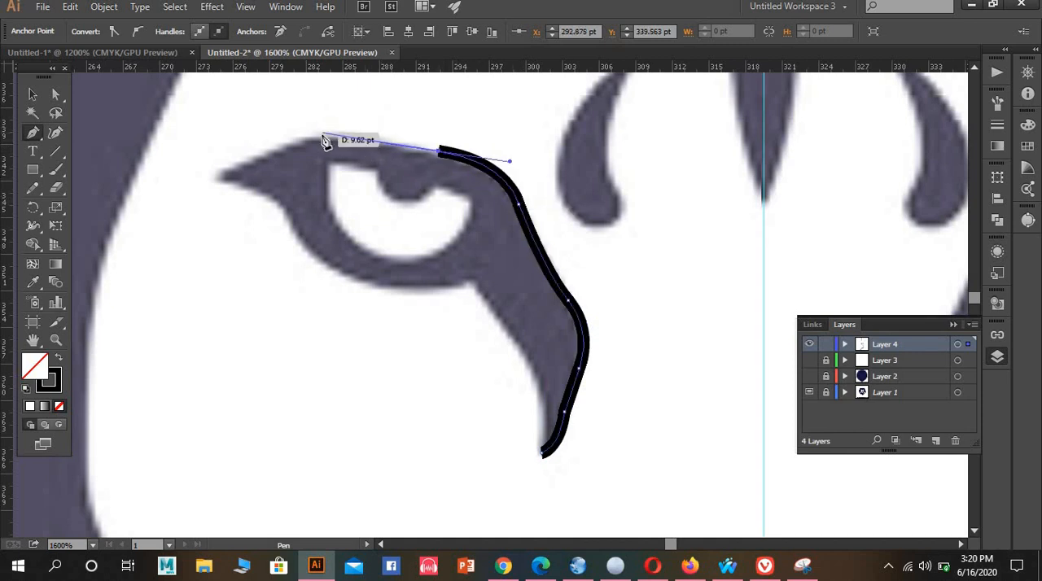
pyautogui.click(323, 137)
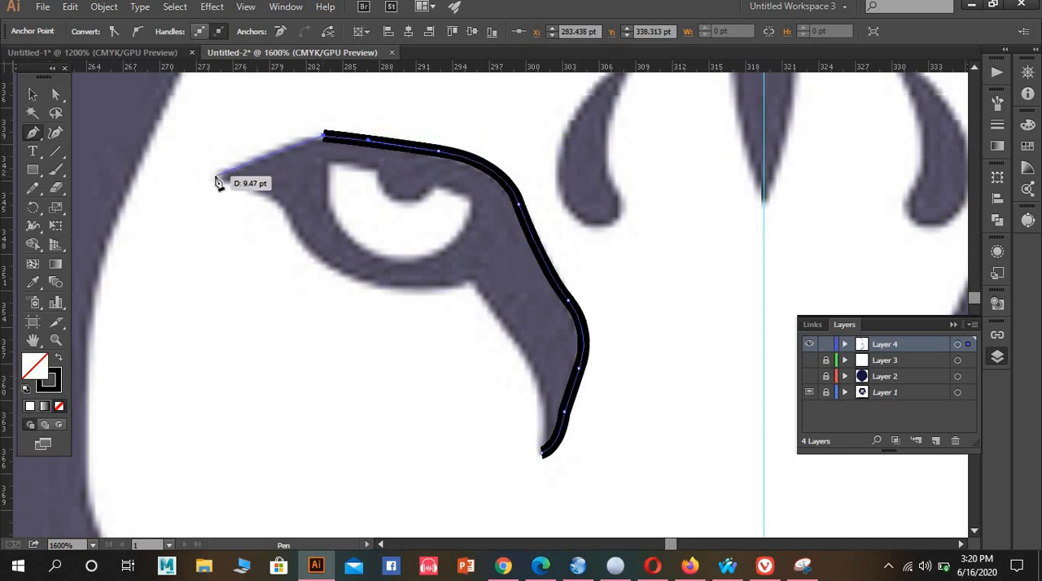
pyautogui.moveTo(217, 178); pyautogui.dragTo(193, 194)
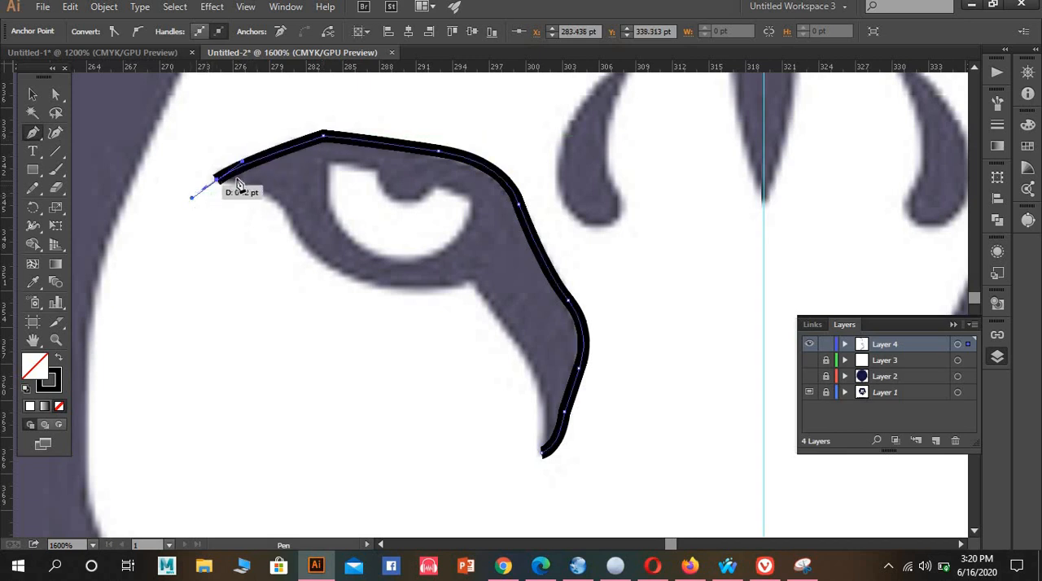
# Trace the left eye marking's lower edge from the outer corner back to its lower tip and close the path
pyautogui.click(217, 179)
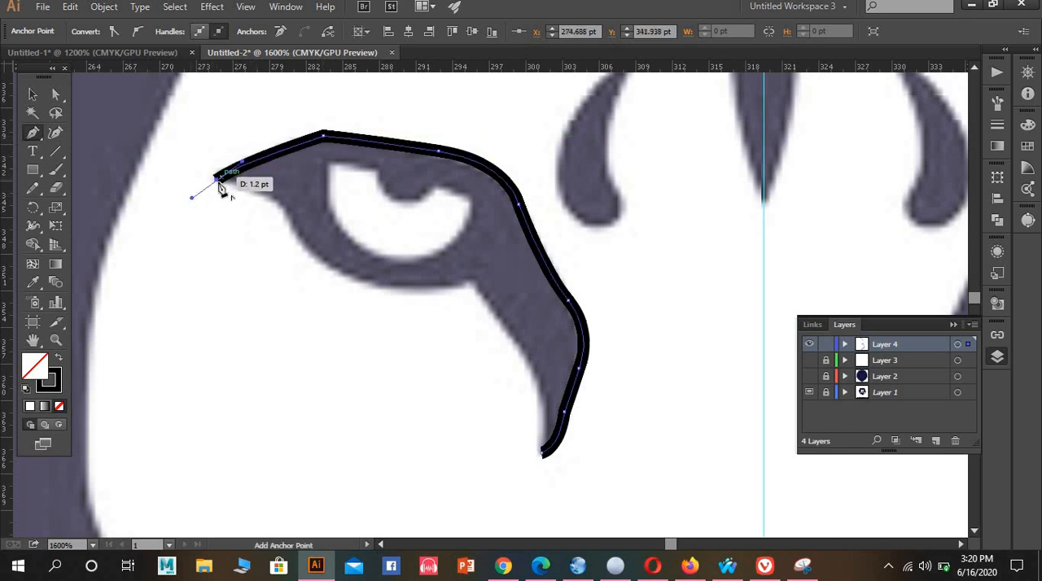
pyautogui.click(292, 228)
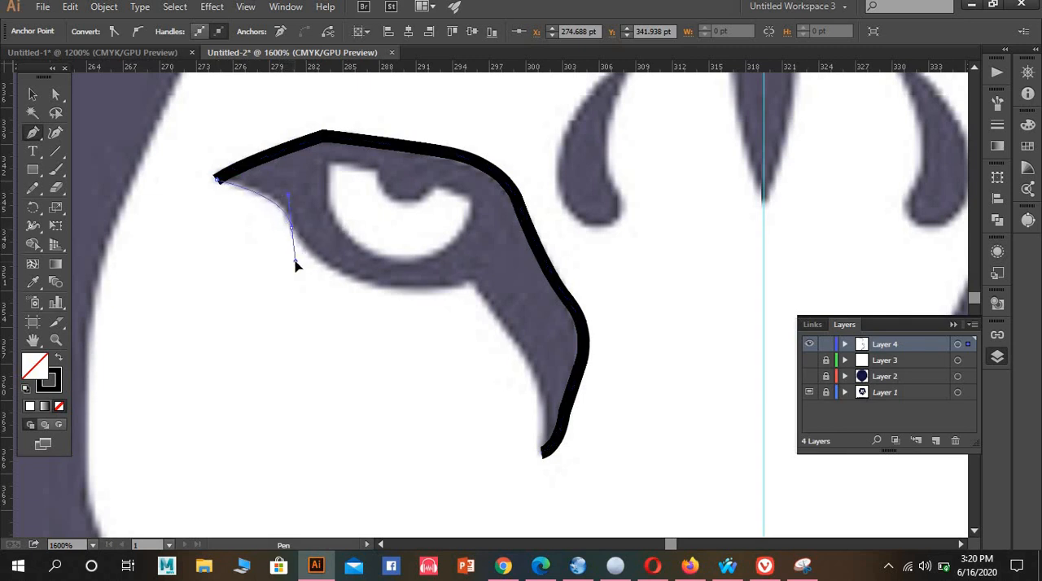
pyautogui.moveTo(296, 269); pyautogui.dragTo(296, 269)
pyautogui.click(291, 228)
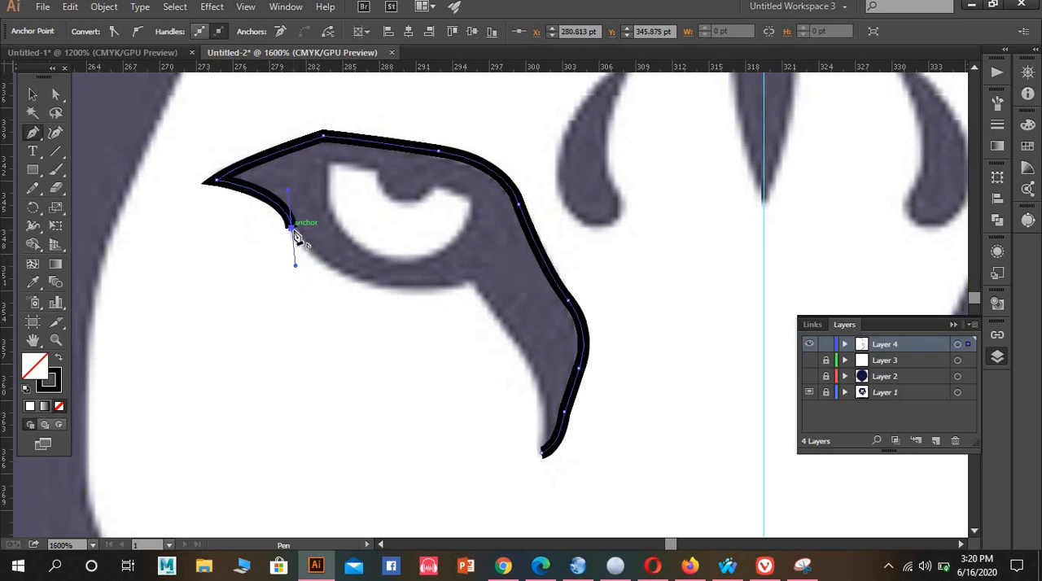
pyautogui.moveTo(475, 283)
pyautogui.mouseDown()
pyautogui.moveTo(525, 233)
pyautogui.moveTo(568, 230)
pyautogui.moveTo(656, 265)
pyautogui.moveTo(623, 266)
pyautogui.moveTo(624, 256)
pyautogui.mouseUp()
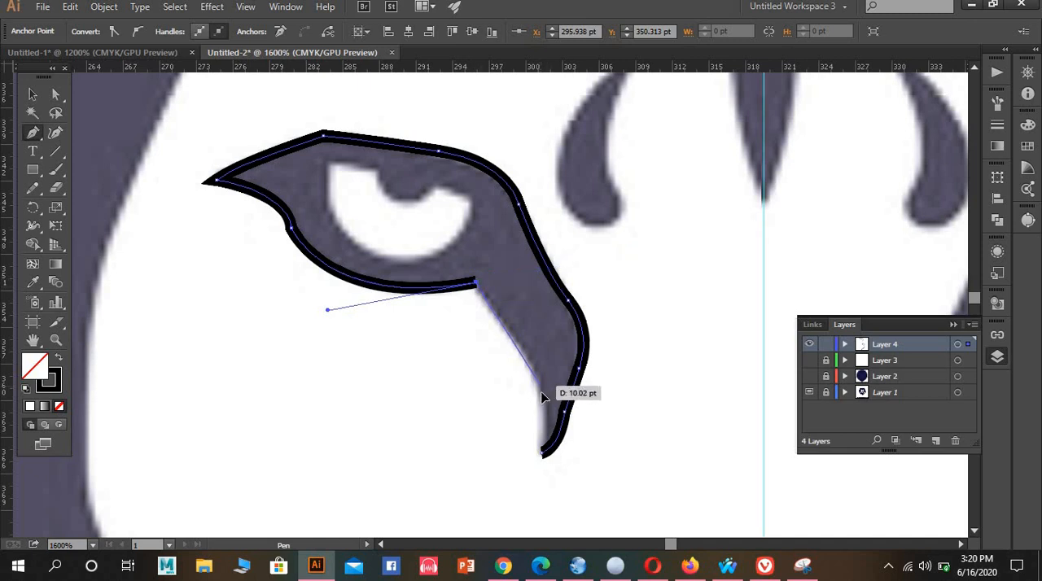
pyautogui.moveTo(541, 391); pyautogui.dragTo(544, 454)
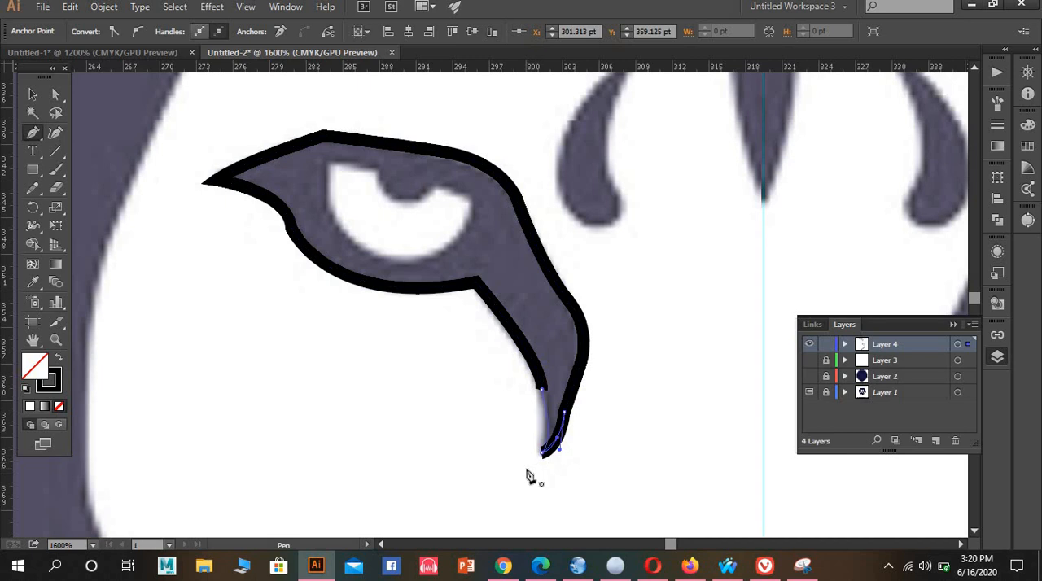
# Start a Pen path inside the left eye and trace the curved pupil notch along the white area's upper edge
pyautogui.scroll(3, 605, 369)
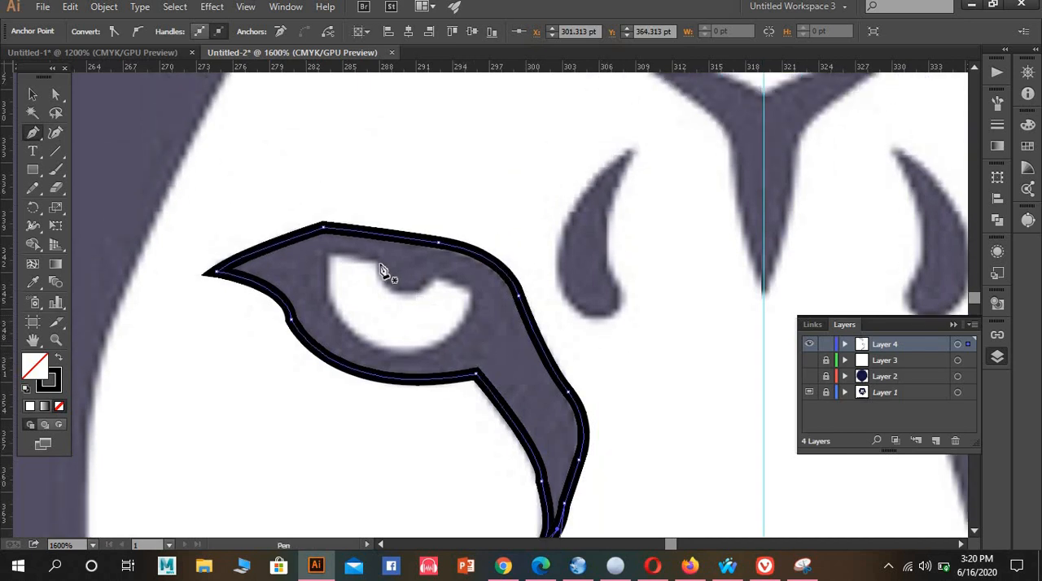
pyautogui.click(377, 263)
pyautogui.moveTo(400, 291); pyautogui.dragTo(420, 289)
pyautogui.click(400, 291)
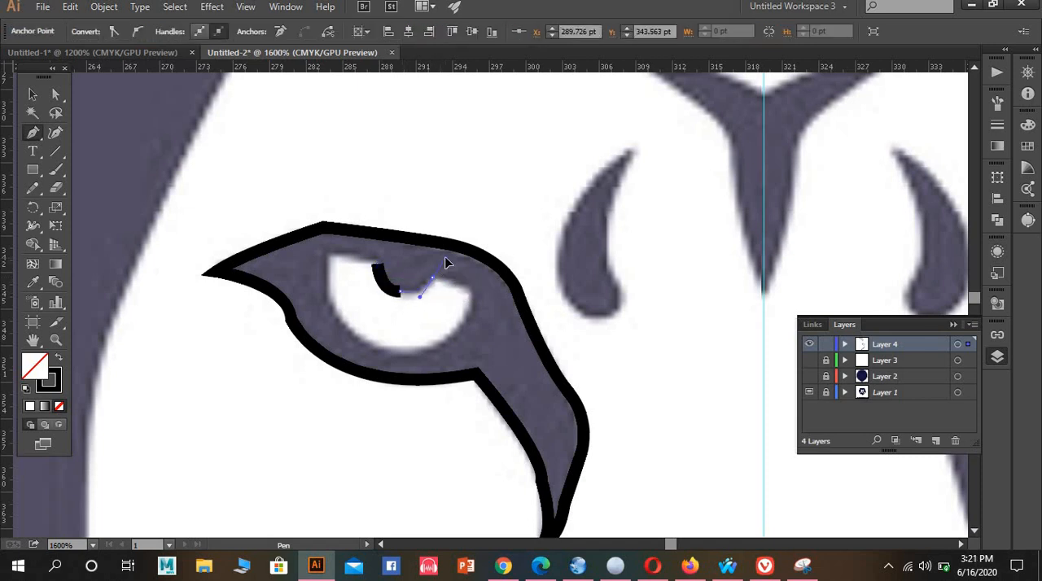
pyautogui.moveTo(447, 256); pyautogui.dragTo(446, 256)
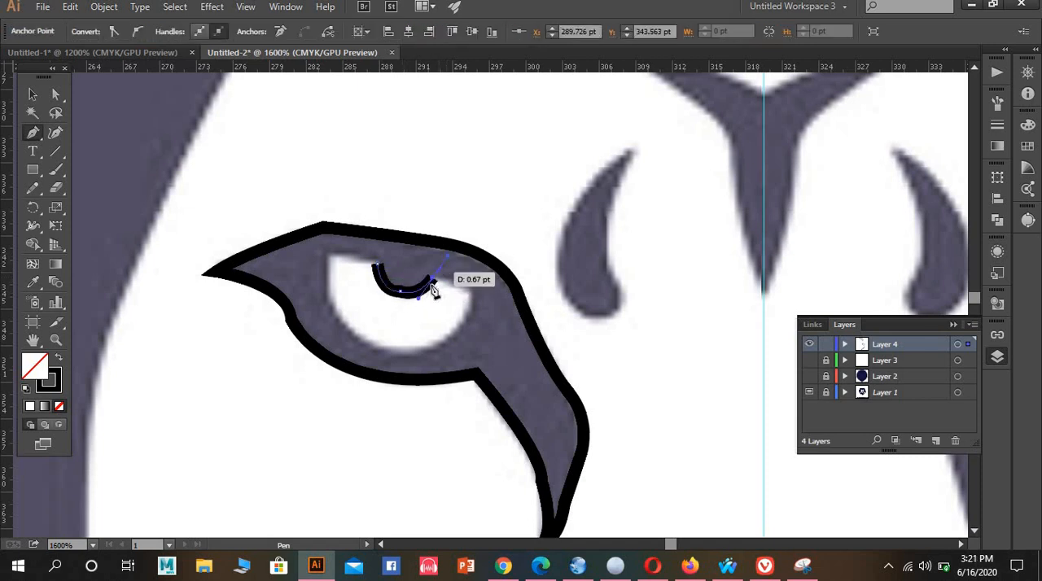
pyautogui.click(433, 278)
# Continue the path around the corner and lower curve of the left eye's white area and close it at the pupil notch
pyautogui.click(472, 291)
pyautogui.moveTo(384, 350); pyautogui.dragTo(314, 341)
pyautogui.click(384, 350)
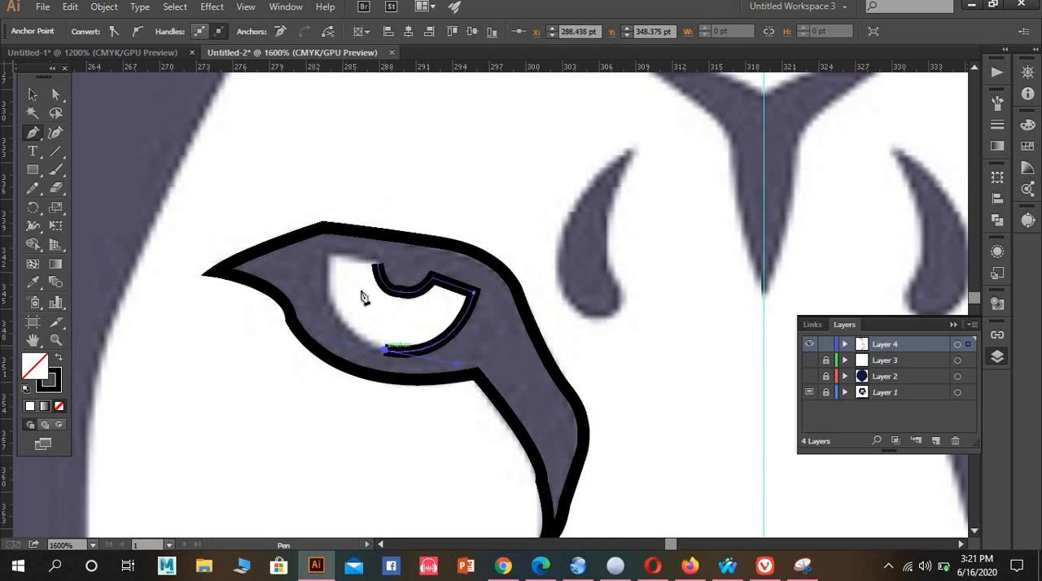
pyautogui.moveTo(327, 253); pyautogui.dragTo(342, 172)
pyautogui.moveTo(327, 254); pyautogui.dragTo(381, 273)
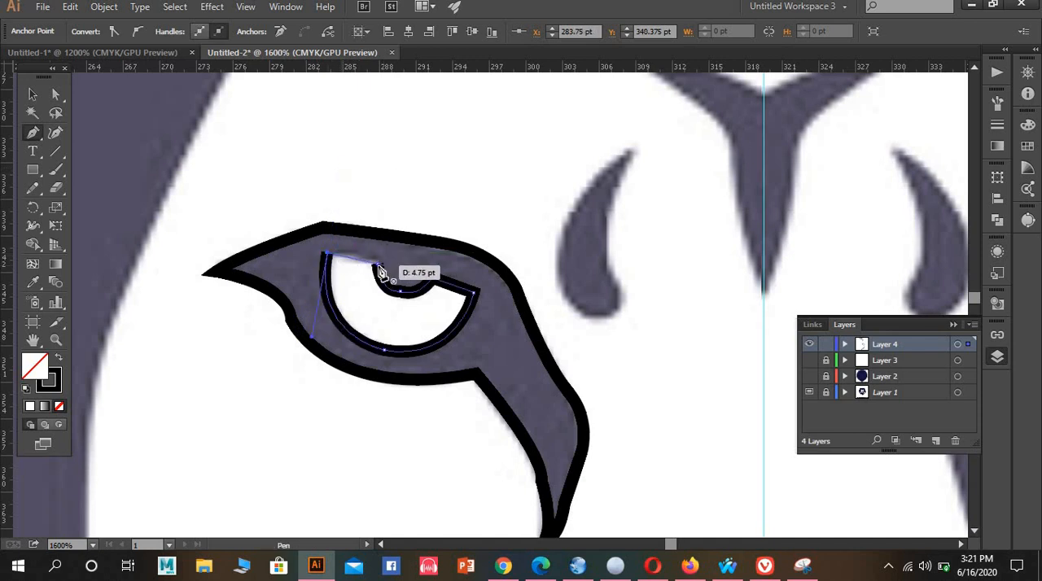
# Start a Pen path at the upper tip of the left teardrop brow mark and trace its nose-side edge and rounded bottom
pyautogui.scroll(3, 616, 216)
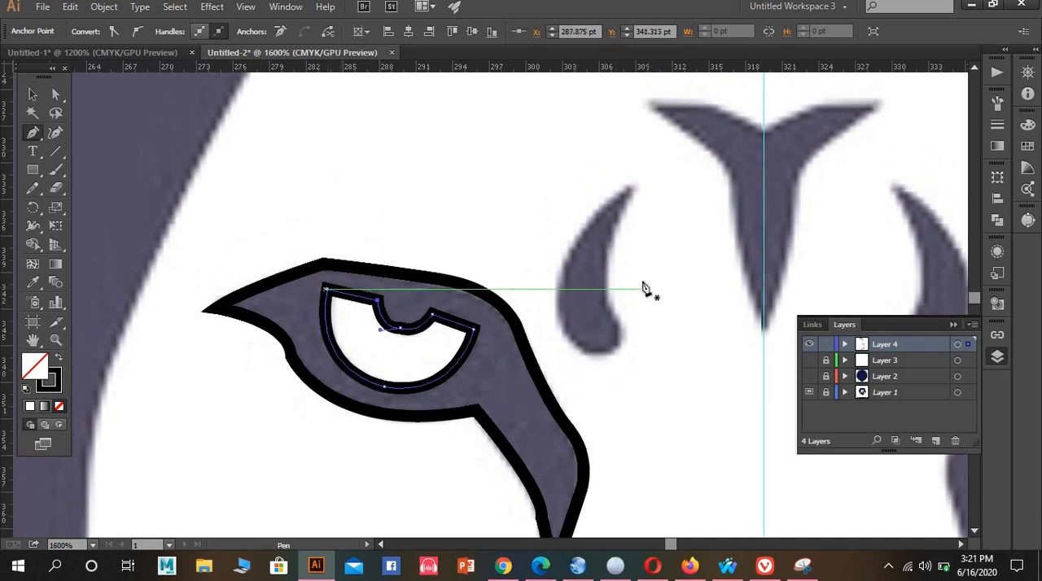
pyautogui.click(634, 214)
pyautogui.moveTo(610, 326); pyautogui.dragTo(629, 362)
pyautogui.moveTo(611, 327); pyautogui.dragTo(554, 375)
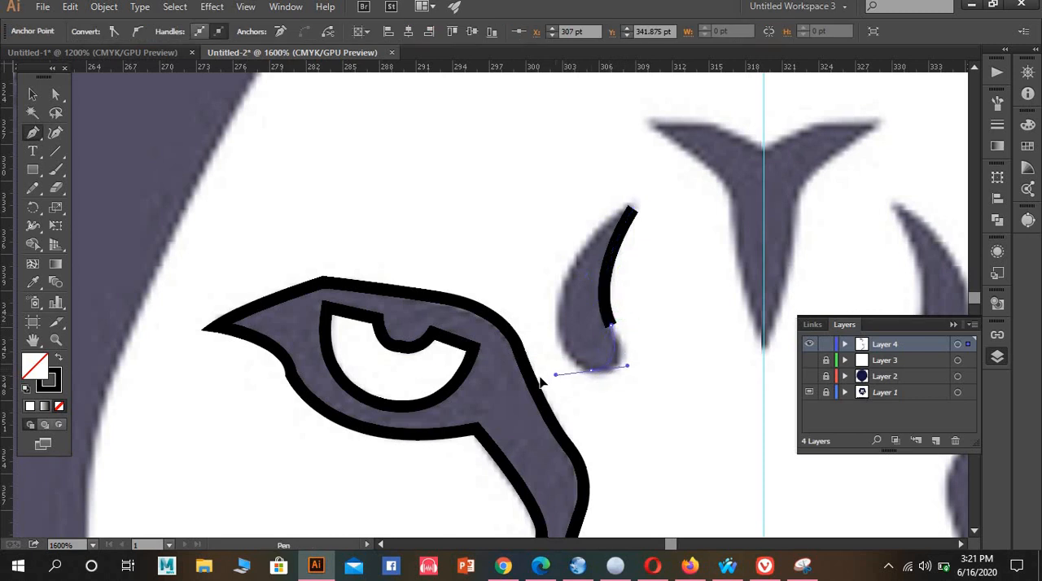
pyautogui.click(591, 370)
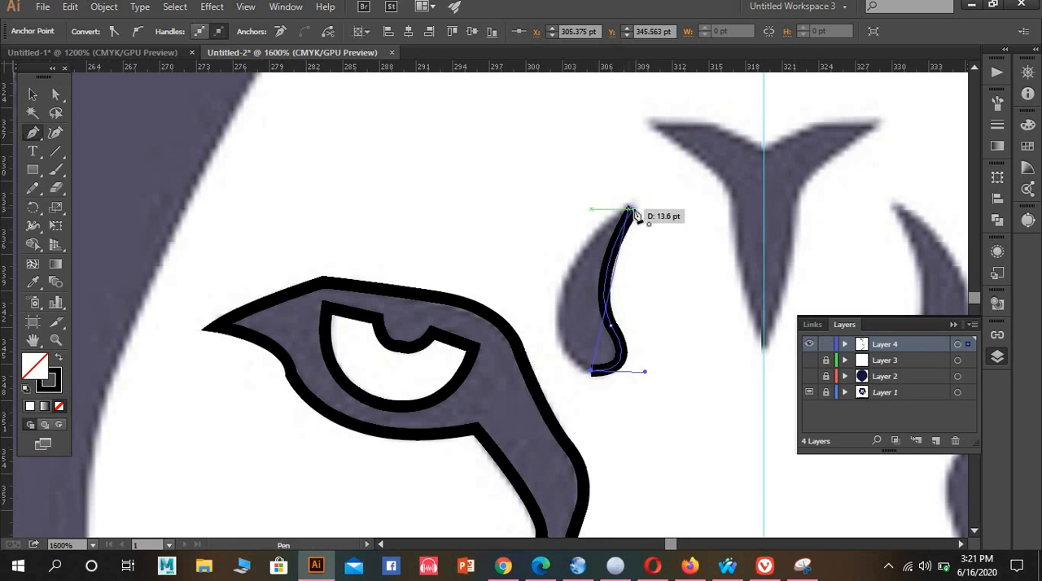
# Trace the left teardrop mark's outer edge back up to the tip with an extra anchor midway and close the path
pyautogui.moveTo(633, 210); pyautogui.dragTo(754, 155)
pyautogui.hotkey('ctrl', 'z')
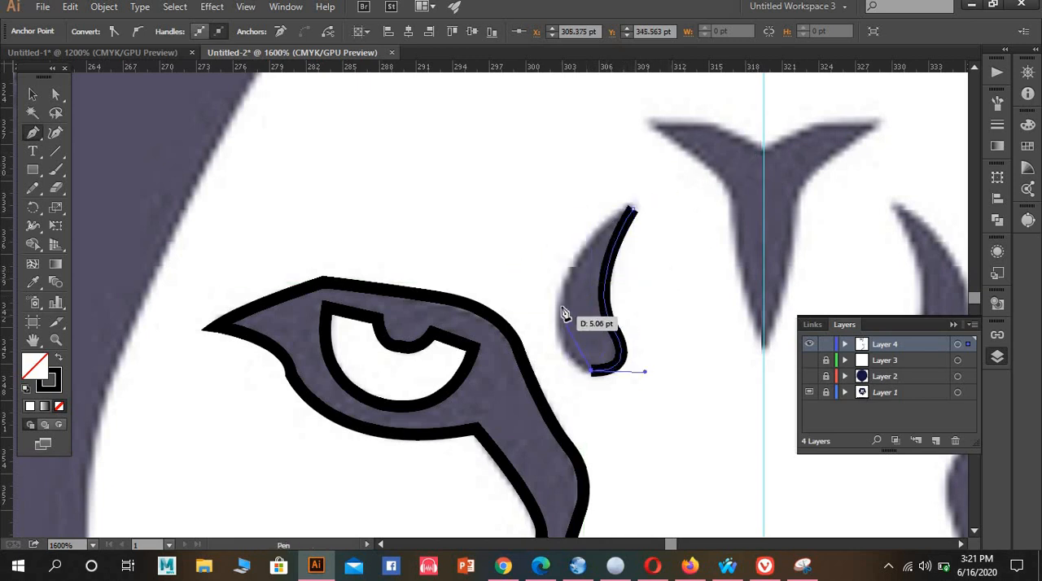
pyautogui.moveTo(557, 307)
pyautogui.mouseDown()
pyautogui.moveTo(580, 259)
pyautogui.moveTo(562, 257)
pyautogui.mouseUp()
pyautogui.moveTo(633, 210); pyautogui.dragTo(647, 217)
# Trace the left half of the forehead marking from the centre guide around its outer tip to its lower tip, ending the path there
pyautogui.scroll(1, 693, 235)
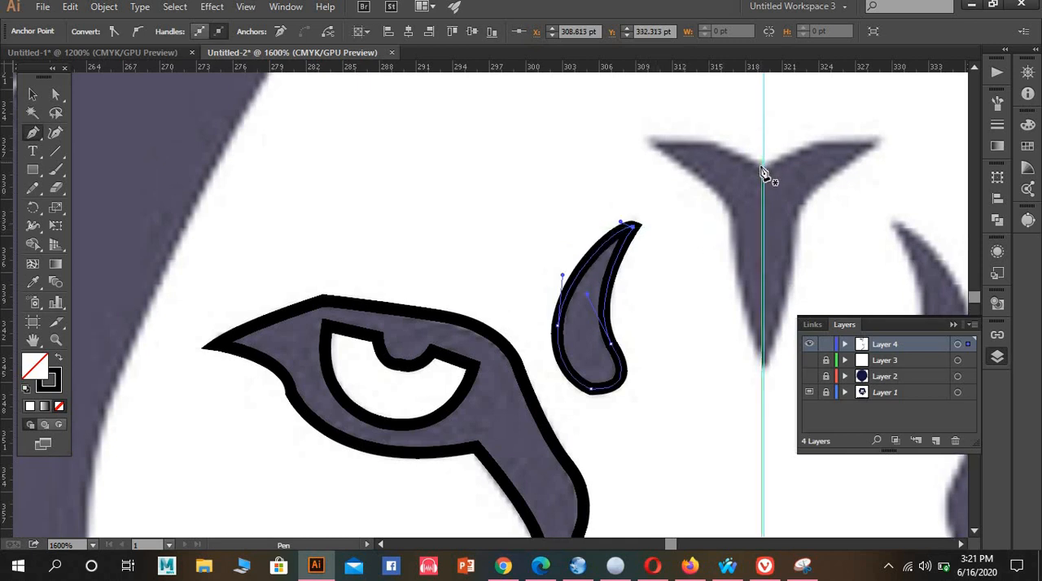
pyautogui.moveTo(738, 155)
pyautogui.mouseDown()
pyautogui.moveTo(651, 145)
pyautogui.moveTo(706, 147)
pyautogui.moveTo(670, 140)
pyautogui.moveTo(651, 148)
pyautogui.mouseUp()
pyautogui.click(649, 144)
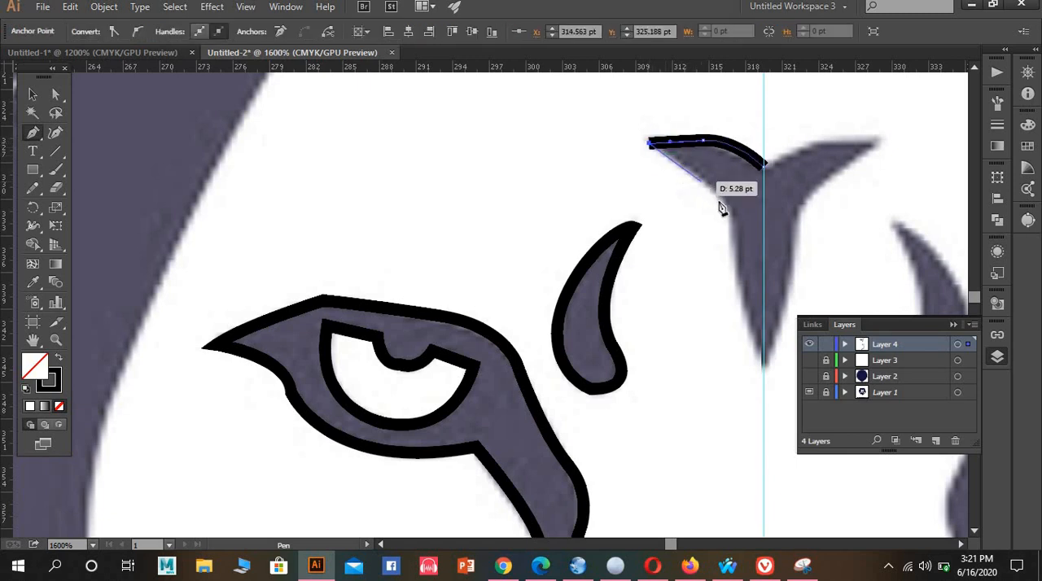
pyautogui.moveTo(733, 226)
pyautogui.mouseDown()
pyautogui.moveTo(724, 249)
pyautogui.moveTo(740, 268)
pyautogui.mouseUp()
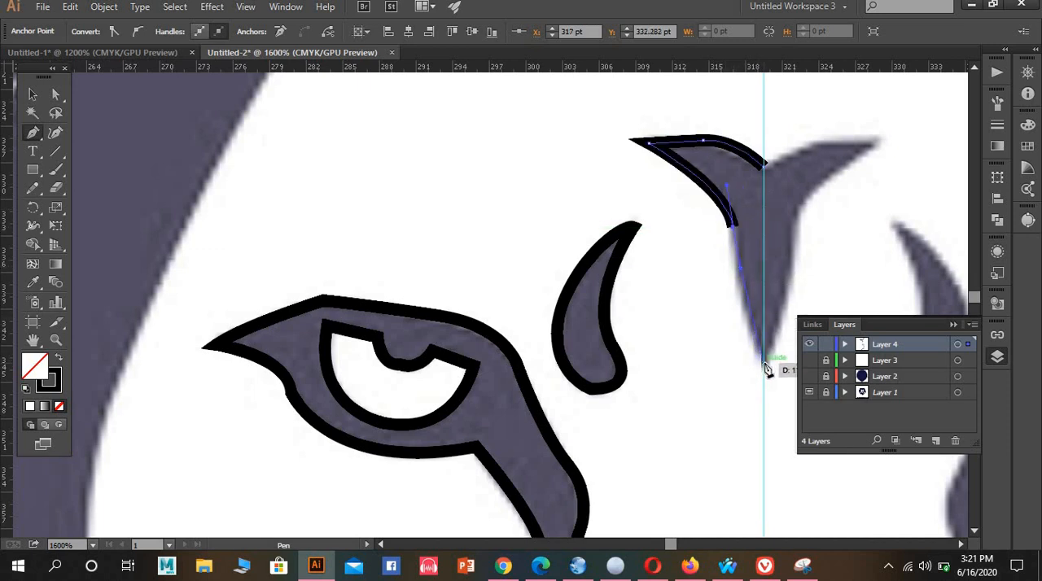
pyautogui.moveTo(765, 368)
pyautogui.mouseDown()
pyautogui.moveTo(793, 412)
pyautogui.moveTo(801, 457)
pyautogui.moveTo(795, 436)
pyautogui.mouseUp()
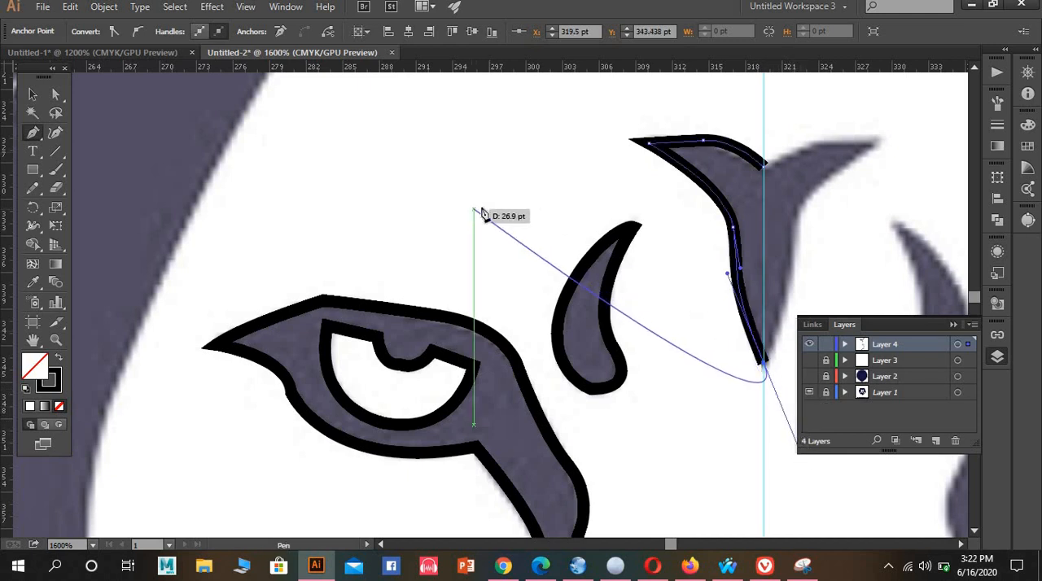
pyautogui.click(33, 94)
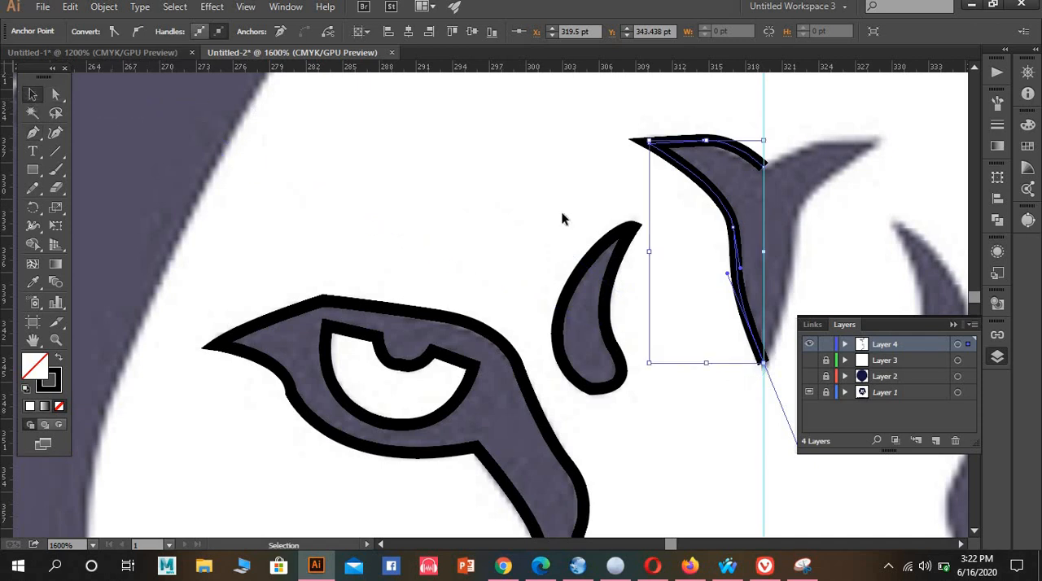
# Bend the straight segment beside the left mouth line's rounded end so it follows the template's curved edge
pyautogui.scroll(-4, 595, 222)
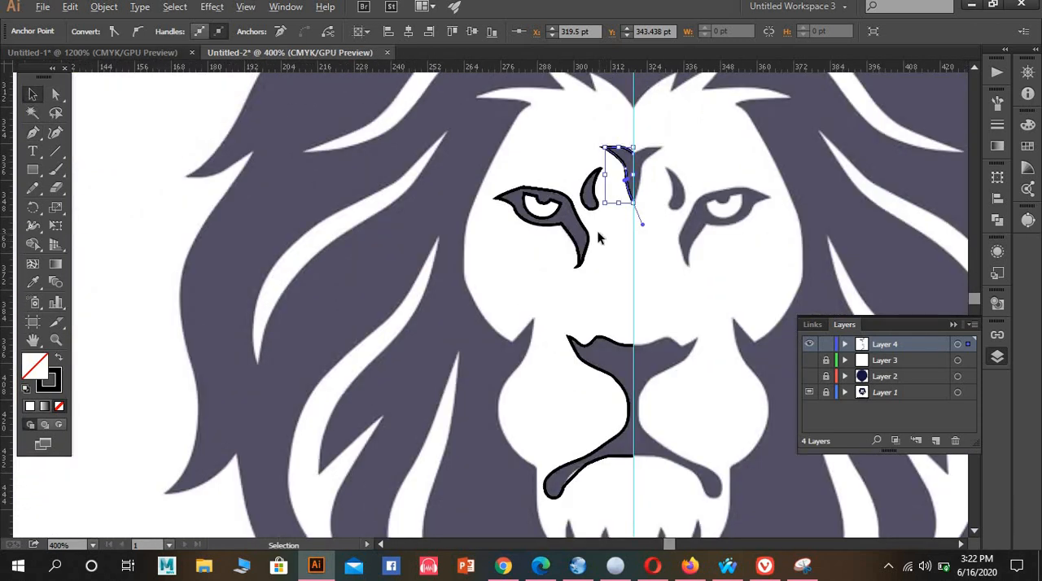
pyautogui.scroll(-1, 599, 237)
pyautogui.scroll(3, 580, 418)
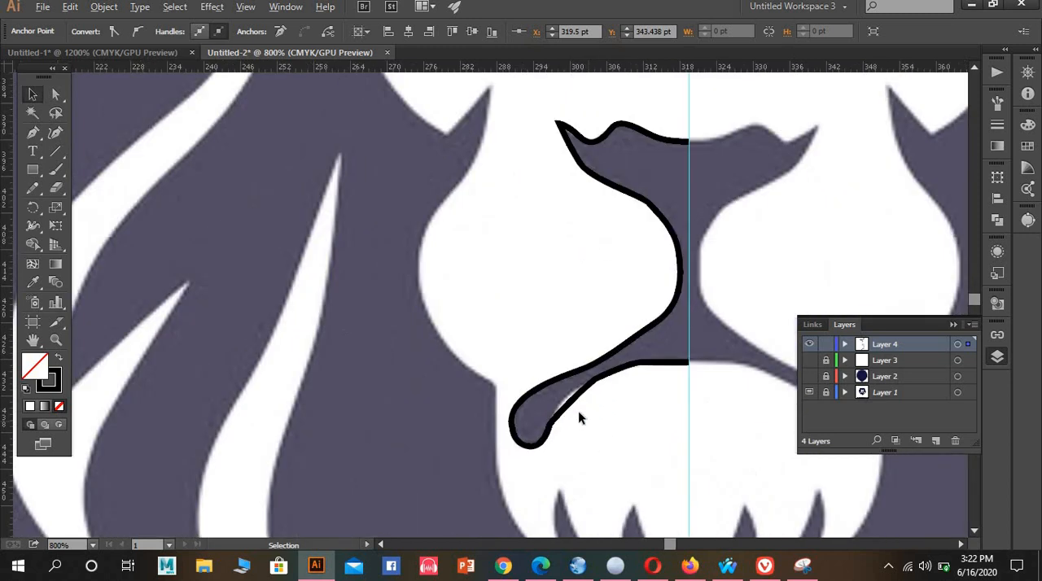
pyautogui.scroll(1, 579, 415)
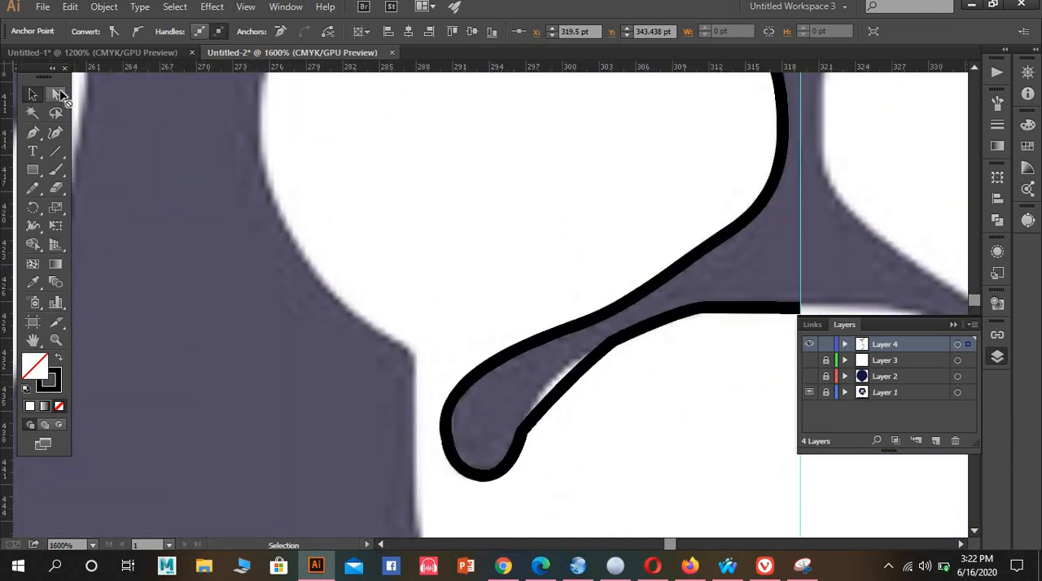
pyautogui.click(59, 94)
pyautogui.click(542, 416)
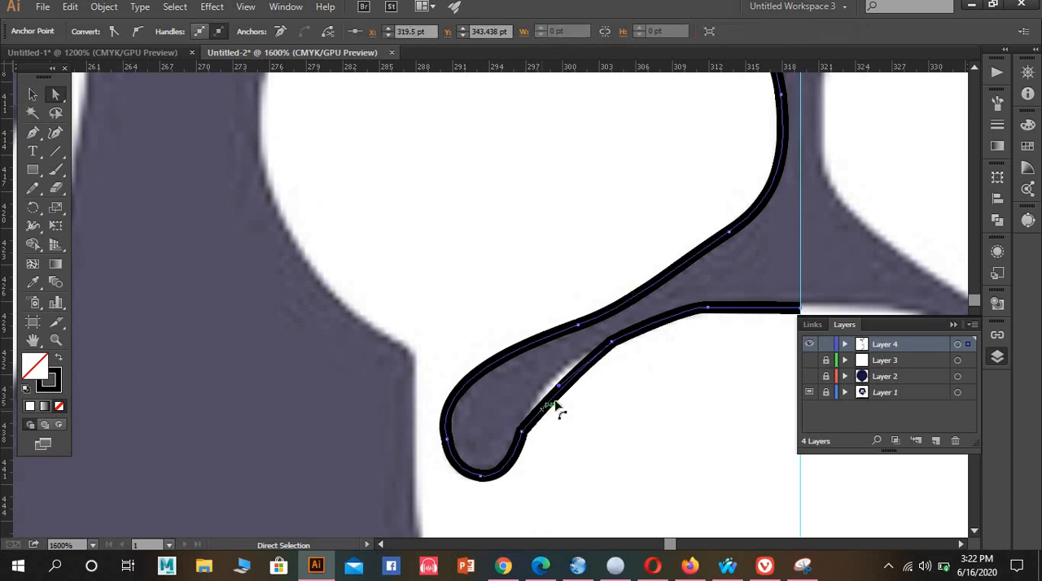
pyautogui.click(560, 392)
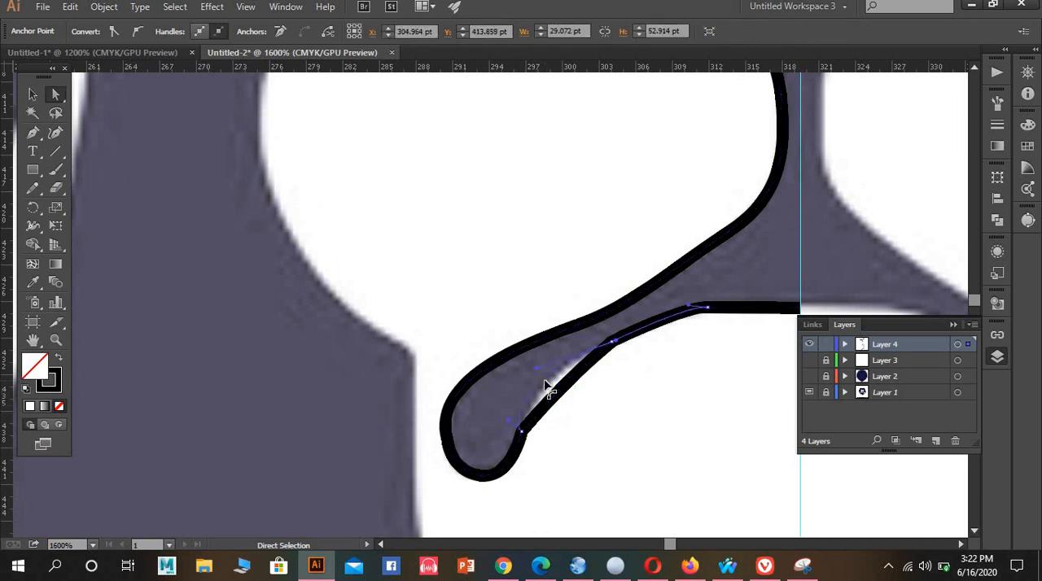
pyautogui.moveTo(560, 377); pyautogui.dragTo(561, 376)
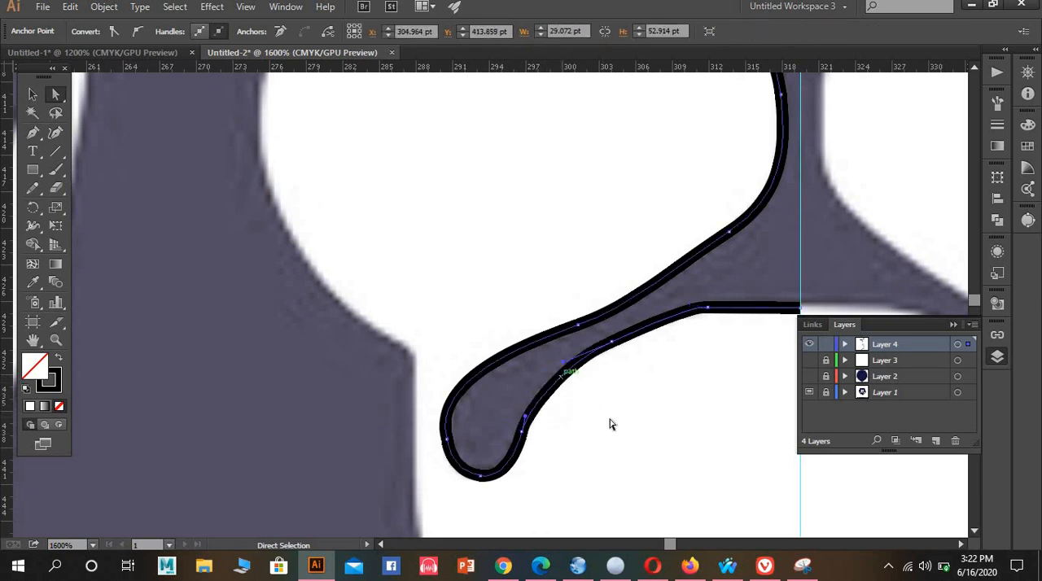
pyautogui.click(620, 426)
# Select all the traced left-half face paths and create a reflected copy across the vertical axis
pyautogui.scroll(-2, 644, 377)
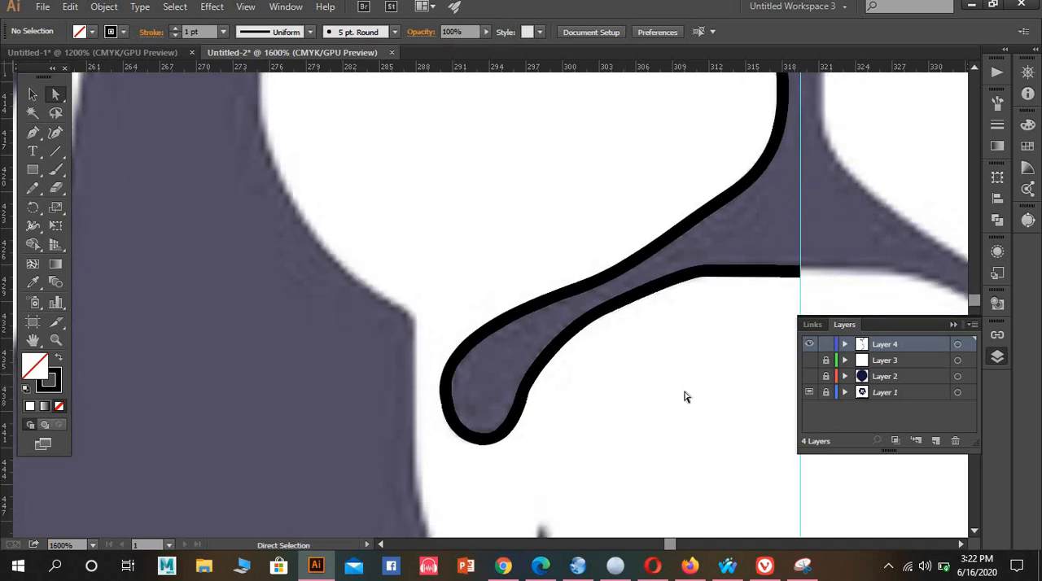
pyautogui.scroll(-1, 683, 396)
pyautogui.scroll(-2, 730, 356)
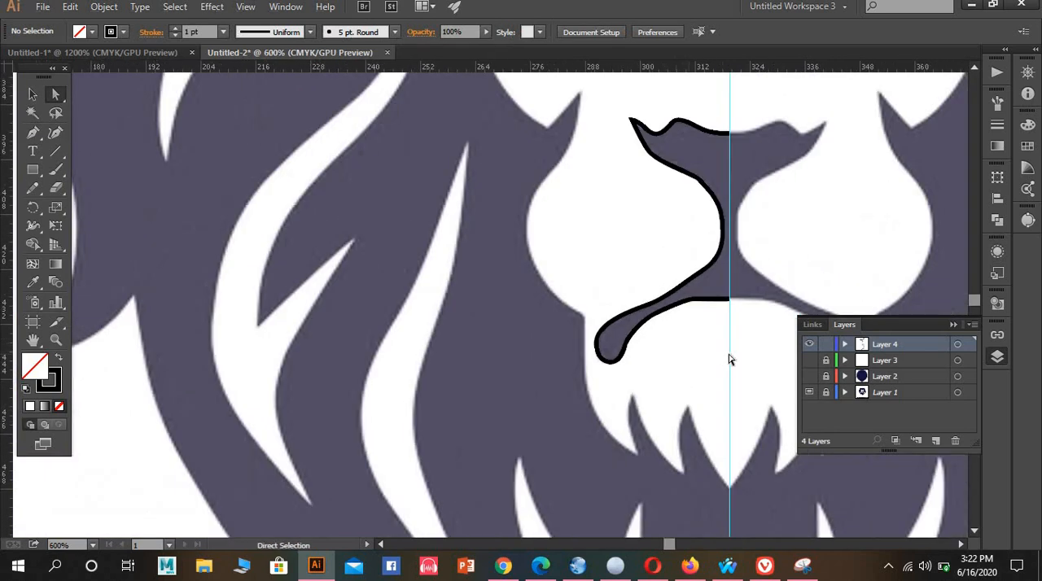
pyautogui.scroll(4, 728, 358)
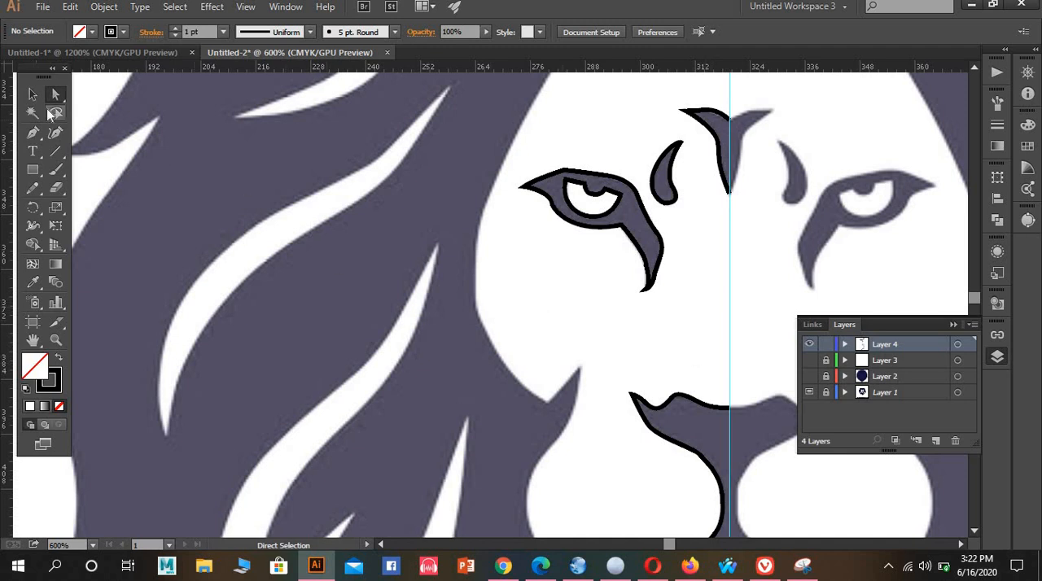
pyautogui.click(33, 95)
pyautogui.scroll(-2, 709, 306)
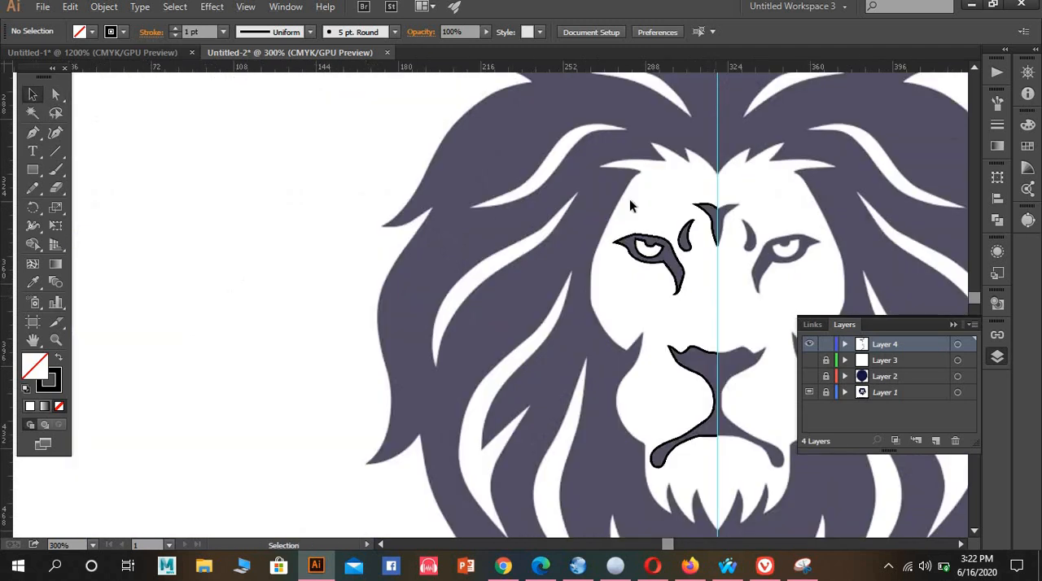
pyautogui.moveTo(729, 431); pyautogui.dragTo(718, 493)
pyautogui.hscroll(3, 631, 375)
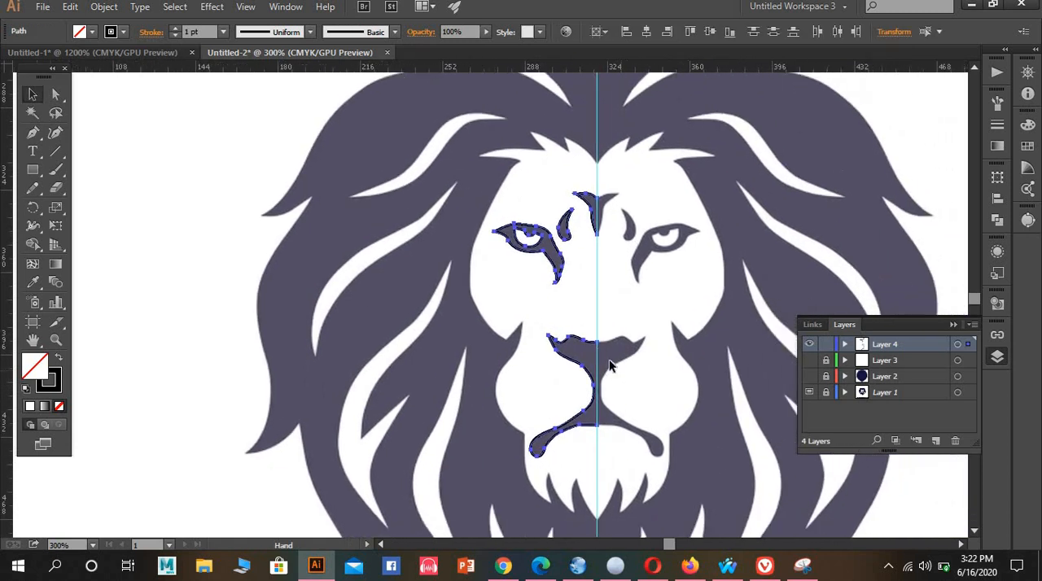
pyautogui.rightClick(608, 359)
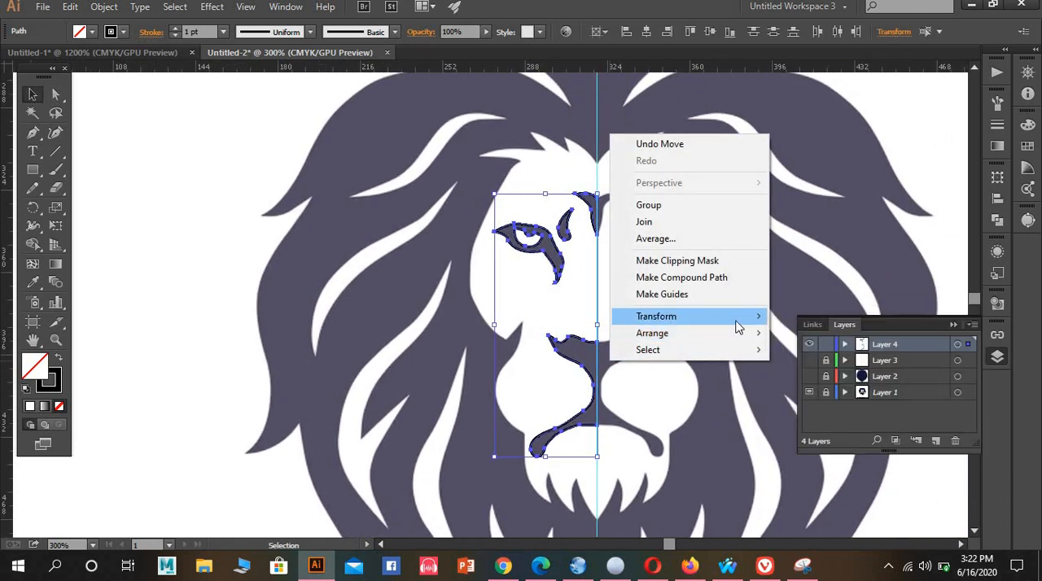
pyautogui.moveTo(739, 321)
pyautogui.click(808, 374)
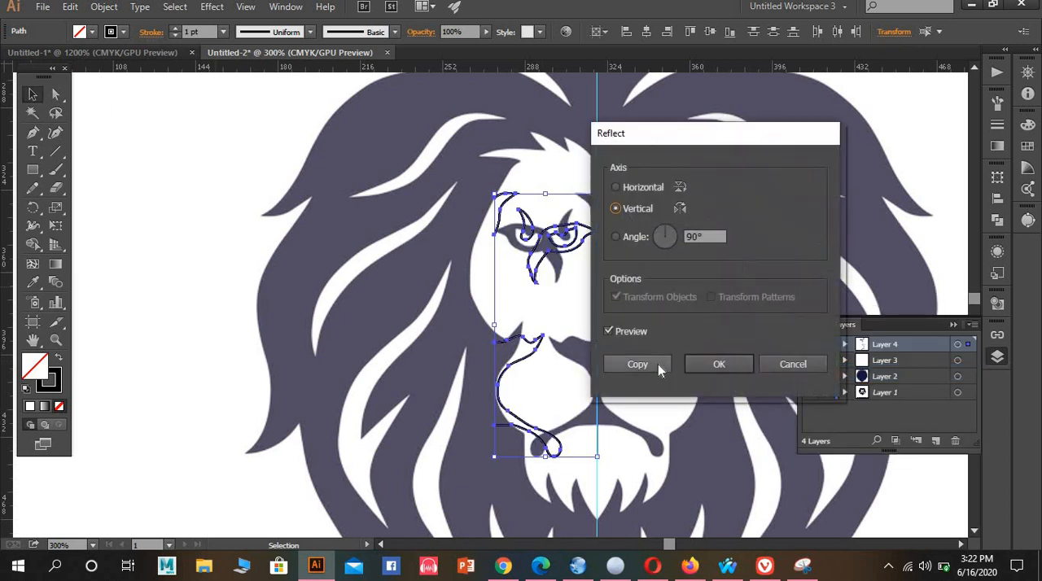
pyautogui.click(635, 371)
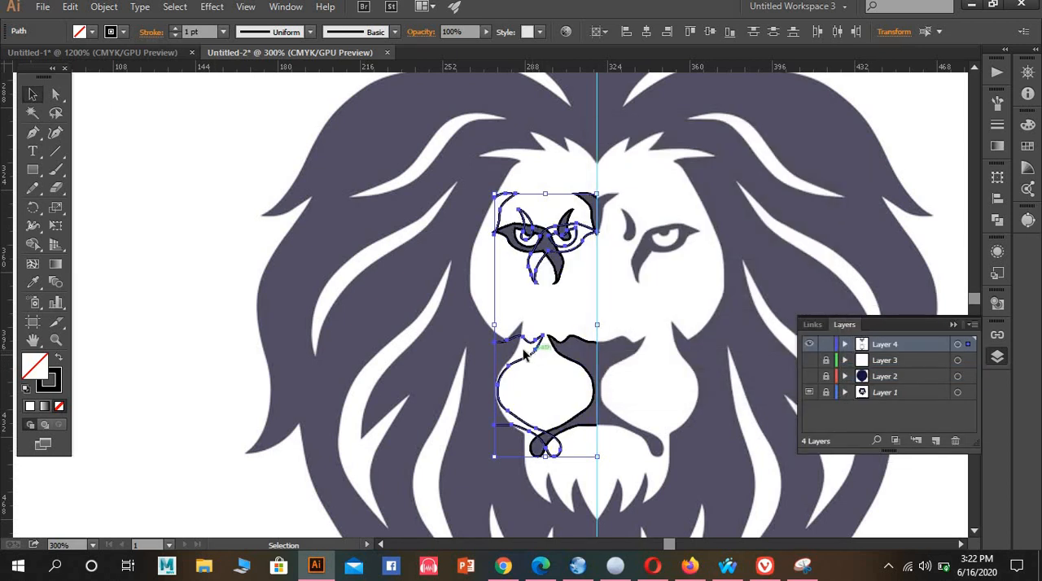
# Move the reflected paths onto the right half of the face so their edge meets the centre guide
pyautogui.moveTo(524, 361); pyautogui.dragTo(627, 374)
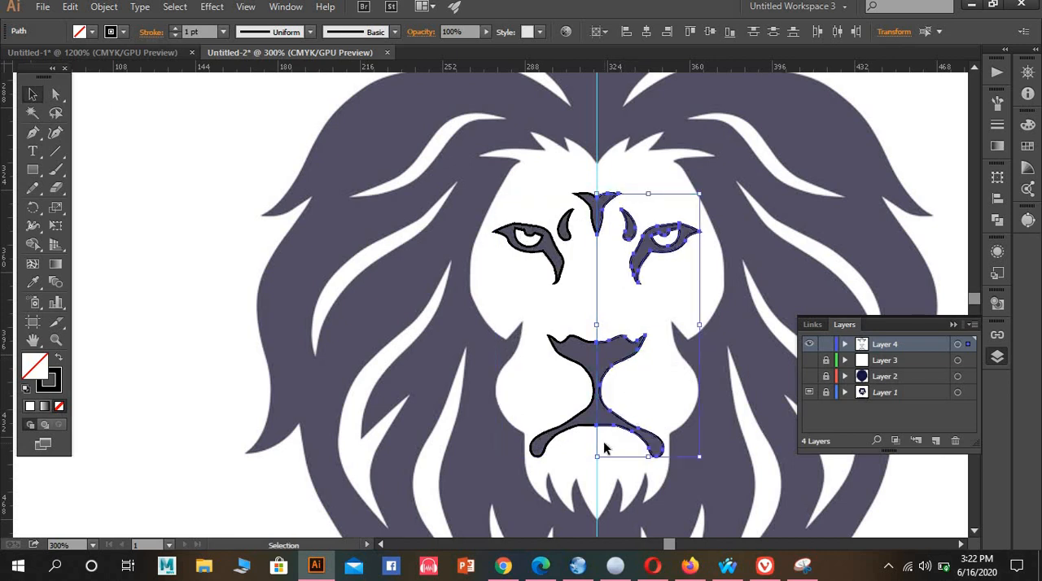
pyautogui.scroll(7, 604, 447)
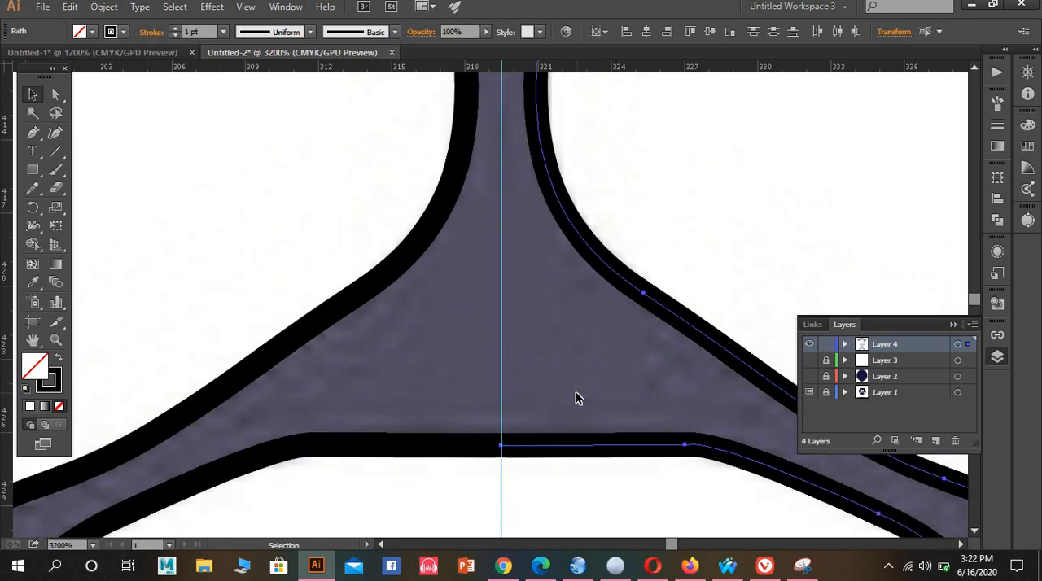
# Average the two overlapping endpoints at the forehead marking's lower tip on both axes and join them
pyautogui.scroll(15, 582, 390)
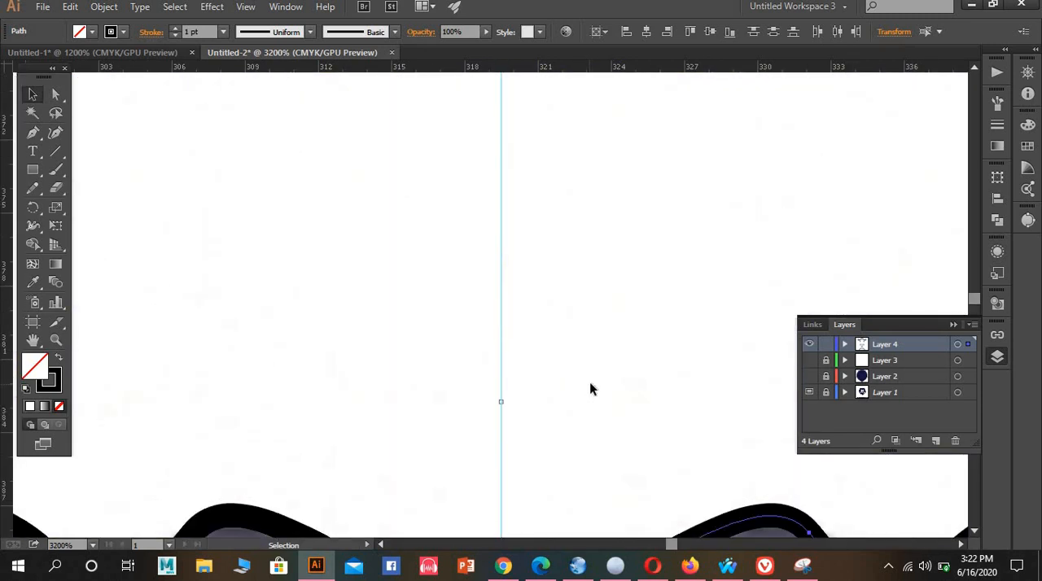
pyautogui.scroll(-5, 590, 383)
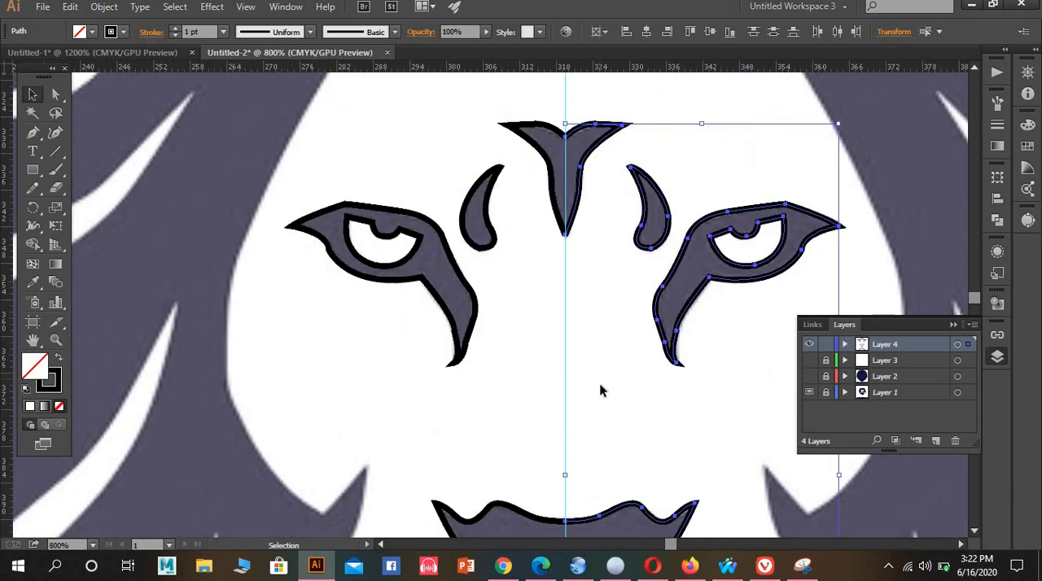
pyautogui.scroll(2, 600, 392)
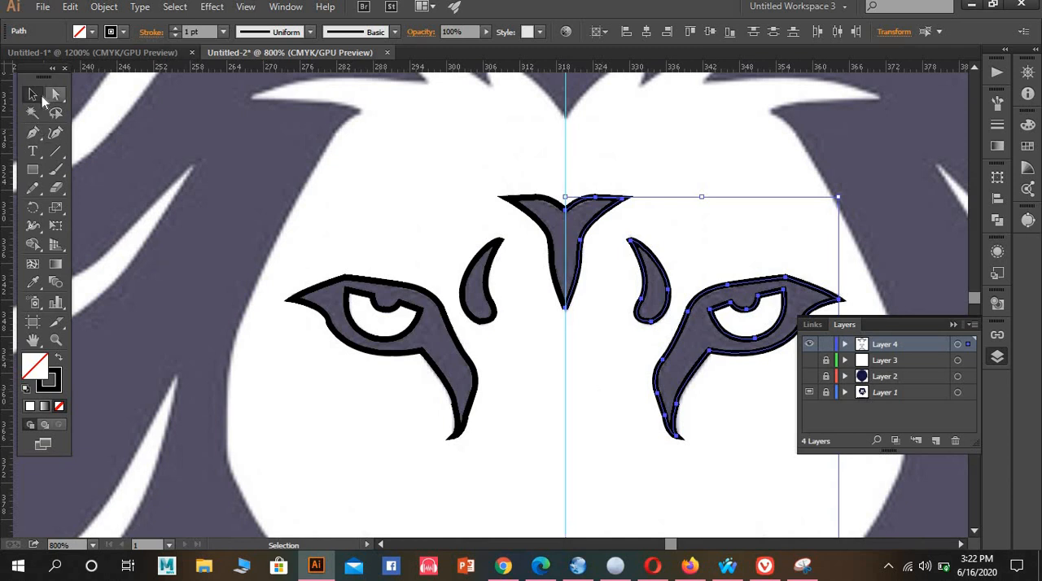
pyautogui.click(56, 95)
pyautogui.scroll(4, 548, 363)
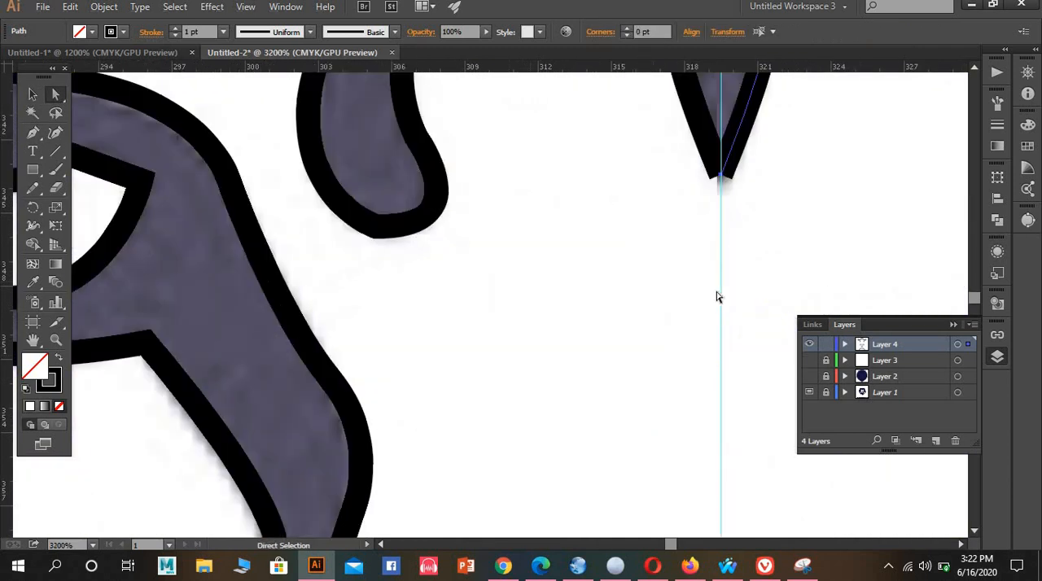
pyautogui.moveTo(687, 343); pyautogui.dragTo(587, 280)
pyautogui.moveTo(674, 308); pyautogui.dragTo(584, 262)
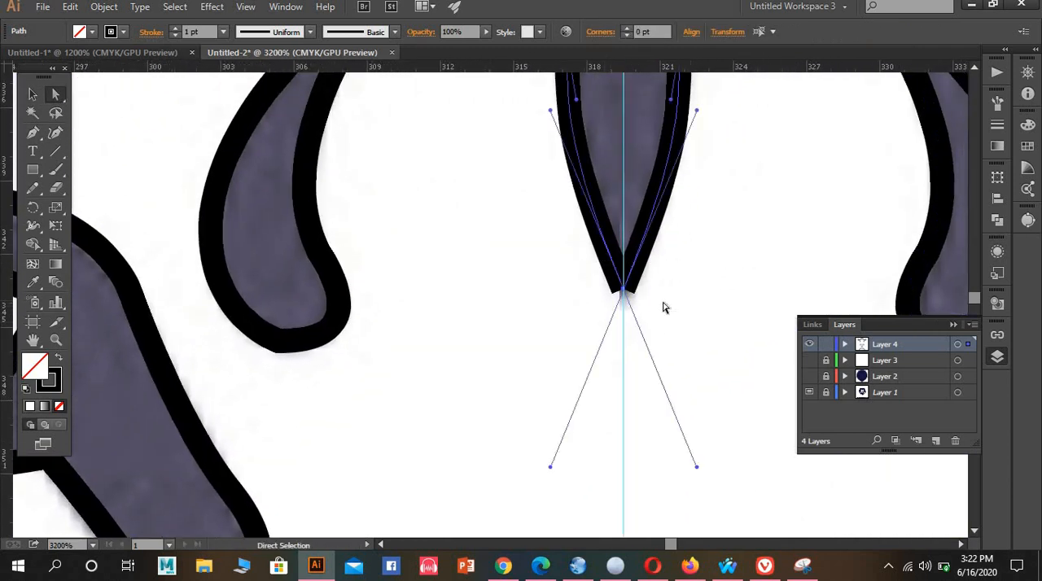
pyautogui.rightClick(664, 303)
pyautogui.click(707, 407)
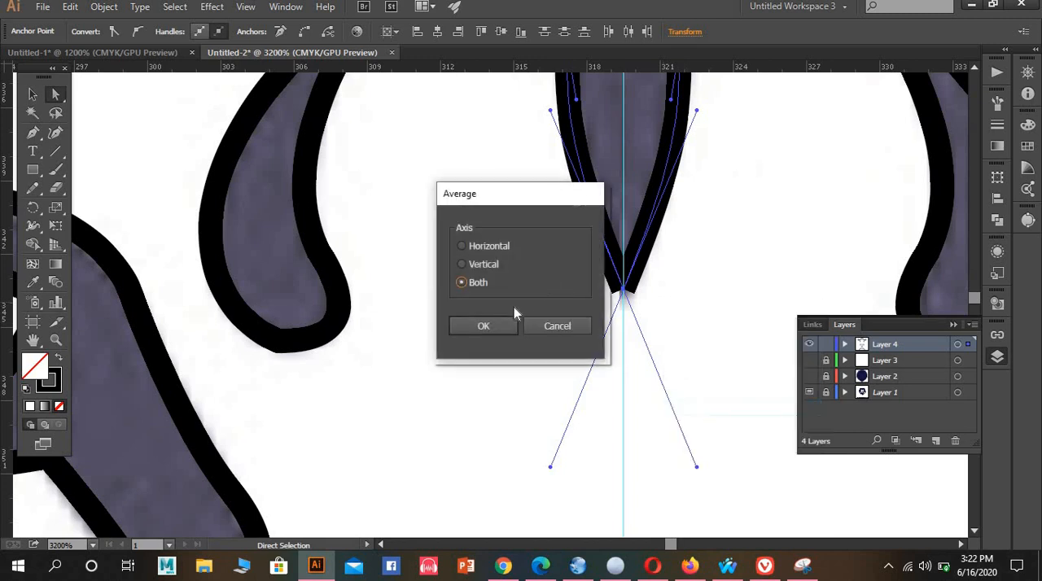
pyautogui.click(505, 327)
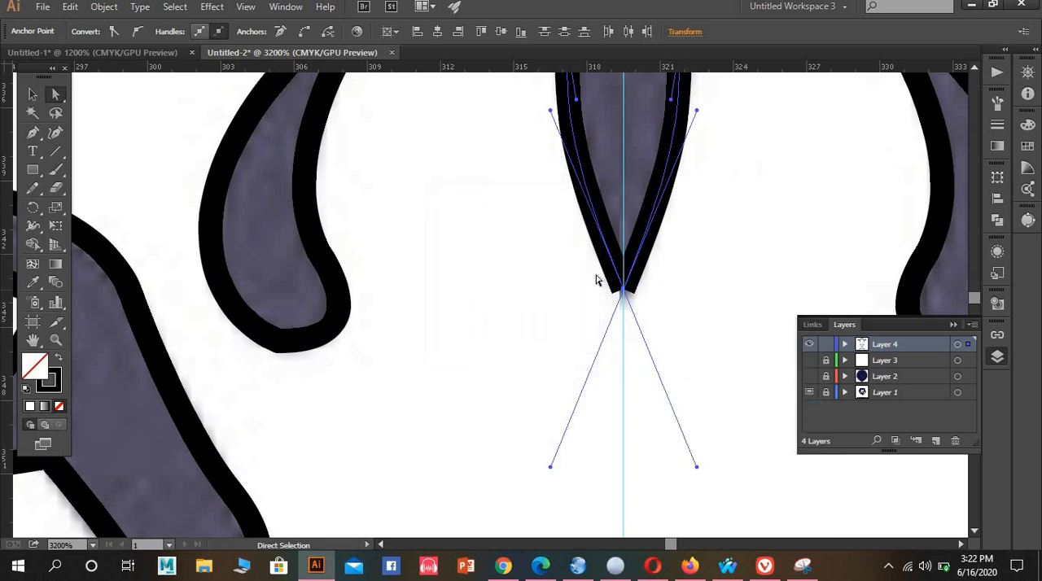
pyautogui.rightClick(680, 332)
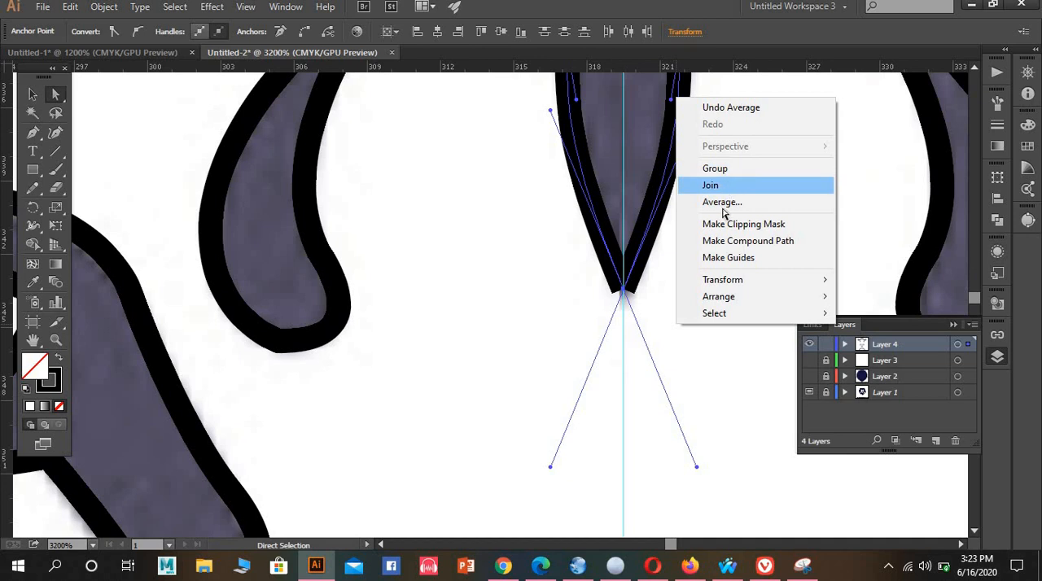
pyautogui.click(723, 208)
# Average the endpoints at the forehead marking's upper centre notch on both axes and join them into a closed outline
pyautogui.scroll(5, 730, 281)
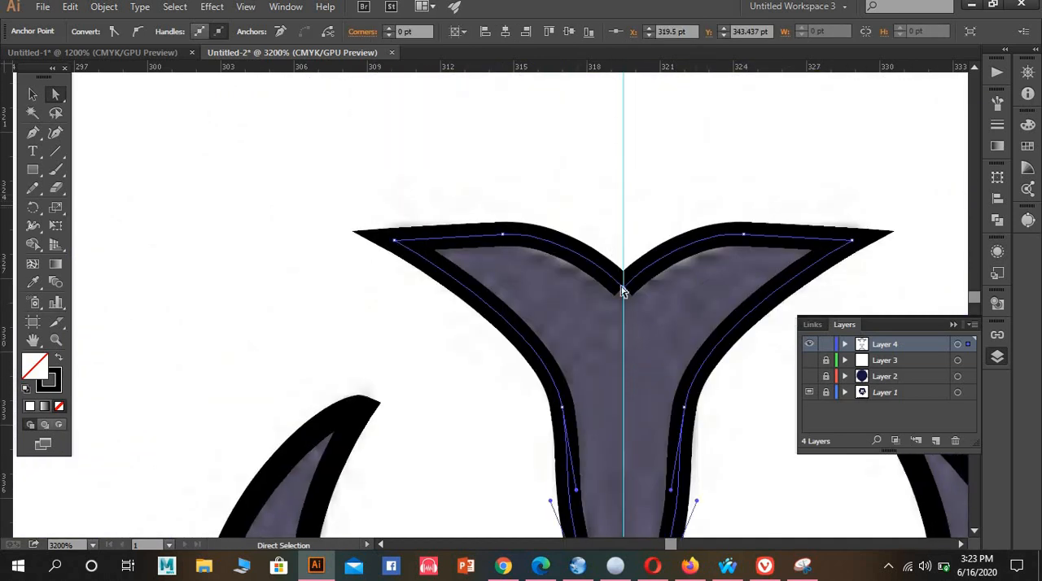
pyautogui.moveTo(651, 309); pyautogui.dragTo(646, 301)
pyautogui.rightClick(645, 301)
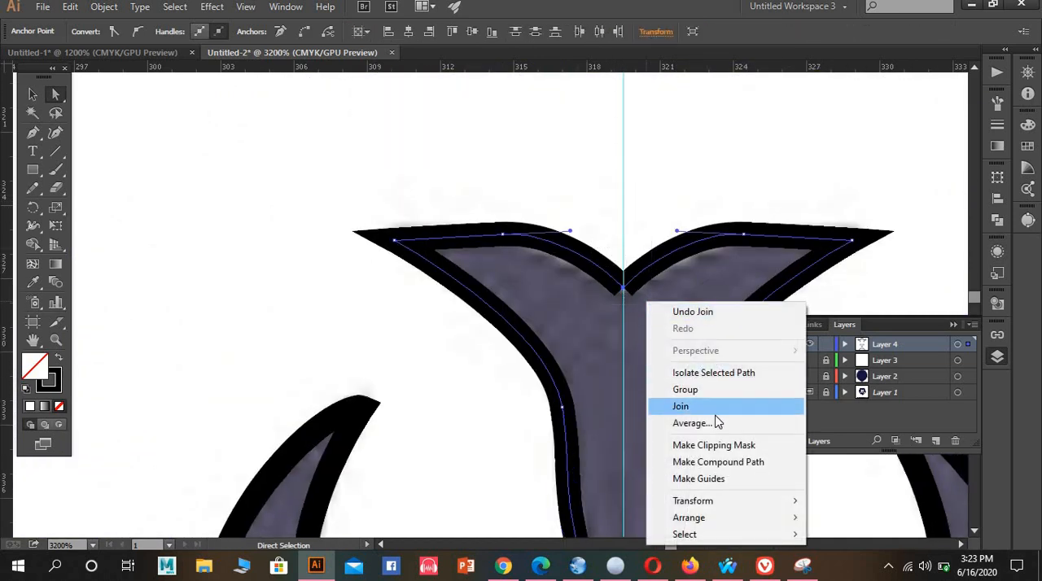
pyautogui.click(716, 421)
pyautogui.click(484, 327)
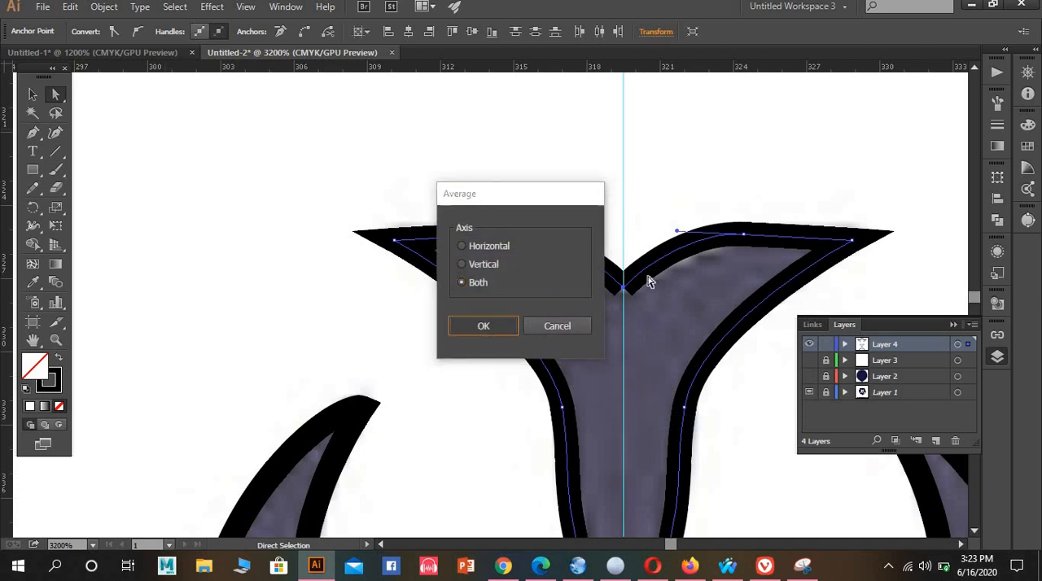
pyautogui.rightClick(640, 310)
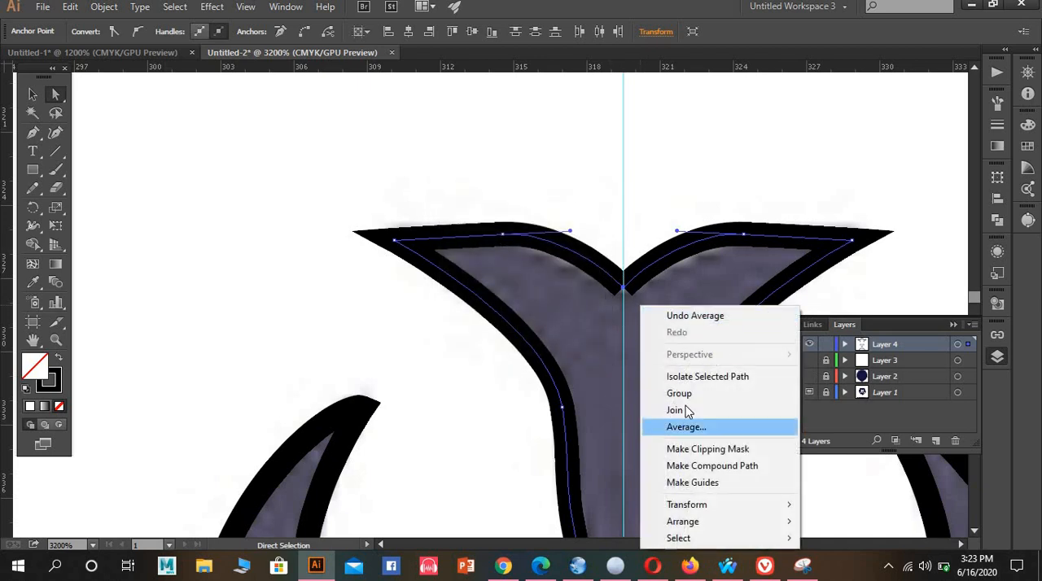
pyautogui.click(654, 407)
# Average the endpoints where the nose's upper edge meets the centre guide, then join the two halves there
pyautogui.scroll(-3, 670, 390)
pyautogui.scroll(-15, 676, 350)
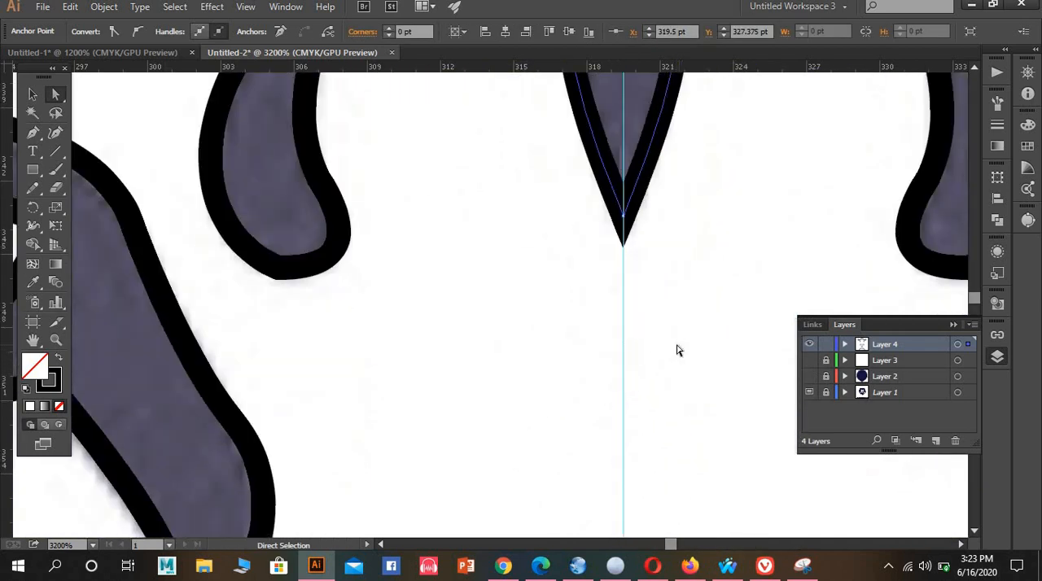
pyautogui.scroll(-4, 675, 334)
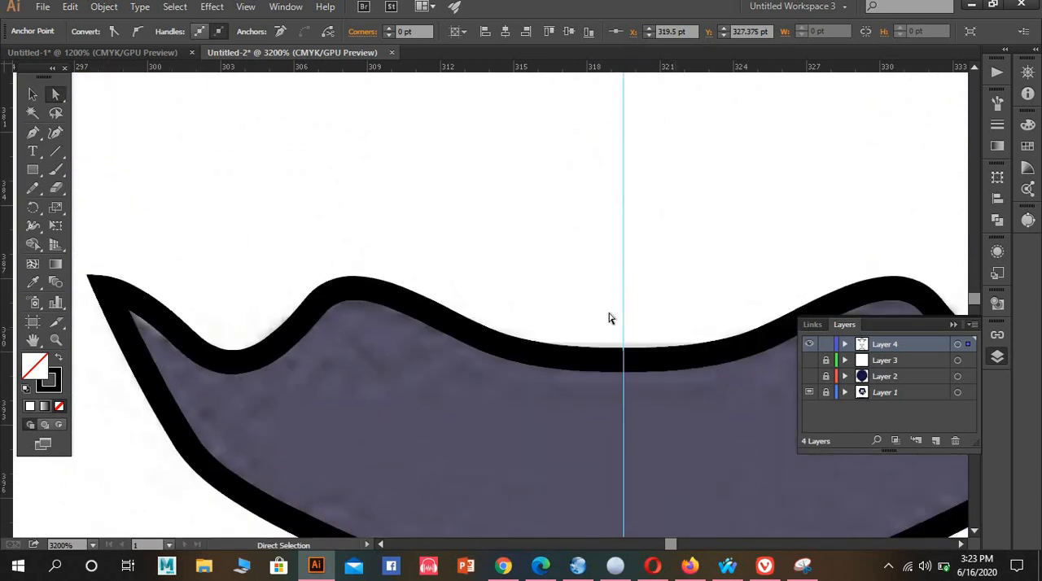
pyautogui.moveTo(600, 320); pyautogui.dragTo(651, 373)
pyautogui.rightClick(651, 393)
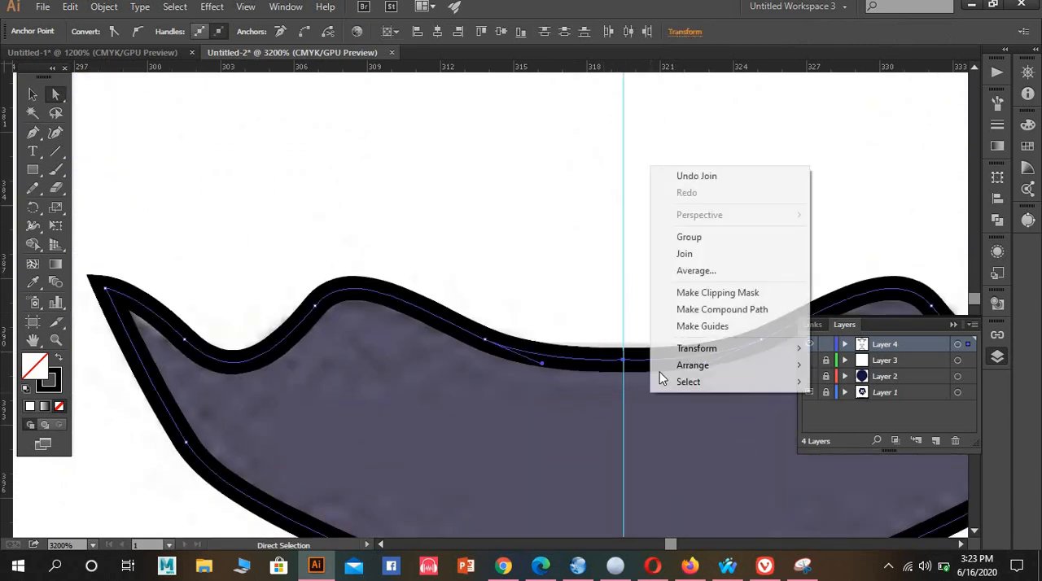
pyautogui.click(692, 270)
pyautogui.click(485, 326)
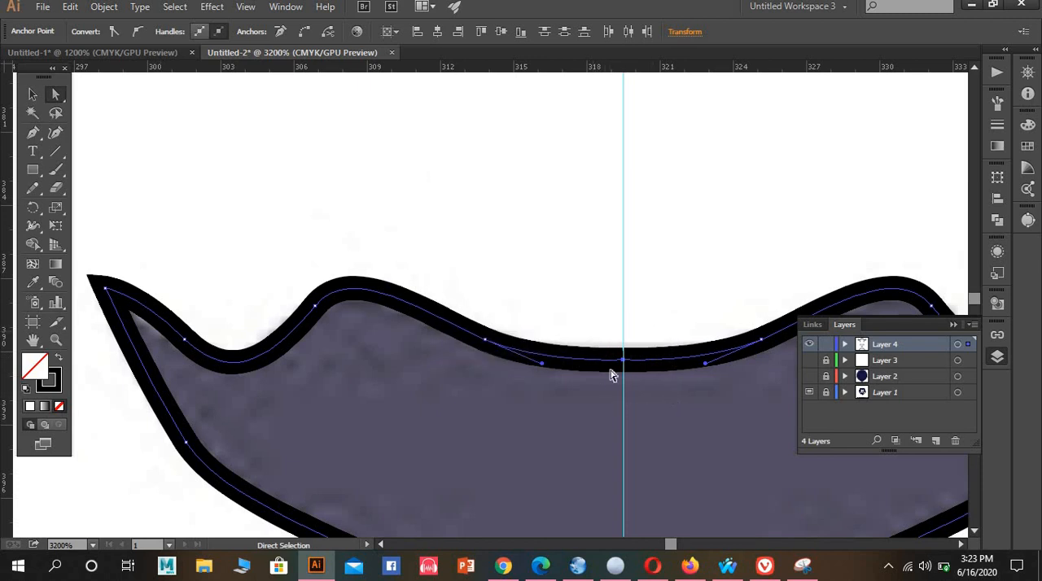
pyautogui.moveTo(594, 330); pyautogui.dragTo(647, 372)
pyautogui.rightClick(656, 404)
pyautogui.click(720, 269)
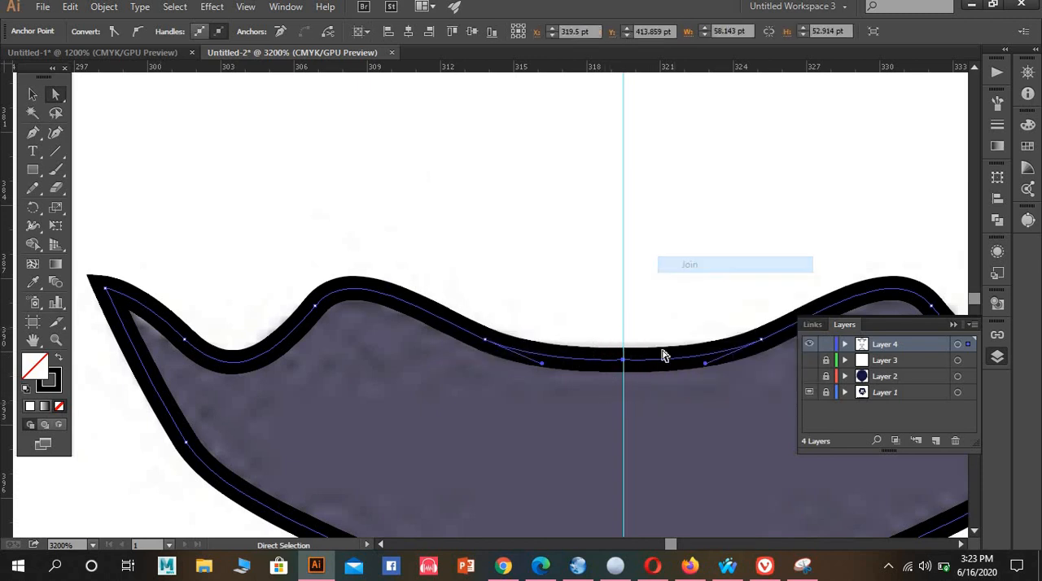
# Average and join the endpoints at the centre of the mouth's lower edge, then deselect the closed nose-and-mouth outline
pyautogui.scroll(-10, 663, 350)
pyautogui.scroll(-2, 662, 335)
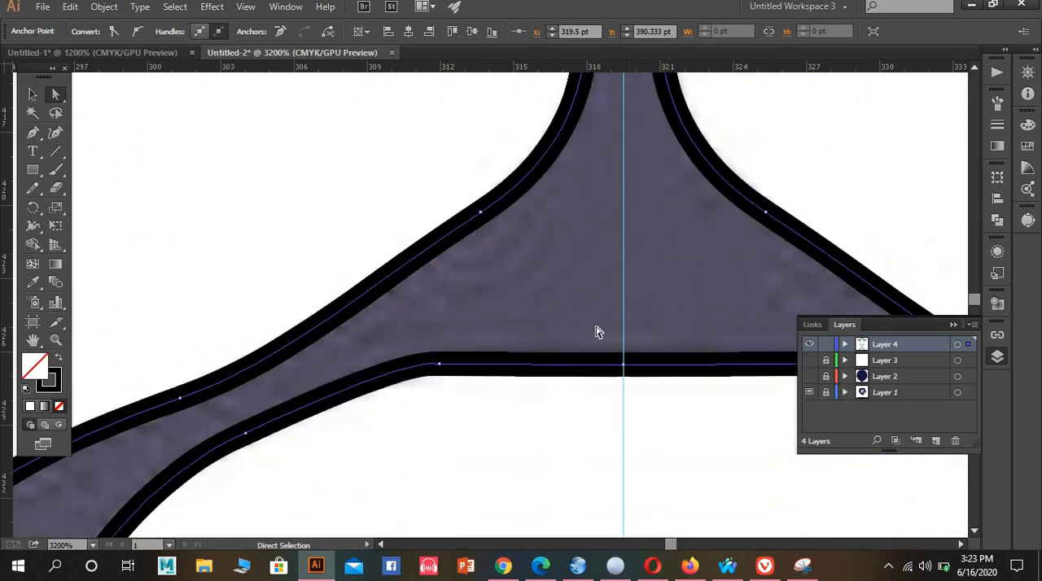
pyautogui.rightClick(669, 423)
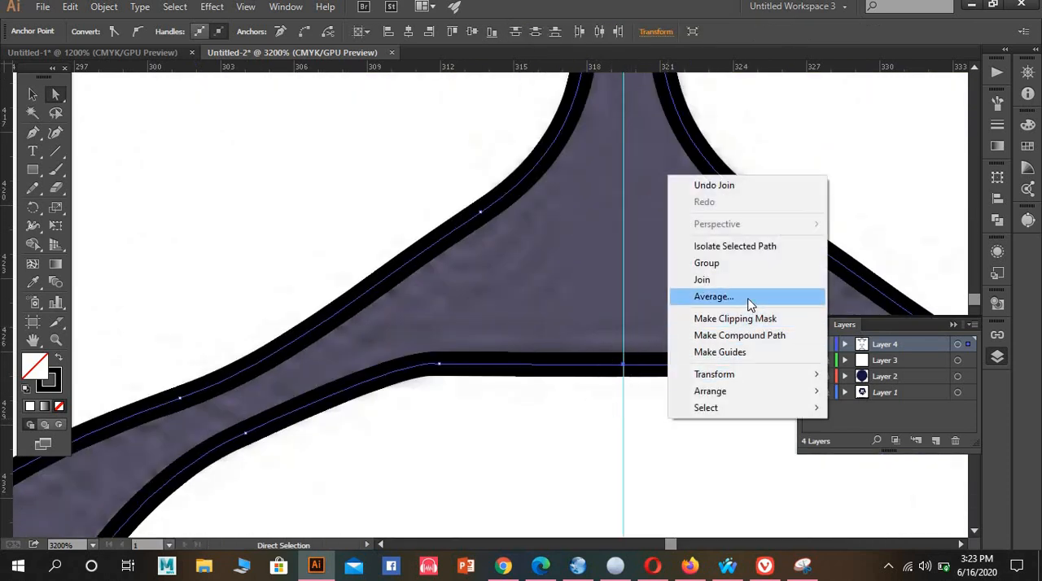
pyautogui.click(747, 298)
pyautogui.click(493, 326)
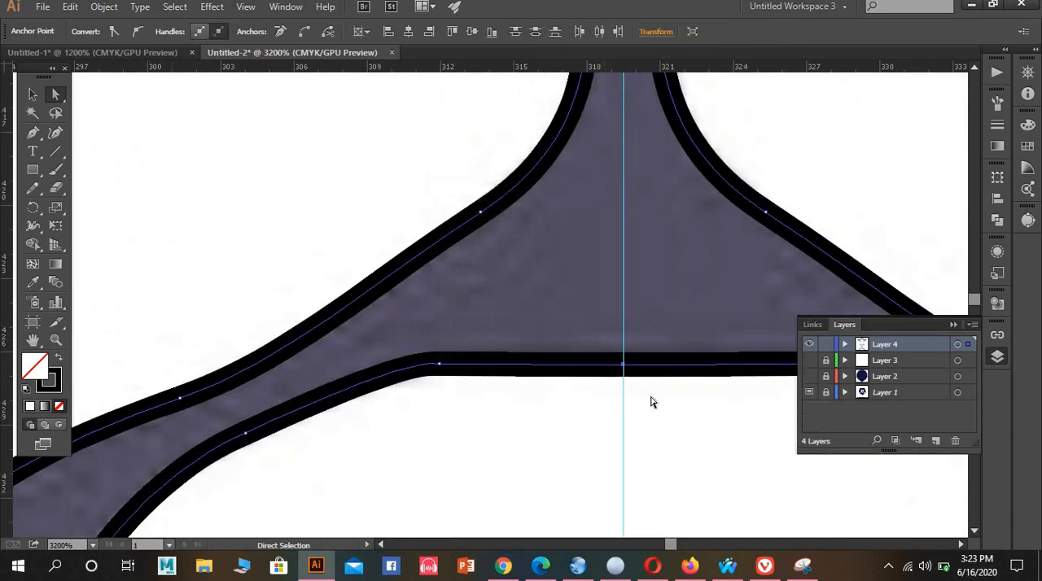
pyautogui.rightClick(651, 400)
pyautogui.click(729, 260)
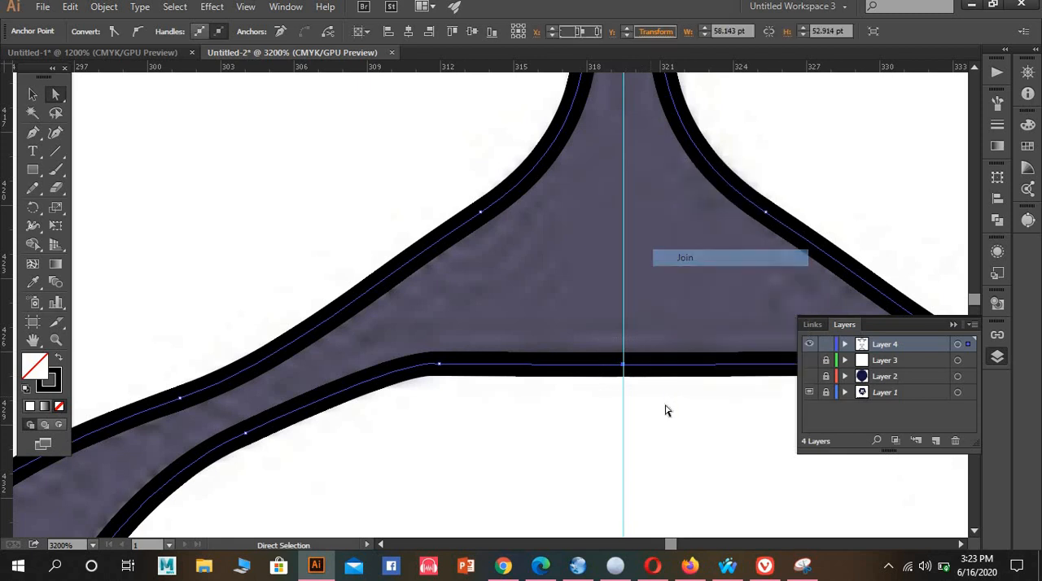
pyautogui.click(672, 420)
pyautogui.scroll(-7, 672, 420)
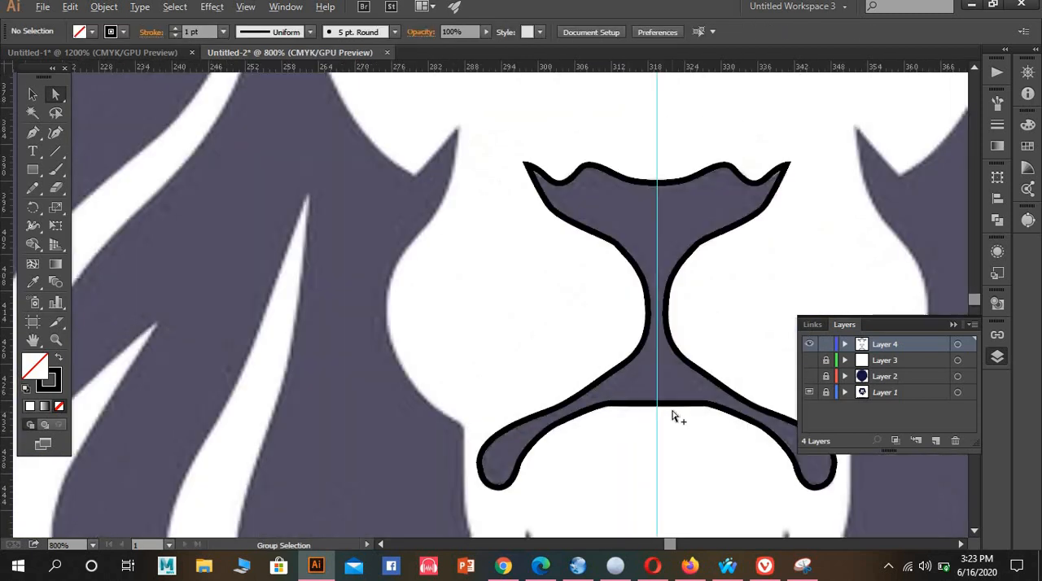
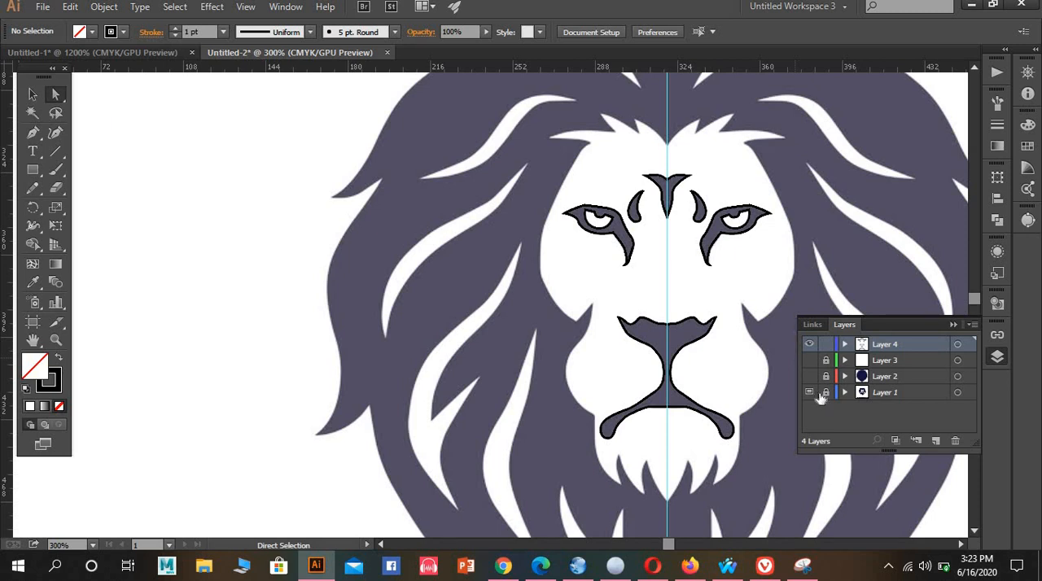
# Show Layer 3 with the white face and mane shapes and lock it against editing
pyautogui.click(810, 360)
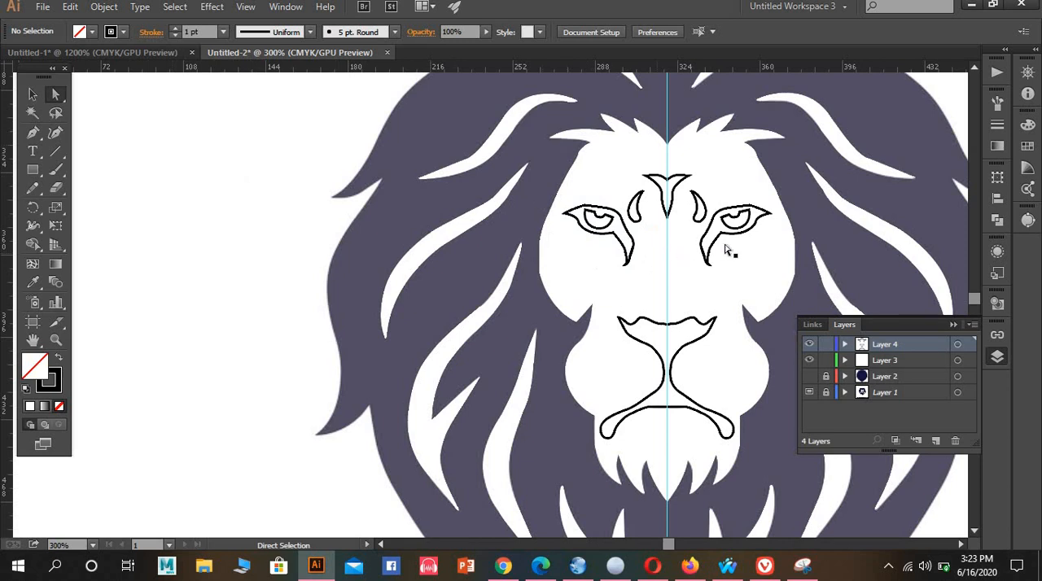
pyautogui.click(826, 360)
pyautogui.moveTo(535, 145); pyautogui.dragTo(558, 200)
pyautogui.press('space')
pyautogui.moveTo(798, 265); pyautogui.dragTo(546, 265)
pyautogui.scroll(1, 490, 282)
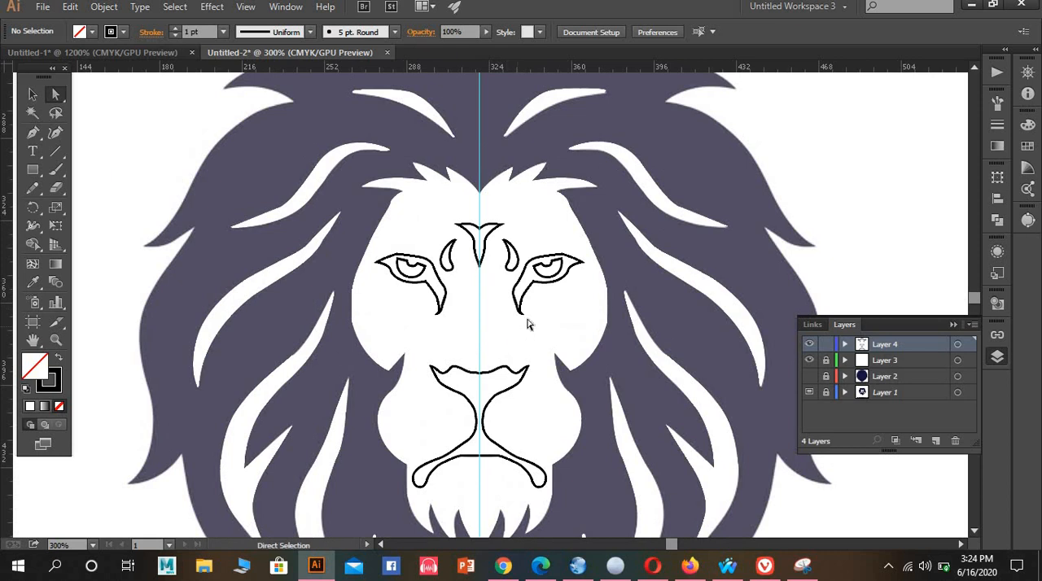
pyautogui.scroll(-2, 527, 319)
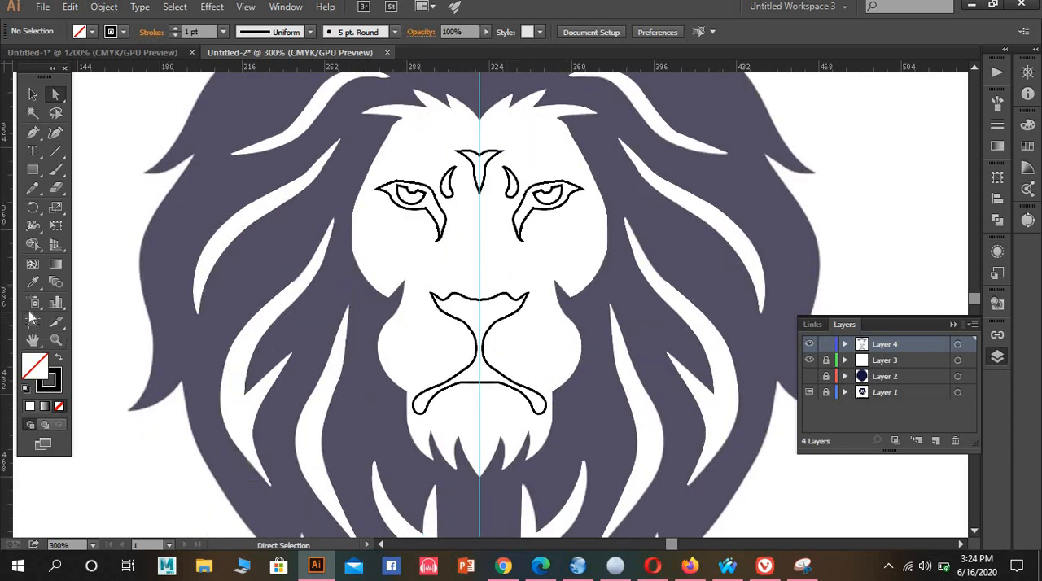
pyautogui.click(33, 243)
pyautogui.scroll(-1, 493, 322)
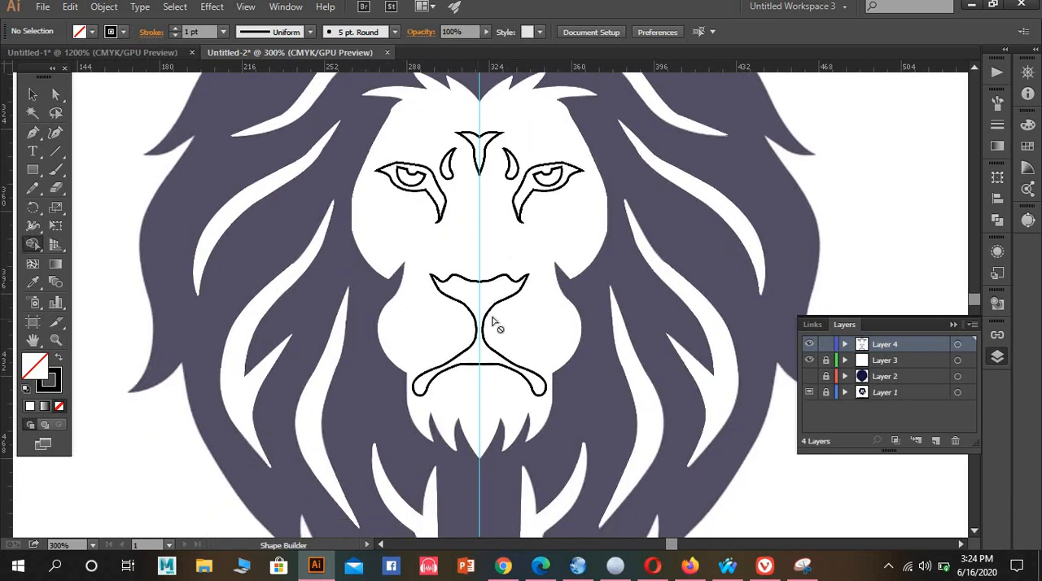
pyautogui.scroll(2, 478, 310)
pyautogui.scroll(2, 487, 364)
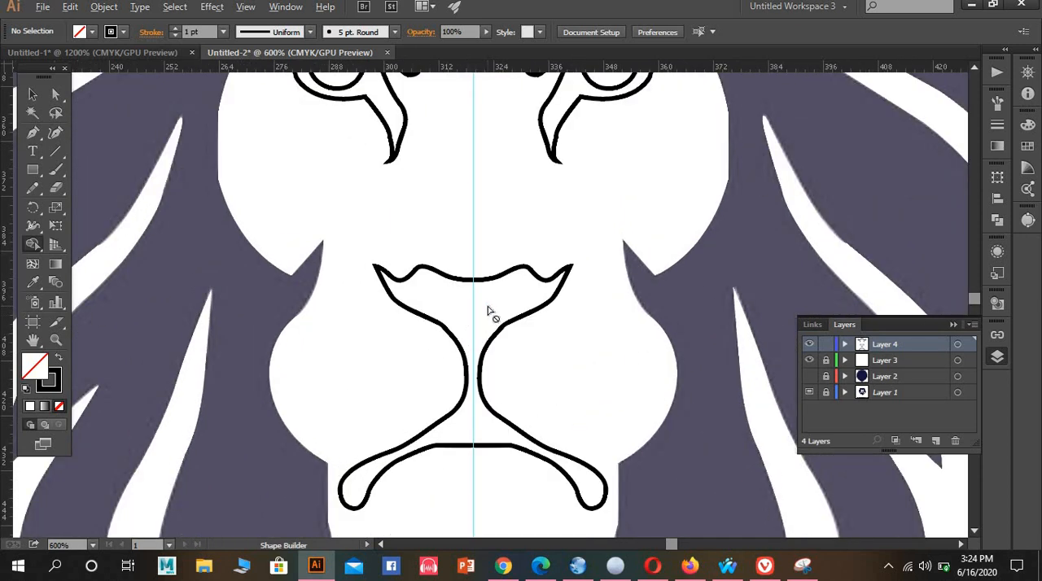
pyautogui.click(33, 95)
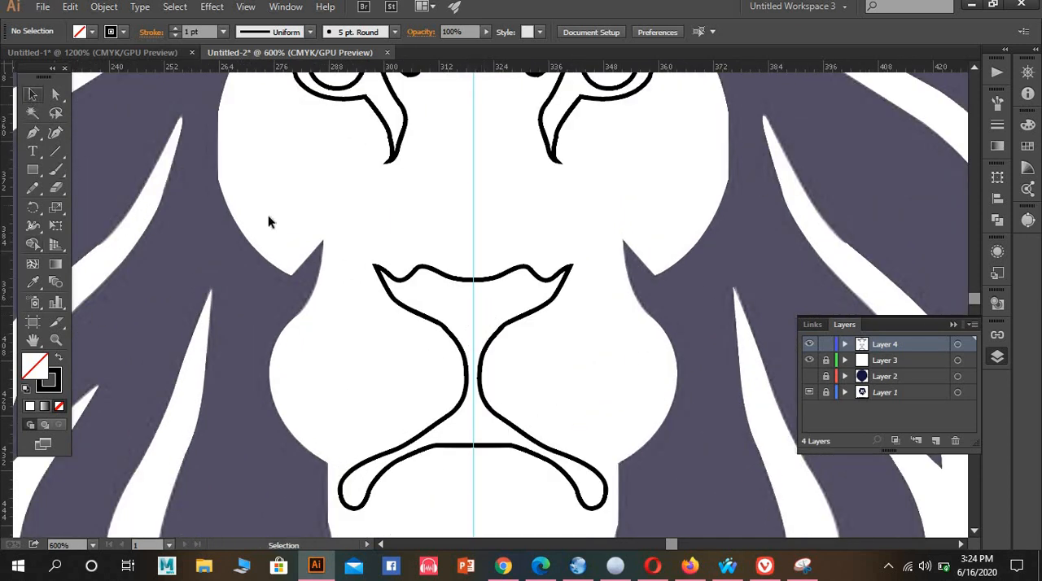
# Select the artwork on Layer 3 and Layer 4 together and subtract the nose-and-mouth shape from the white face with Shape Builder
pyautogui.scroll(-5, 323, 233)
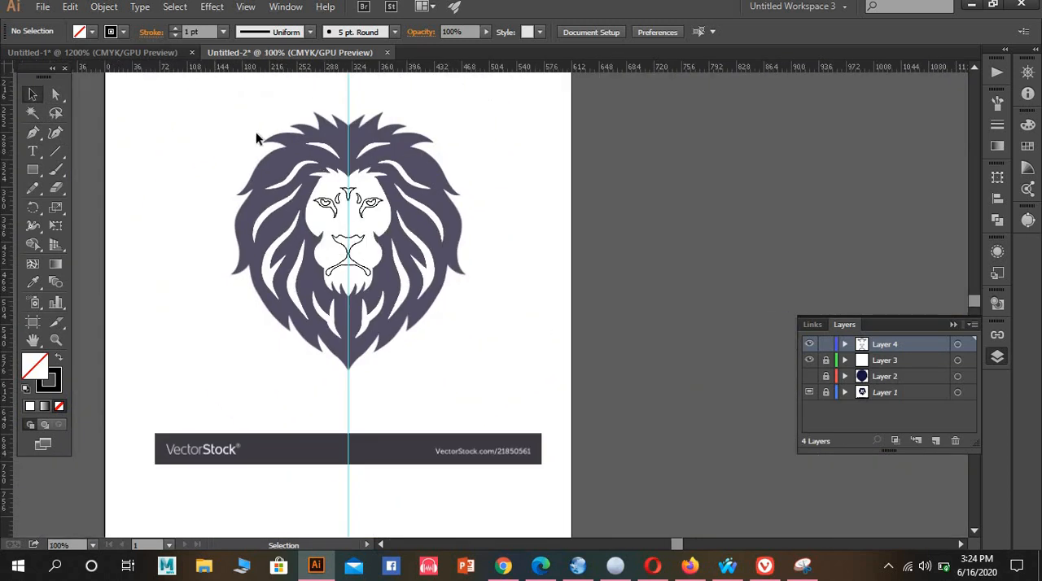
pyautogui.click(368, 266)
pyautogui.scroll(4, 351, 255)
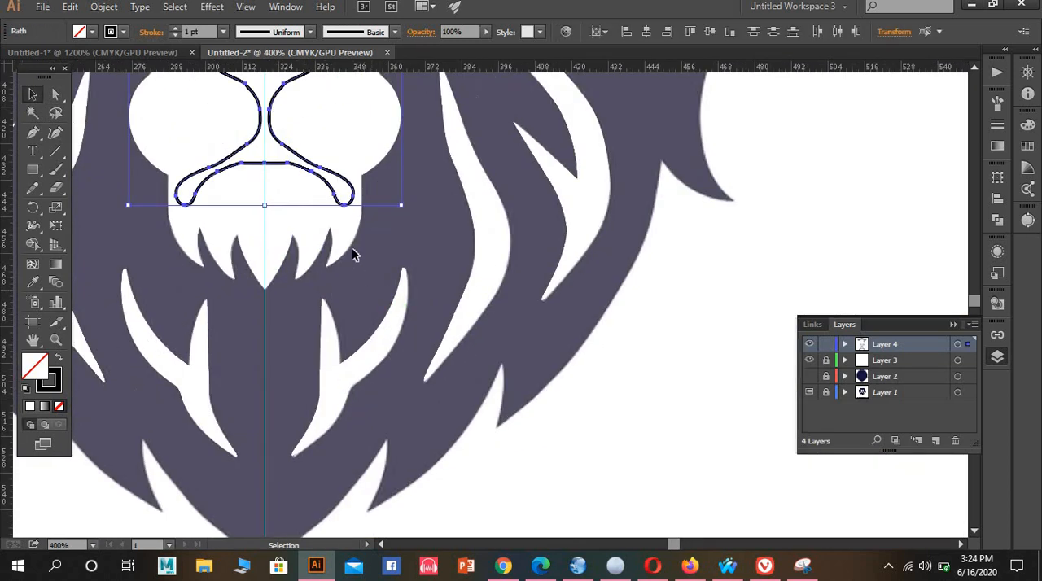
pyautogui.scroll(-3, 694, 357)
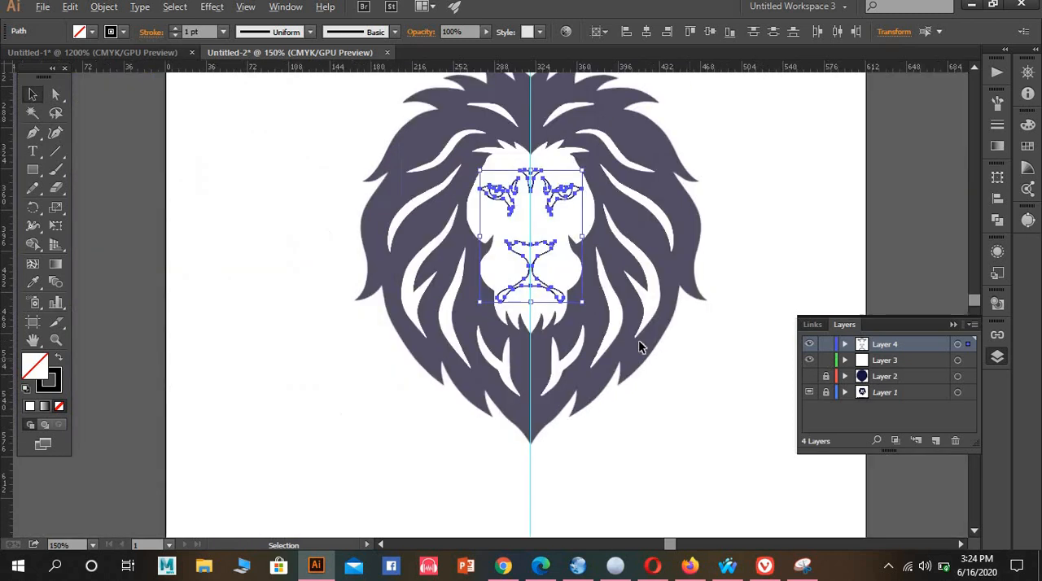
pyautogui.moveTo(312, 88); pyautogui.dragTo(712, 481)
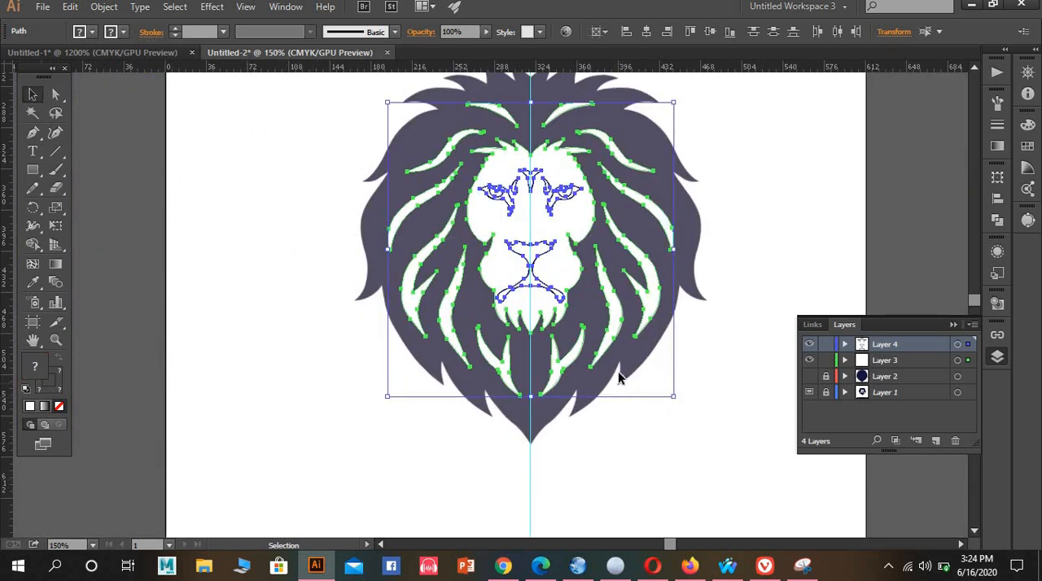
pyautogui.scroll(4, 623, 372)
pyautogui.moveTo(451, 244); pyautogui.dragTo(702, 572)
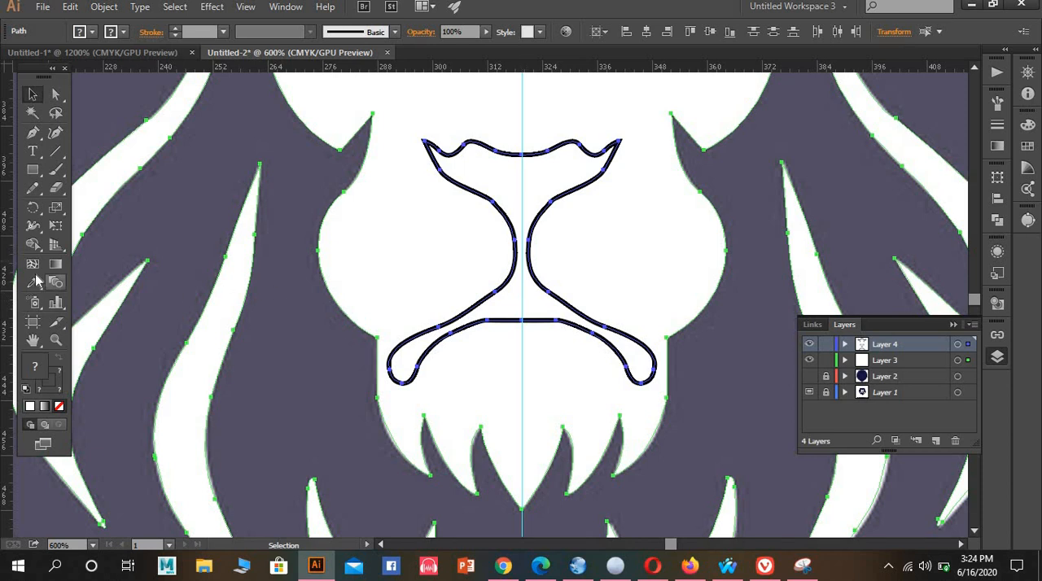
pyautogui.click(535, 310)
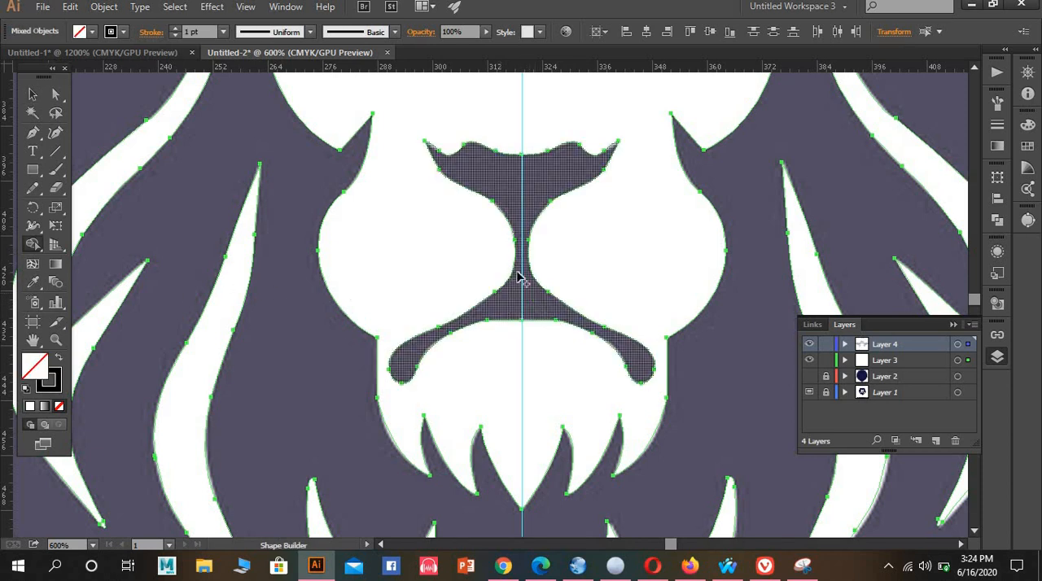
# Try to subtract the eye outlines, the two inner brow marks and the forehead marking from the white face with Shape Builder
pyautogui.scroll(5, 516, 274)
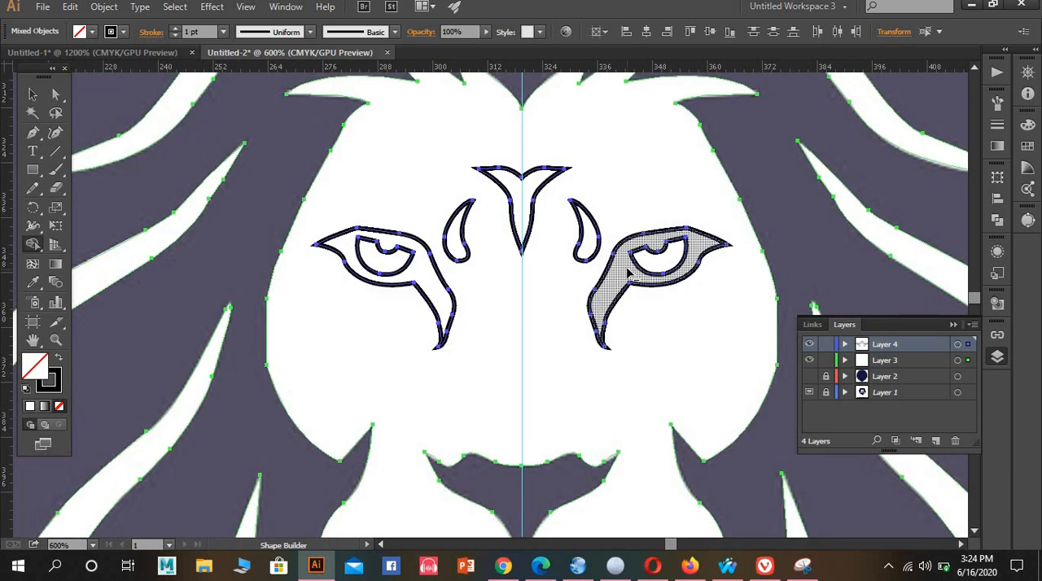
pyautogui.click(629, 273)
pyautogui.click(425, 279)
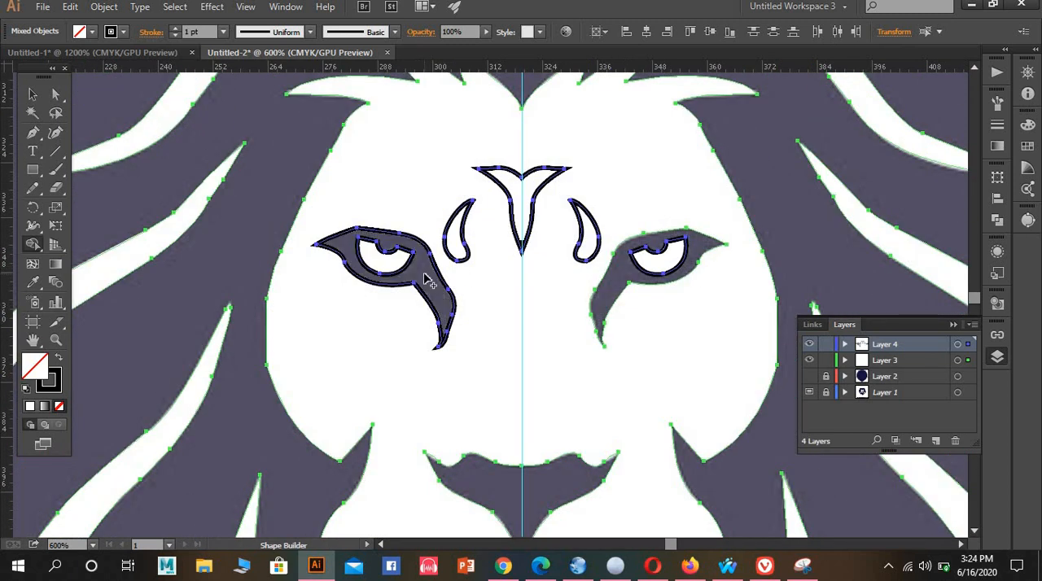
pyautogui.click(456, 248)
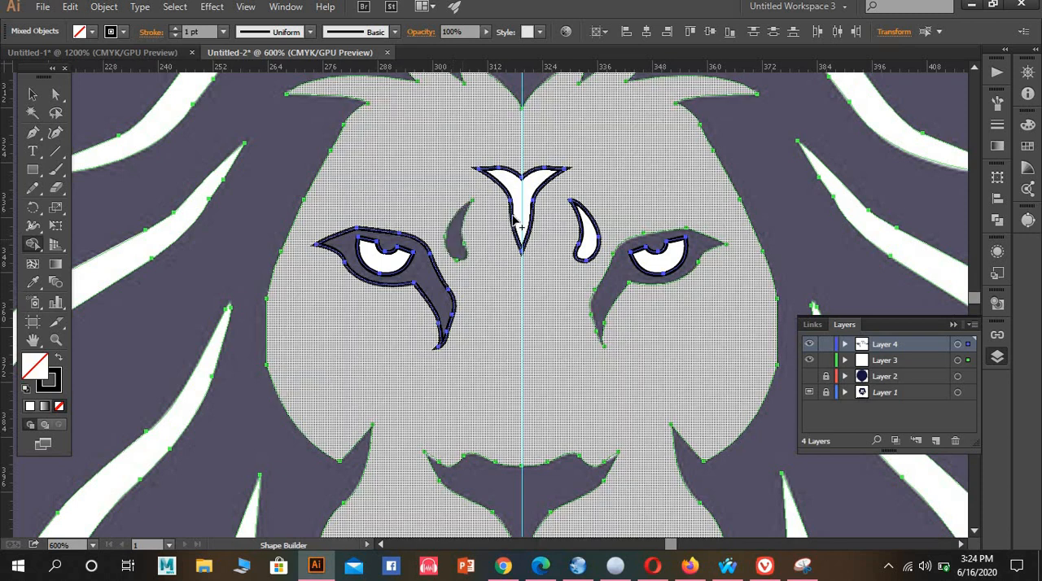
pyautogui.click(526, 212)
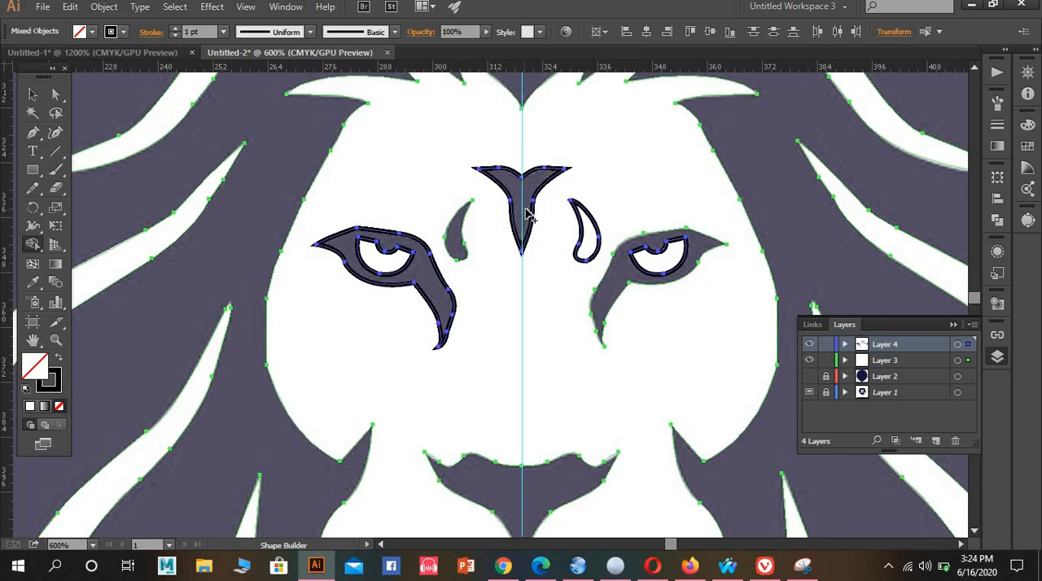
pyautogui.click(590, 245)
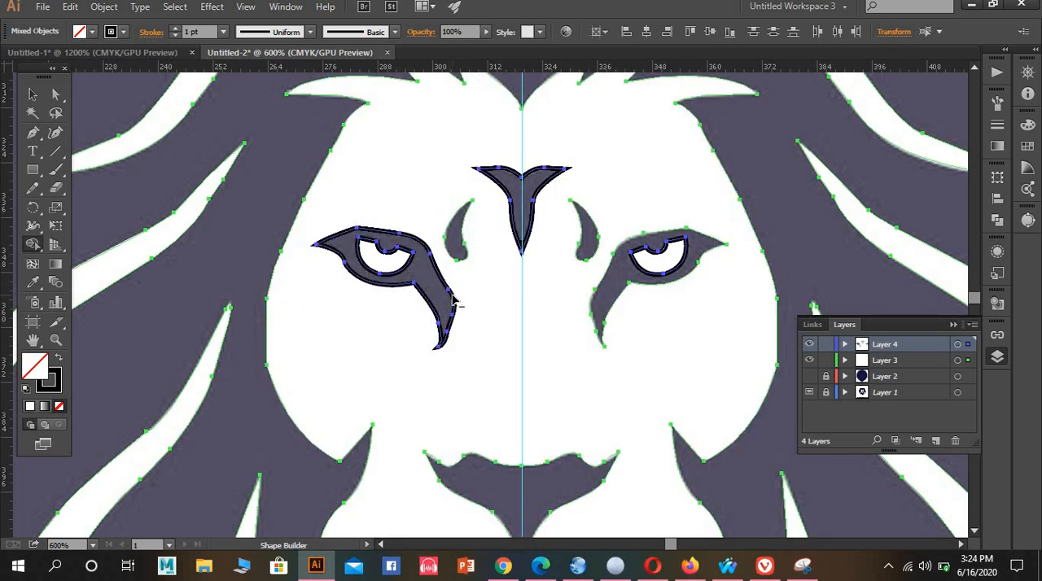
pyautogui.keyDown('alt'); pyautogui.click(453, 301); pyautogui.keyUp('alt')
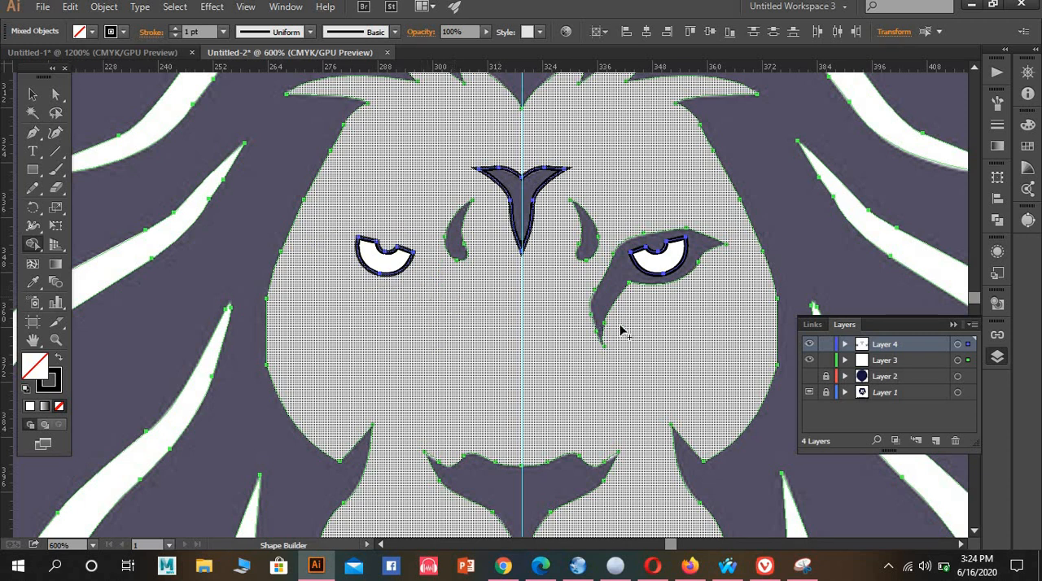
# Undo the eye, brow and forehead subtractions, keeping the nose-and-mouth cut-out
pyautogui.hotkey('ctrl', 'z')
pyautogui.hotkey('ctrl', 'z')
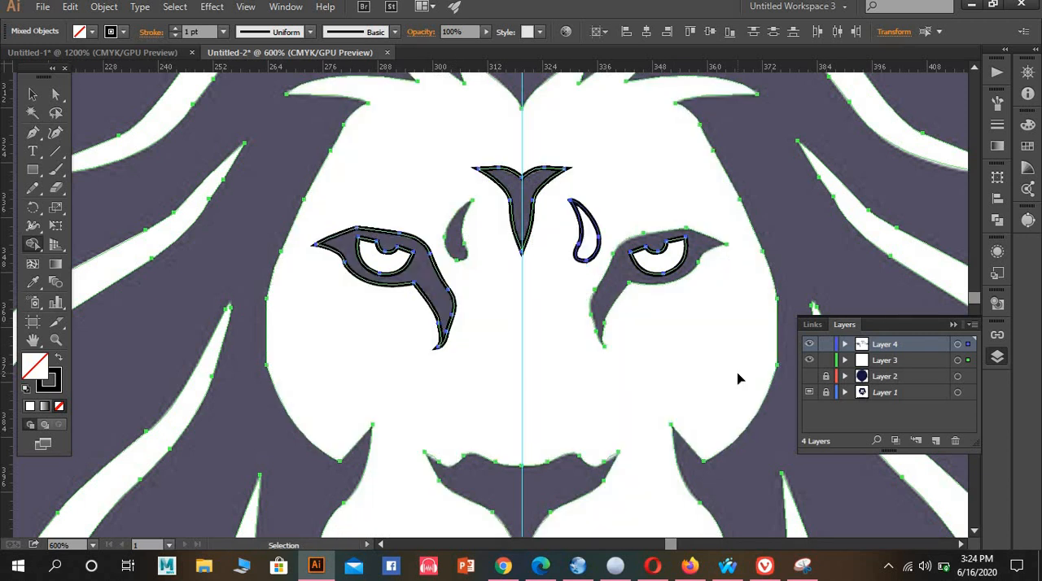
pyautogui.hotkey('ctrl', 'z')
pyautogui.hotkey('ctrl', 'z')
pyautogui.hotkey('ctrl', 'z')
pyautogui.hotkey('ctrl', 'z')
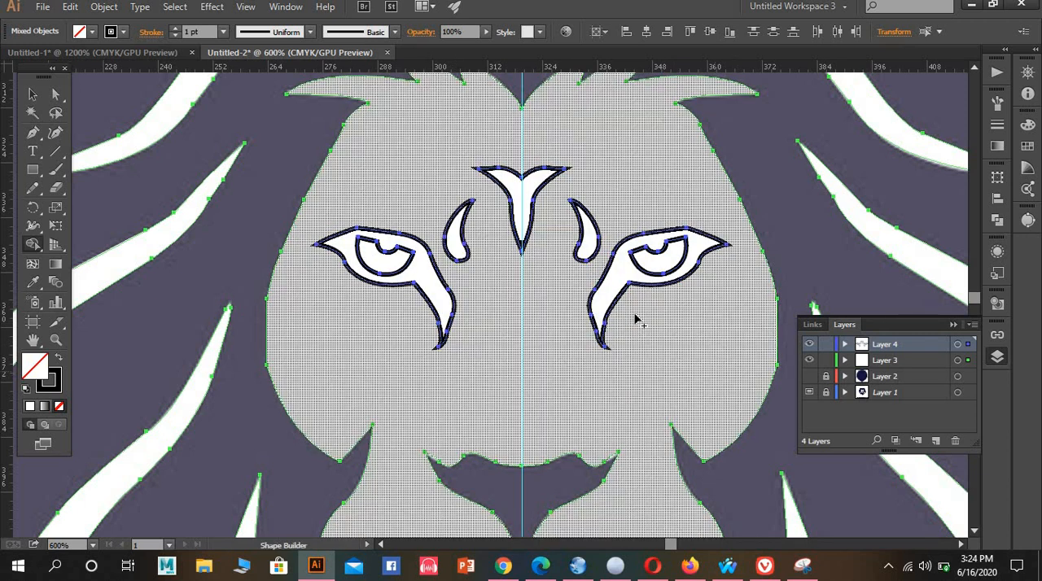
# Subtract both eye outlines, the inner brow marks and the forehead marking from the white face with Shape Builder, then deselect the artwork
pyautogui.click(614, 286)
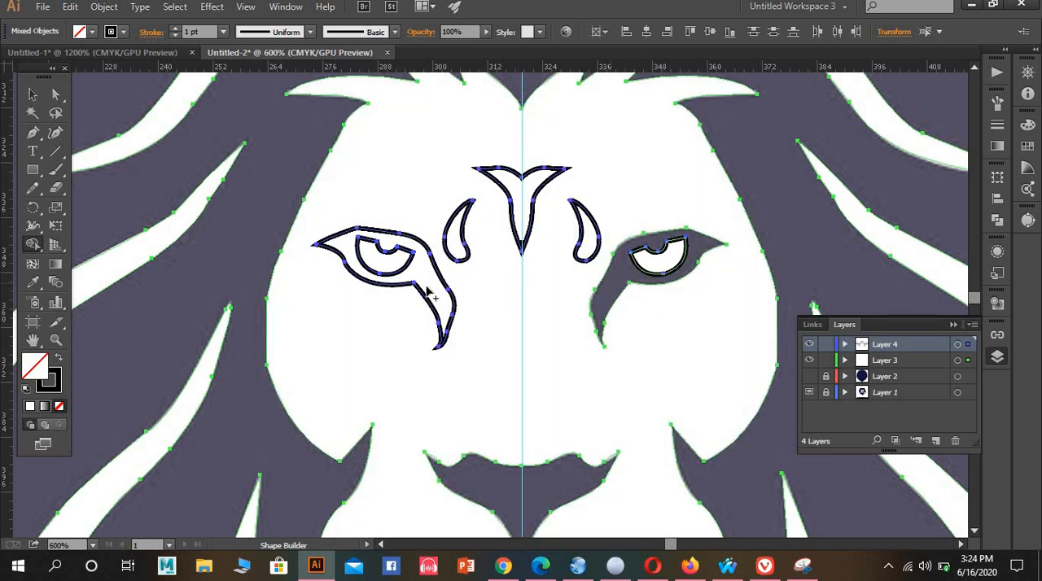
pyautogui.click(434, 289)
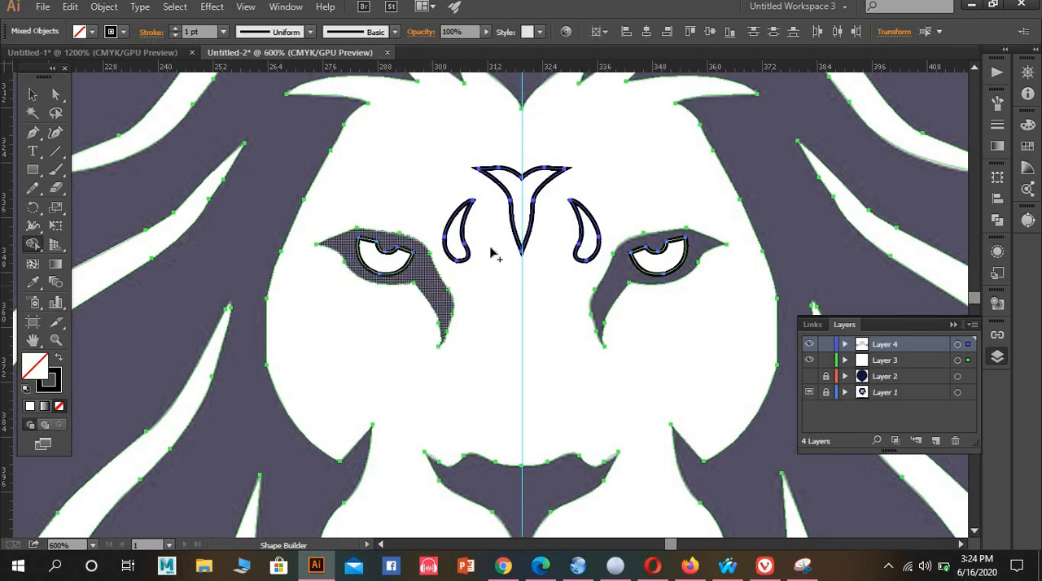
pyautogui.click(444, 244)
pyautogui.click(530, 215)
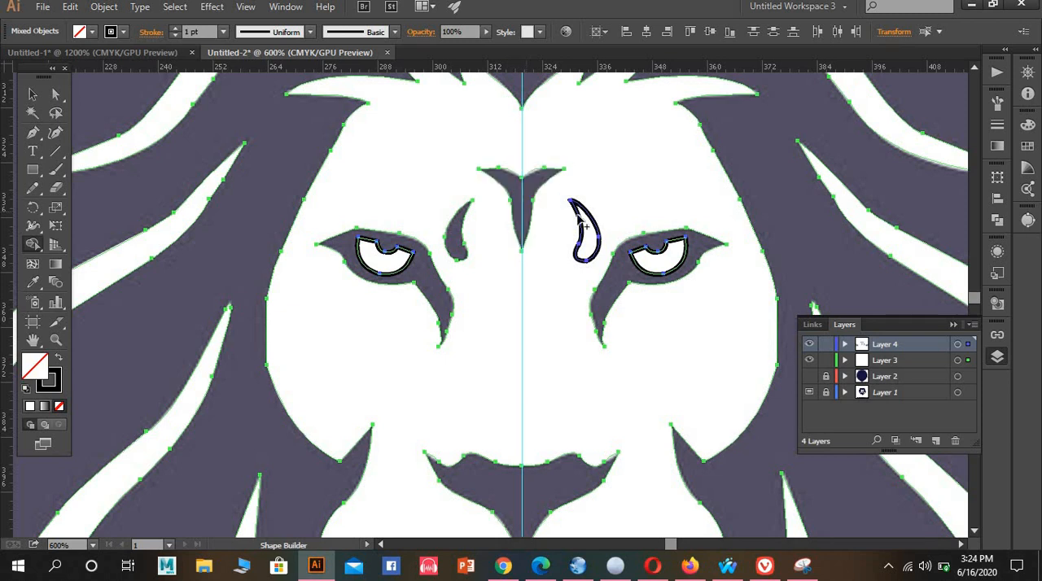
pyautogui.click(589, 236)
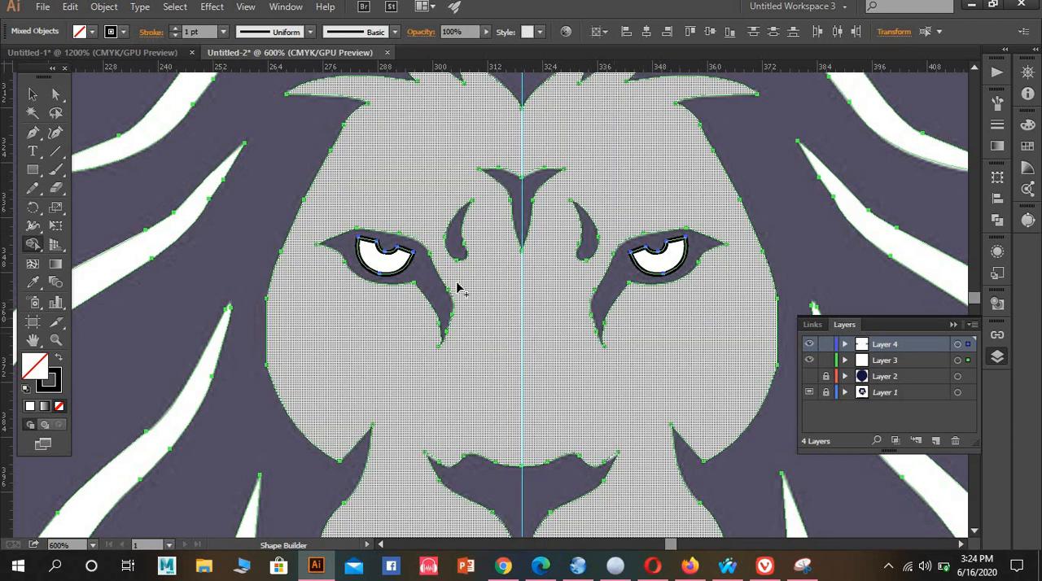
pyautogui.scroll(-2, 465, 275)
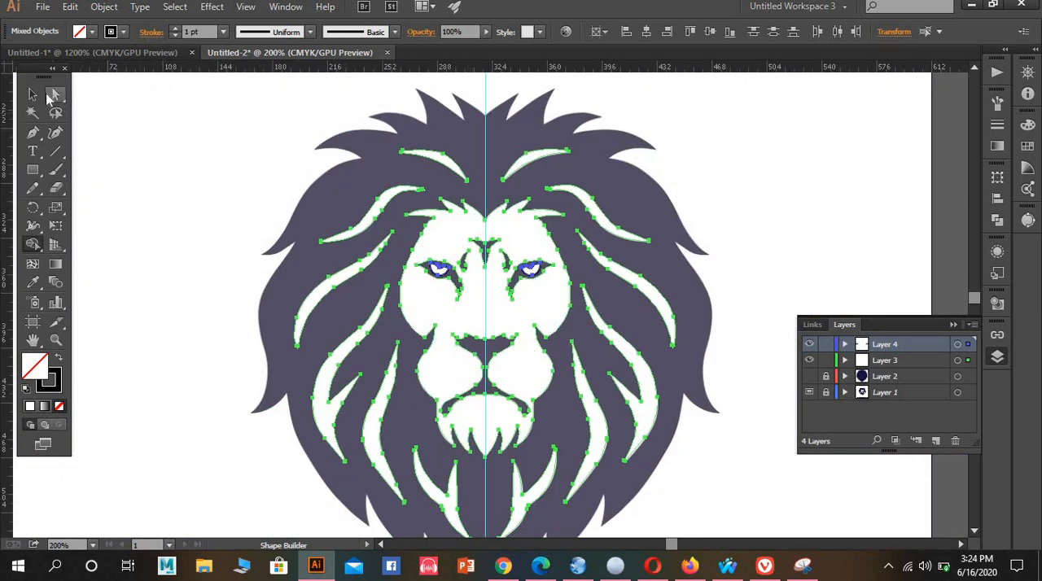
pyautogui.click(33, 94)
pyautogui.click(180, 126)
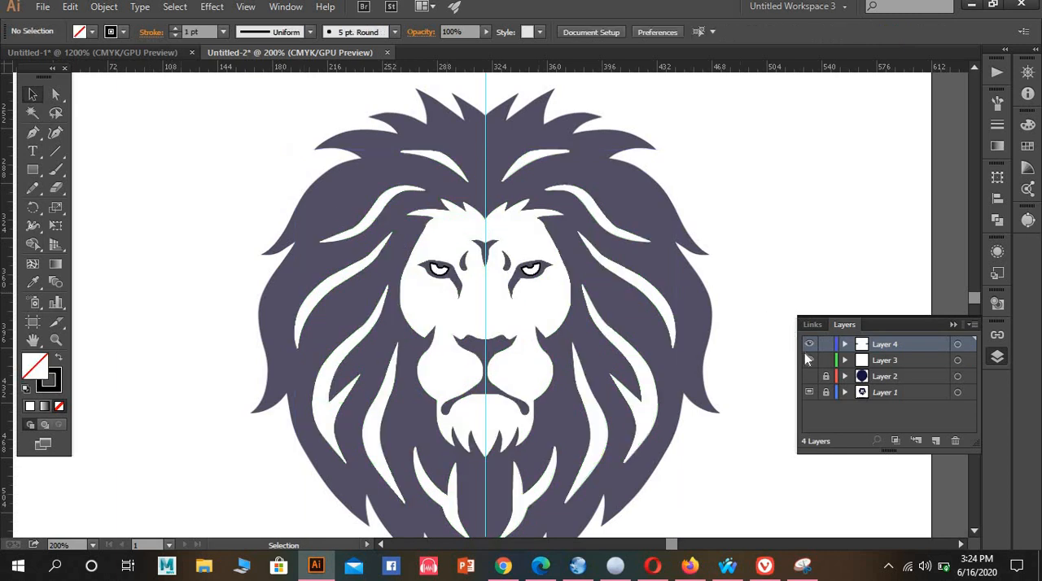
# Lock Layer 3 so that only the remaining Layer 4 shapes can be edited
pyautogui.press('alt')
pyautogui.scroll(-2, 562, 344)
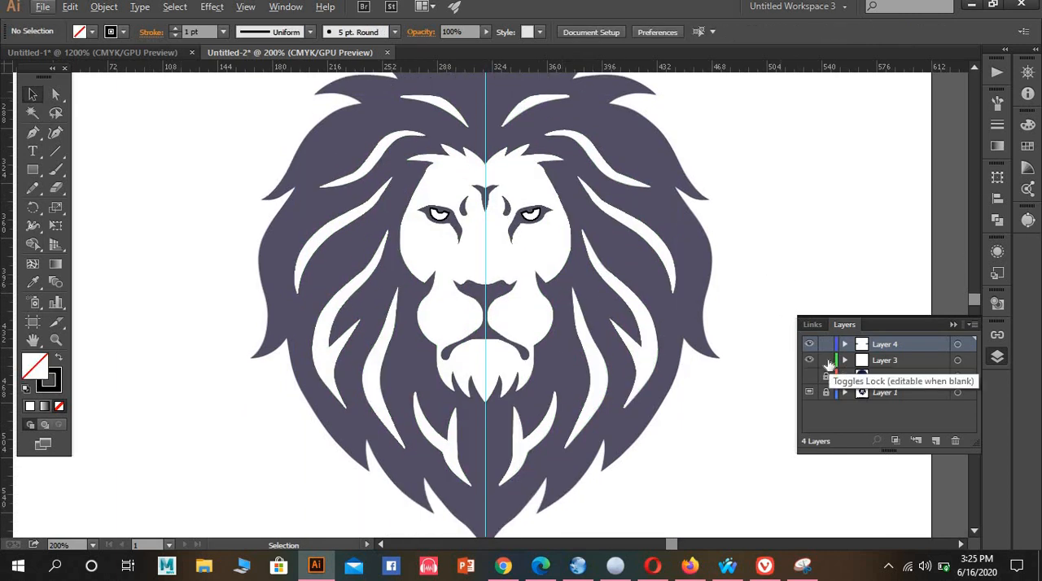
pyautogui.click(827, 360)
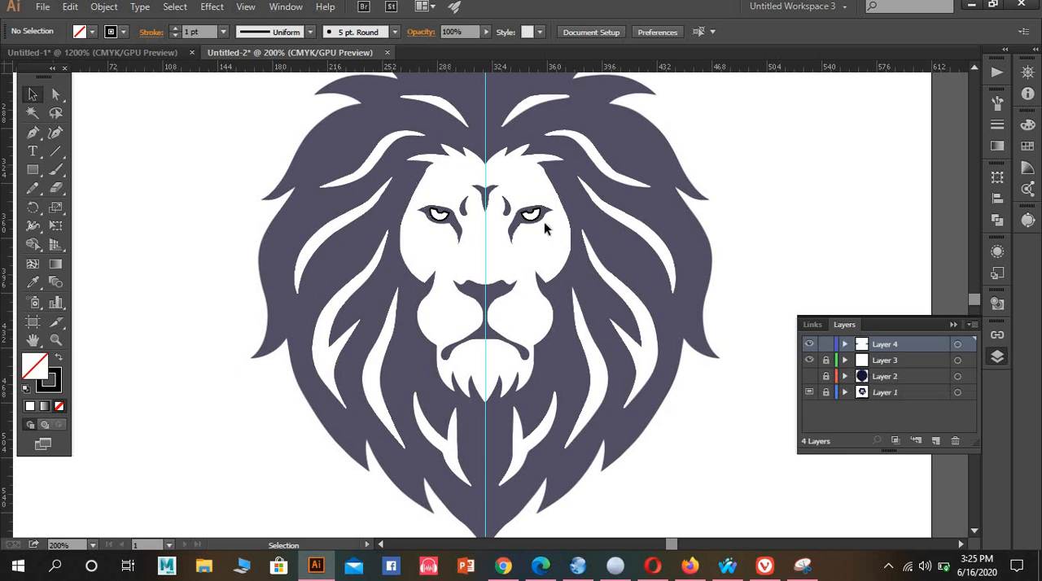
# Copy the face's white fill and no stroke onto the inner shape of the right-hand eye with the Eyedropper
pyautogui.scroll(3, 544, 228)
pyautogui.click(491, 196)
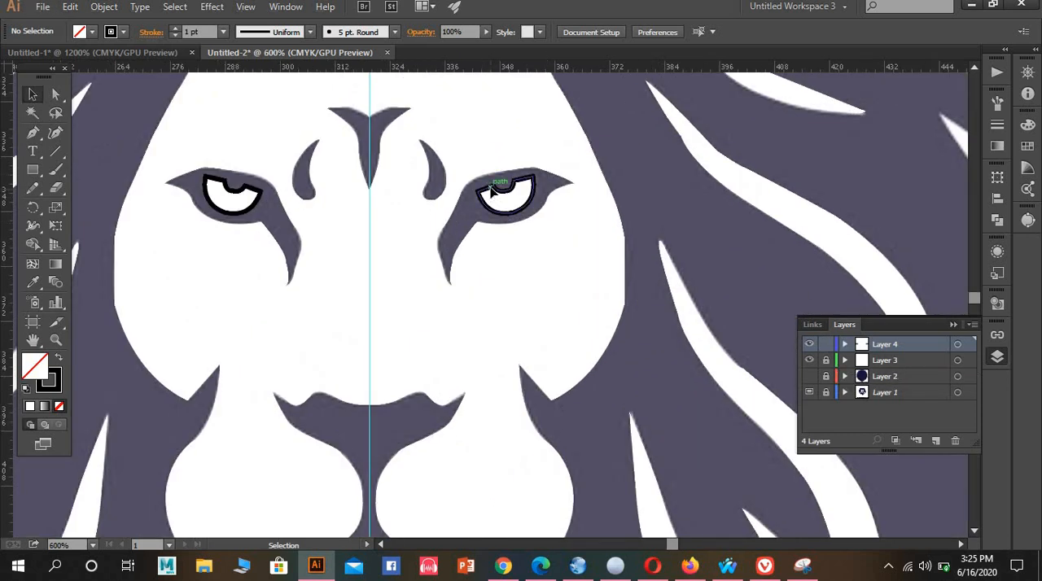
pyautogui.click(32, 282)
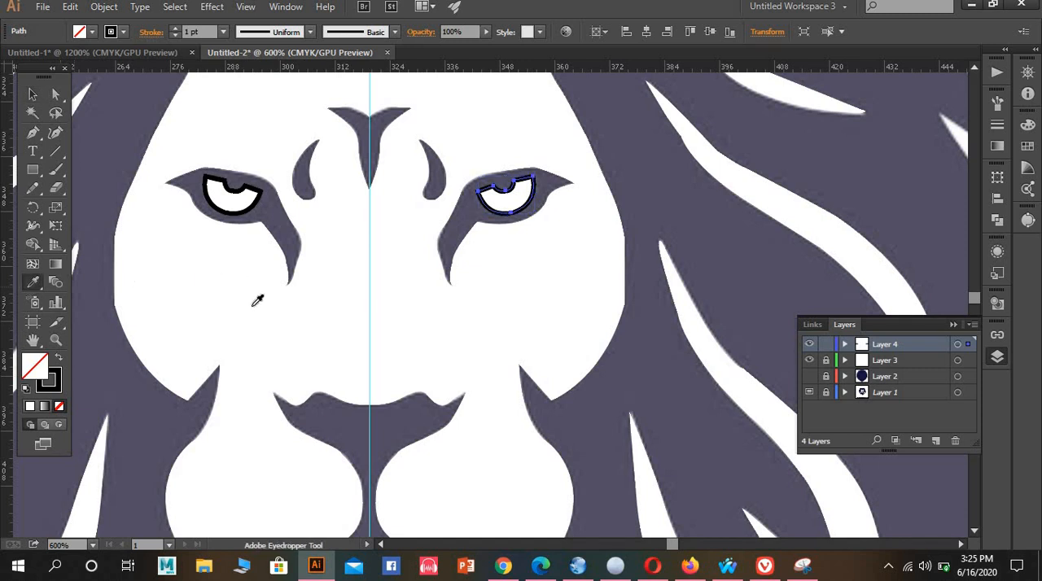
pyautogui.click(252, 307)
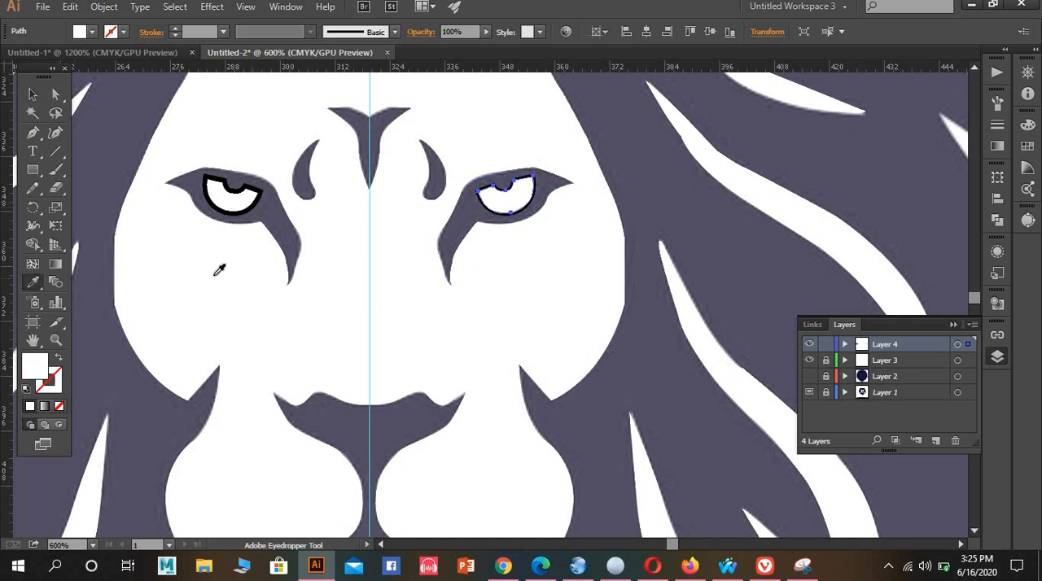
pyautogui.press('v')
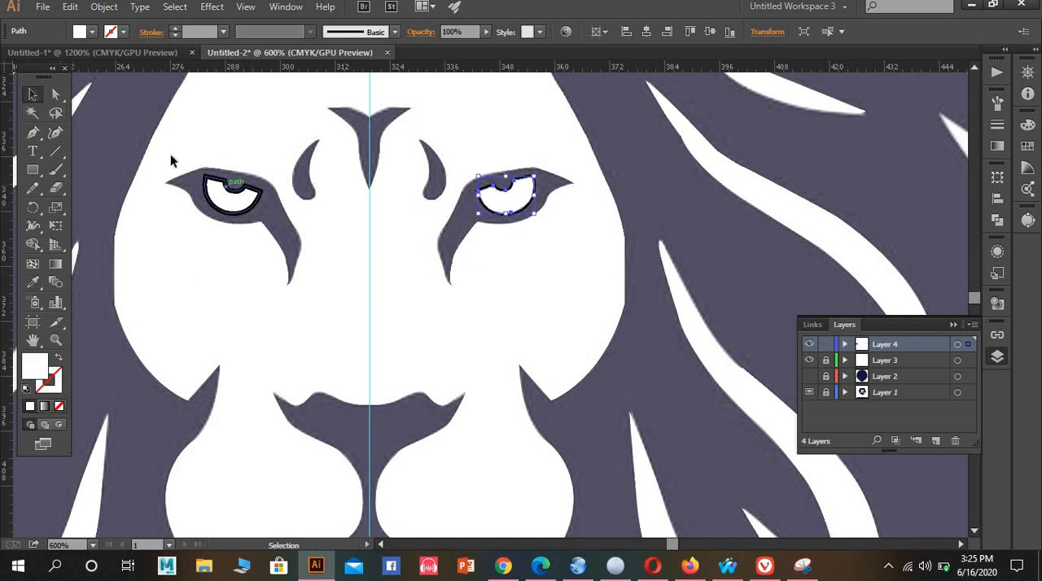
# Select the inner shapes of both eyes, apply the face's white fill without stroke using the Eyedropper, and deselect them
pyautogui.moveTo(174, 163); pyautogui.dragTo(551, 283)
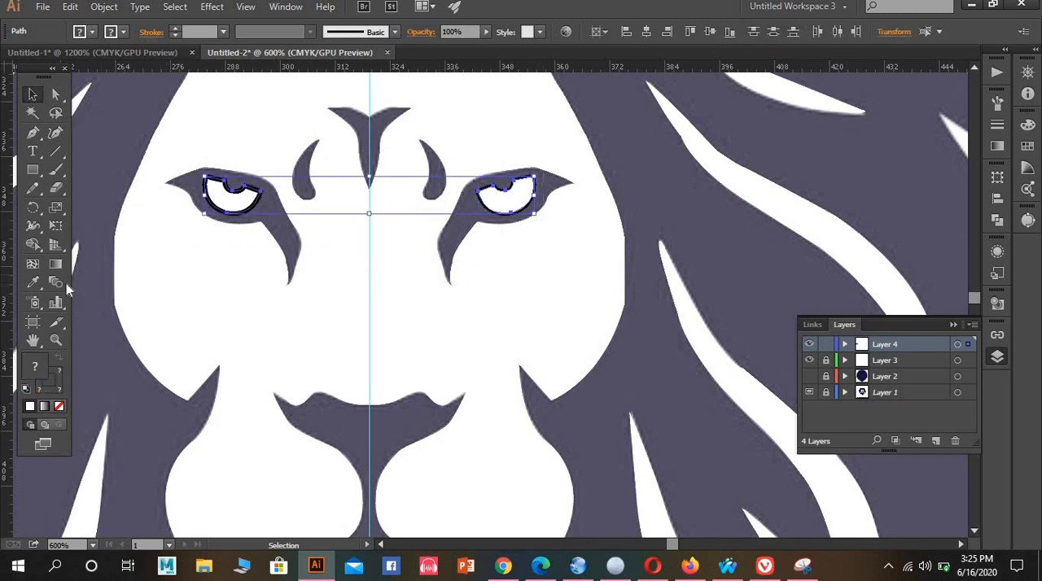
pyautogui.click(33, 282)
pyautogui.click(261, 273)
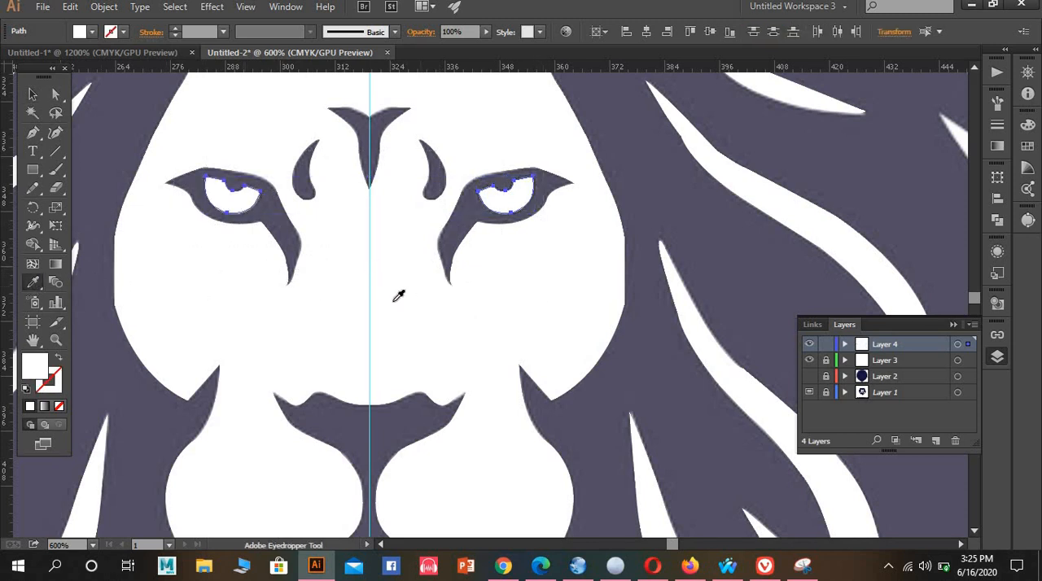
pyautogui.click(34, 94)
pyautogui.click(261, 152)
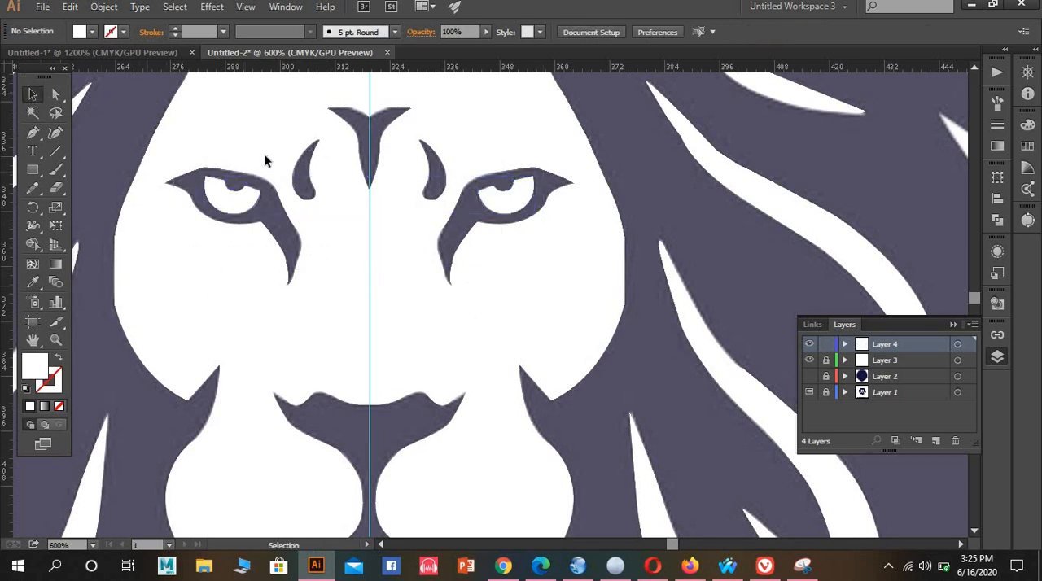
# Make Layer 2 with the navy mane shape visible again and lock Layer 4
pyautogui.scroll(-3, 264, 155)
pyautogui.moveTo(567, 286); pyautogui.dragTo(678, 355)
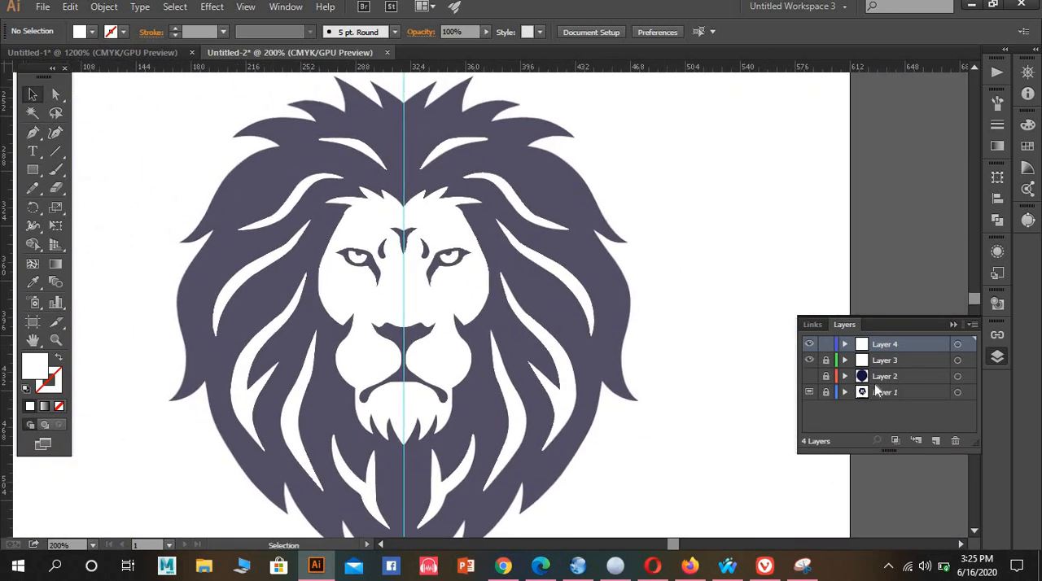
pyautogui.click(810, 376)
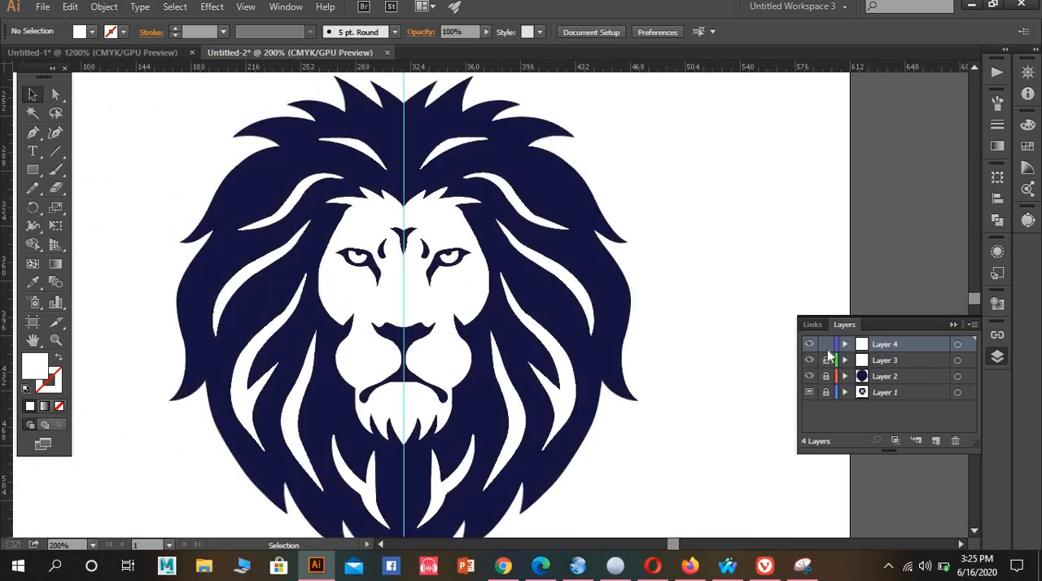
pyautogui.click(826, 345)
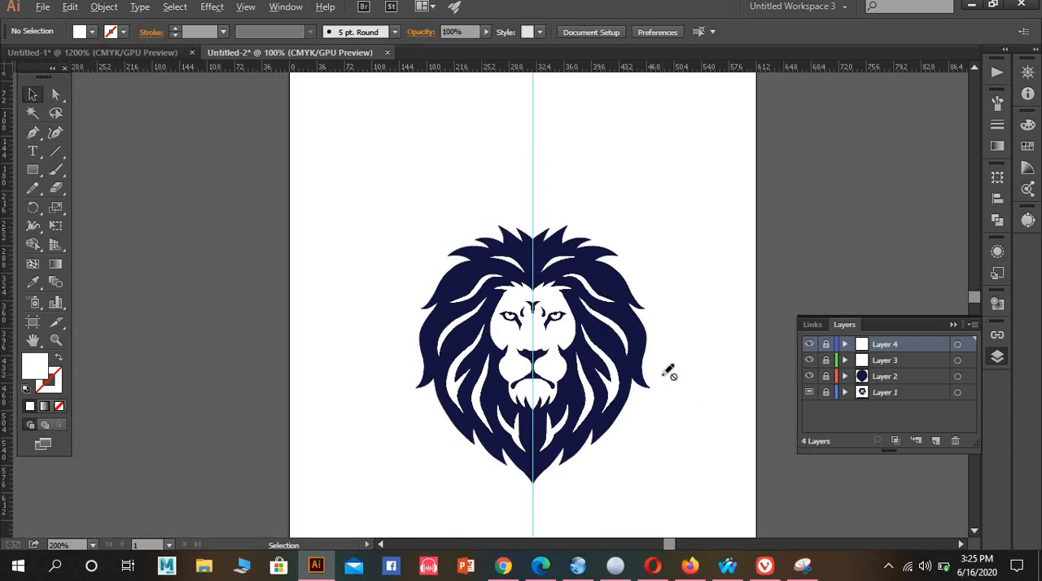
pyautogui.scroll(-2, 663, 378)
pyautogui.scroll(-2, 644, 407)
pyautogui.scroll(4, 644, 407)
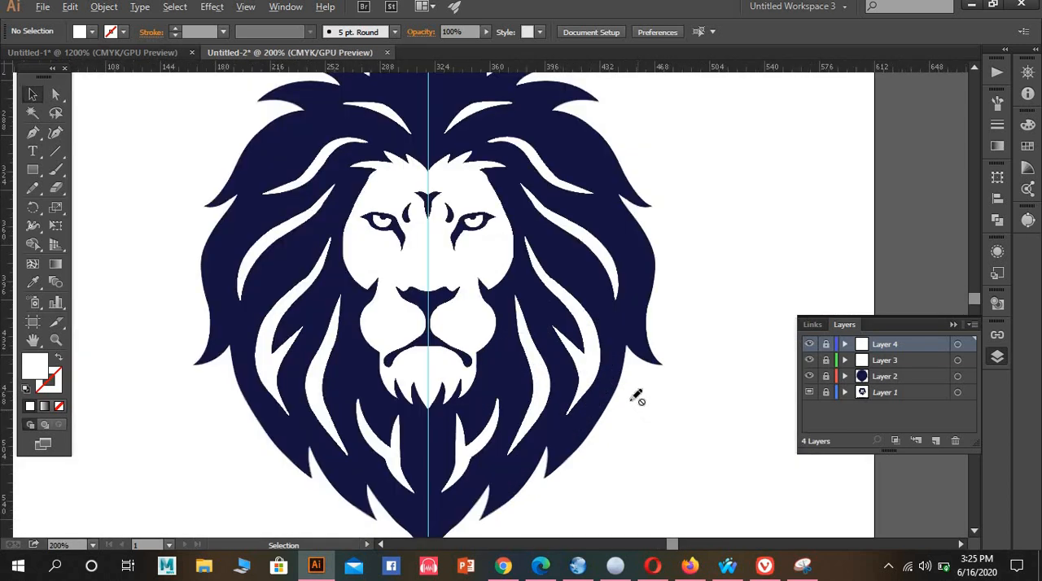
pyautogui.scroll(-2, 461, 389)
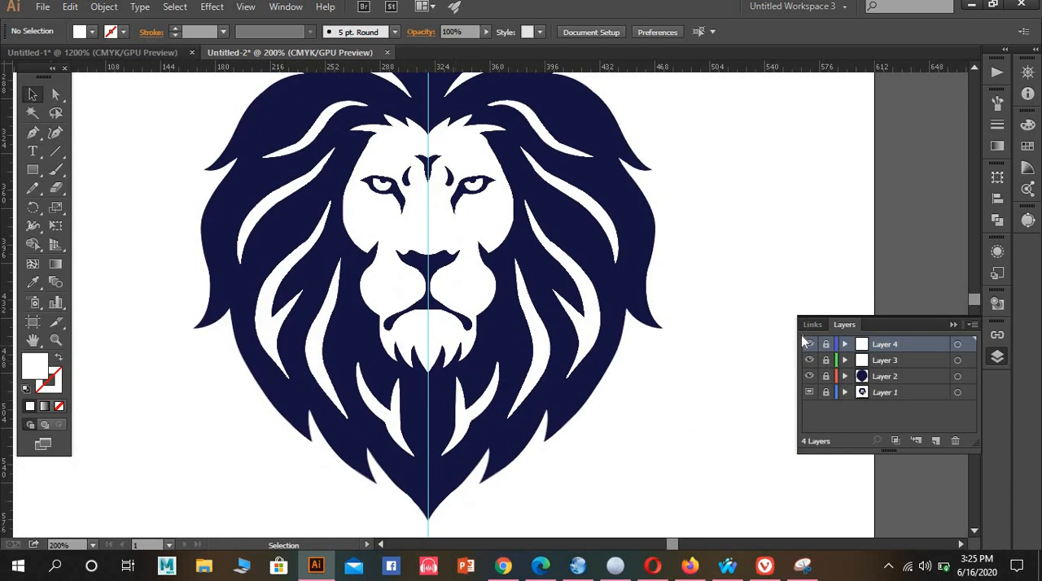
pyautogui.scroll(-3, 668, 438)
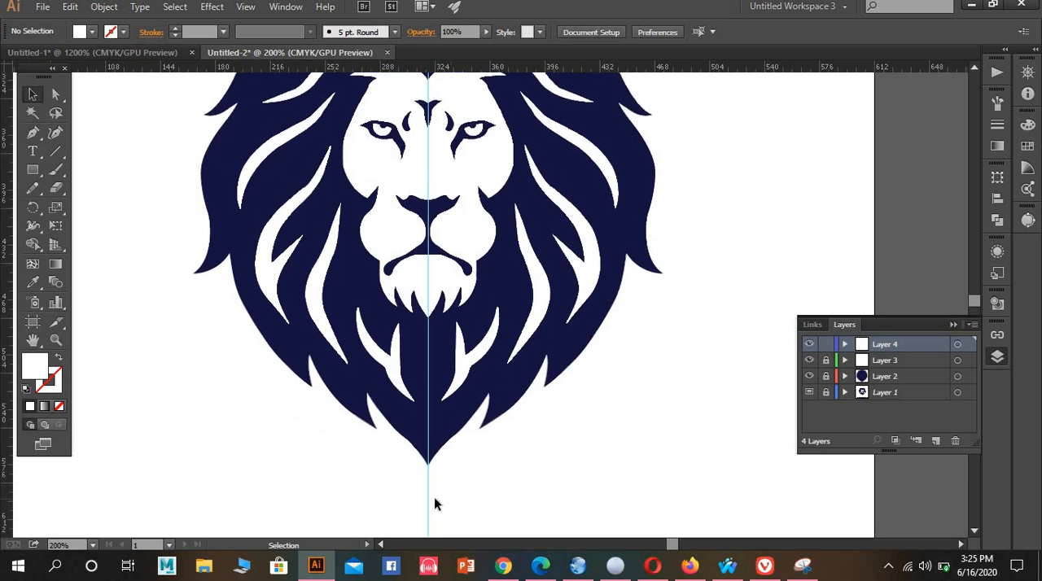
# Hide the guides so the vertical centre line no longer crosses the lion head
pyautogui.rightClick(427, 505)
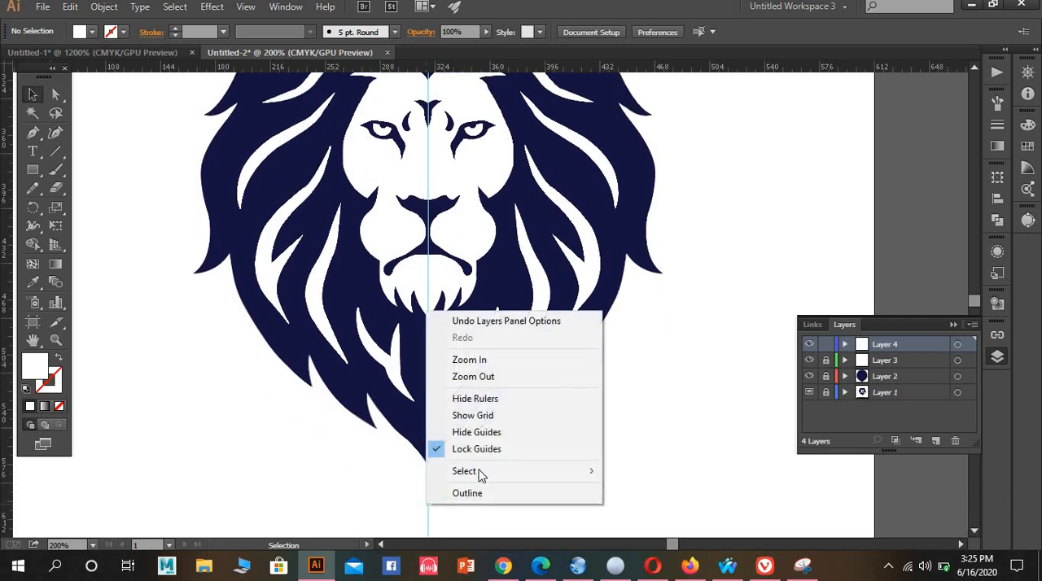
pyautogui.click(501, 427)
pyautogui.hotkey('ctrl', '1')
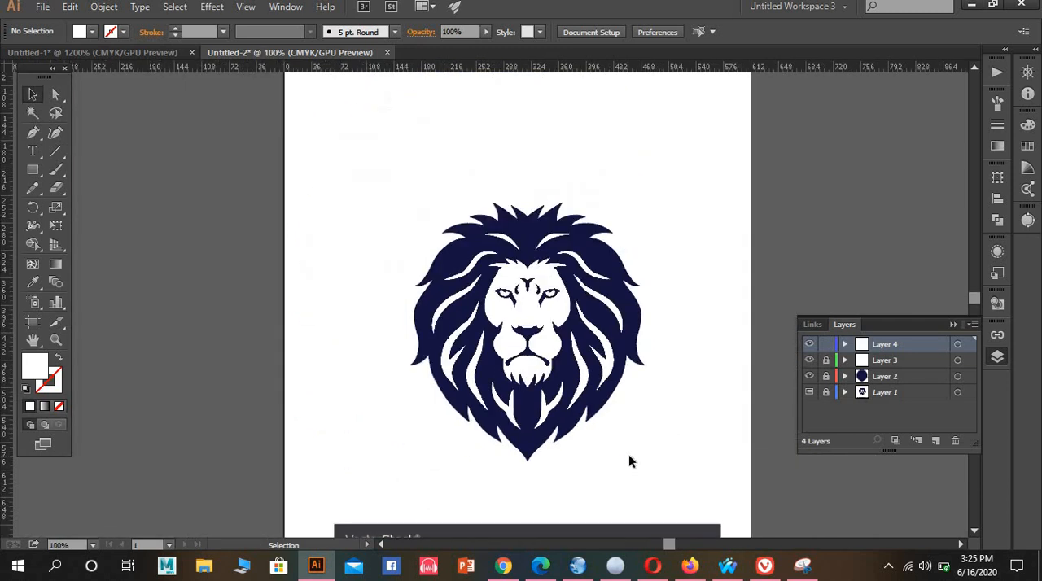
pyautogui.scroll(1, 628, 457)
pyautogui.scroll(-2, 630, 464)
pyautogui.scroll(2, 632, 470)
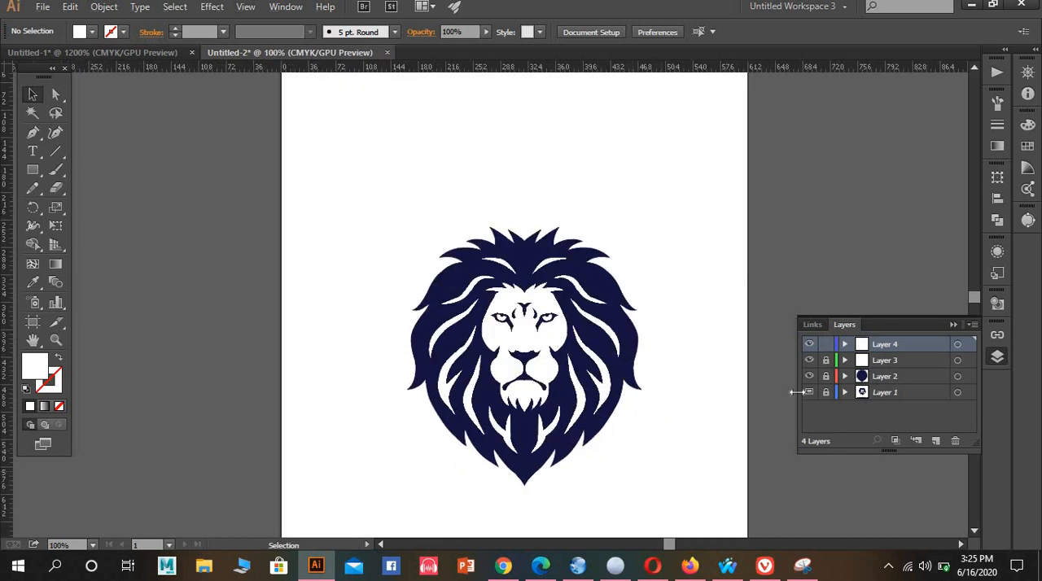
# Unlock Layers 2 and 3, then group all the lion artwork from Layers 2, 3 and 4
pyautogui.click(826, 360)
pyautogui.moveTo(355, 186); pyautogui.dragTo(706, 511)
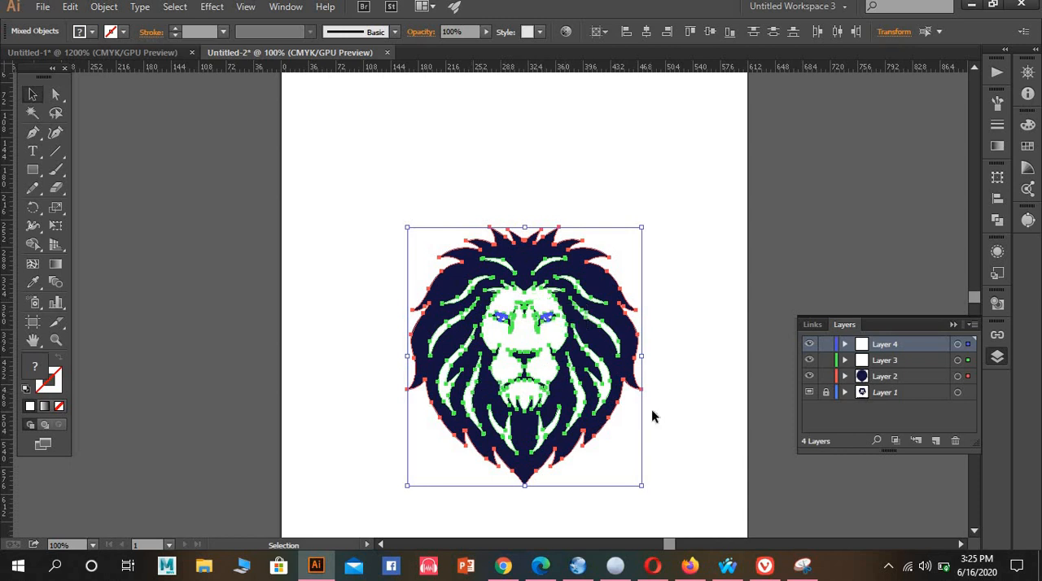
pyautogui.rightClick(674, 412)
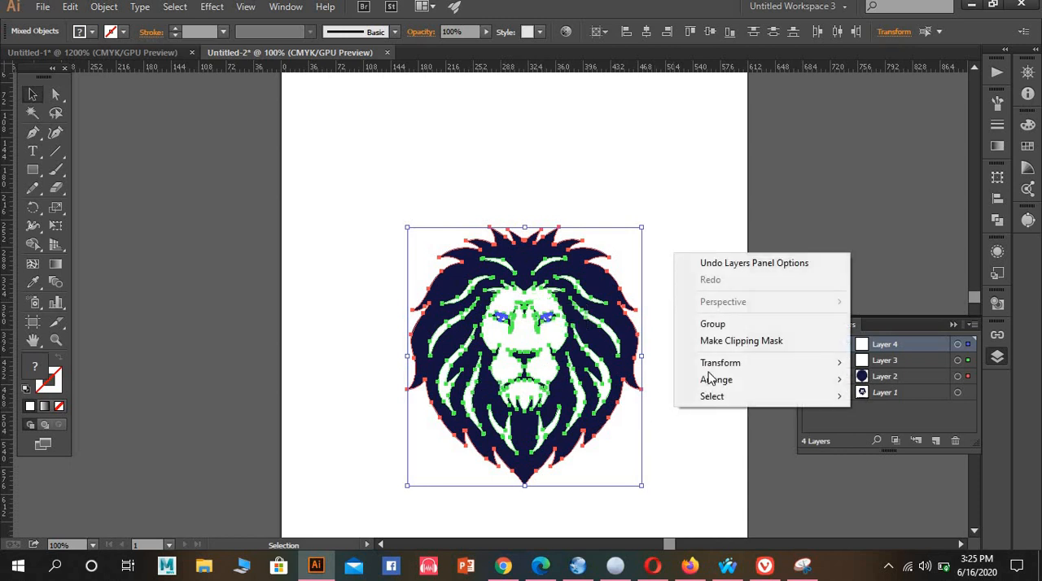
pyautogui.click(713, 324)
pyautogui.click(700, 358)
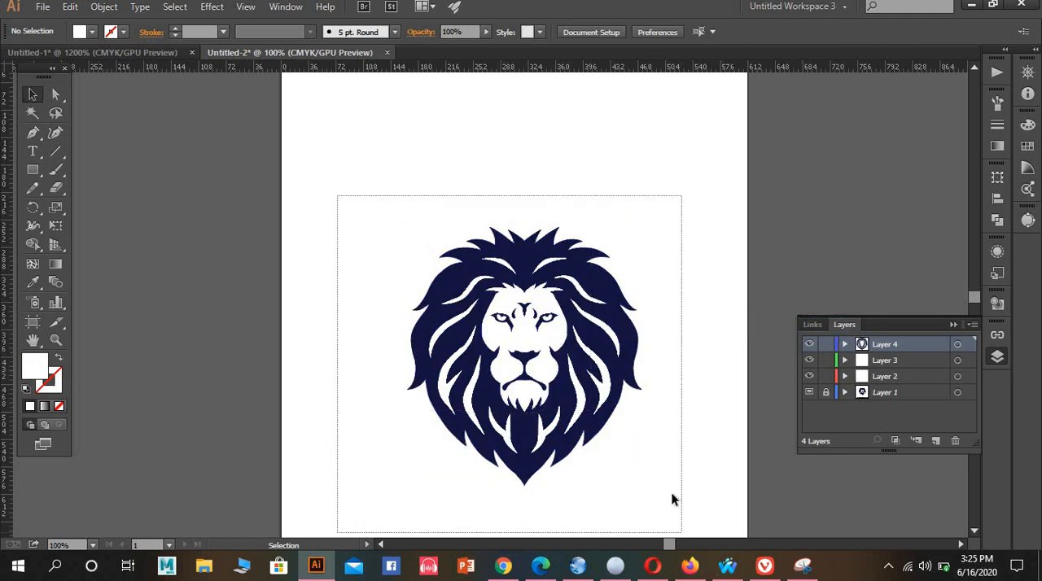
# Move the grouped lion head off the artboard to uncover the reference image
pyautogui.moveTo(673, 499); pyautogui.dragTo(681, 532)
pyautogui.moveTo(587, 407); pyautogui.dragTo(954, 218)
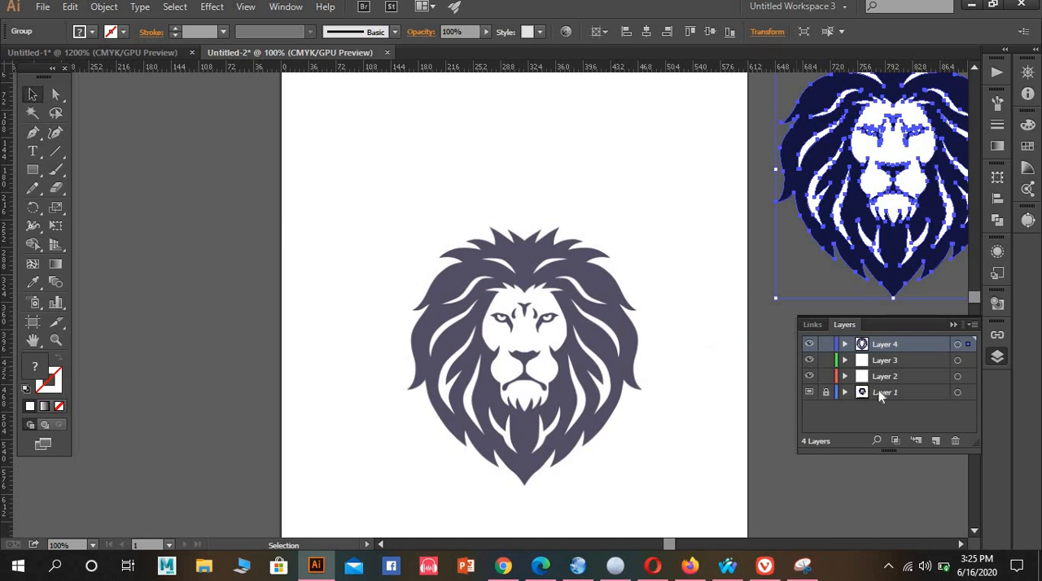
pyautogui.click(900, 392)
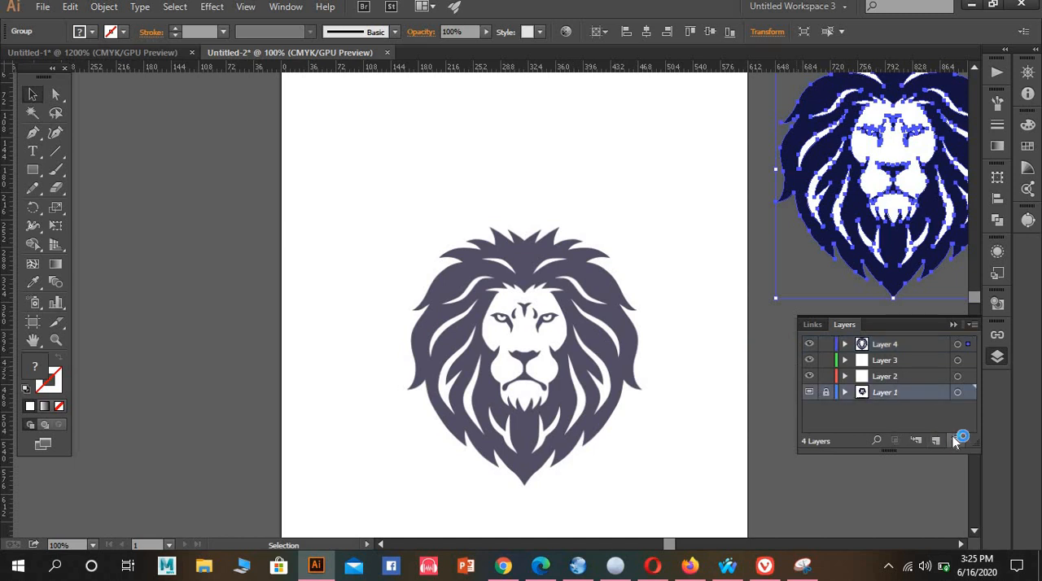
pyautogui.click(955, 441)
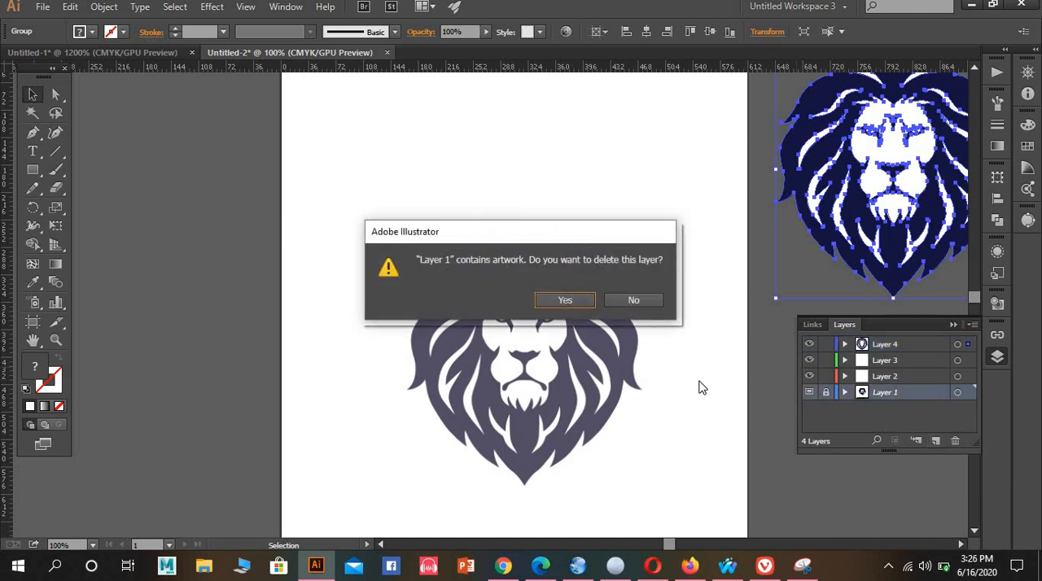
pyautogui.click(631, 300)
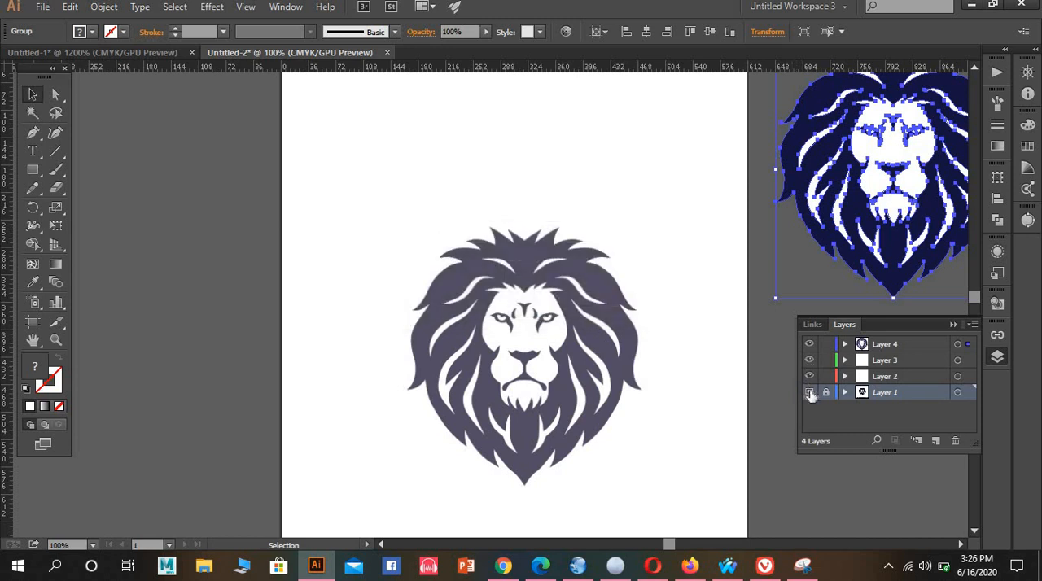
# Hide Layer 1 with the reference image and move the grouped lion head back onto the artboard
pyautogui.click(809, 392)
pyautogui.moveTo(895, 236); pyautogui.dragTo(505, 344)
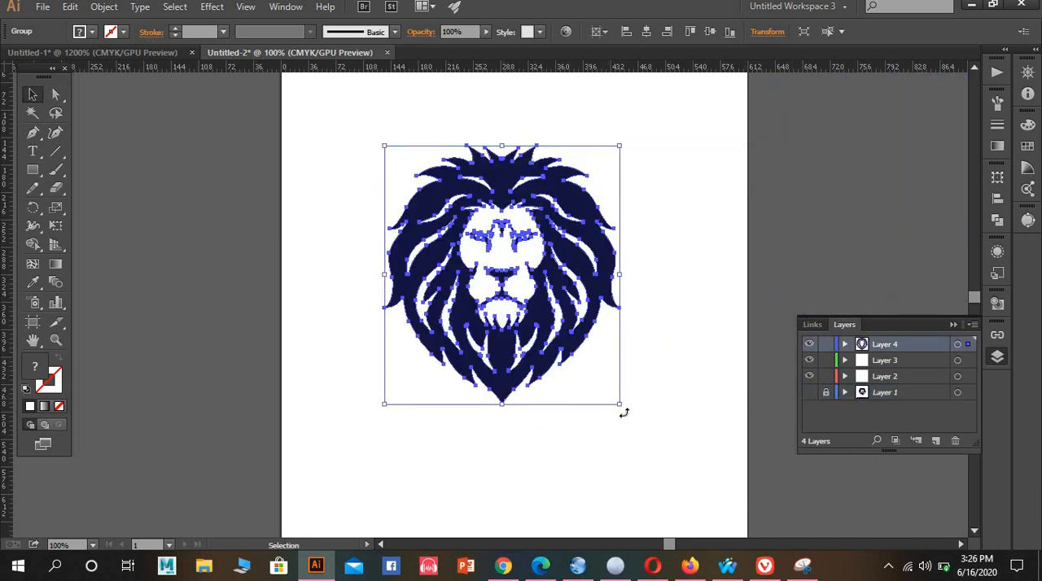
pyautogui.moveTo(625, 414); pyautogui.dragTo(769, 542)
pyautogui.press('super')
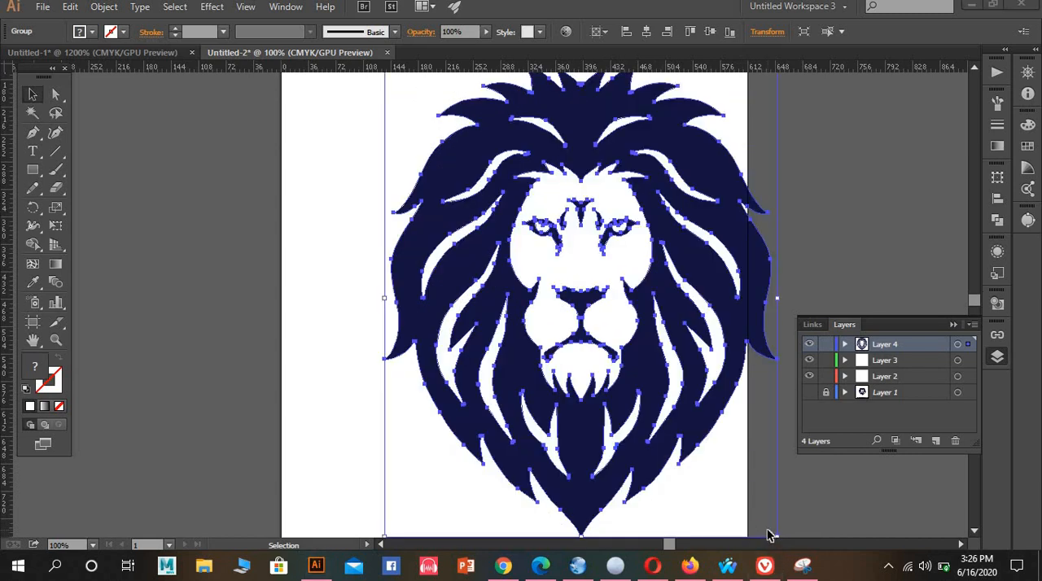
pyautogui.write('oom')
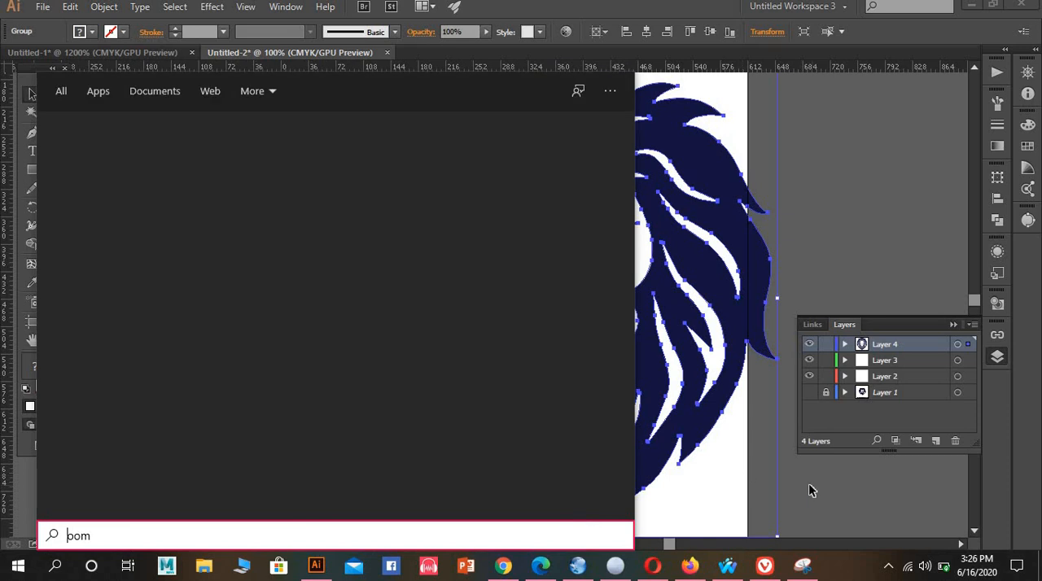
pyautogui.press('Escape')
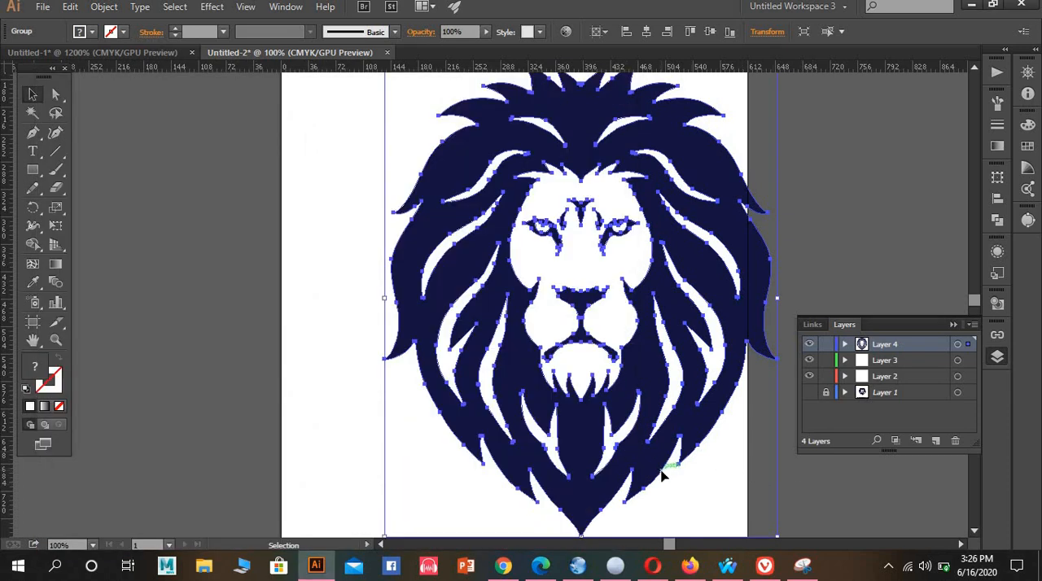
pyautogui.press('a')
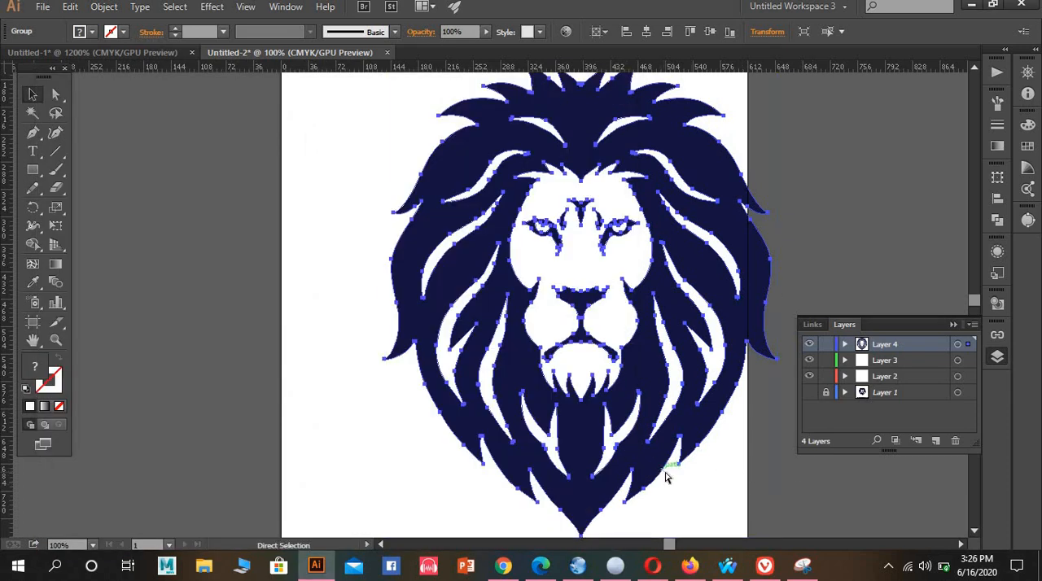
pyautogui.hotkey('ctrl', 'z')
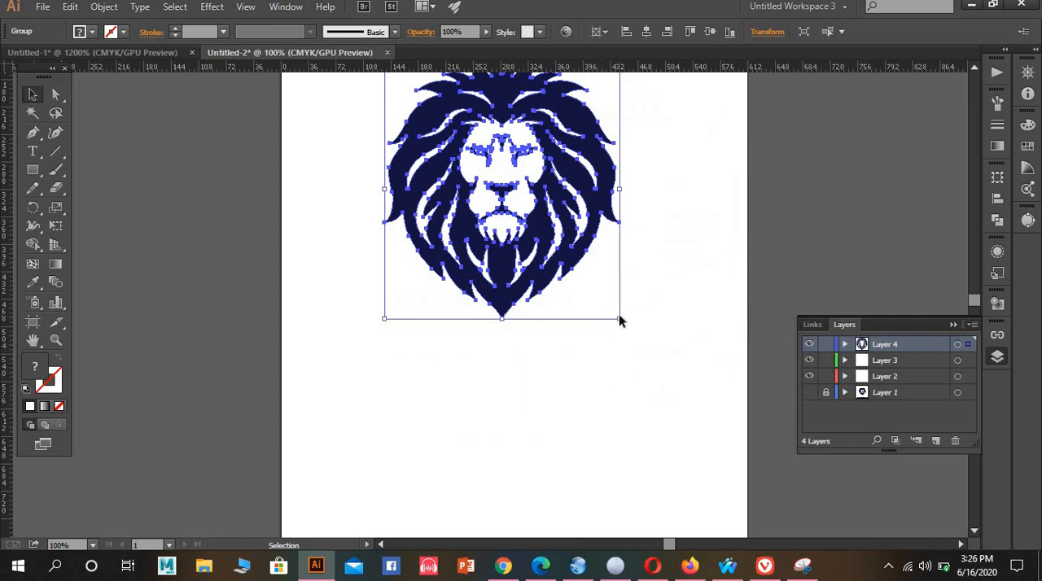
# Enlarge the grouped lion head proportionally to nearly the artboard's width, position it within the artboard, and deselect it
pyautogui.moveTo(618, 318); pyautogui.dragTo(811, 531)
pyautogui.moveTo(566, 351); pyautogui.dragTo(537, 358)
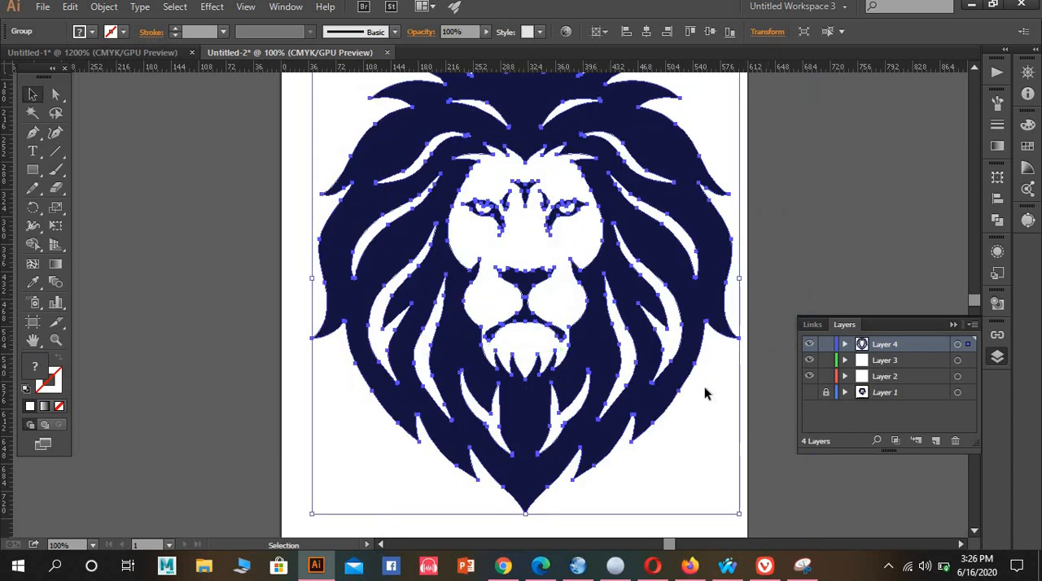
pyautogui.click(672, 419)
# Examine the mane's edges at very high magnification and the whole lion head for clean vector outlines
pyautogui.scroll(2, 683, 432)
pyautogui.press('super')
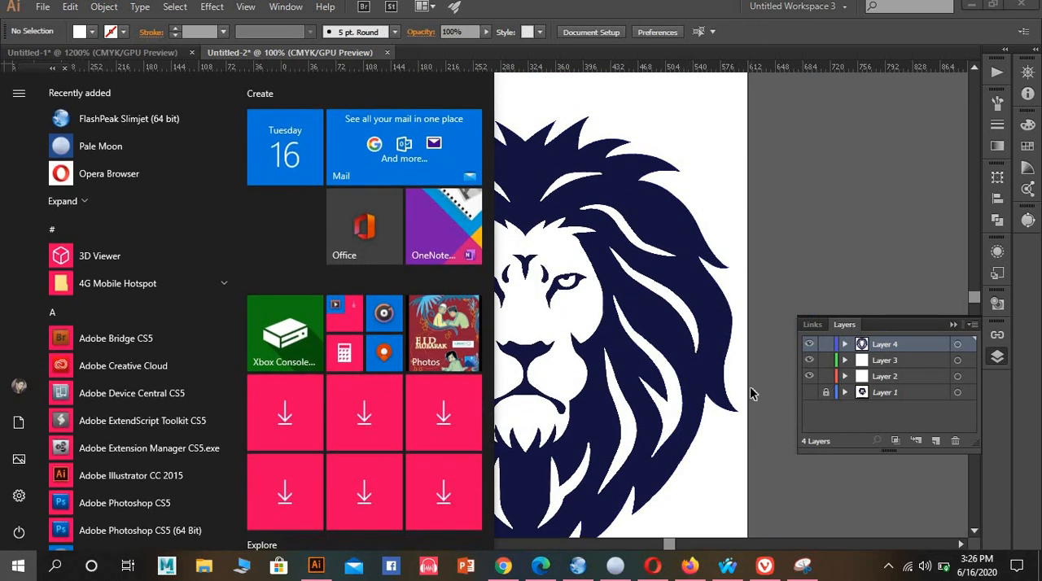
pyautogui.press('super')
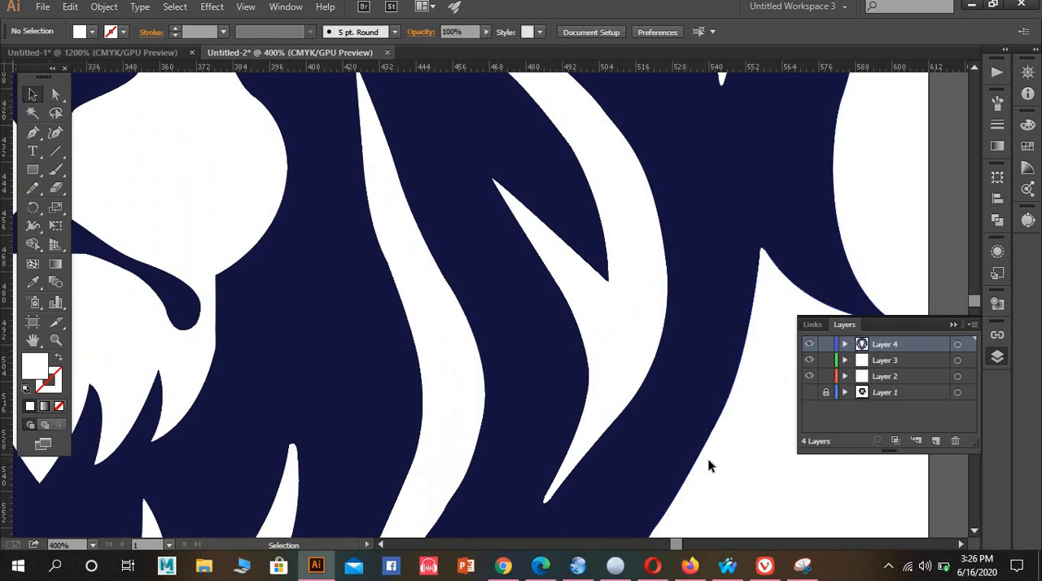
pyautogui.scroll(8, 700, 452)
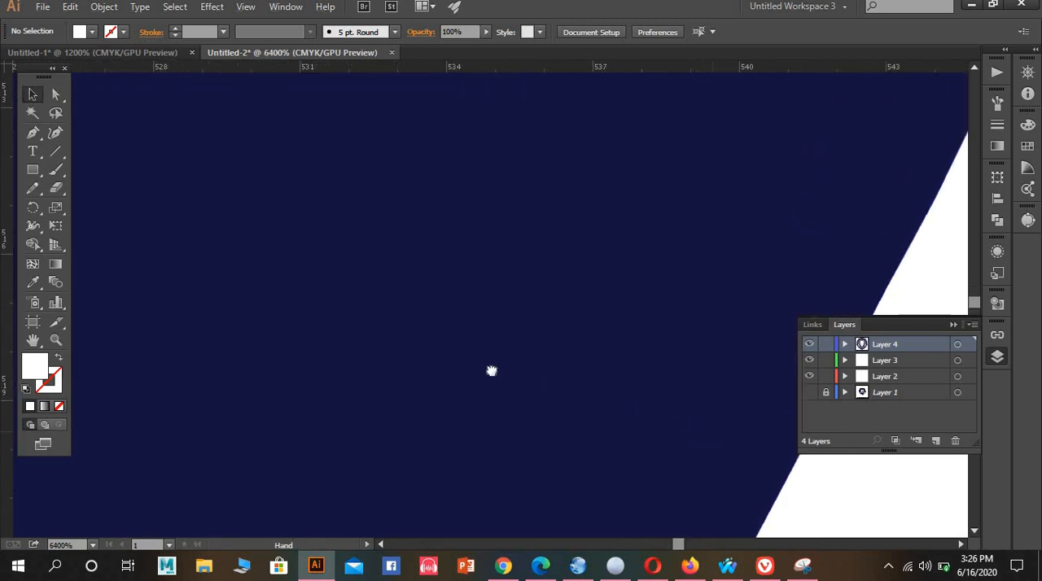
pyautogui.scroll(2, 521, 378)
pyautogui.scroll(2, 644, 409)
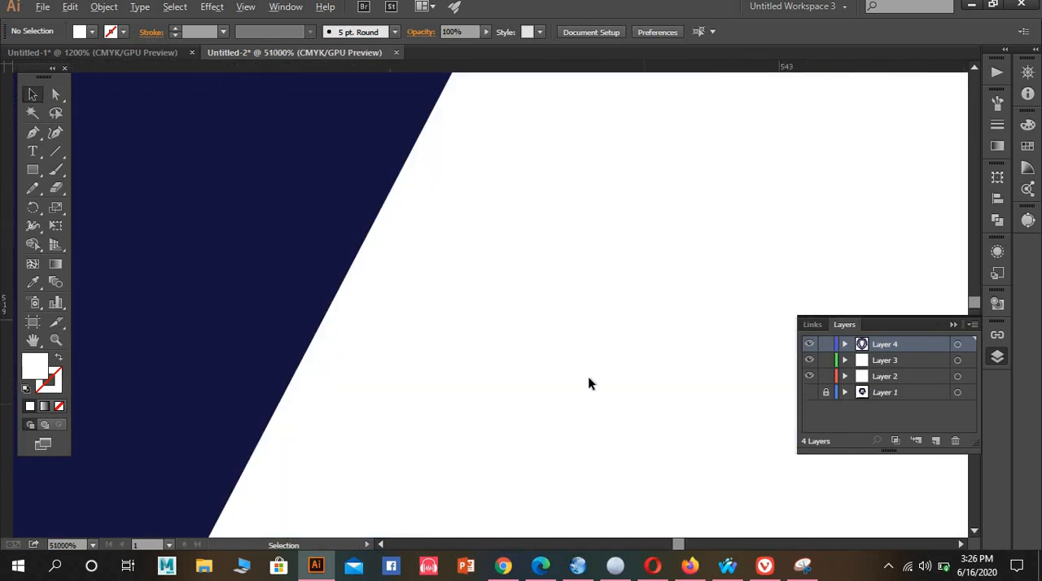
pyautogui.scroll(-15, 454, 345)
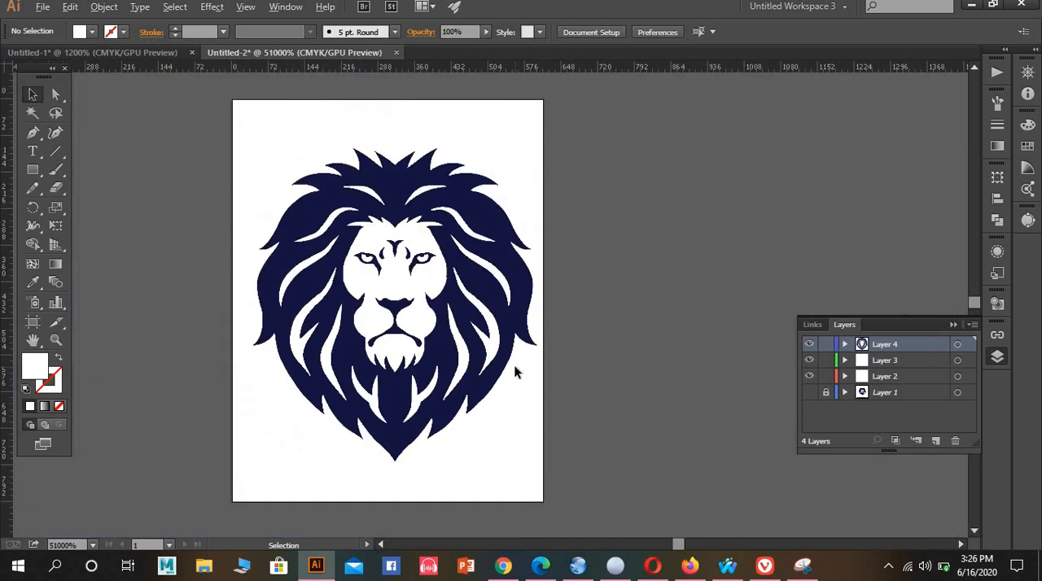
pyautogui.scroll(-1, 515, 372)
pyautogui.scroll(2, 516, 372)
pyautogui.press('space')
pyautogui.moveTo(390, 324); pyautogui.dragTo(482, 340)
pyautogui.moveTo(523, 338)
pyautogui.mouseDown()
pyautogui.moveTo(543, 313)
pyautogui.moveTo(569, 304)
pyautogui.moveTo(516, 325)
pyautogui.mouseUp()
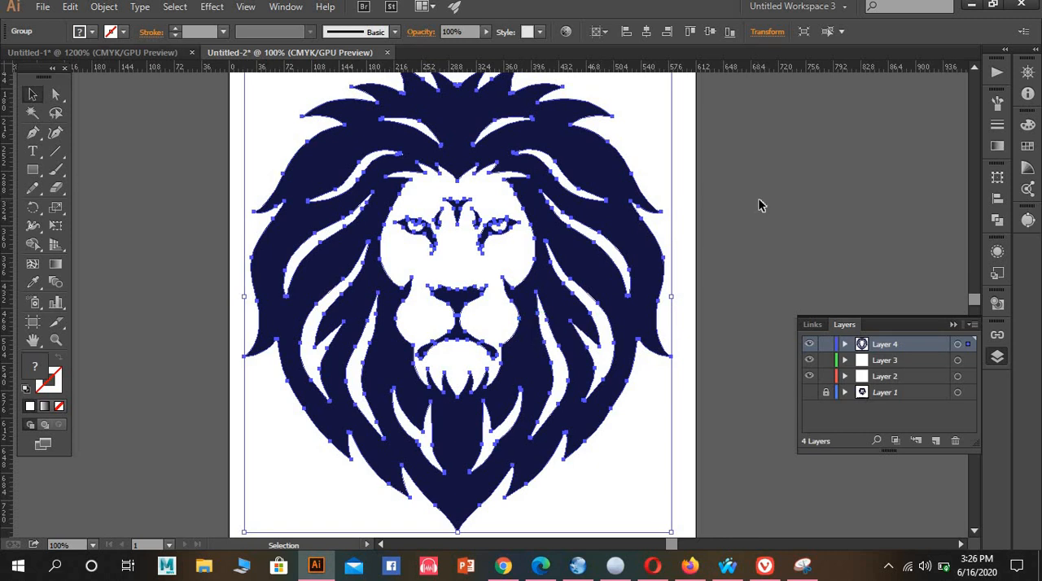
pyautogui.click(727, 241)
pyautogui.scroll(1, 540, 289)
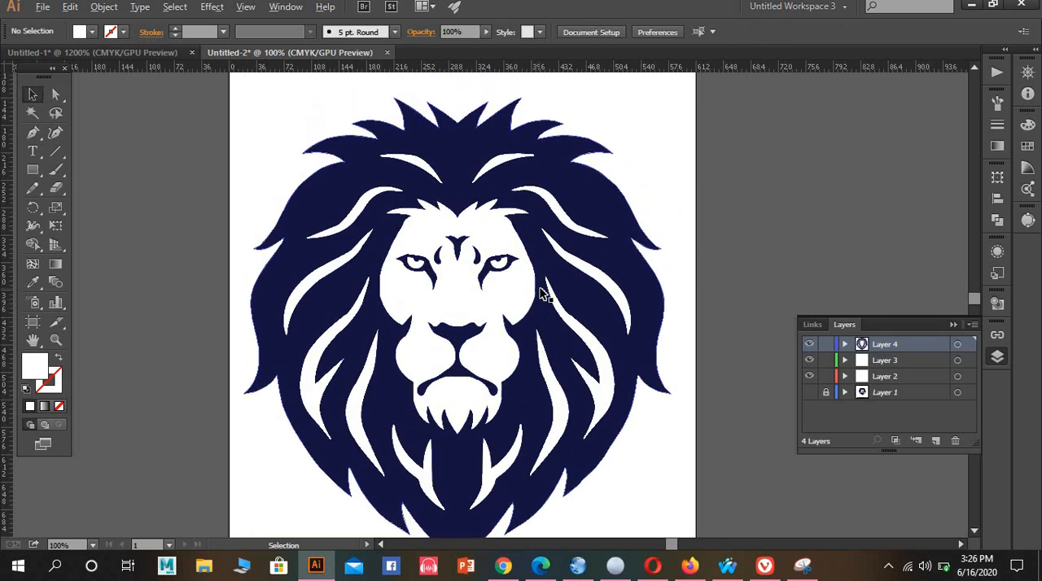
pyautogui.scroll(-1, 540, 289)
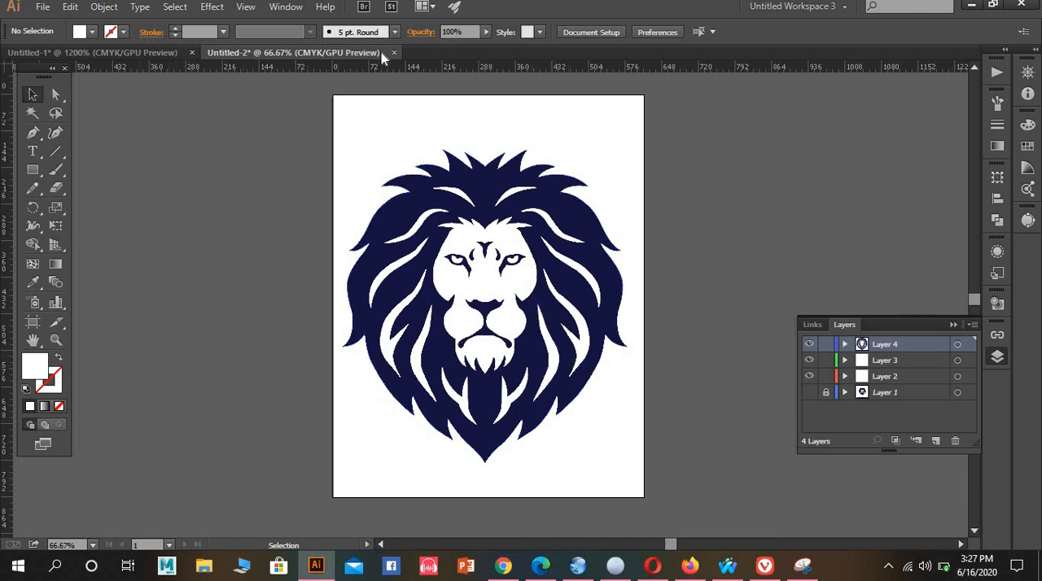
# Hide the rulers, move the grouped lion head slightly to centre it on the artboard, and deselect it
pyautogui.hotkey('ctrl', 'r')
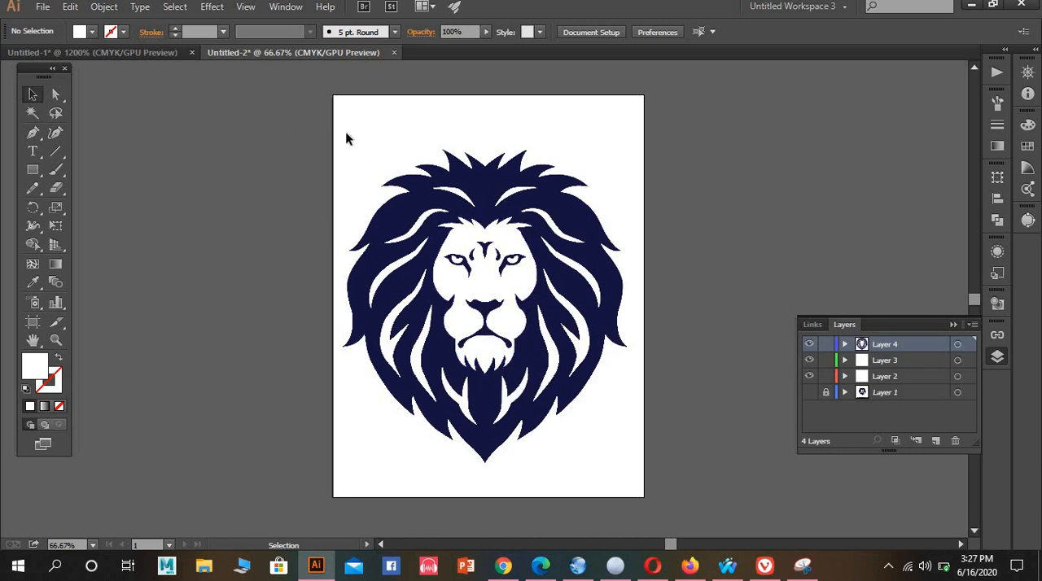
pyautogui.moveTo(346, 139); pyautogui.dragTo(643, 487)
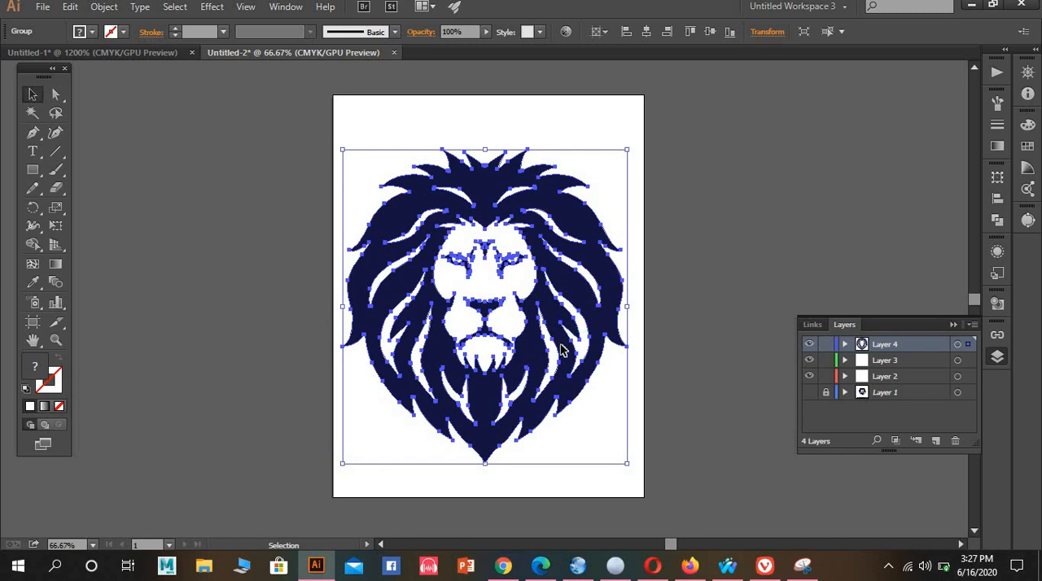
pyautogui.moveTo(560, 348)
pyautogui.mouseDown()
pyautogui.moveTo(558, 333)
pyautogui.moveTo(567, 335)
pyautogui.mouseUp()
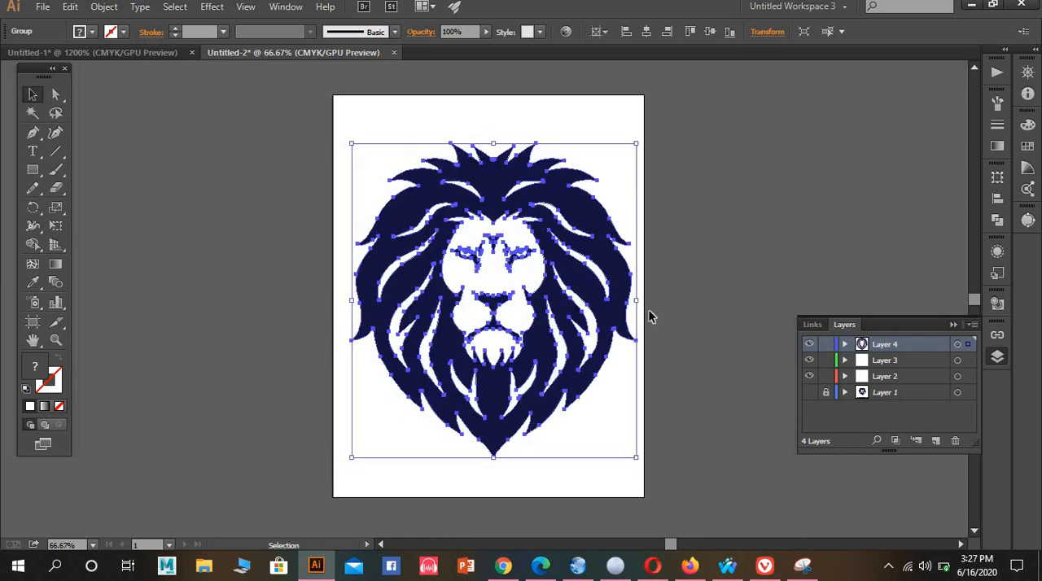
pyautogui.click(747, 283)
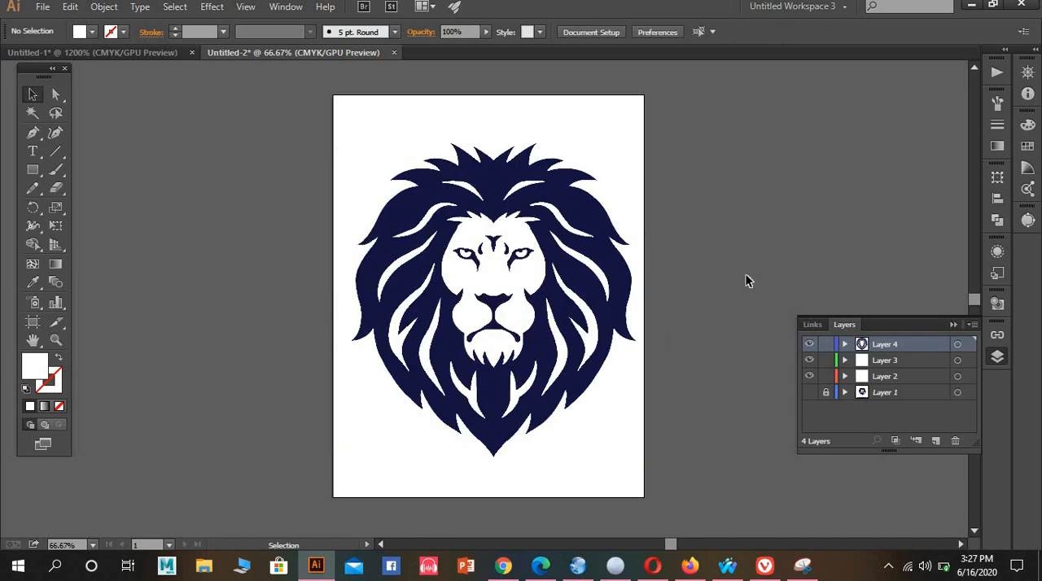